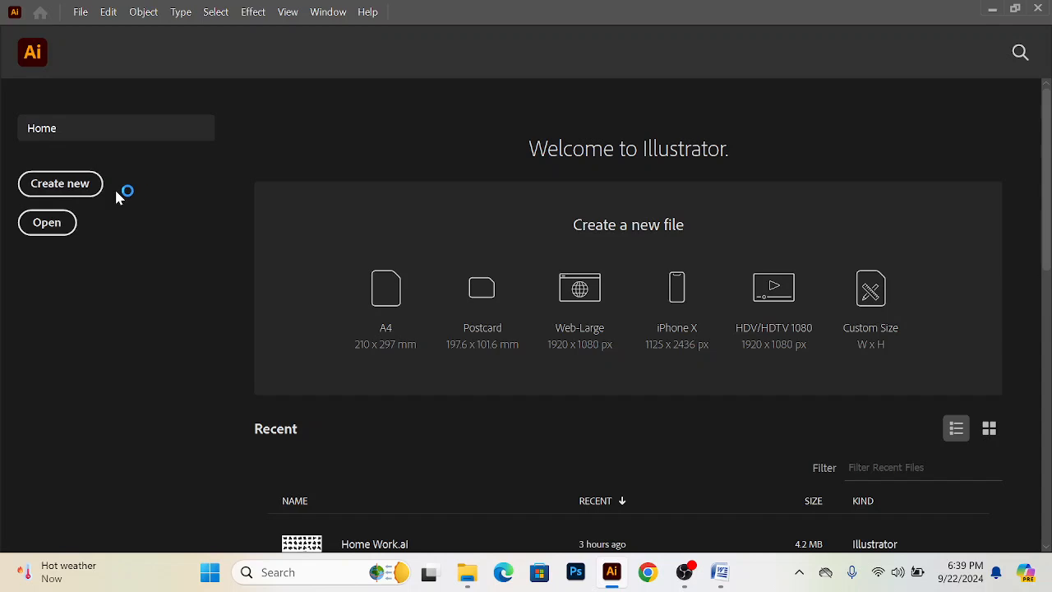
Step: Create a new A4 document (210 x 297 mm) with RGB colour mode and Screen (72 ppi) raster effects
left_click(66, 189)
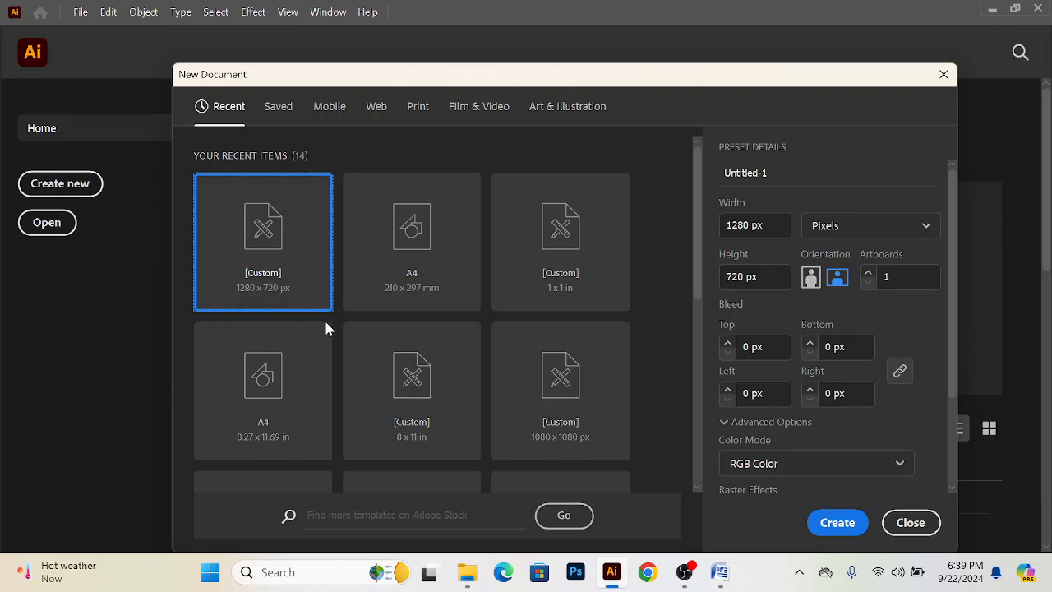
left_click(406, 290)
scroll(839, 449, "down", 3)
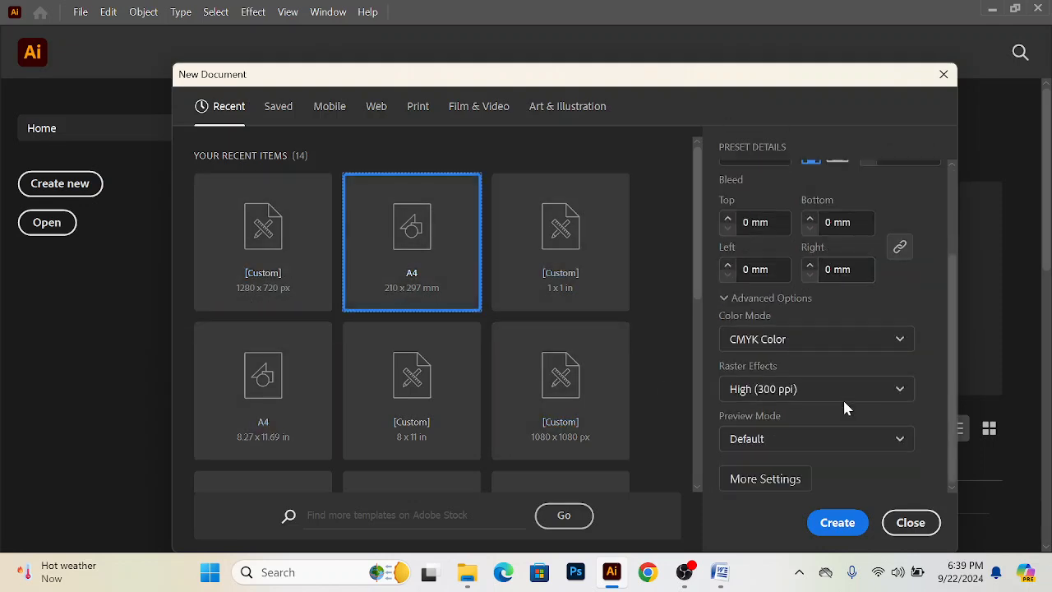
left_click(807, 351)
left_click(810, 380)
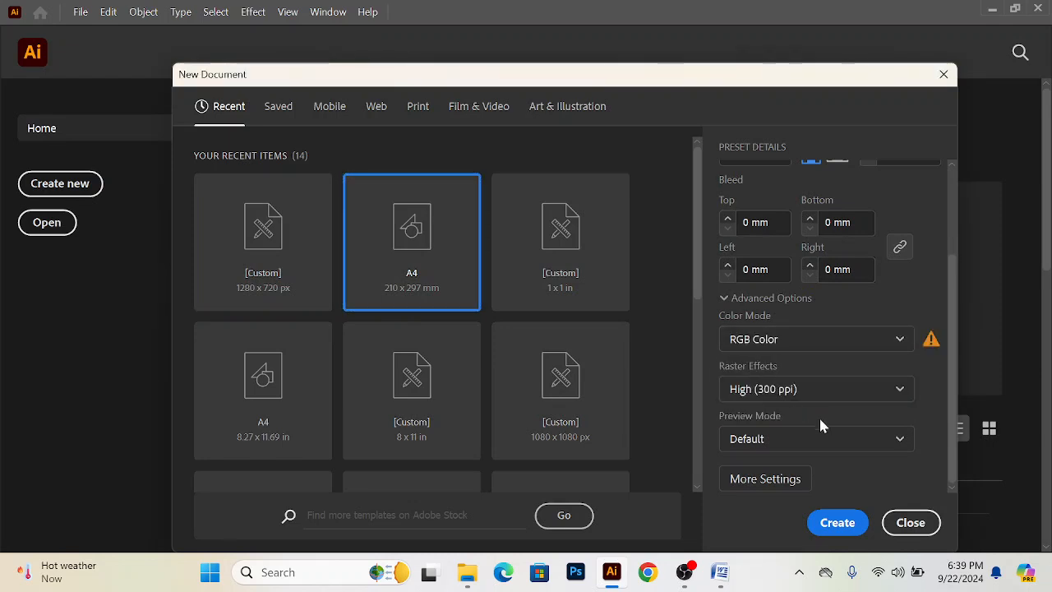
left_click(801, 395)
left_click(768, 480)
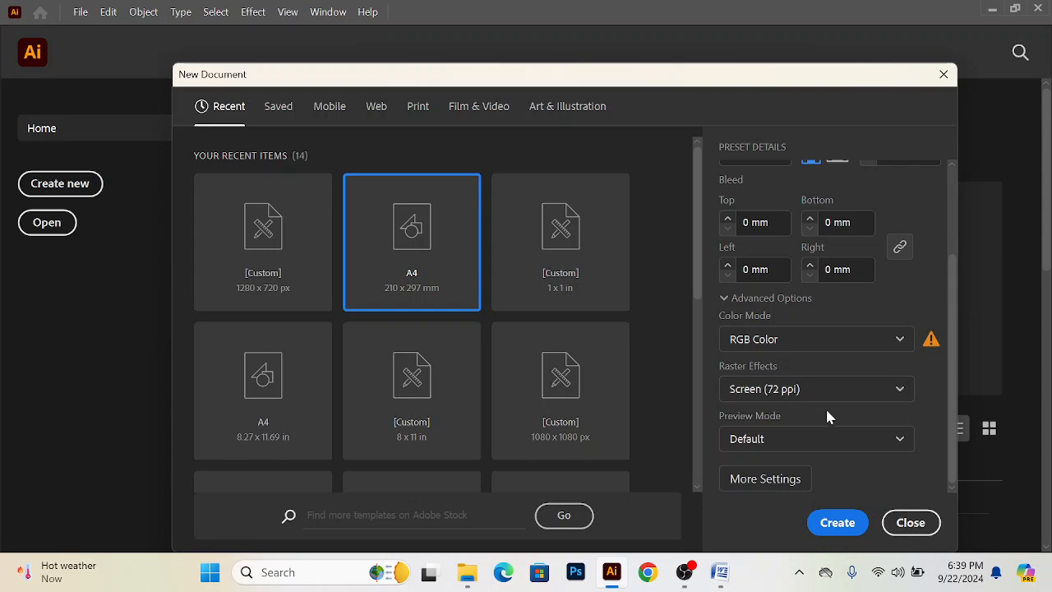
left_click(838, 523)
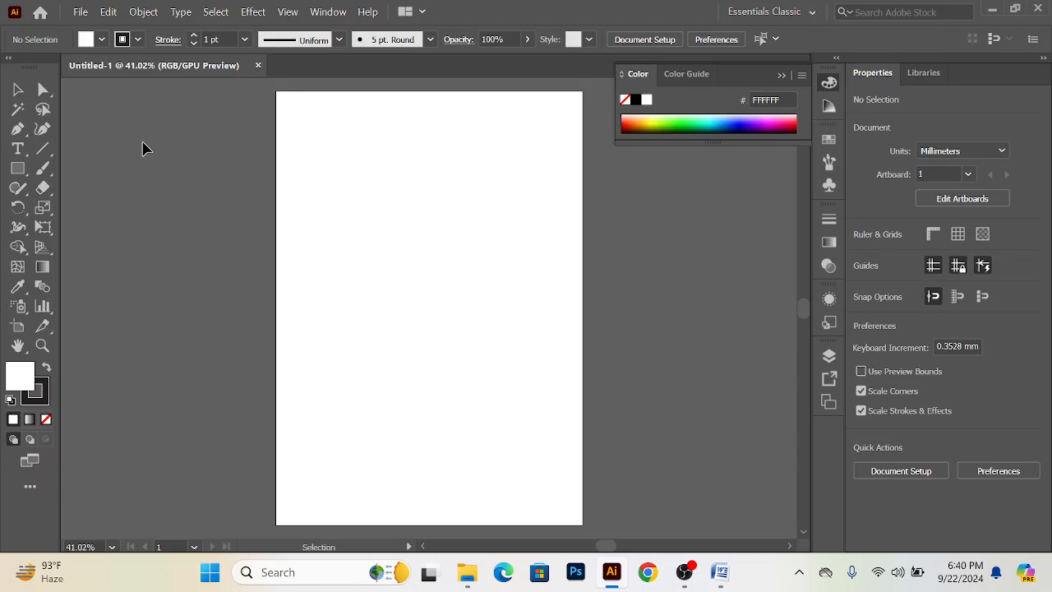
Step: Place the image class 1 new.jpg from the Downloads folder onto the artboard and embed it
key("ctrl+o")
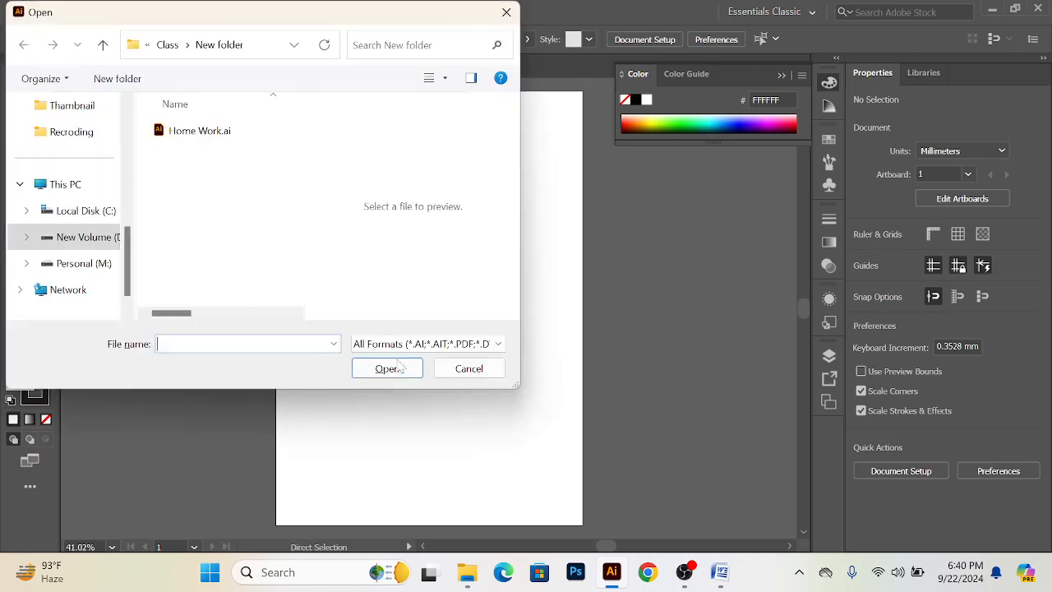
left_click(464, 370)
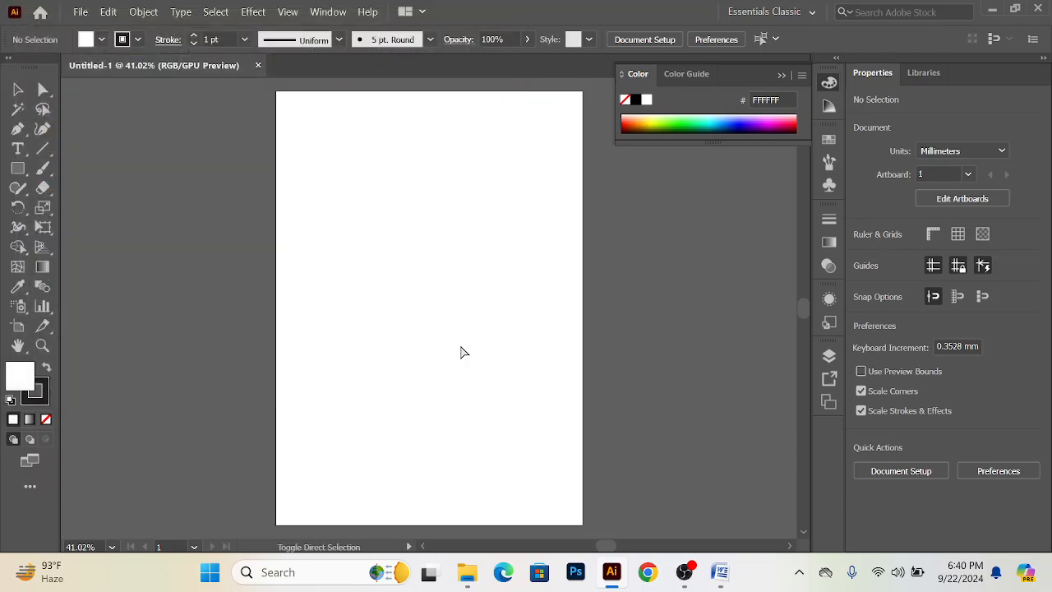
key("ctrl+shift+p")
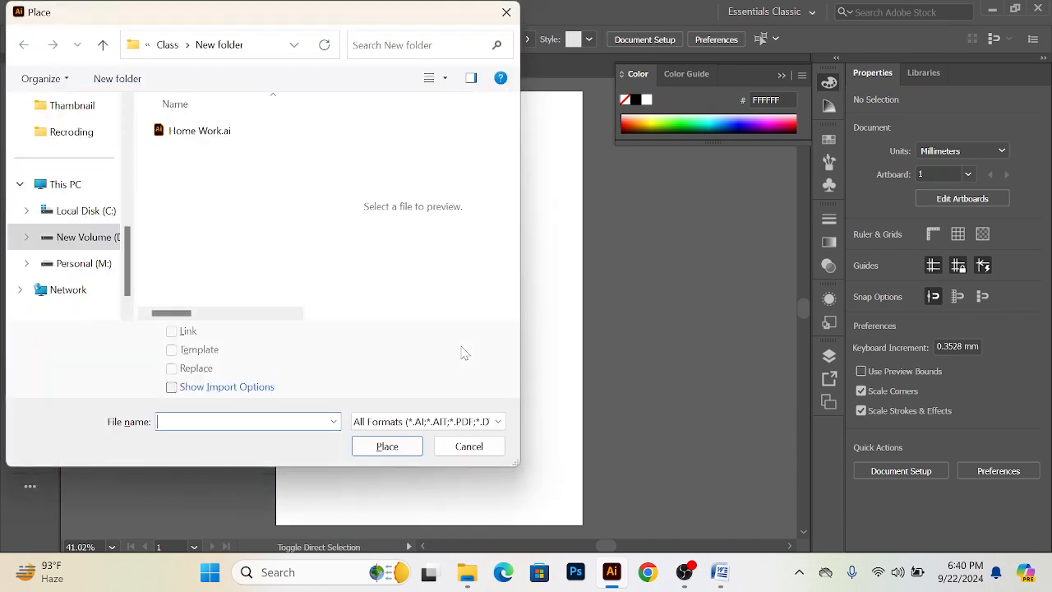
scroll(77, 129, "up", 6)
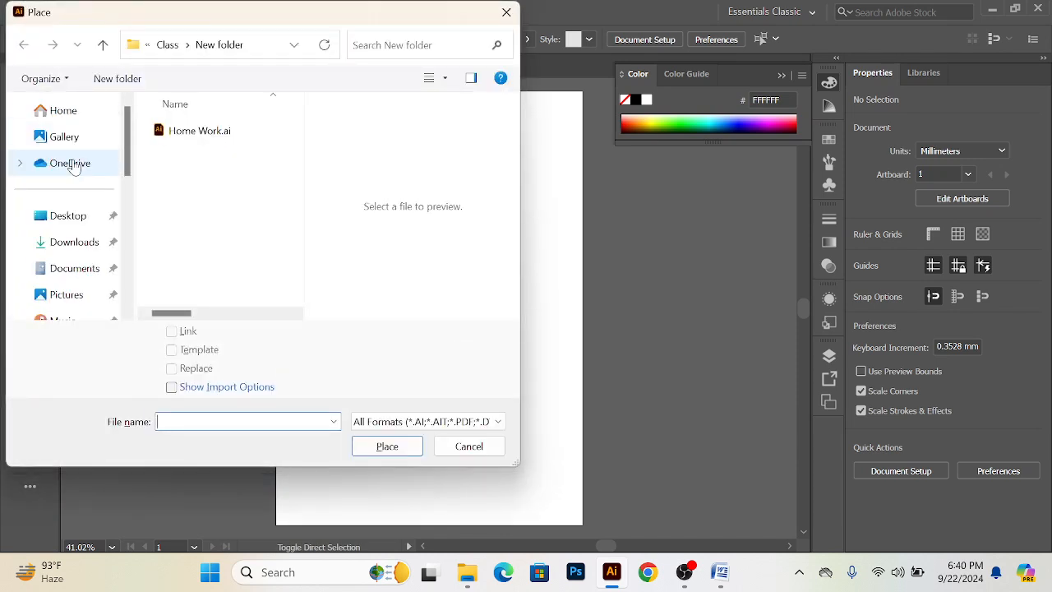
left_click(76, 241)
scroll(256, 243, "down", 3)
scroll(215, 197, "up", 2)
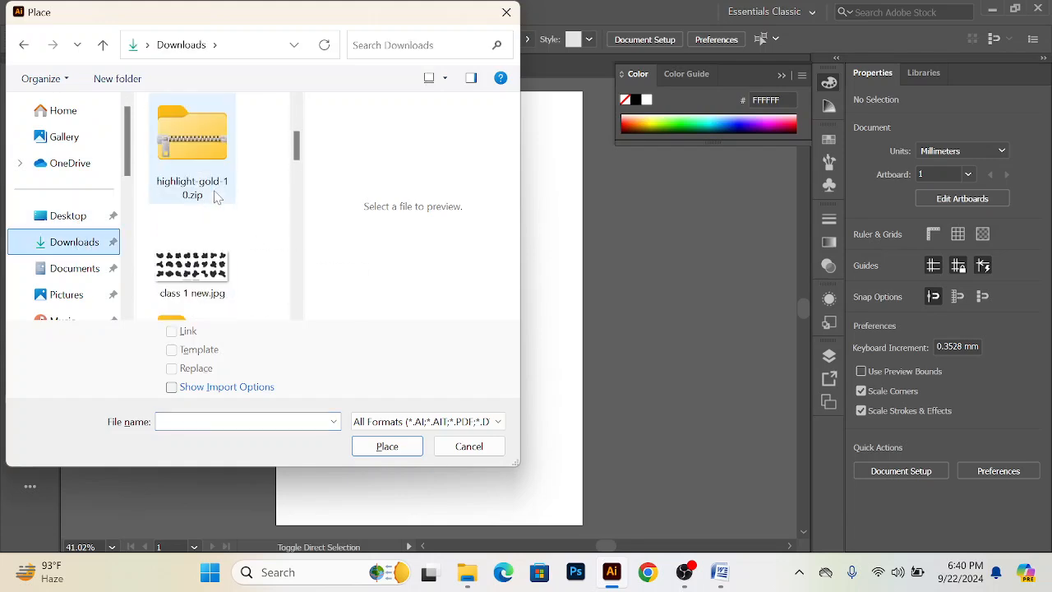
double_click(208, 284)
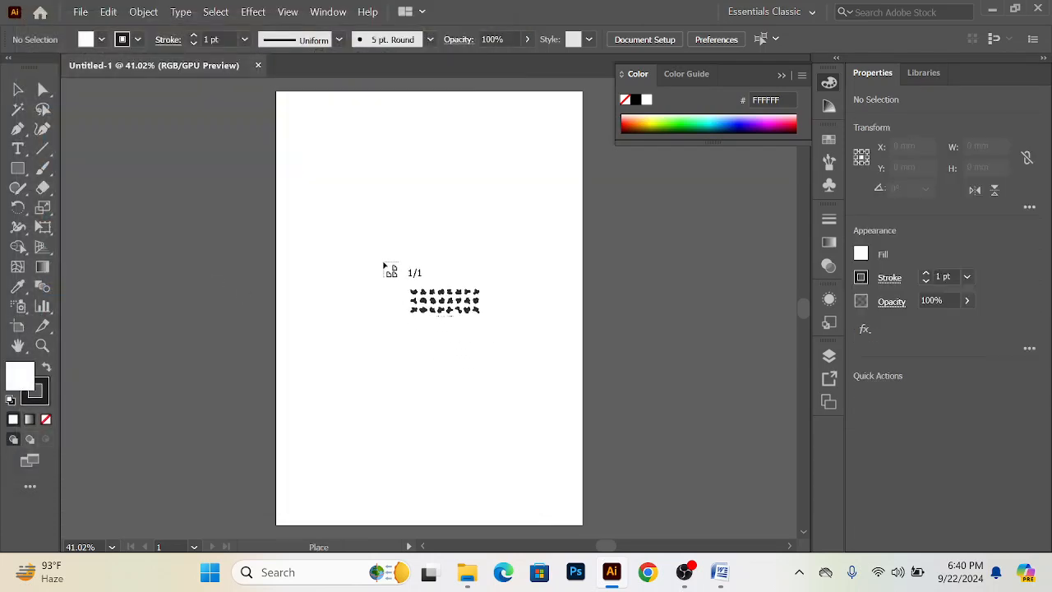
left_click(378, 259)
left_click(239, 39)
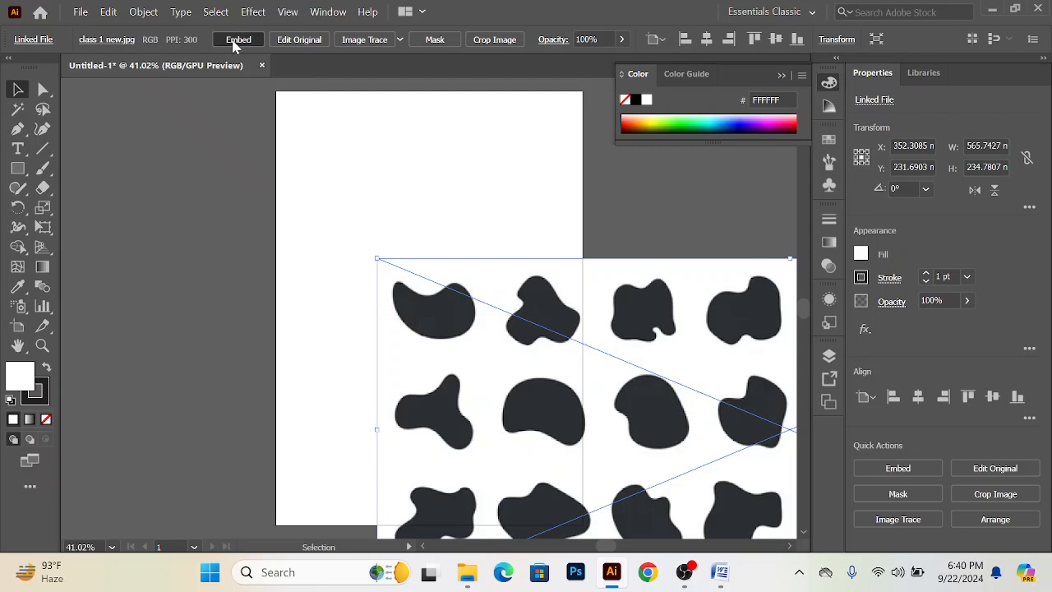
Step: Move the embedded image of blob shapes up and left so that it spans the artboard
left_click_drag(531, 370, 287, 236)
left_click_drag(564, 400, 561, 465)
key("ctrl+alt+space")
left_click(507, 393, "ctrl+alt")
left_click(506, 393, "ctrl+alt")
left_click_drag(419, 308, 470, 350)
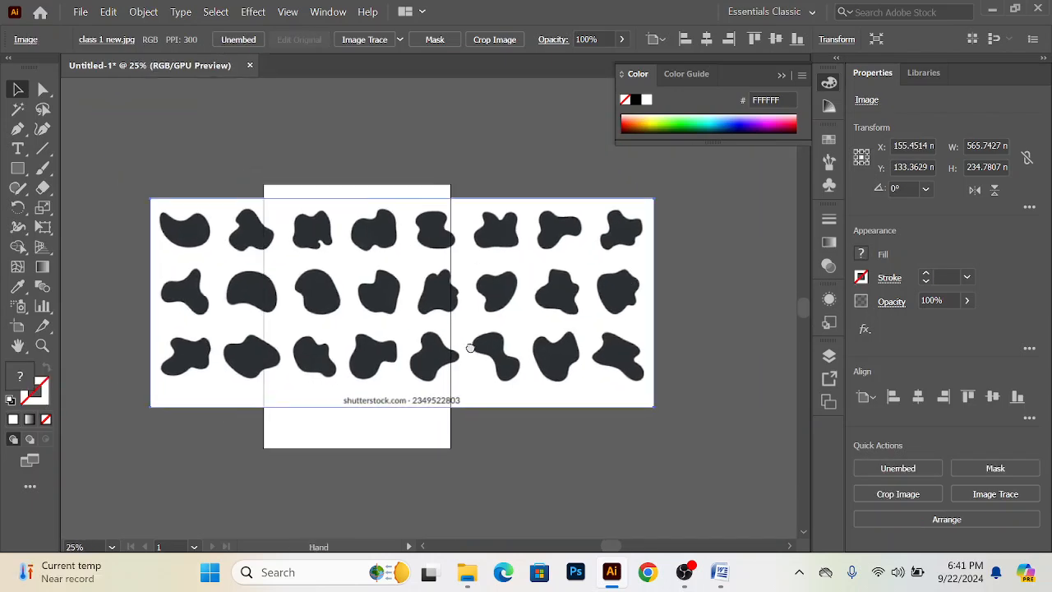
key("ctrl+space")
left_click(407, 320, "ctrl")
left_click_drag(323, 343, 373, 350)
left_click_drag(418, 374, 411, 368)
left_click_drag(455, 381, 420, 381)
scroll(324, 321, "up", 2)
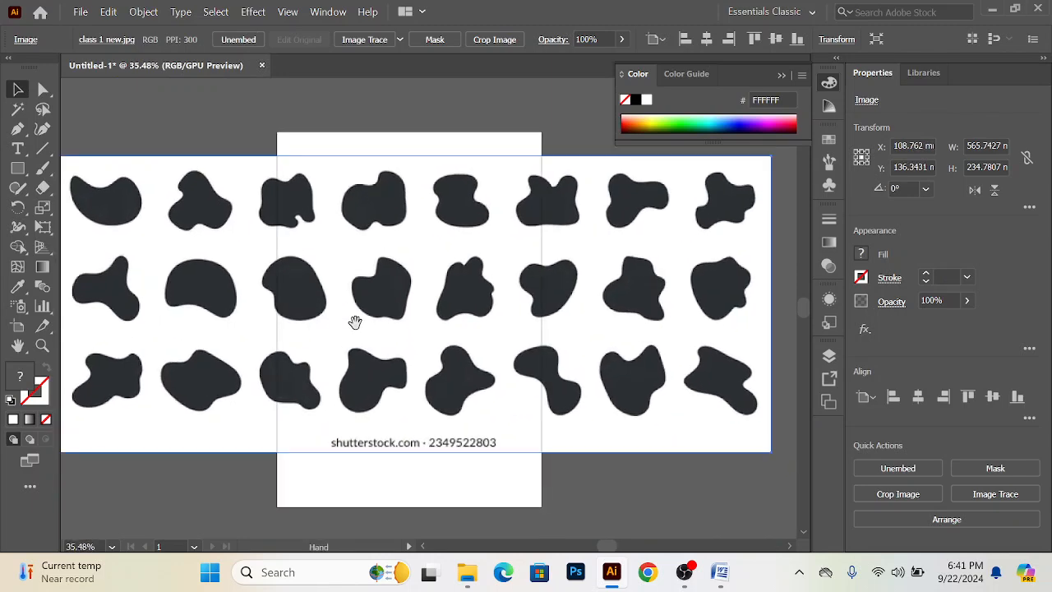
left_click_drag(337, 322, 387, 321)
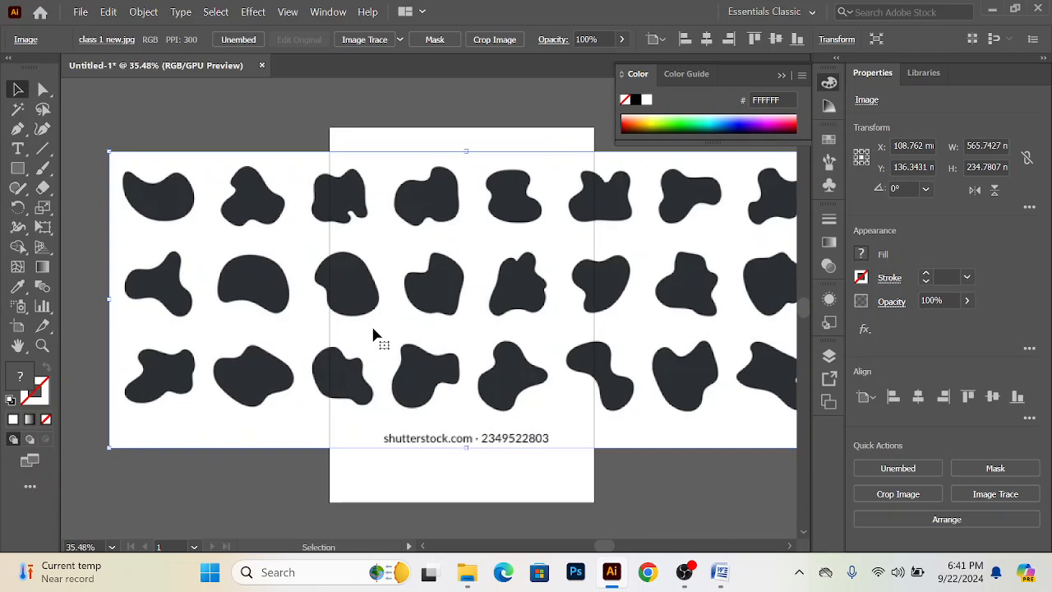
Step: Lock the embedded image in place as a tracing template and deselect everything
left_click(231, 123)
left_click(264, 246)
right_click(260, 251)
left_click(251, 242)
left_click(210, 130)
left_click(239, 247)
left_click(211, 127)
left_click(198, 222)
key("ctrl+shift+a")
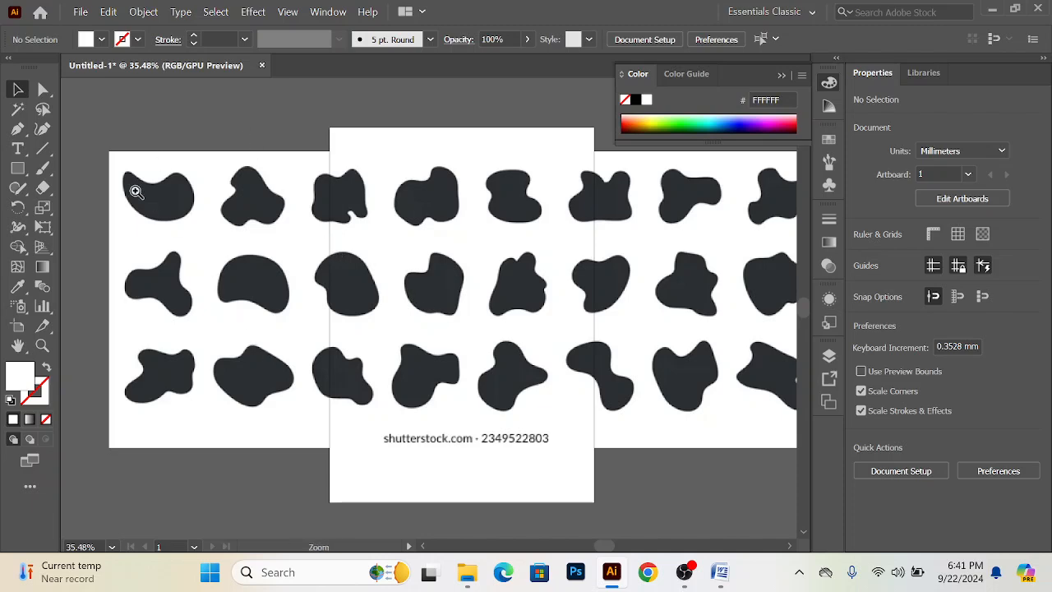
Step: Start a Pen tool path at the upper-left tip of the first blob and curve it along the concave top edge
scroll(165, 214, "up", 3)
left_click(17, 131)
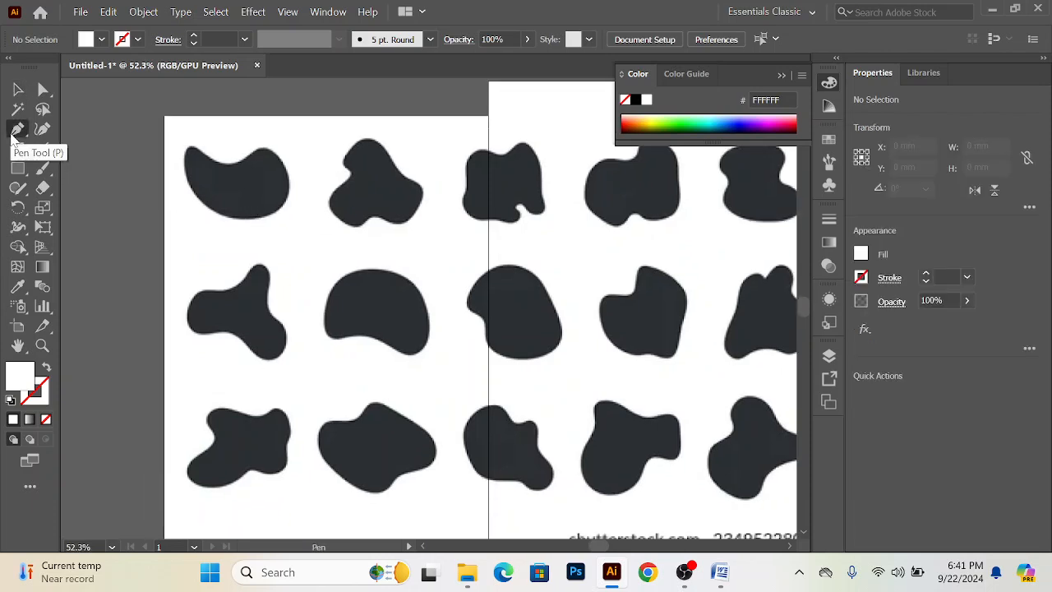
scroll(282, 176, "up", 5)
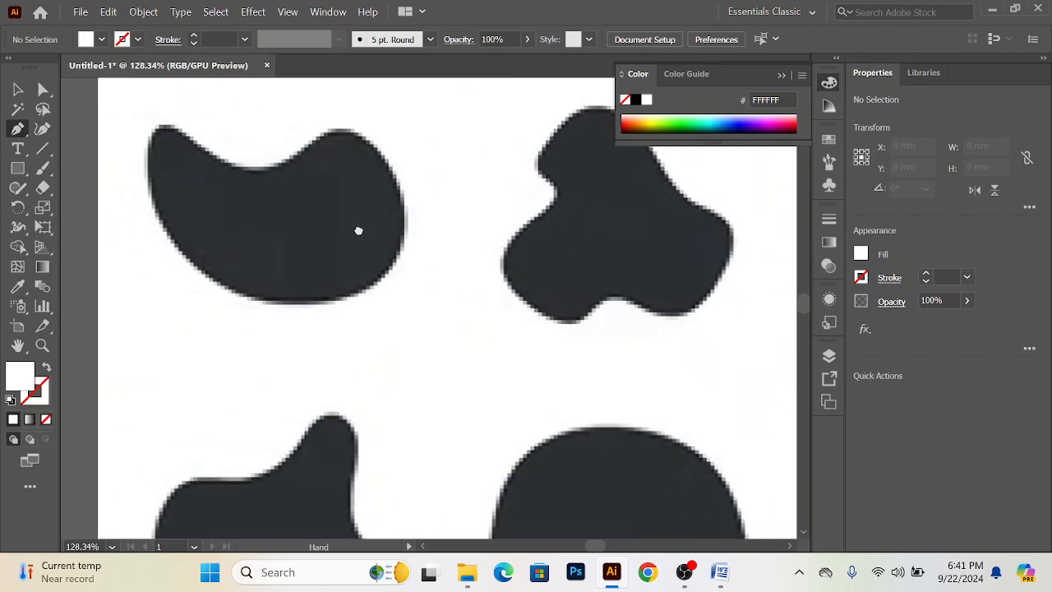
scroll(371, 222, "up", 3)
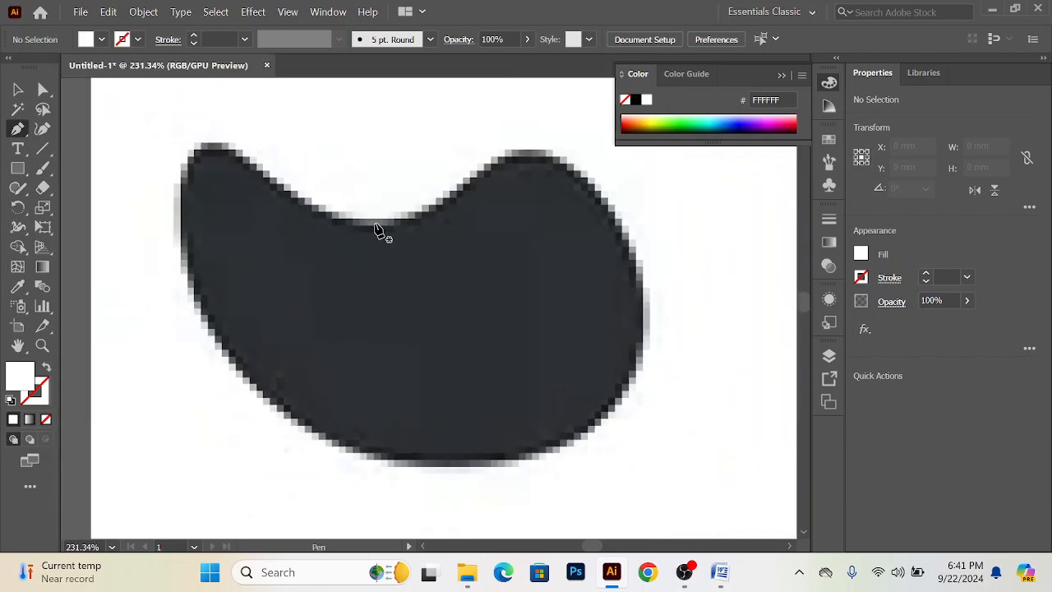
scroll(321, 218, "up", 1)
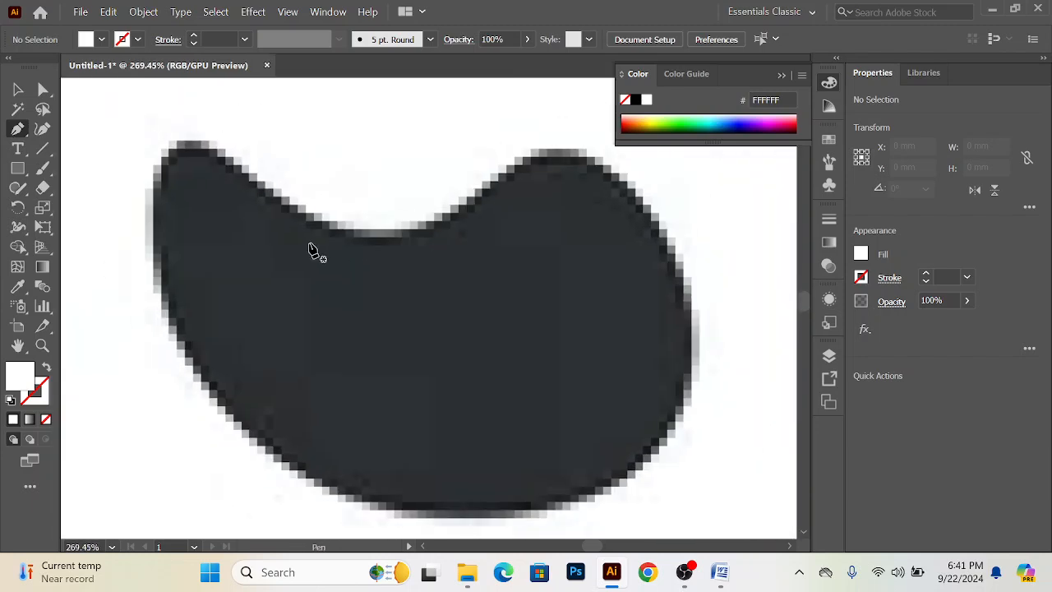
left_click(210, 153)
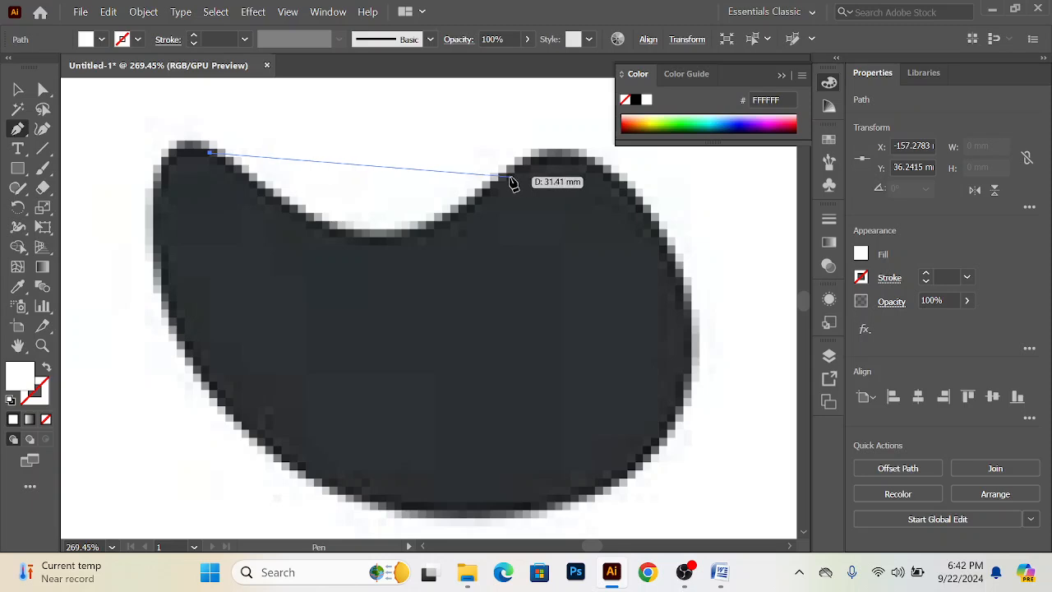
left_click_drag(506, 176, 658, 160)
key("ctrl+z")
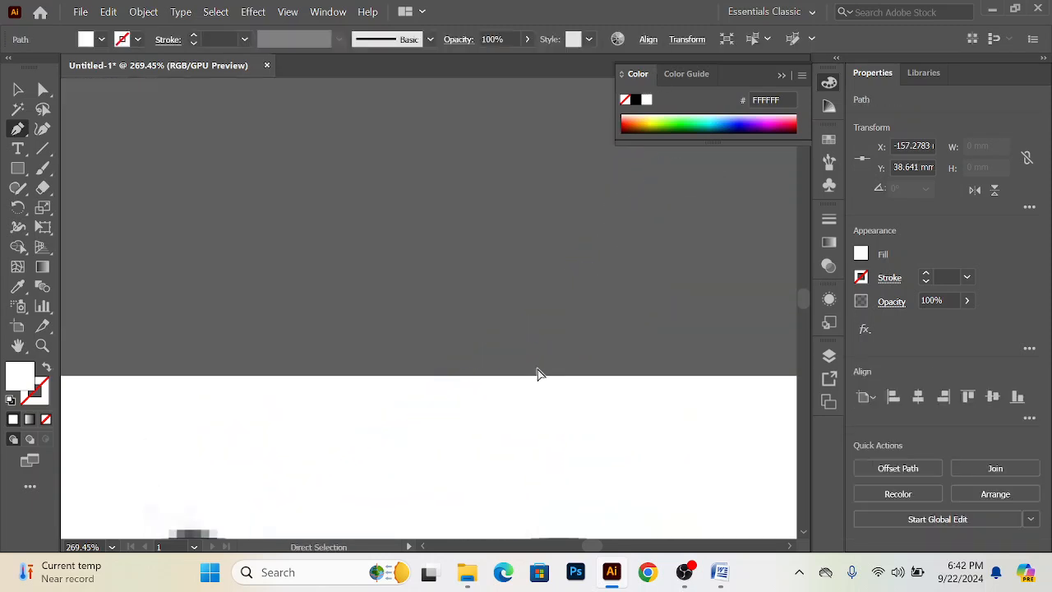
left_click_drag(523, 351, 482, 203)
left_click_drag(490, 282, 627, 150)
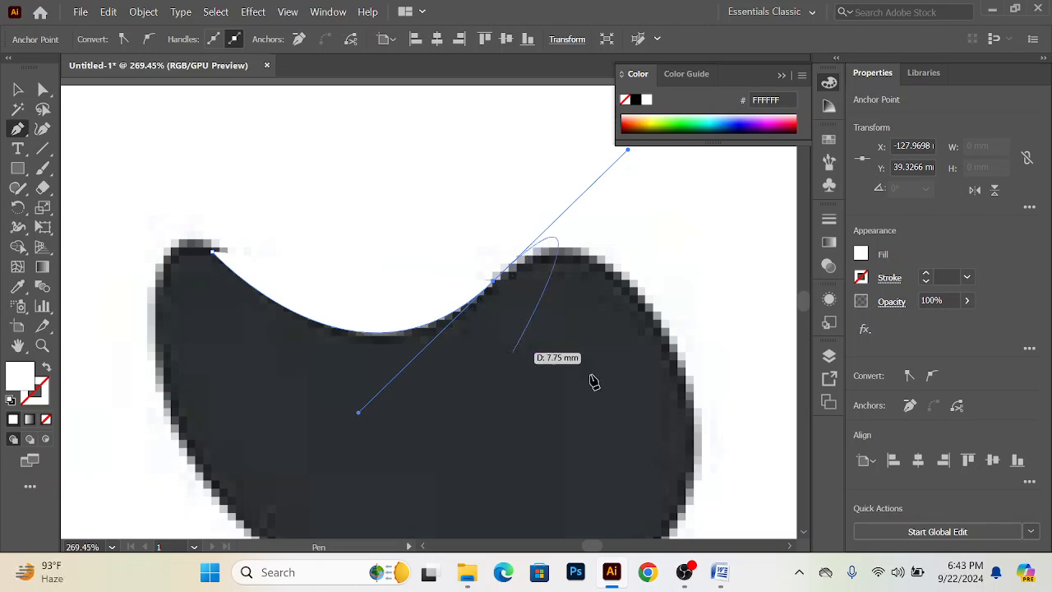
Step: Continue the path around the blob's right side and along its bottom edge to the lower left with curved segments
left_click(689, 429)
scroll(754, 437, "down", 1)
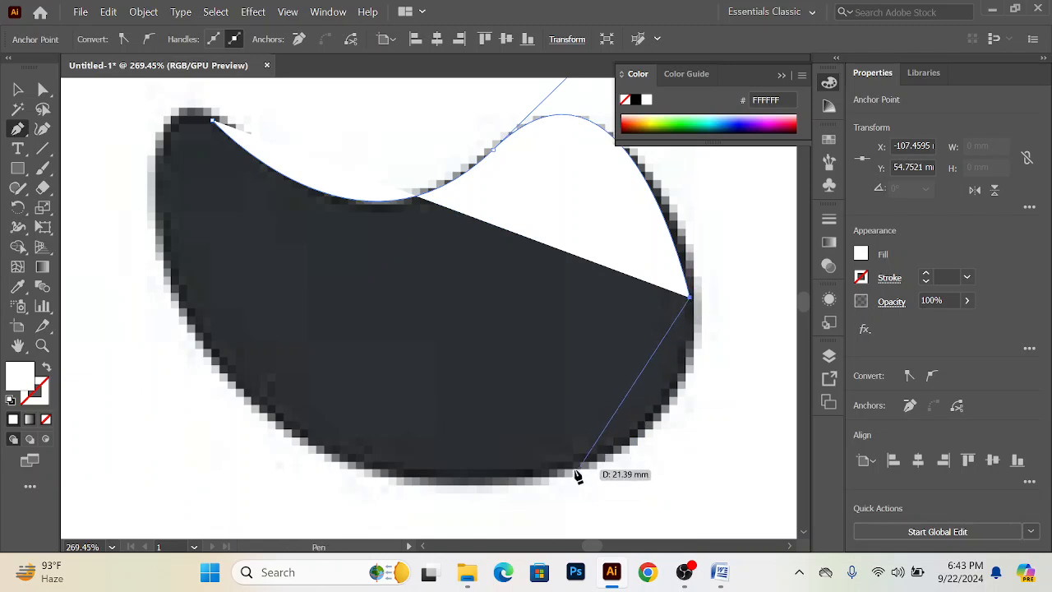
left_click_drag(554, 475, 395, 512)
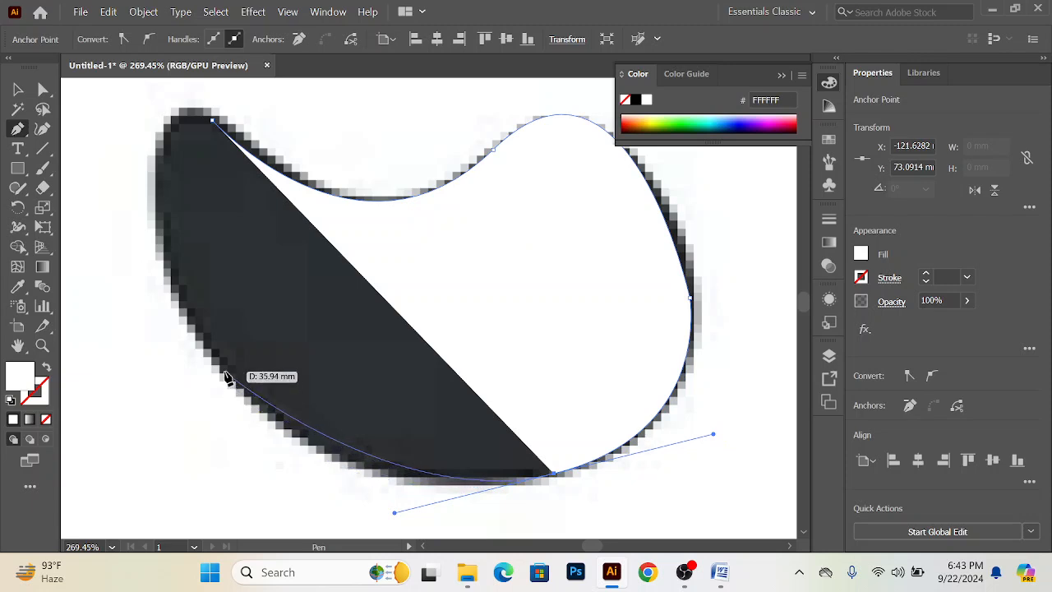
left_click_drag(225, 373, 191, 307)
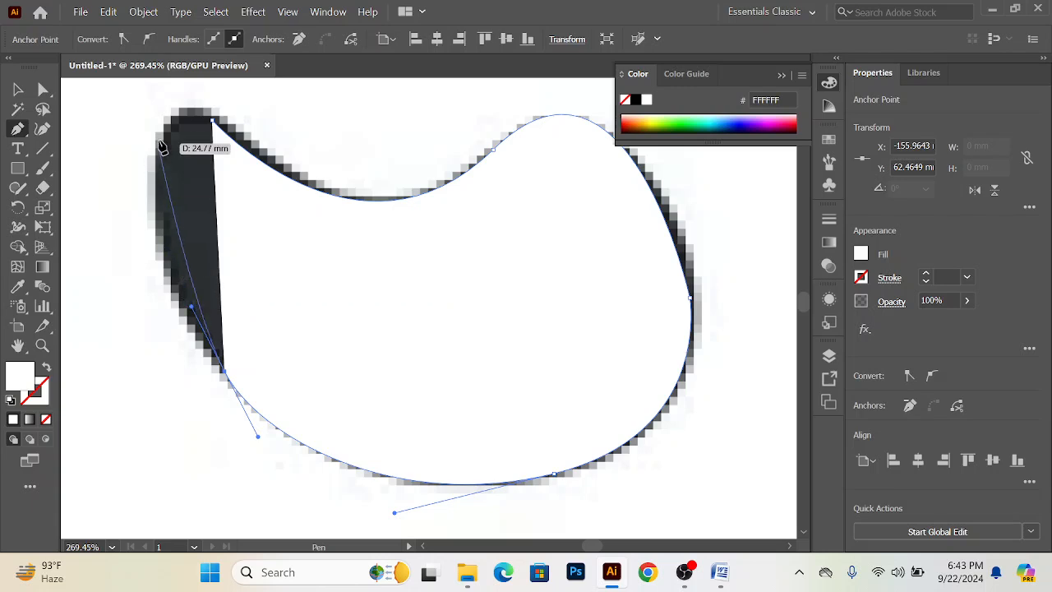
Step: Try several curve handles for closing the path around the blob's left tip, undoing each attempt
left_click_drag(158, 181, 178, 128)
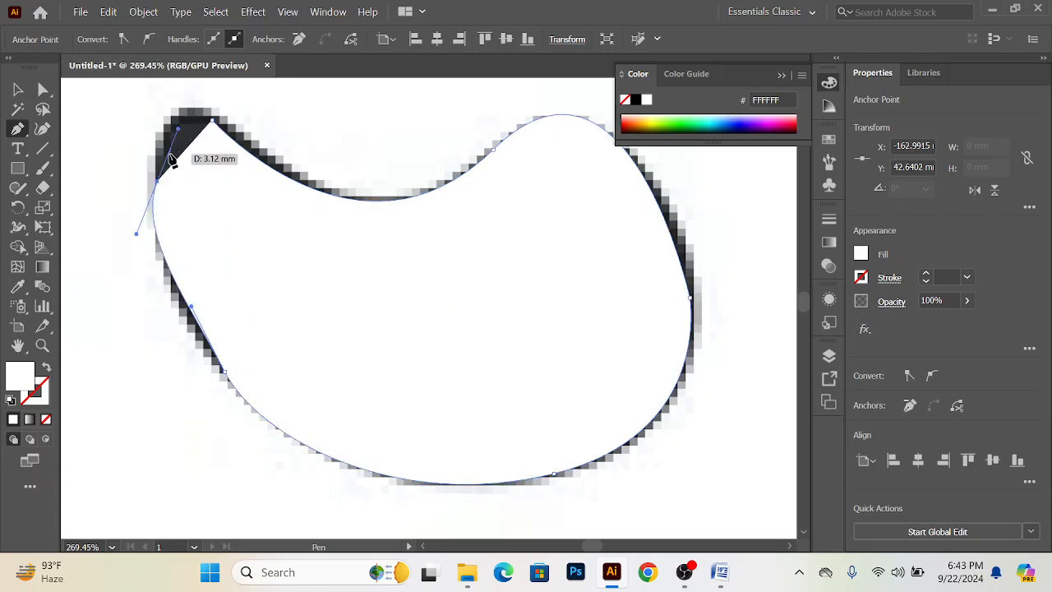
key("ctrl+z")
left_click_drag(212, 120, 333, 152)
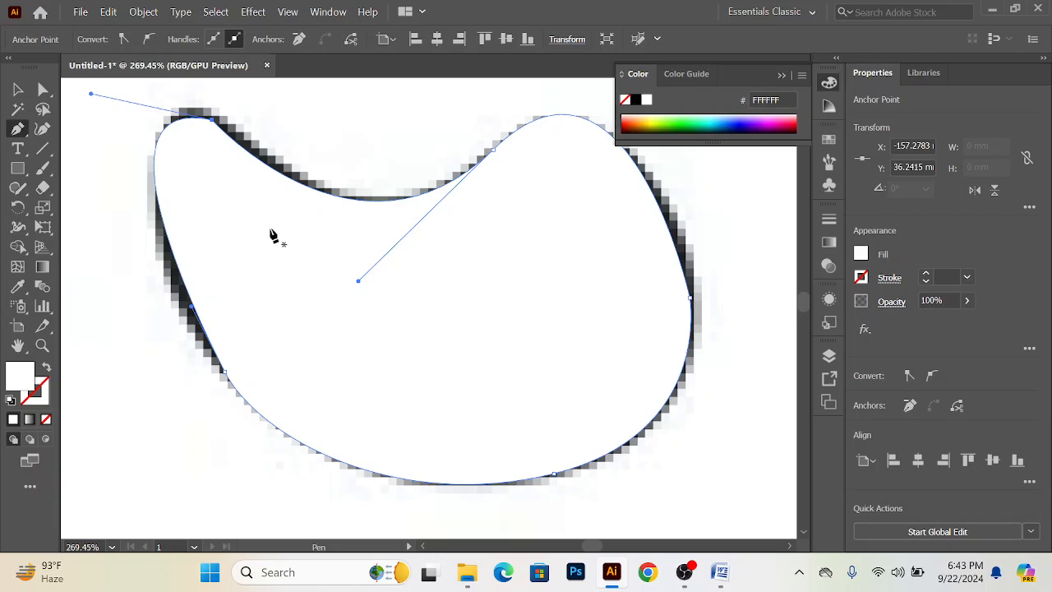
key("ctrl+z")
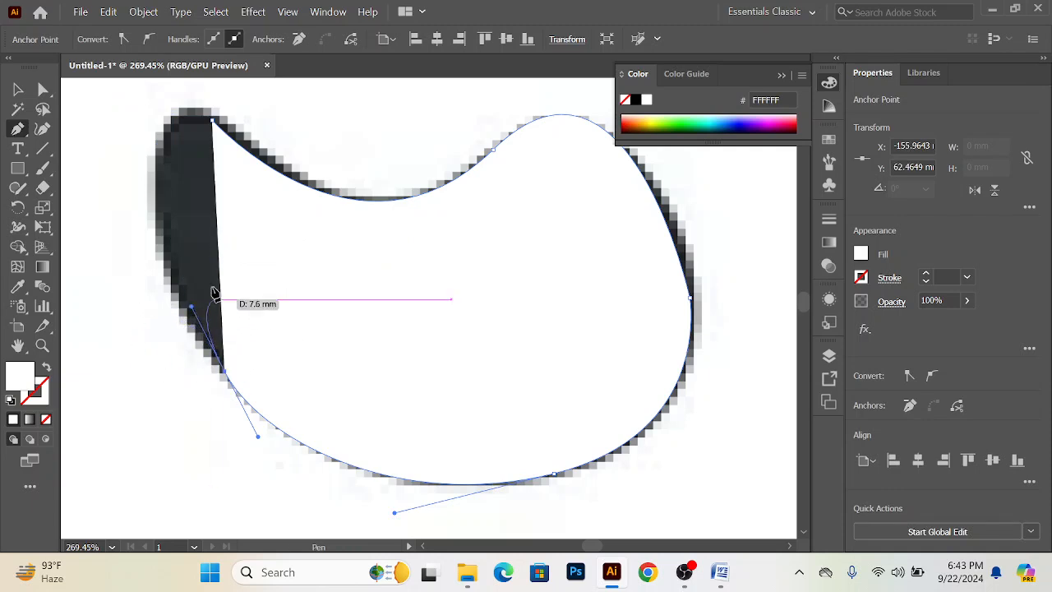
left_click_drag(212, 121, 319, 146)
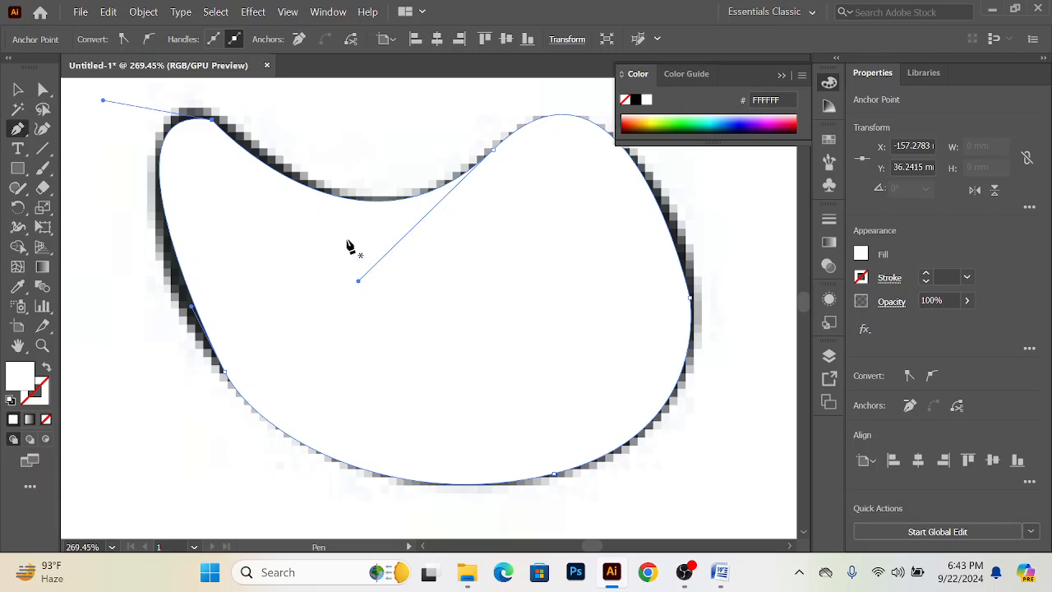
key("ctrl+z")
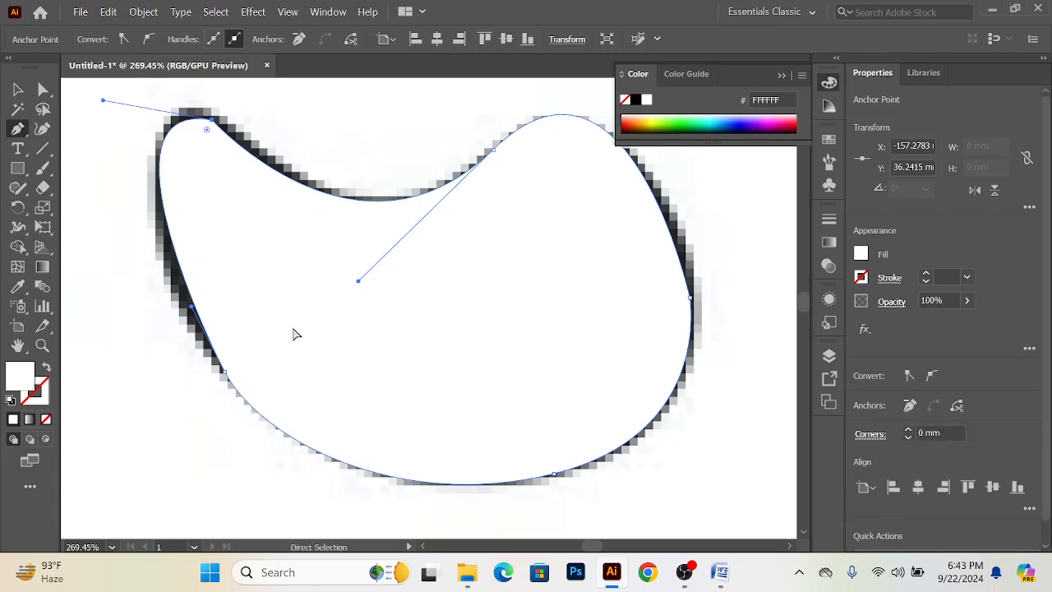
left_click_drag(225, 373, 312, 381)
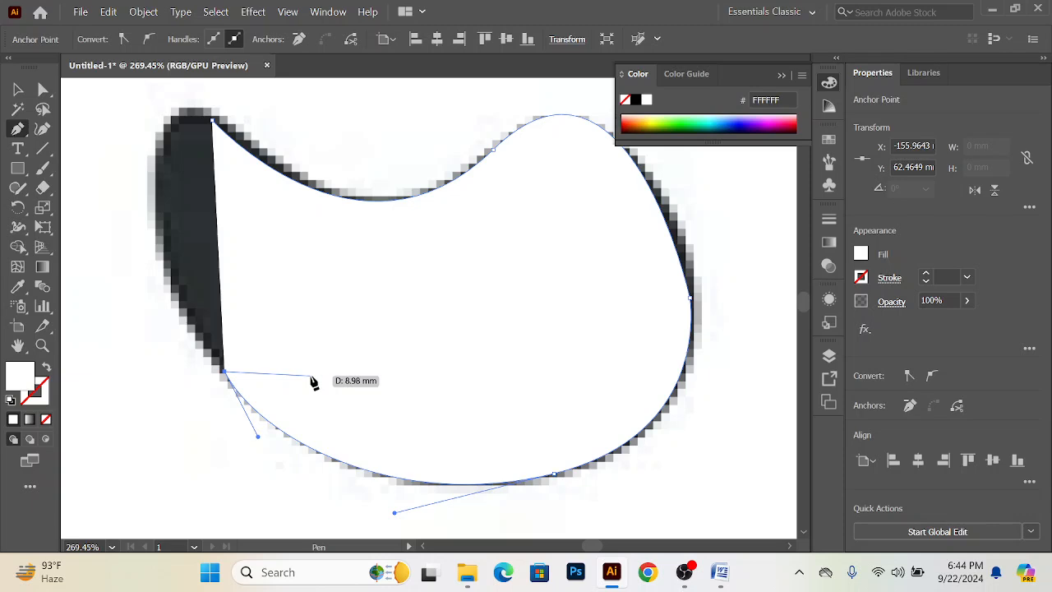
key("ctrl+z")
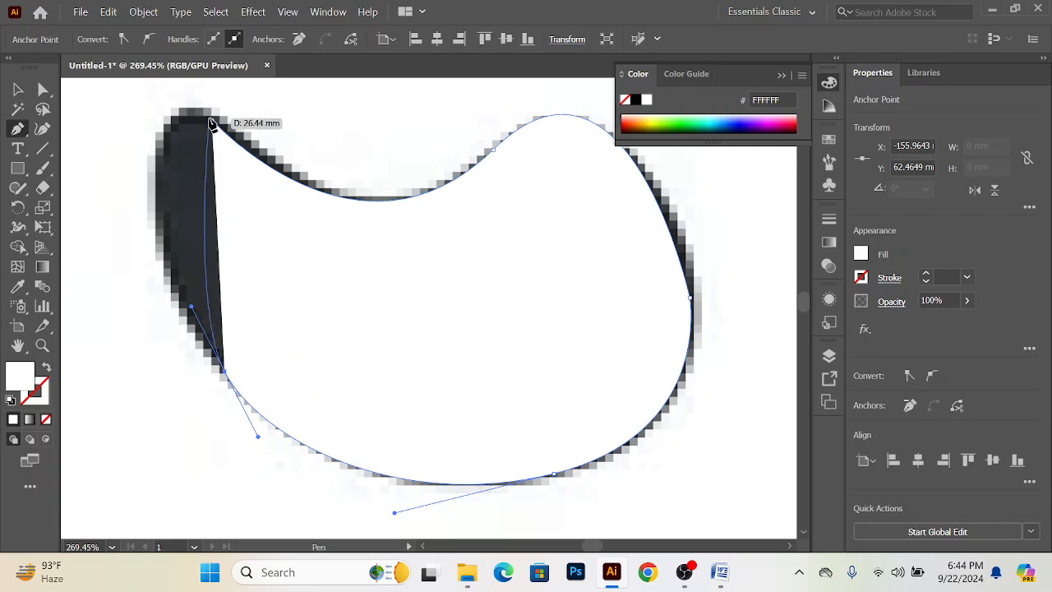
Step: Close the blob path at its starting point with a curved segment around the left tip and finish drawing
left_click_drag(213, 122, 332, 98)
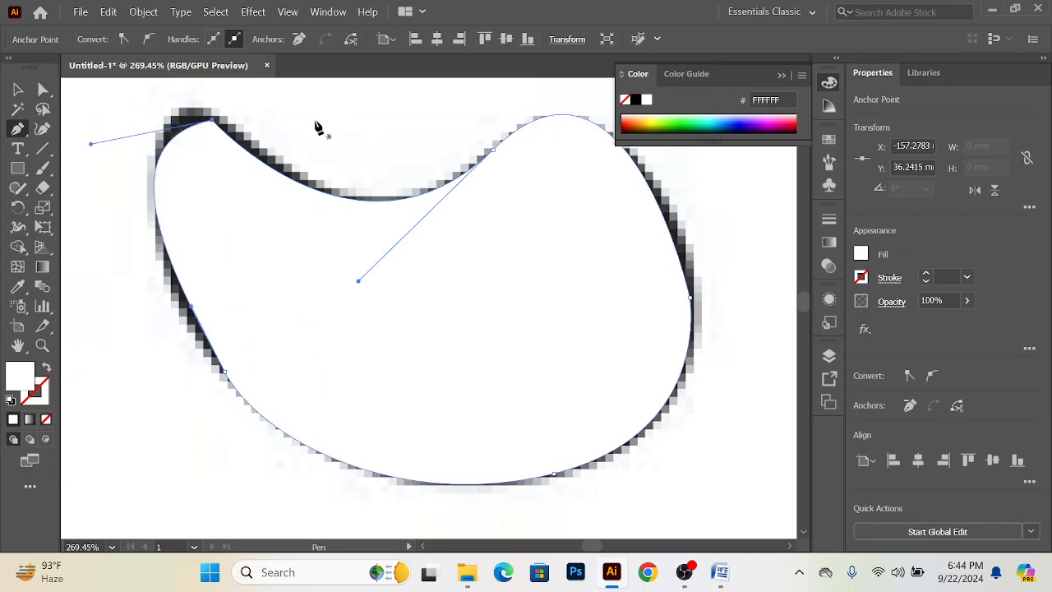
key("v")
left_click(106, 230)
Step: Fill the traced blob with red ED3535 and deselect it
key("ctrl+a")
double_click(23, 374)
left_click(671, 233)
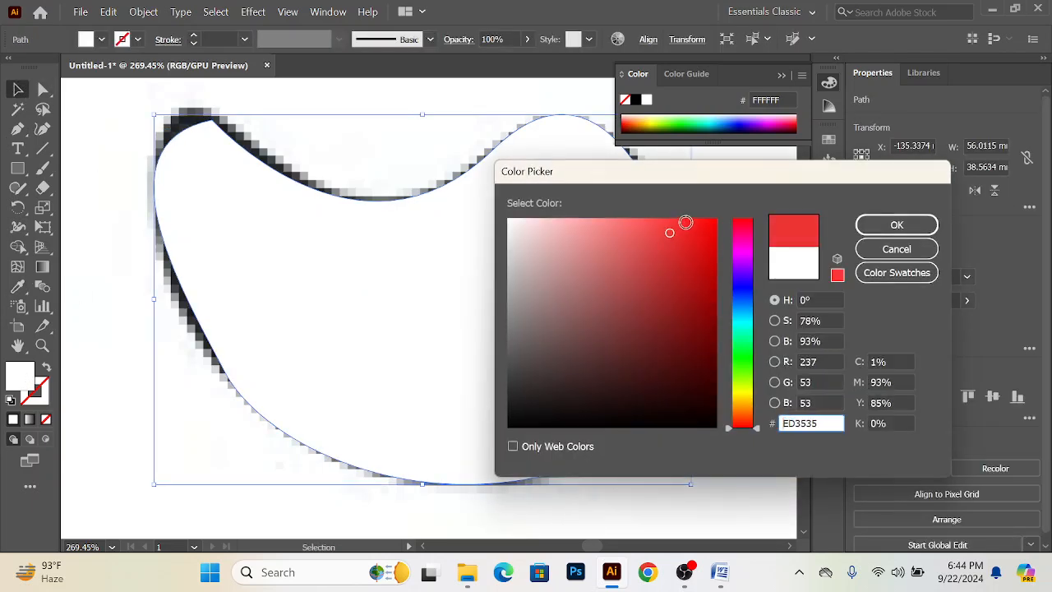
left_click(875, 224)
left_click(115, 207)
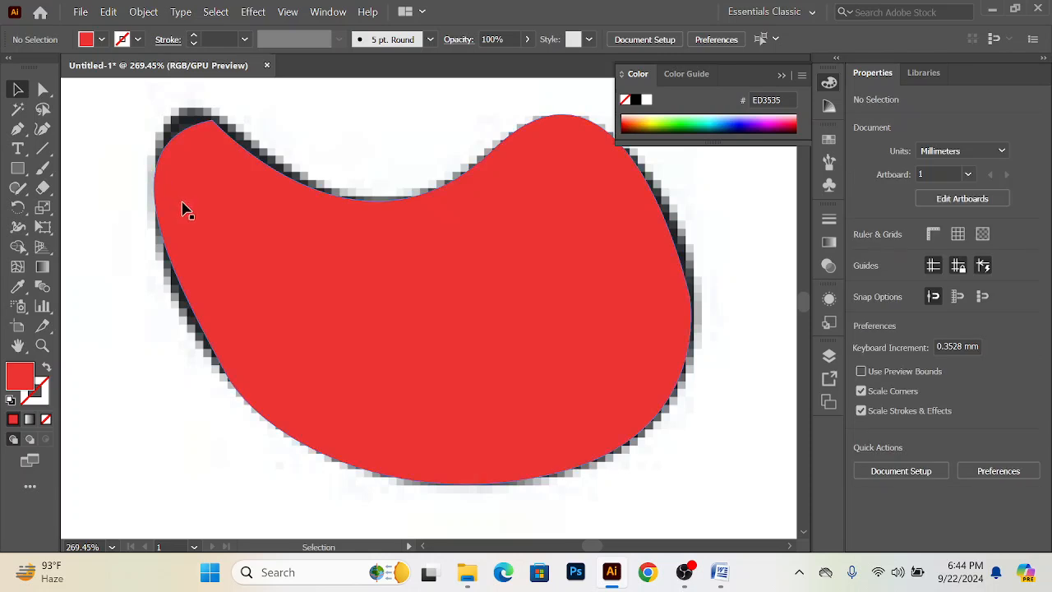
left_click(176, 210)
left_click(93, 208)
left_click_drag(11, 195, 79, 227)
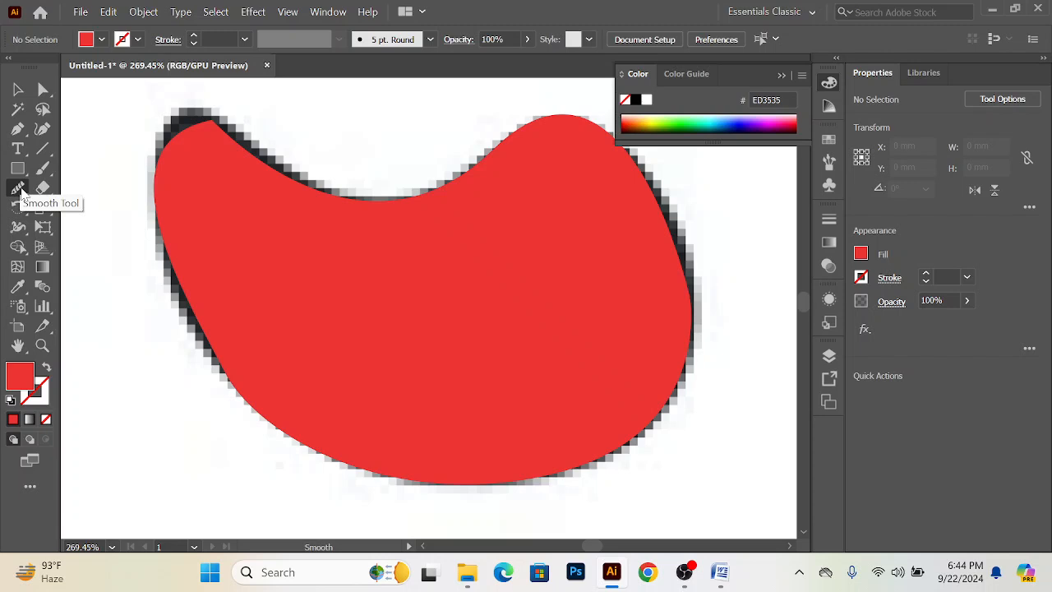
double_click(20, 189)
left_click_drag(624, 278, 557, 280)
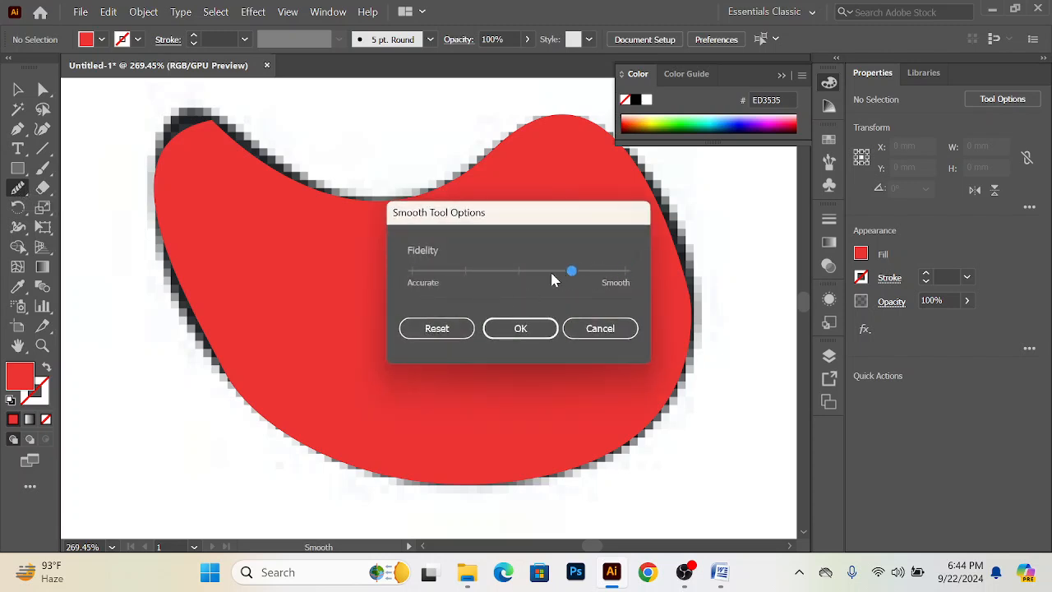
left_click(597, 328)
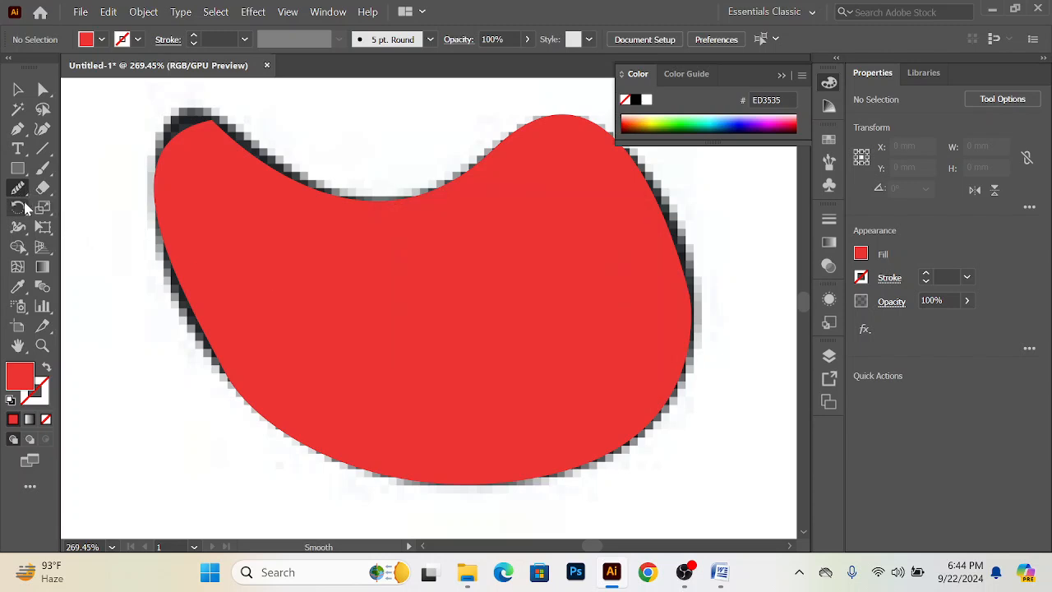
Step: Activate the Smooth tool and set its Fidelity to the Smooth end of the scale
left_click_drag(22, 193, 105, 239)
scroll(88, 226, "up", 1)
left_click_drag(18, 191, 80, 230)
double_click(18, 189)
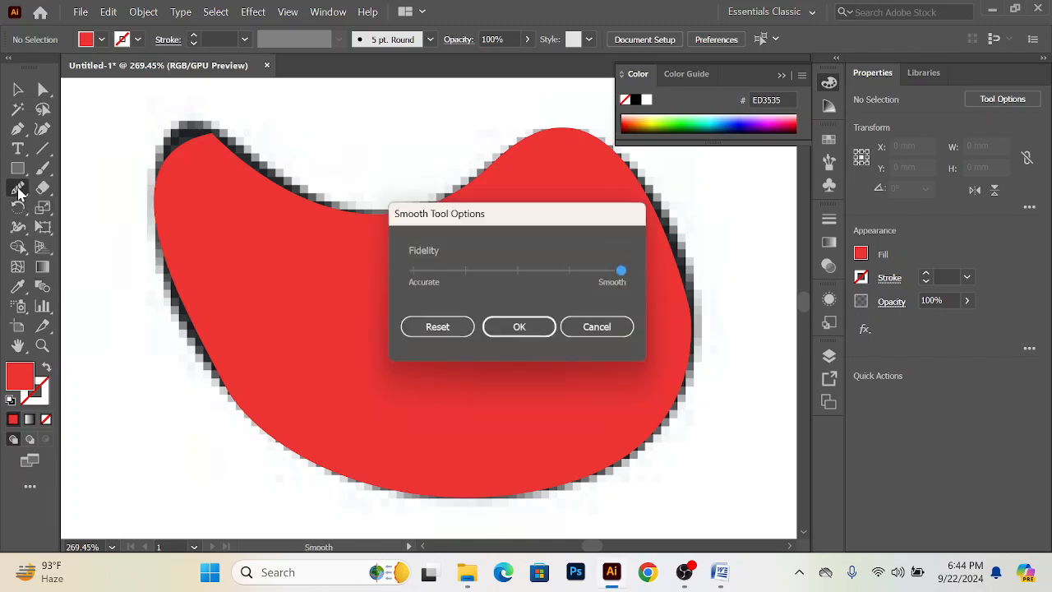
mouse_move(625, 272)
left_mouse_down()
mouse_move(529, 276)
mouse_move(627, 278)
left_mouse_up()
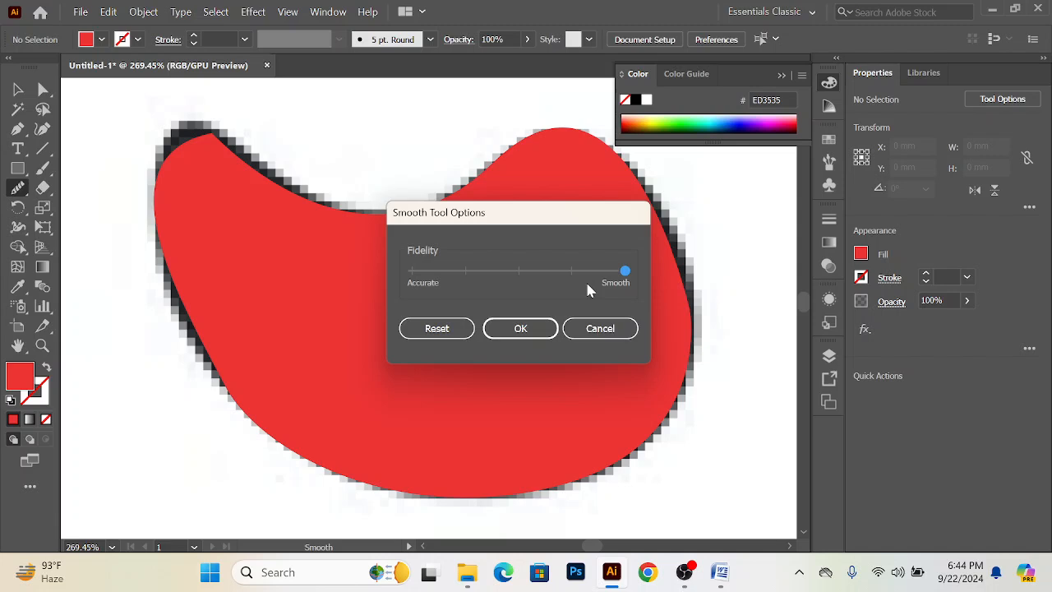
left_click_drag(625, 271, 518, 272)
left_click_drag(517, 273, 625, 273)
left_click(531, 331)
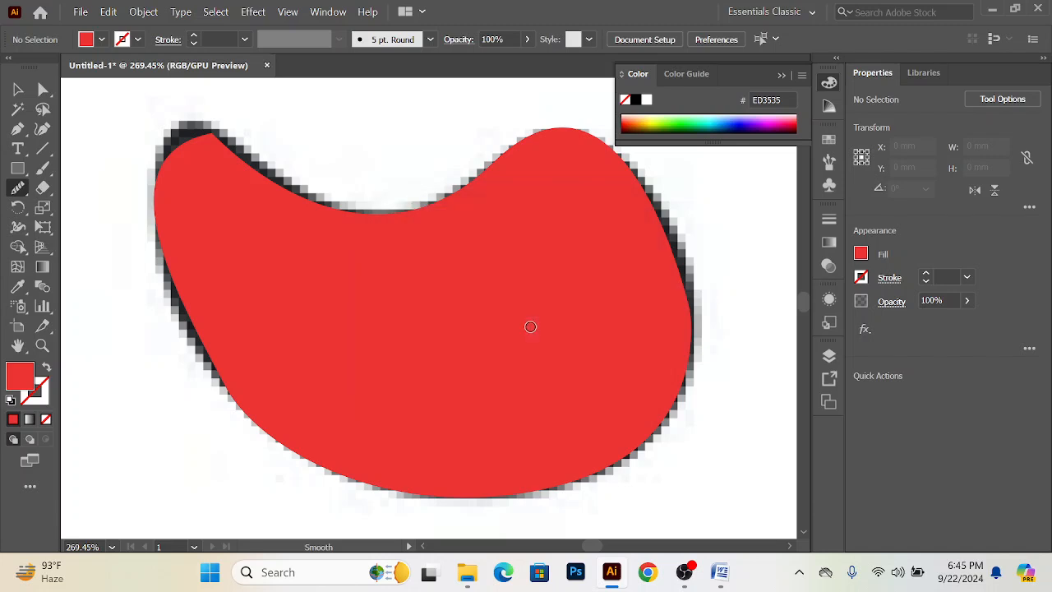
Step: Select the red blob and smooth its outline around the upper-left tip and down the left edge with the Smooth tool
left_click(19, 88)
left_click(277, 254)
left_click(17, 188)
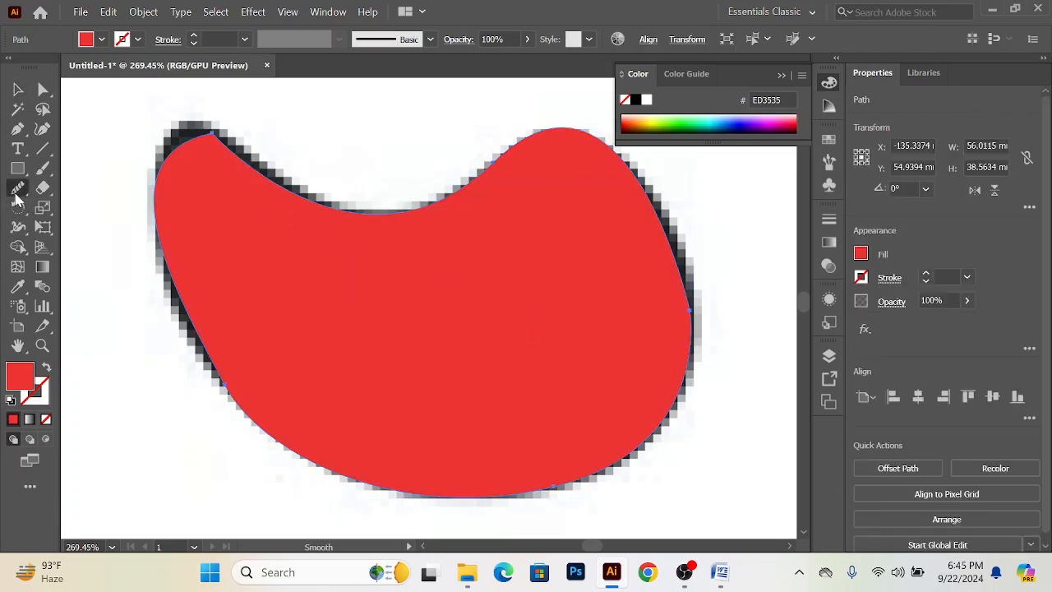
mouse_move(202, 132)
left_mouse_down()
mouse_move(321, 202)
mouse_move(199, 134)
mouse_move(241, 203)
mouse_move(186, 145)
mouse_move(236, 151)
mouse_move(232, 208)
mouse_move(197, 135)
mouse_move(226, 145)
mouse_move(238, 192)
mouse_move(198, 129)
mouse_move(305, 204)
mouse_move(323, 264)
mouse_move(291, 215)
left_mouse_up()
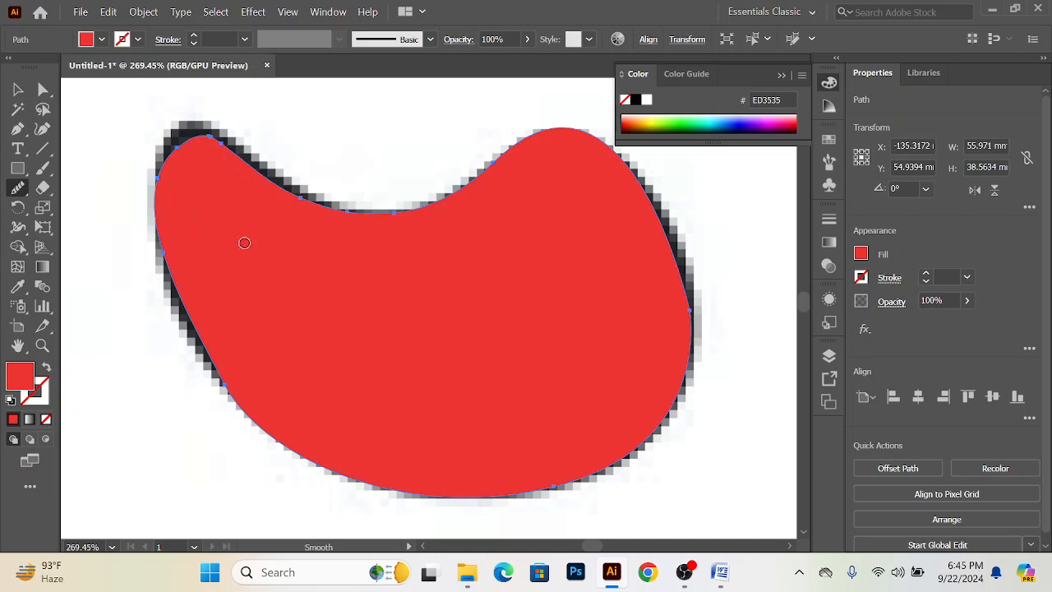
mouse_move(153, 224)
left_mouse_down()
mouse_move(237, 415)
mouse_move(190, 351)
left_mouse_up()
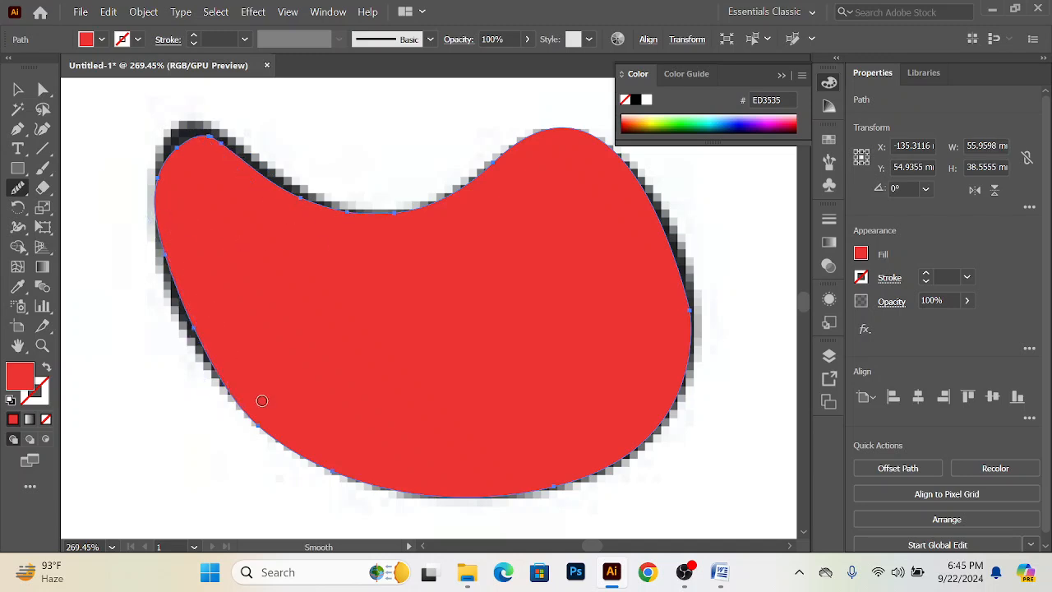
Step: Smooth the red blob's lower-left edge, concave top edge and right side, and deselect the shape
left_click_drag(329, 479, 256, 421)
mouse_move(217, 157)
left_mouse_down()
mouse_move(428, 221)
mouse_move(355, 208)
mouse_move(389, 223)
mouse_move(435, 212)
mouse_move(333, 220)
left_mouse_up()
mouse_move(596, 159)
left_mouse_down()
mouse_move(695, 343)
mouse_move(659, 241)
mouse_move(675, 372)
mouse_move(674, 257)
mouse_move(679, 425)
mouse_move(619, 429)
mouse_move(462, 472)
mouse_move(283, 423)
mouse_move(152, 332)
mouse_move(155, 277)
mouse_move(389, 515)
mouse_move(265, 497)
left_mouse_up()
left_click(18, 89)
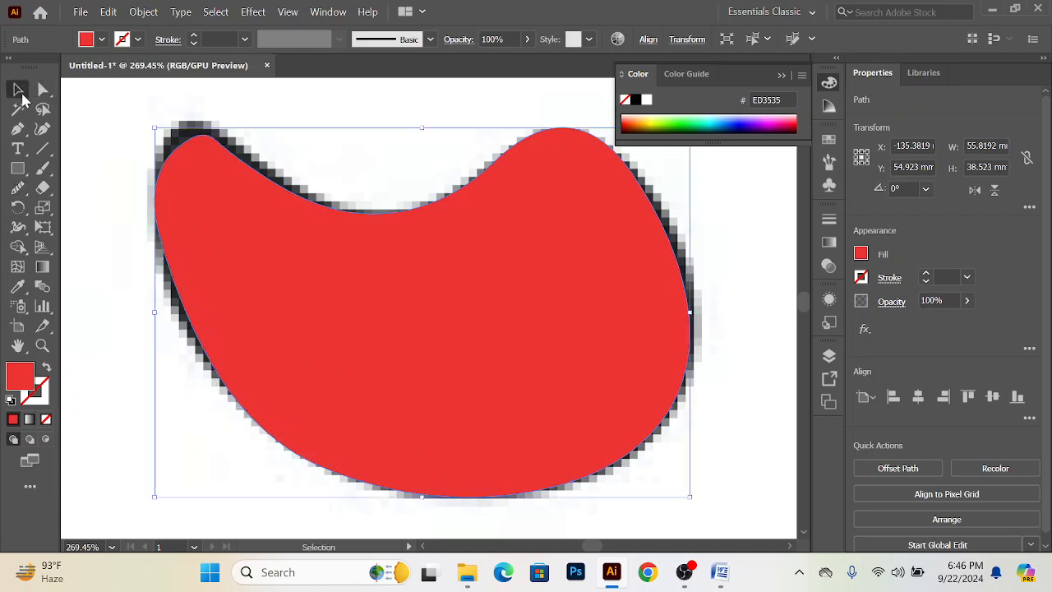
left_click(254, 114)
left_click(351, 298)
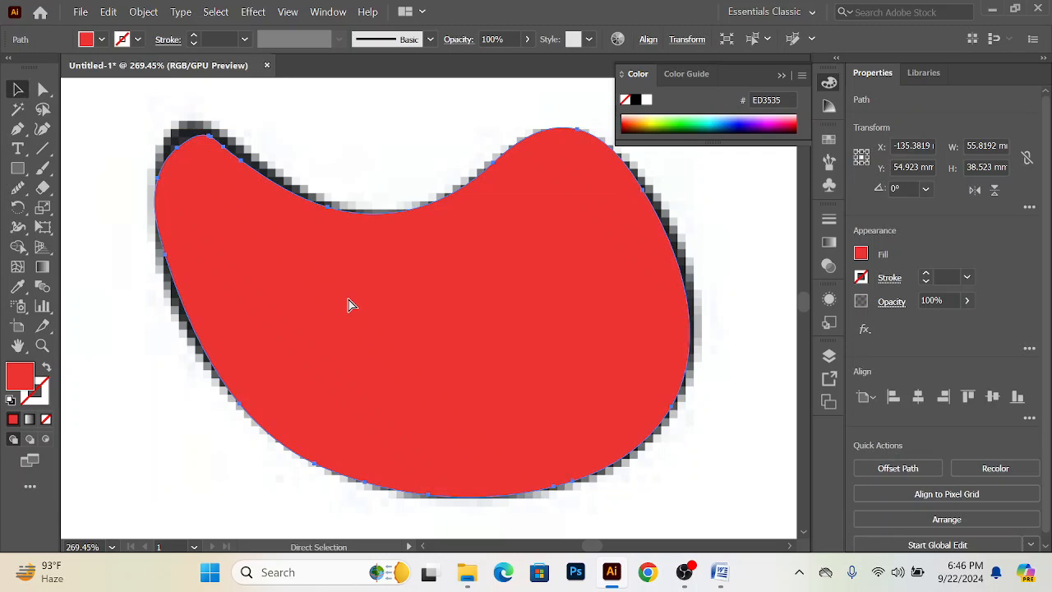
key("ctrl+shift+a")
Step: Start a Pen tool path at the top of the dark three-lobed blob and curve it down the upper lobe's right side
left_click(460, 344, "ctrl+alt")
left_click(493, 331, "ctrl+alt")
left_click_drag(493, 330, 409, 332)
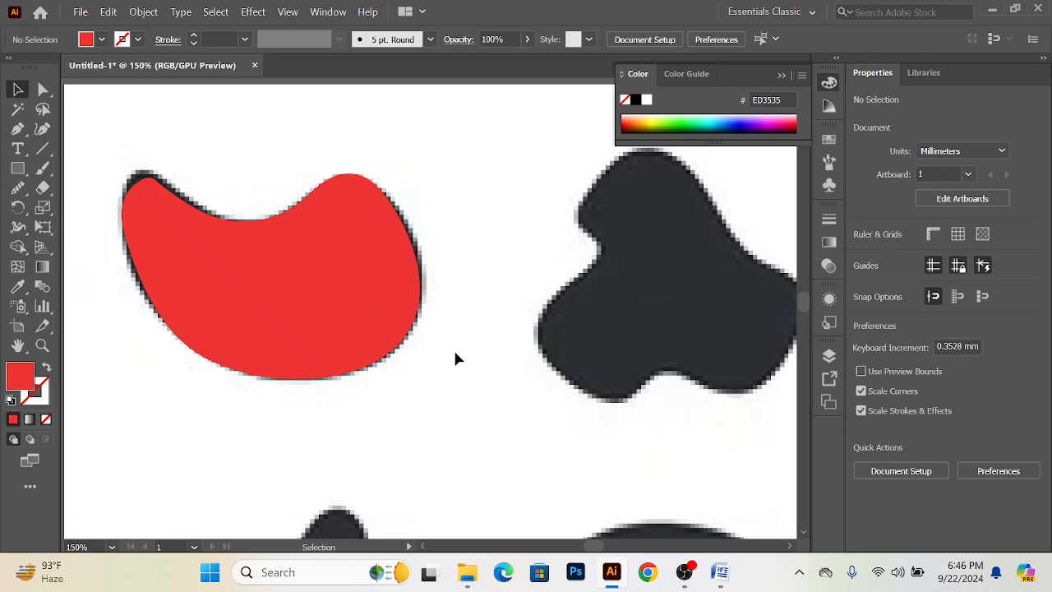
left_click_drag(453, 364, 291, 327)
left_click(351, 266)
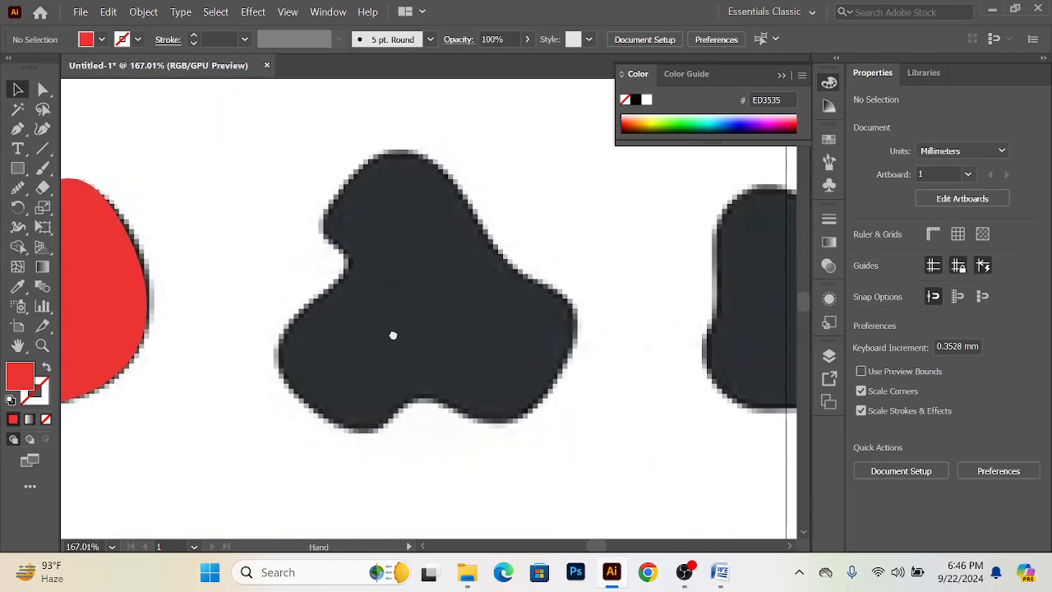
left_click(17, 128)
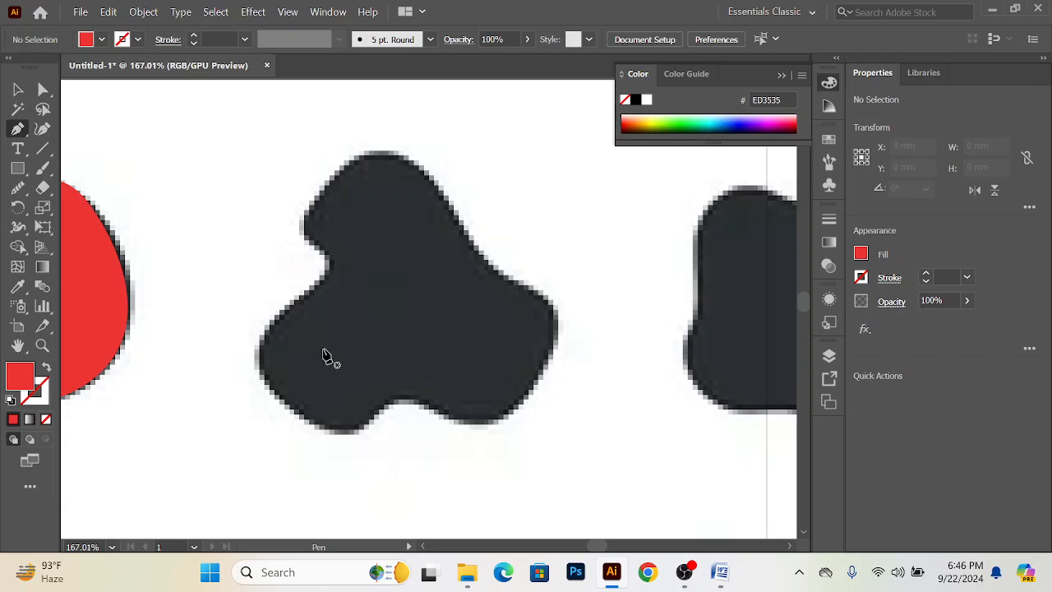
left_click_drag(330, 432, 373, 423)
left_click_drag(373, 422, 373, 435)
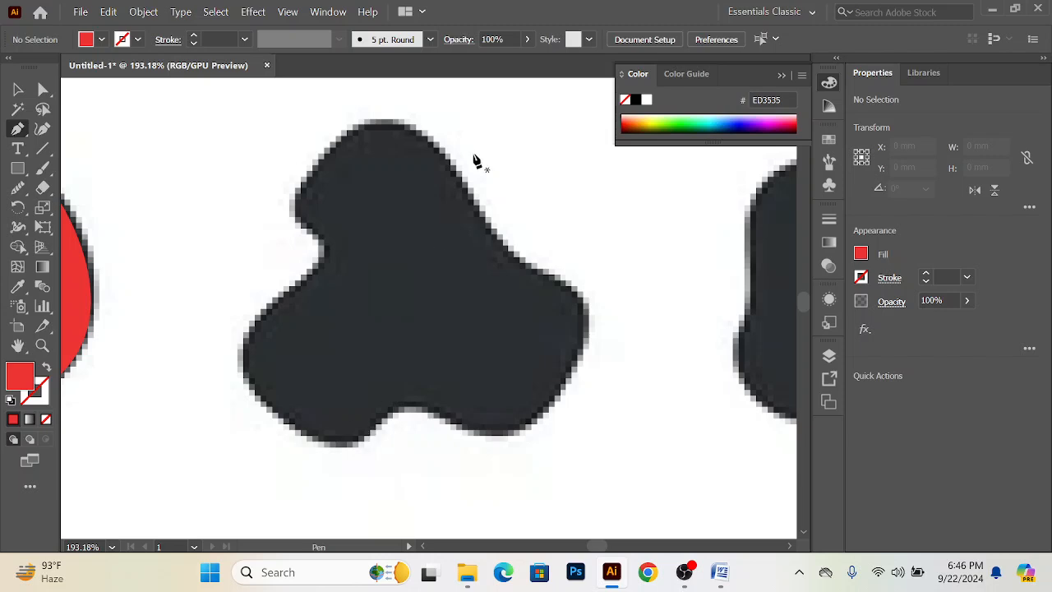
left_click(408, 126)
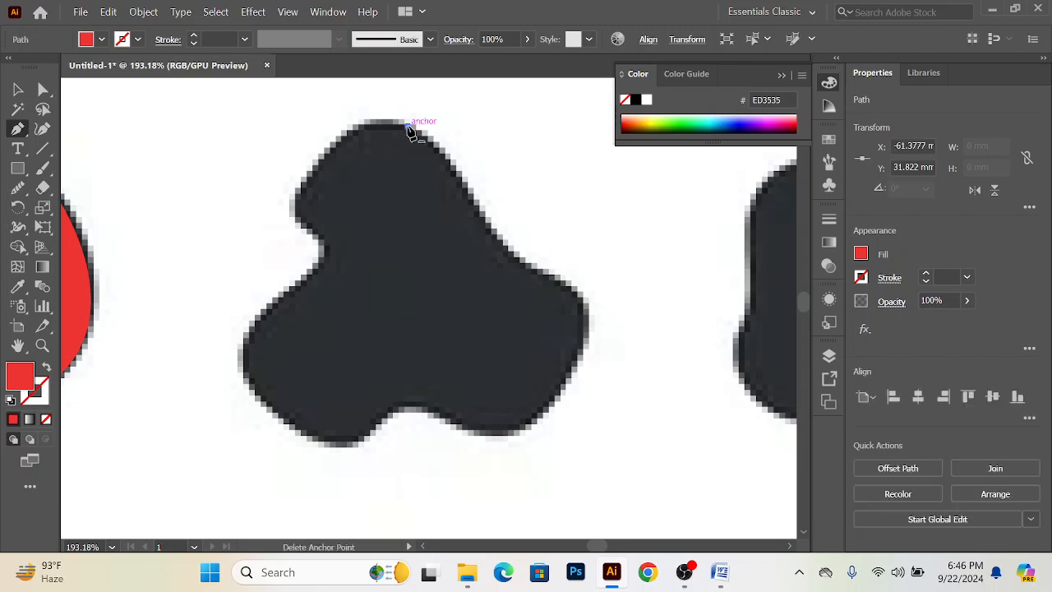
left_click(409, 128)
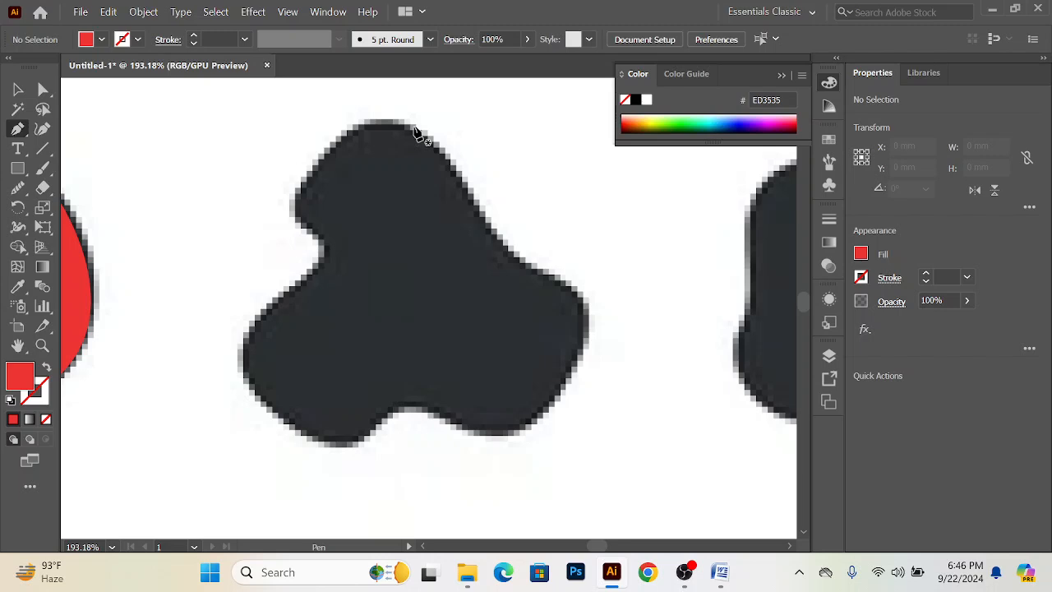
left_click(407, 126)
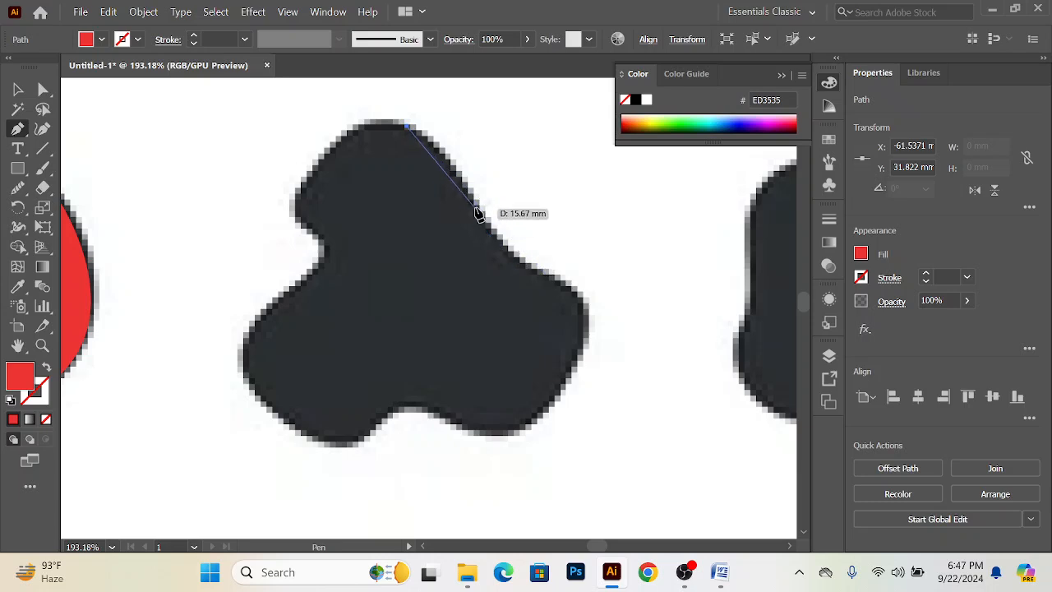
left_click_drag(474, 201, 505, 263)
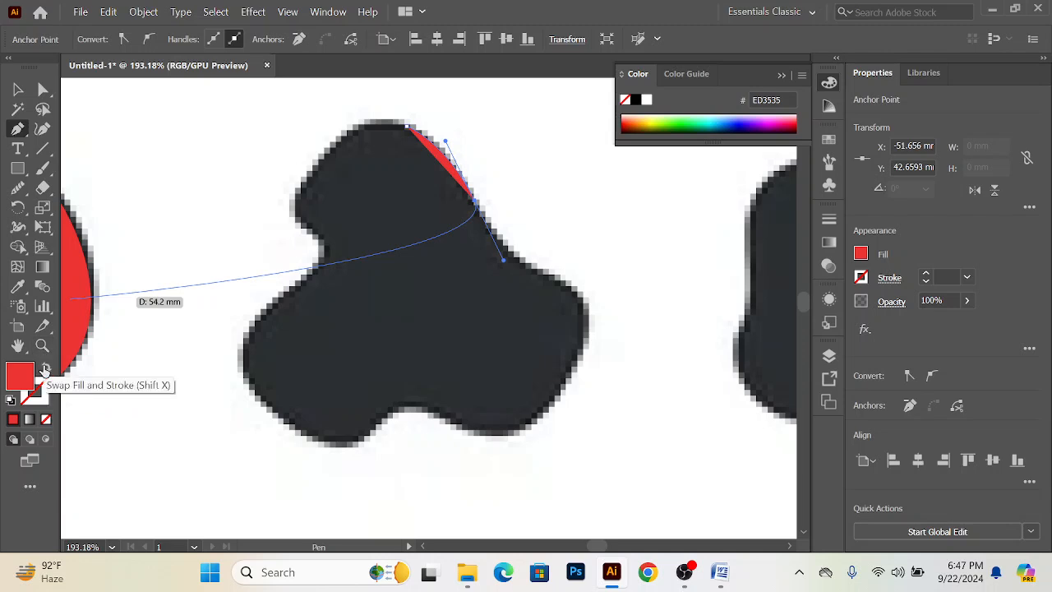
Step: Swap the path's fill and stroke, and set the stroke colour to red ED0000
left_click(45, 368)
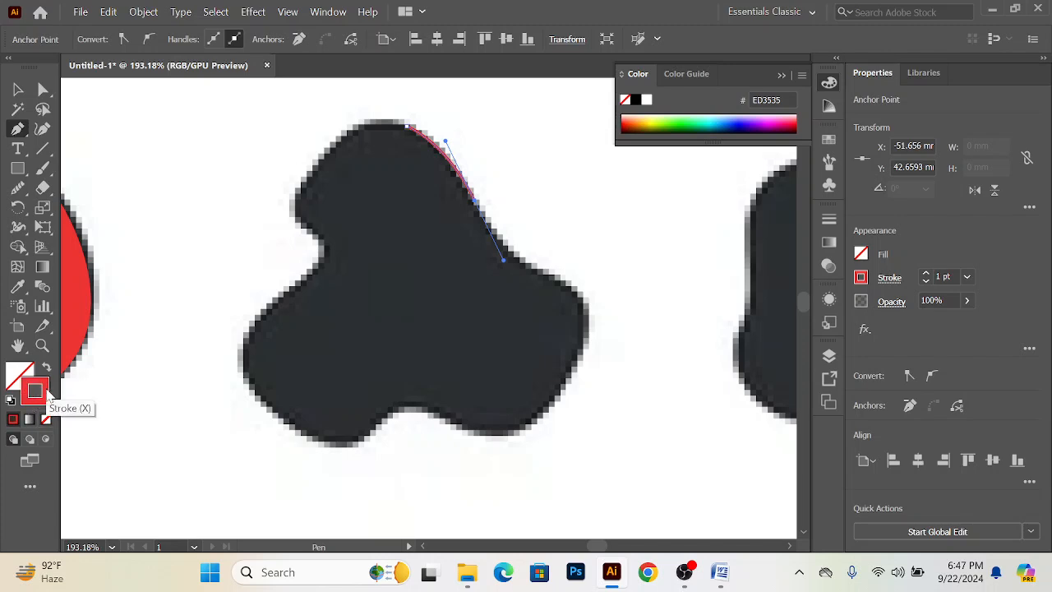
double_click(47, 396)
left_click(607, 380)
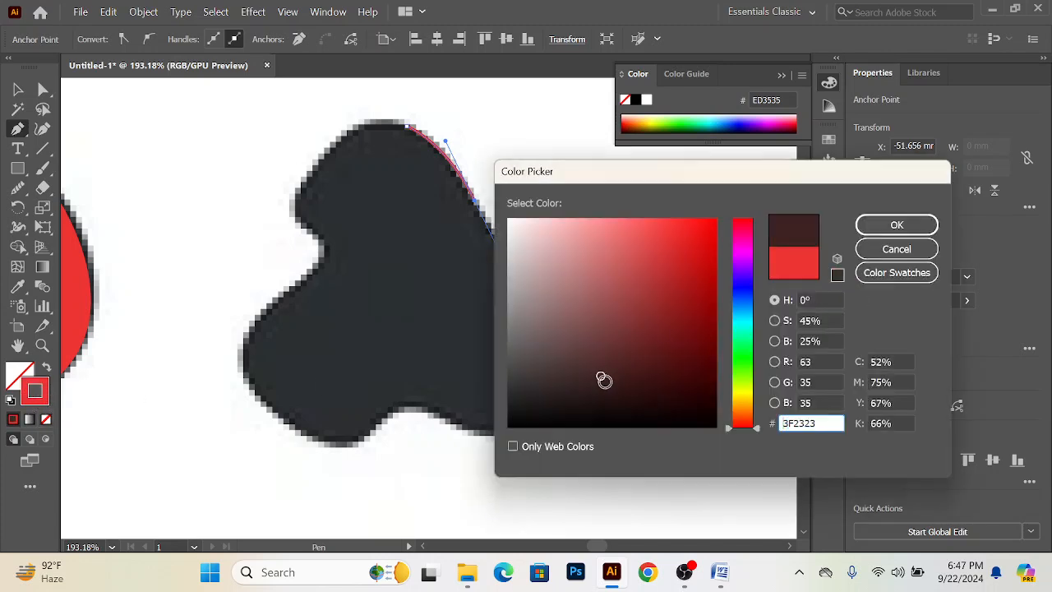
left_click_drag(635, 358, 735, 227)
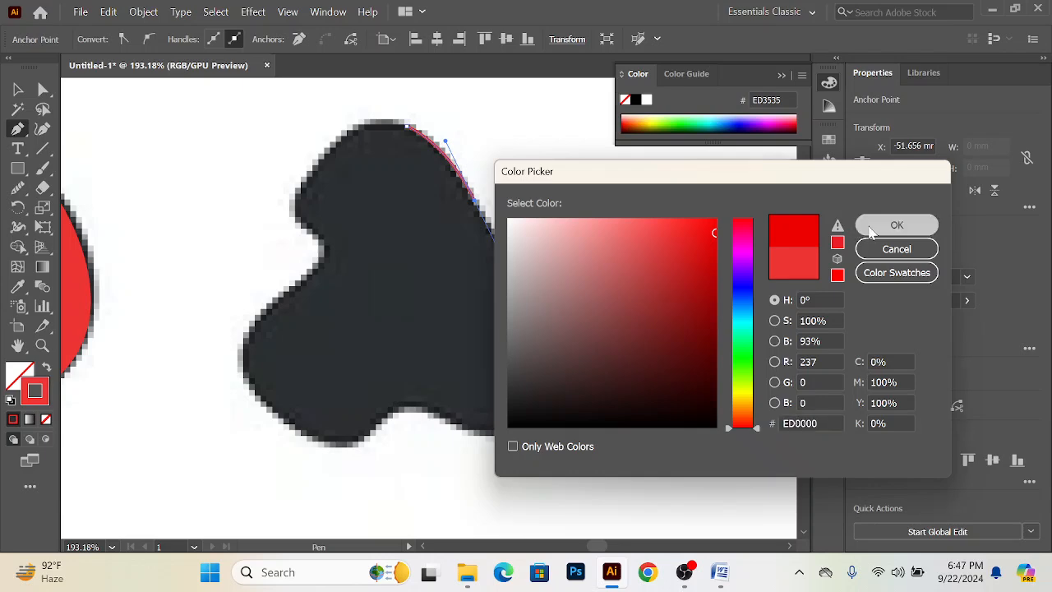
left_click(897, 224)
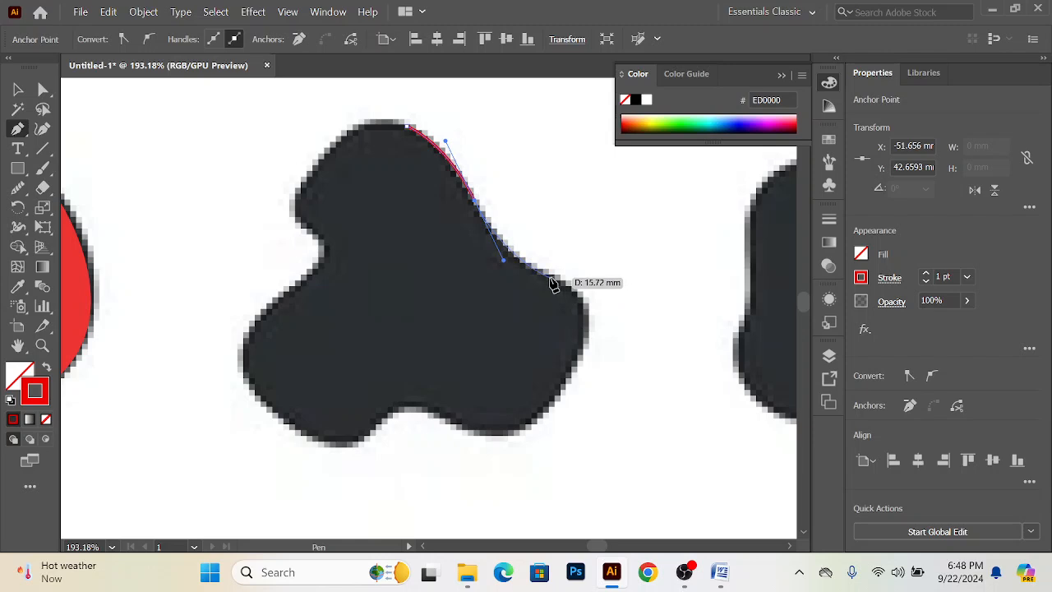
Step: Try different anchor points and curve handles for the segment towards the right lobe, undoing the attempts
left_click_drag(582, 300, 610, 358)
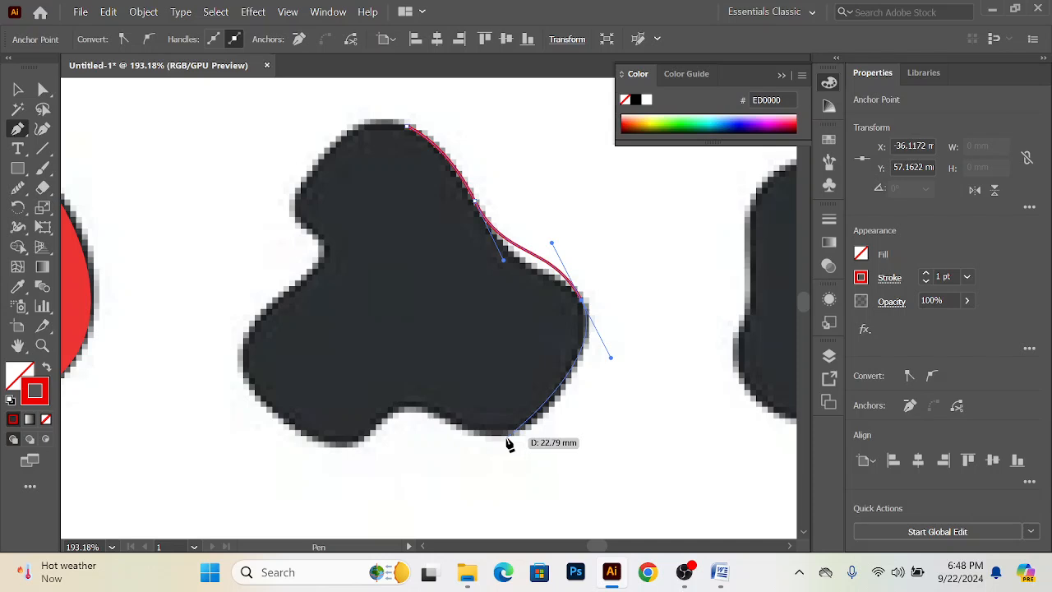
key("ctrl")
key("ctrl+z")
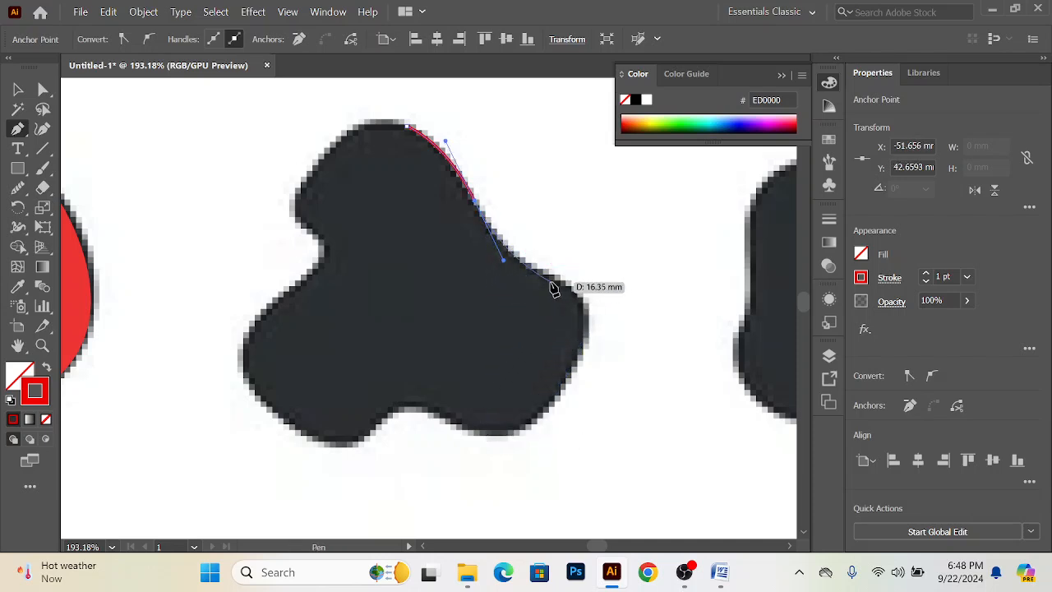
left_click(546, 278)
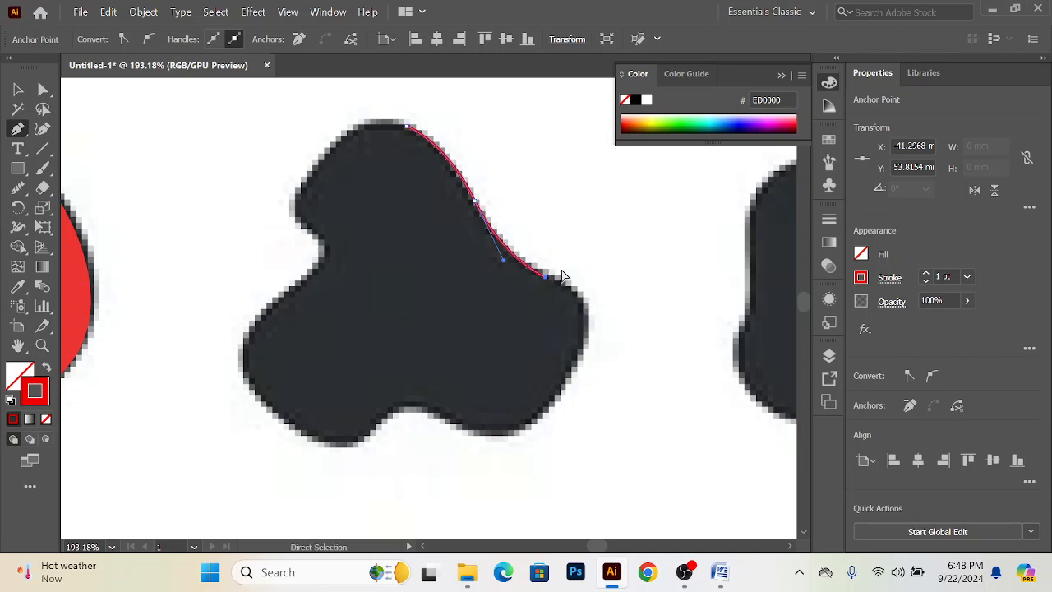
left_click_drag(541, 276, 615, 275)
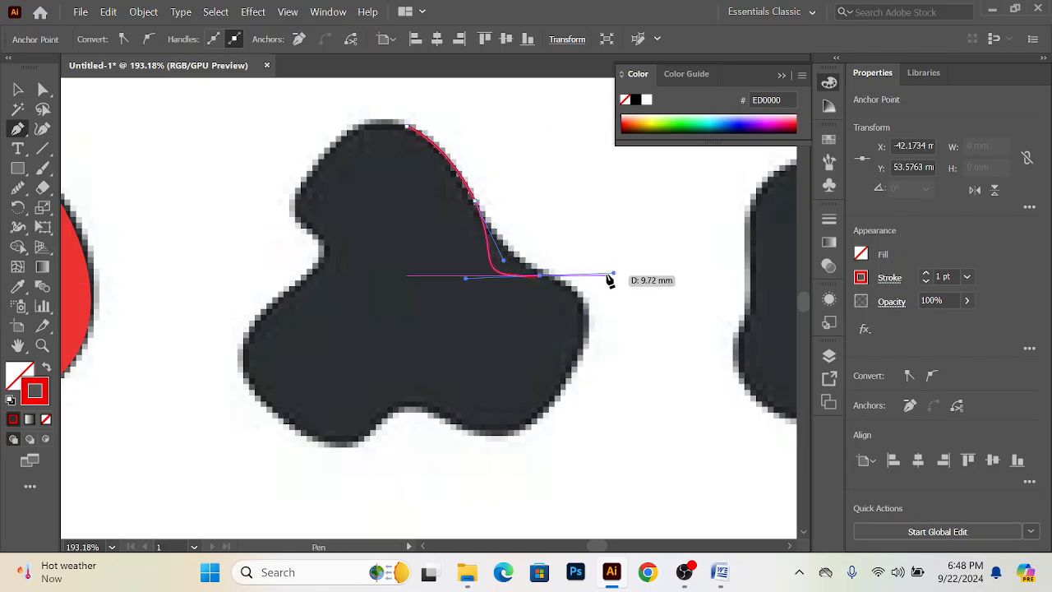
key("ctrl+z")
Step: Continue the Pen tool path around the blob's right lobe and along its underside to the start of the bottom notch
left_click(540, 271)
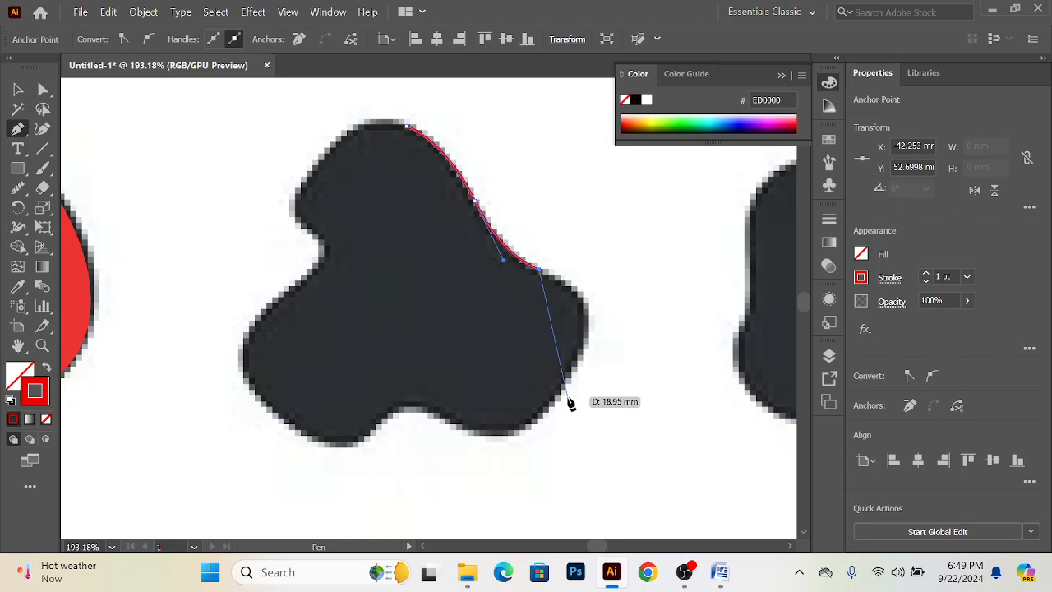
mouse_move(548, 413)
left_mouse_down()
mouse_move(466, 486)
mouse_move(451, 517)
left_mouse_up()
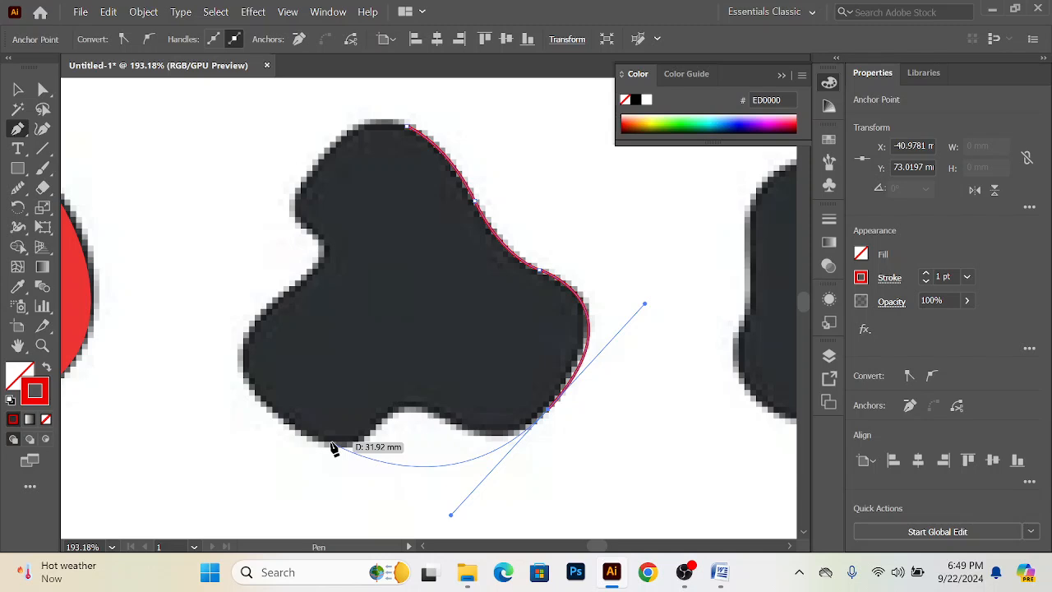
key("ctrl+z")
left_click_drag(572, 368, 518, 435)
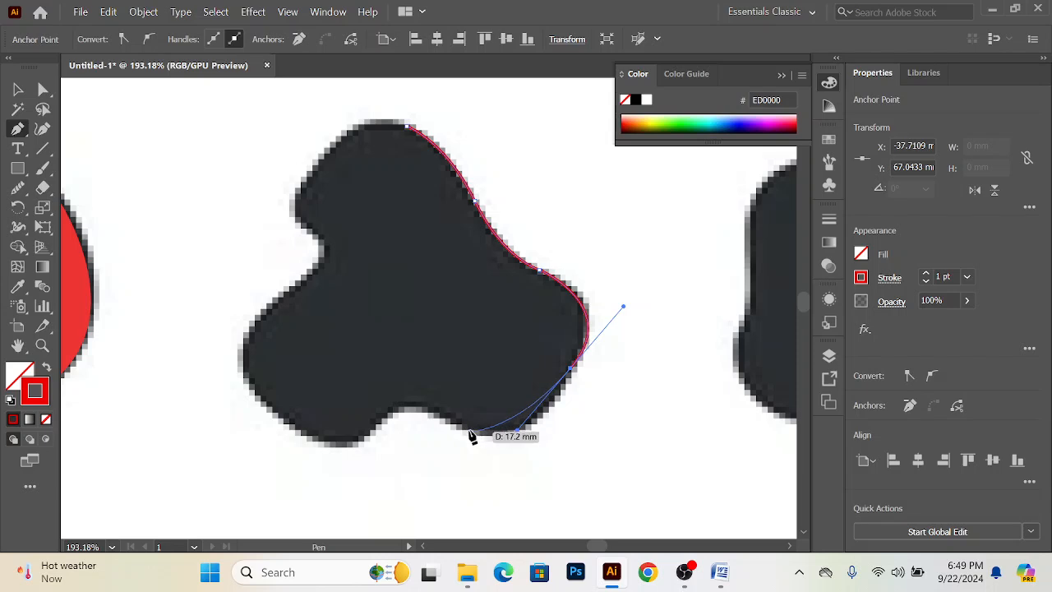
left_click_drag(457, 430, 363, 415)
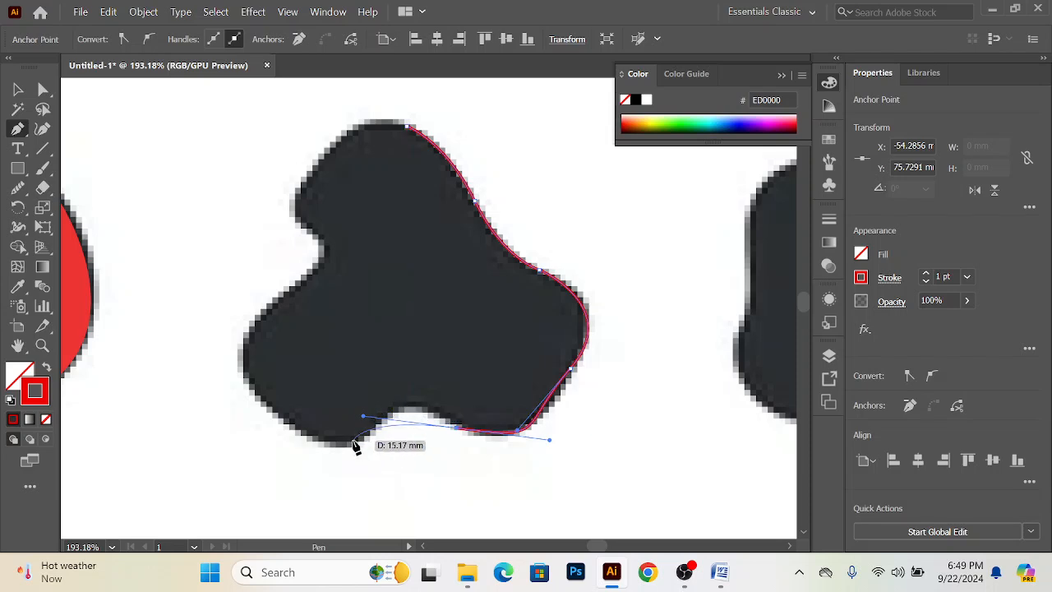
Step: Retract the last anchor's outgoing handle, curve the path over the bottom notch to the lower-left lobe, and retract that anchor's outgoing handle
left_click_drag(351, 447, 257, 536)
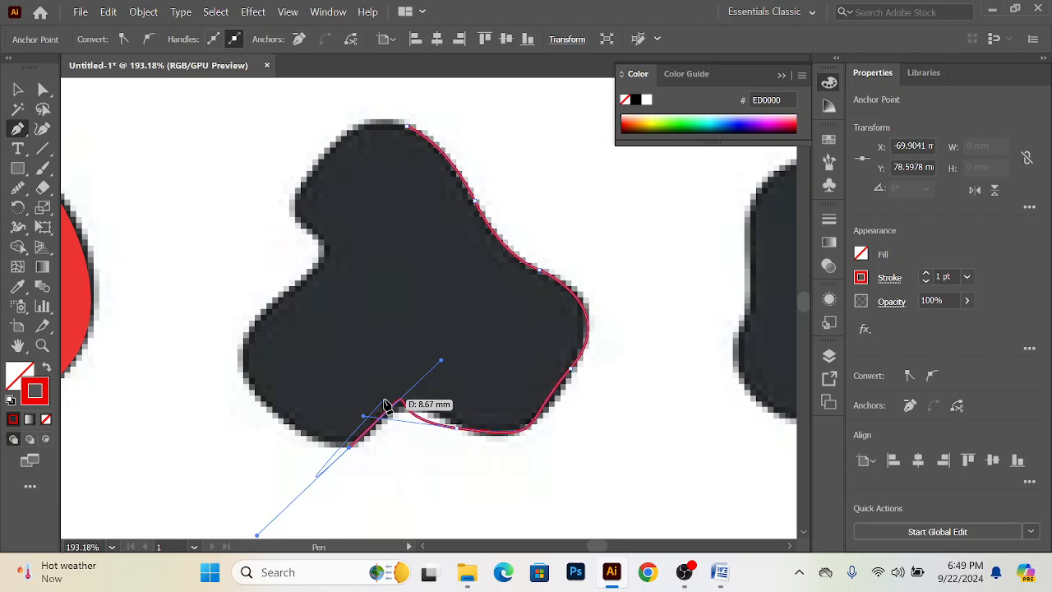
key("ctrl+z")
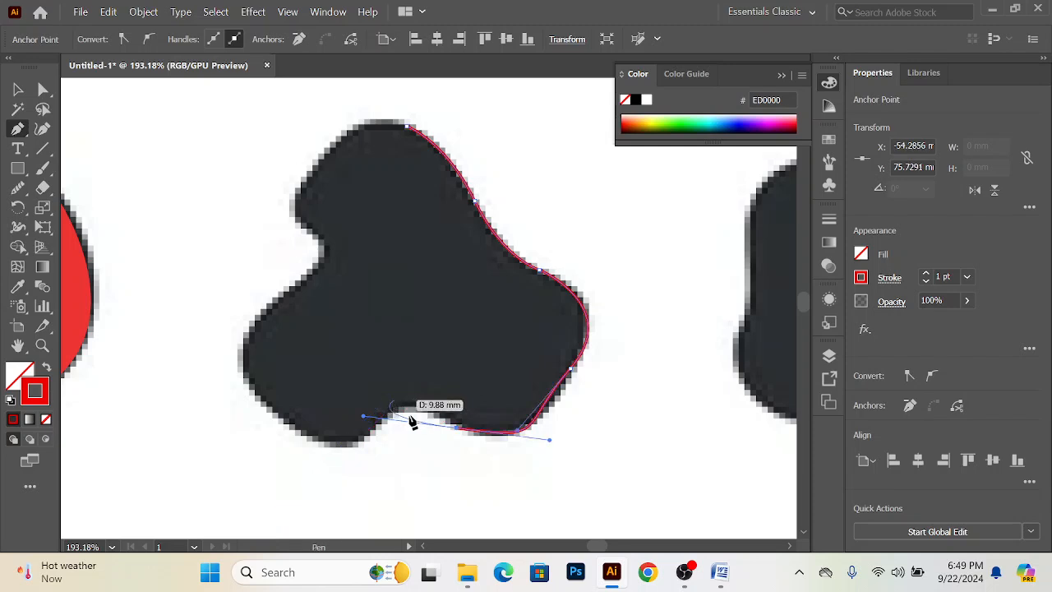
left_click(458, 430)
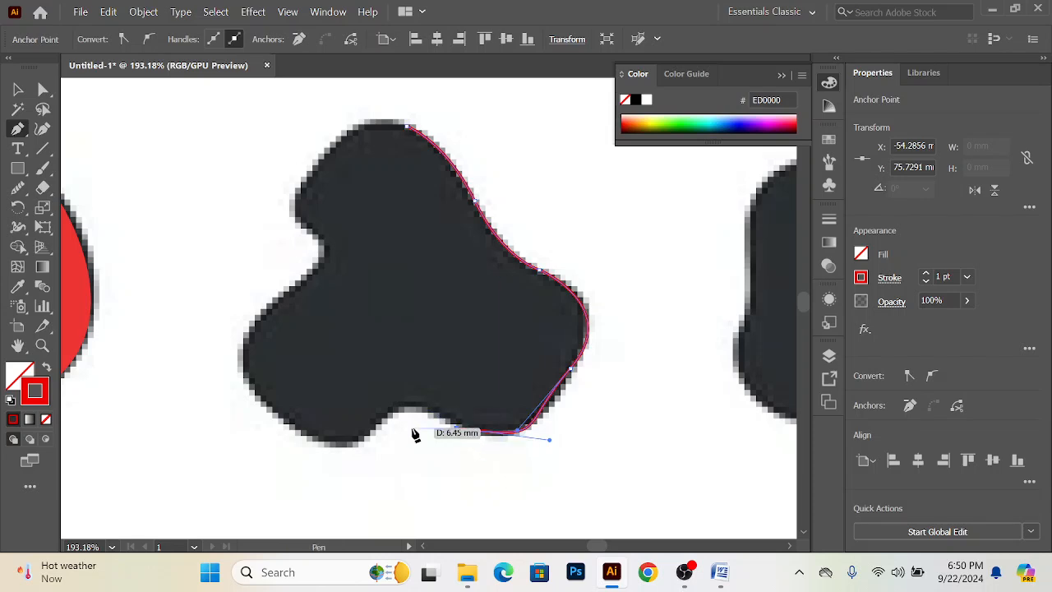
left_click_drag(351, 442, 293, 510)
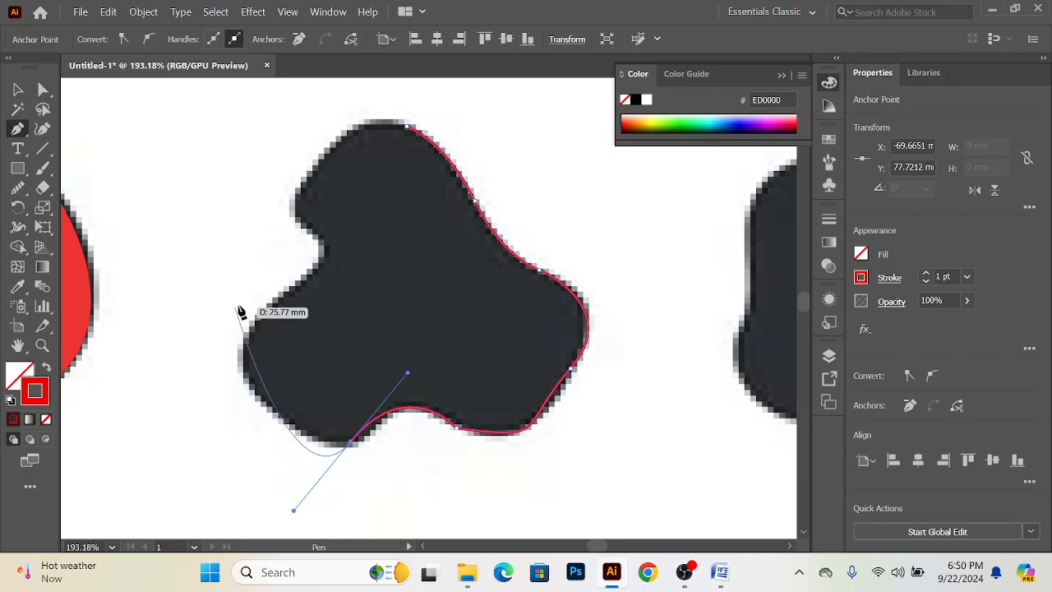
left_click(351, 444)
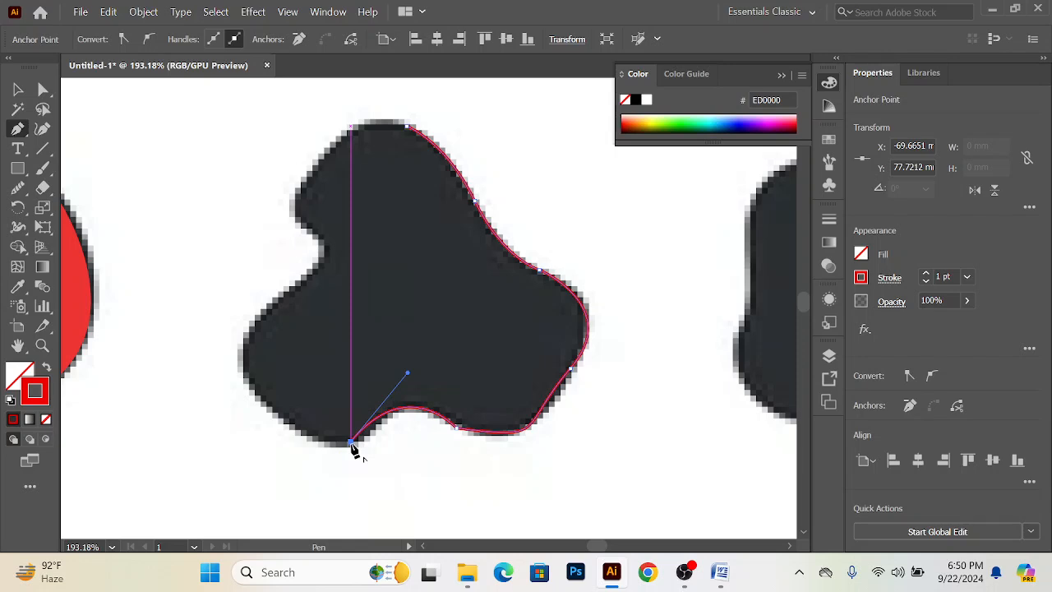
key("ctrl+z")
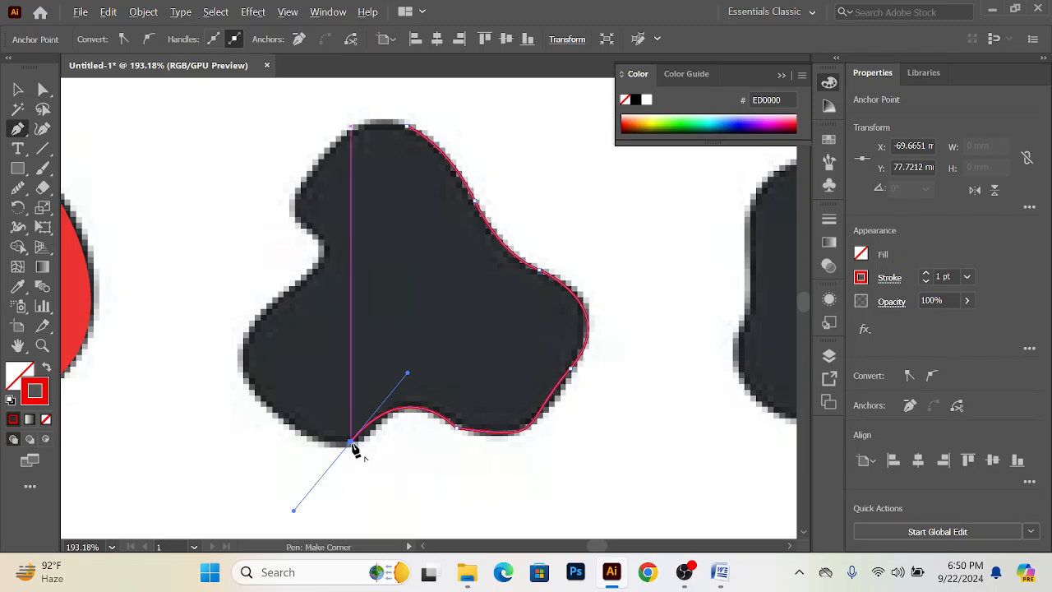
left_click(353, 446)
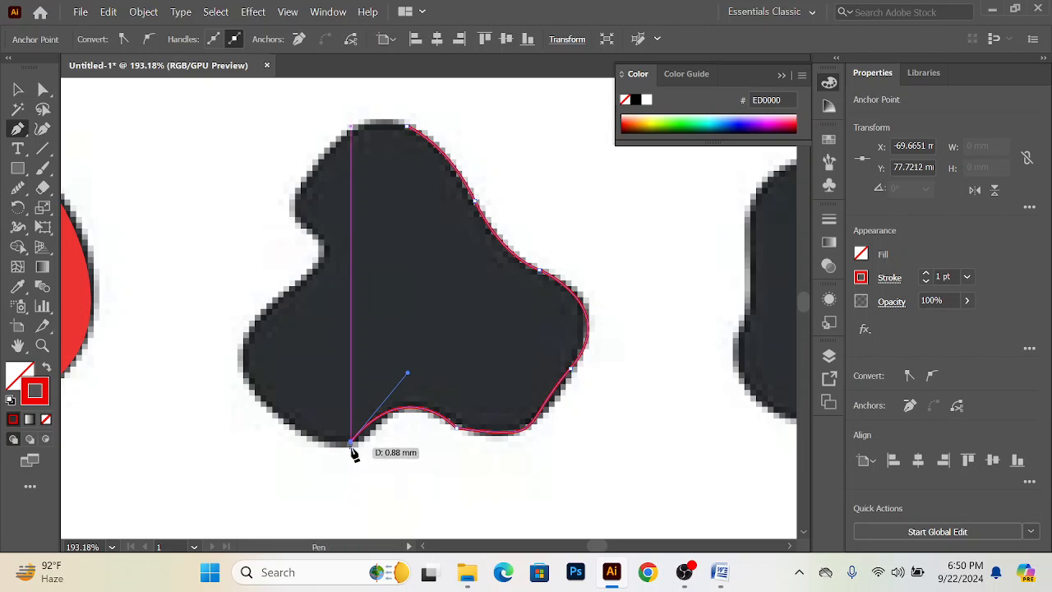
Step: Try different anchor points and curves for the segment around the lower-left lobe
left_click_drag(353, 450, 308, 212)
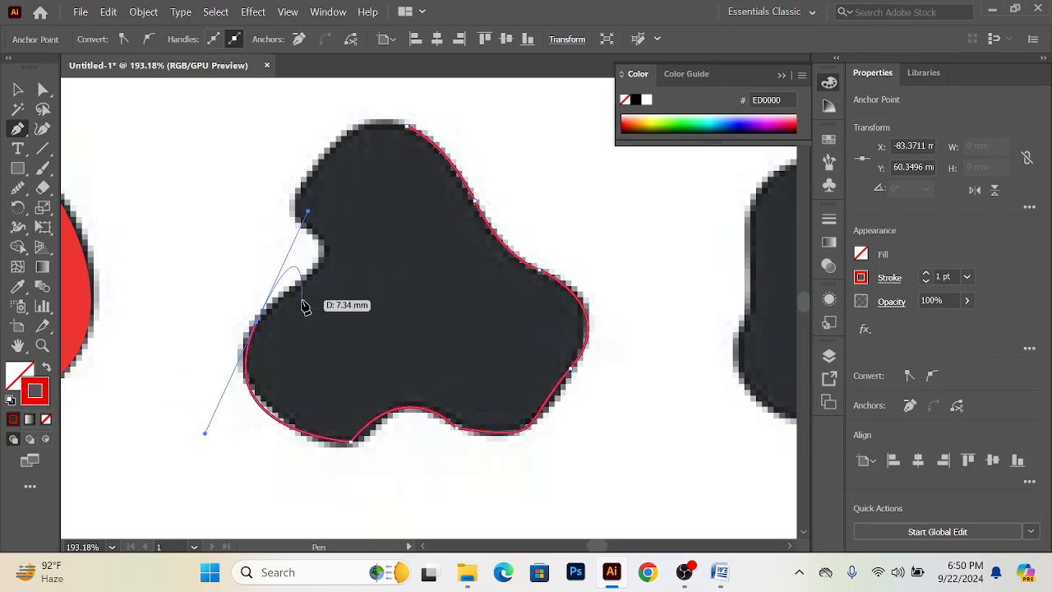
left_click_drag(351, 442, 245, 347)
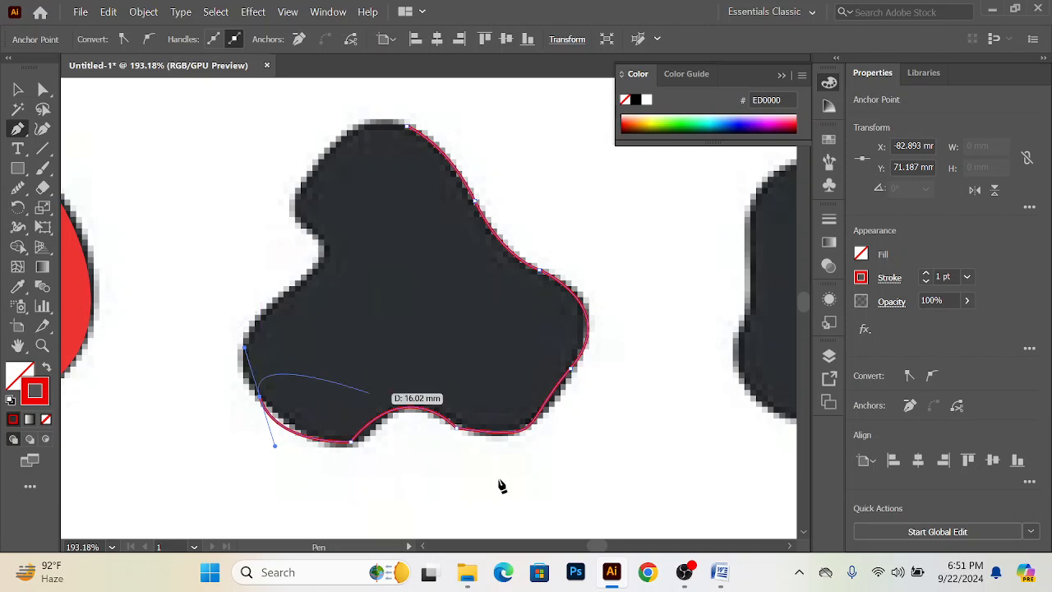
left_click(684, 572)
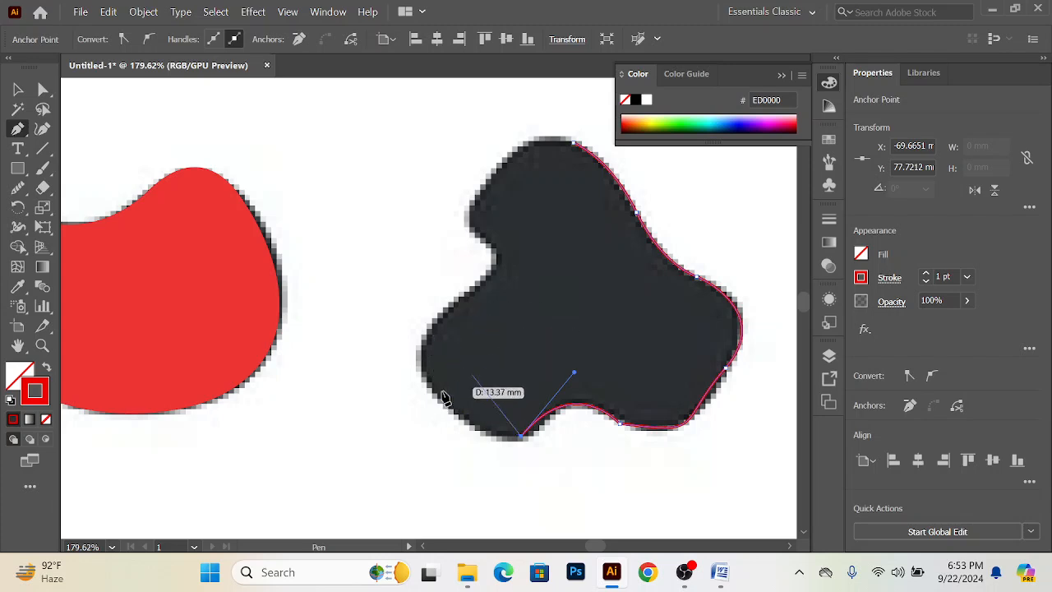
left_click(442, 403)
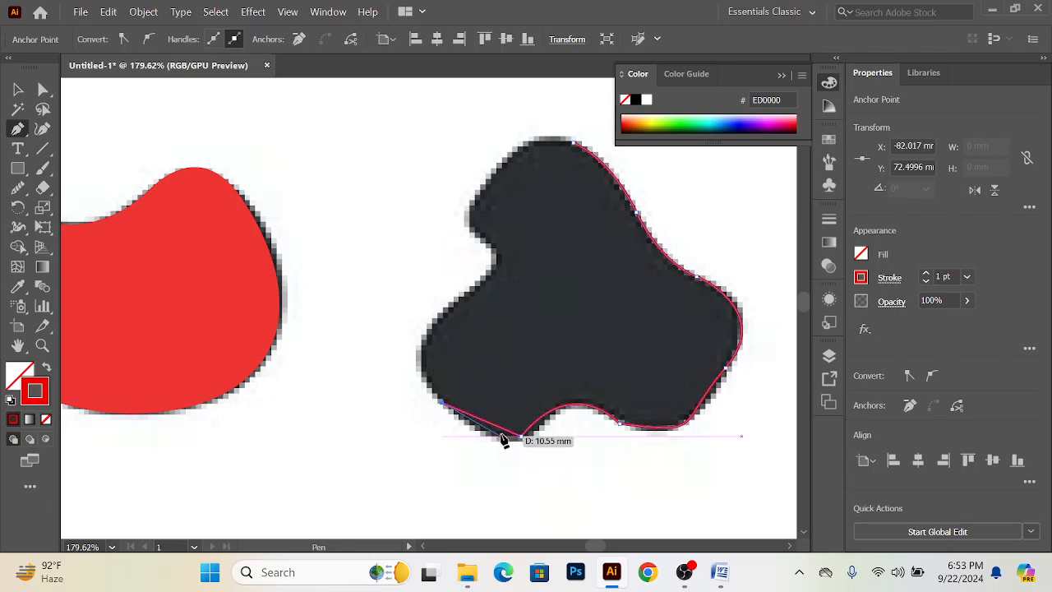
key("ctrl+z")
Step: Trace the curve around the lower-left lobe, the left notch and the upper lobe, closing the path at its starting anchor
left_click_drag(444, 405, 403, 360)
left_click(466, 299)
key("ctrl+z")
left_click_drag(466, 296, 504, 280)
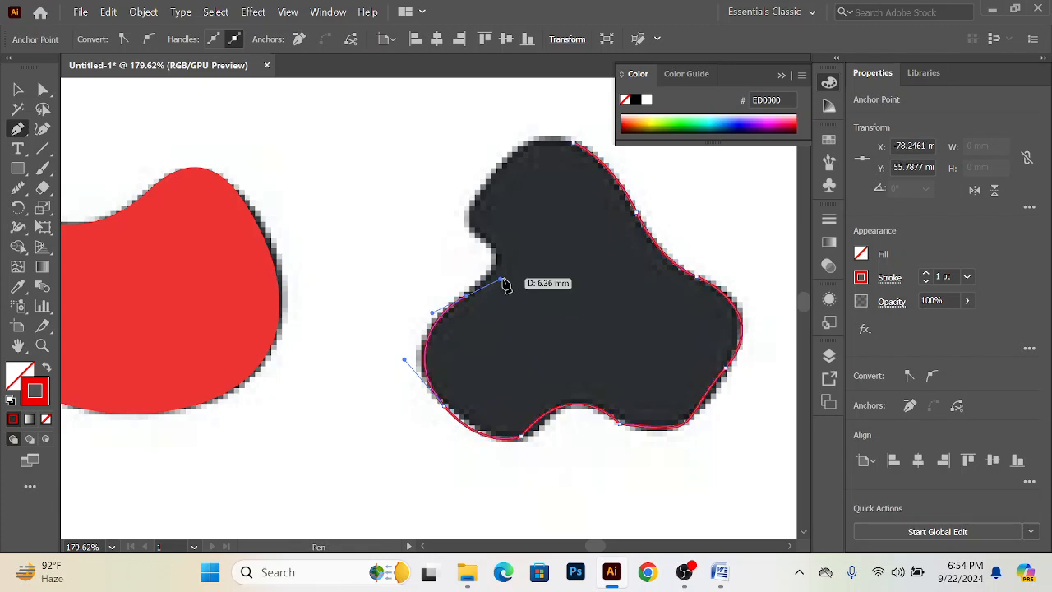
left_click_drag(504, 280, 501, 280)
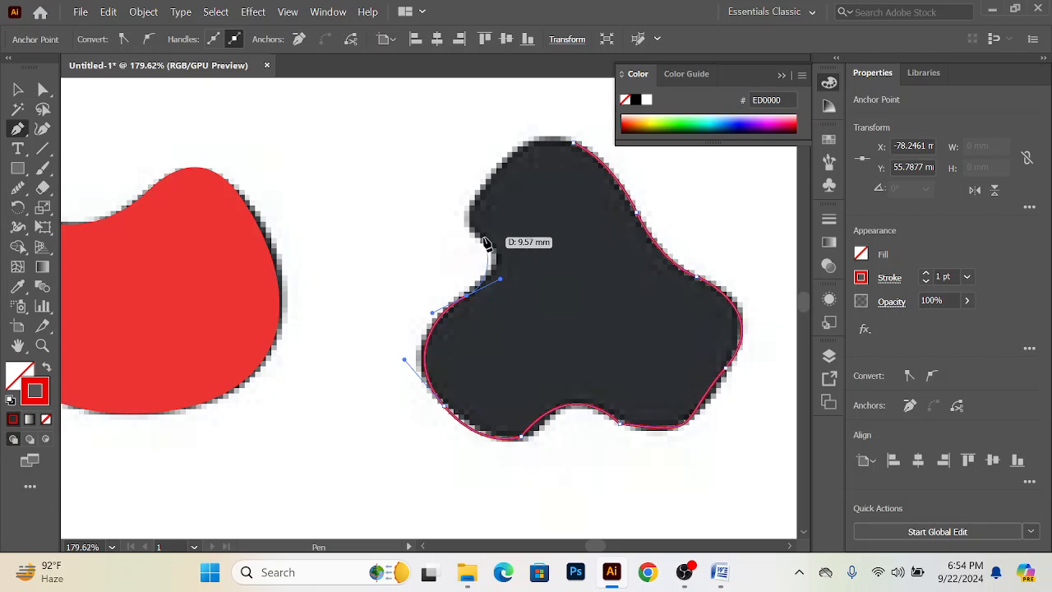
left_click_drag(479, 236, 452, 212)
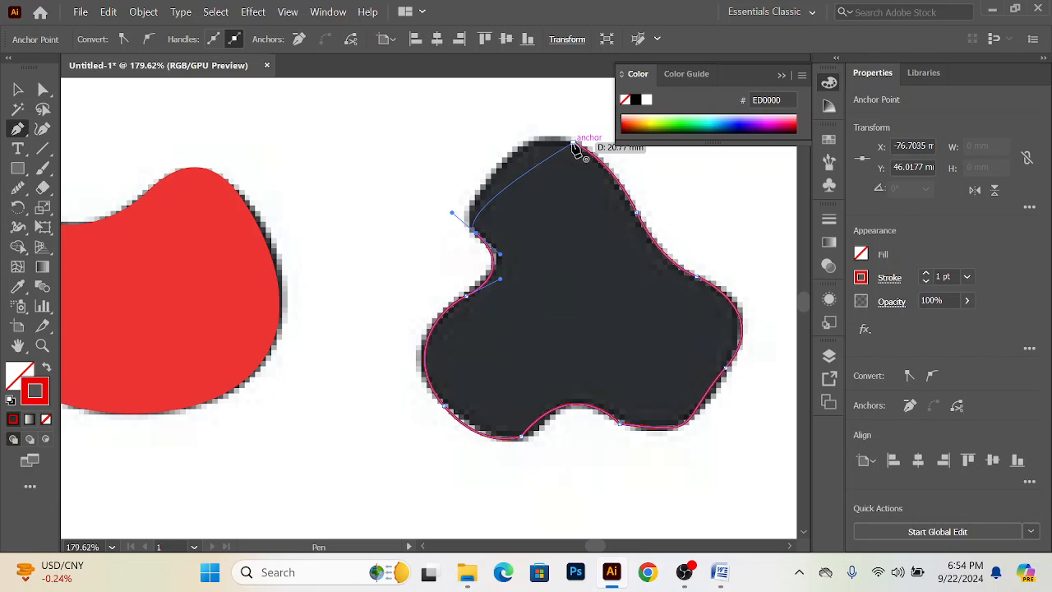
mouse_move(576, 146)
left_mouse_down()
mouse_move(642, 163)
mouse_move(626, 168)
left_mouse_up()
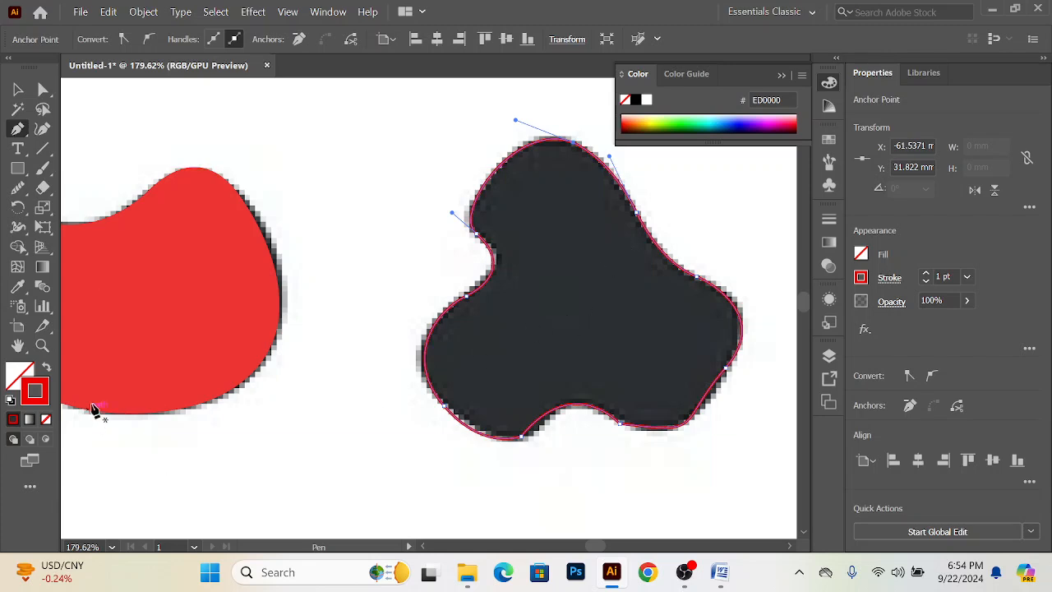
Step: Swap the closed path's stroke and fill so the blob is filled red ED0000, and deselect it
left_click(44, 370)
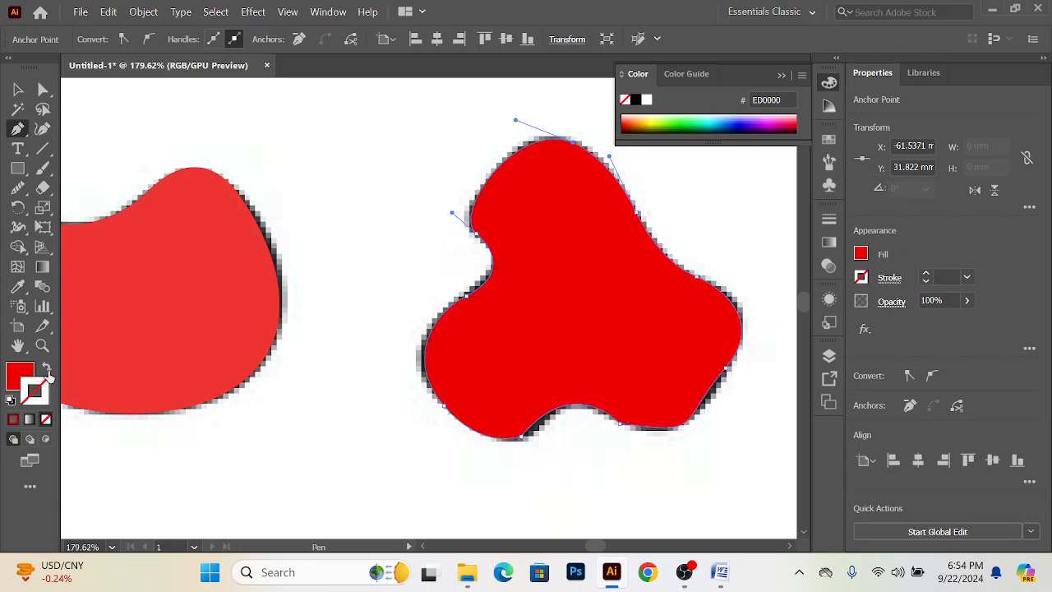
left_click(21, 375)
left_click(18, 89)
left_click(387, 446)
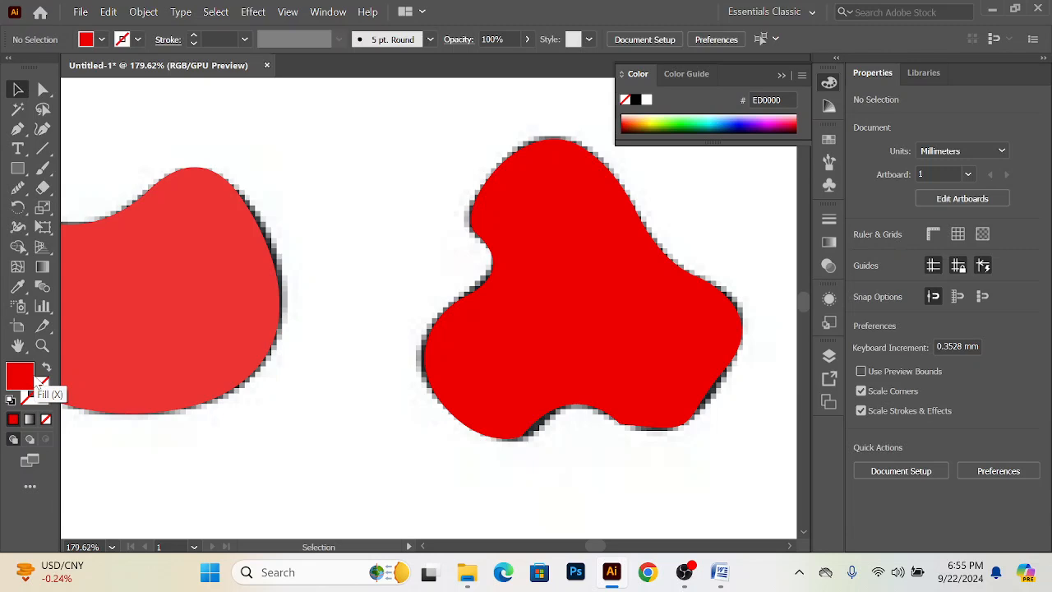
Step: Smooth the three-lobed red blob's bottom edge, lower corners, left notch and upper-right side with the Smooth tool, and deselect it
left_click(535, 279)
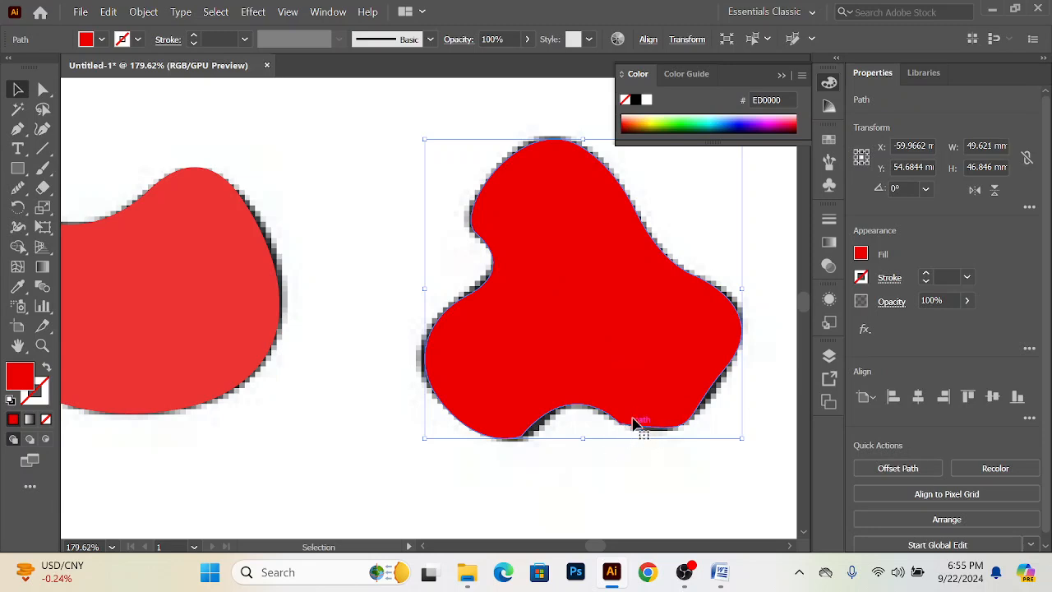
left_click(15, 192)
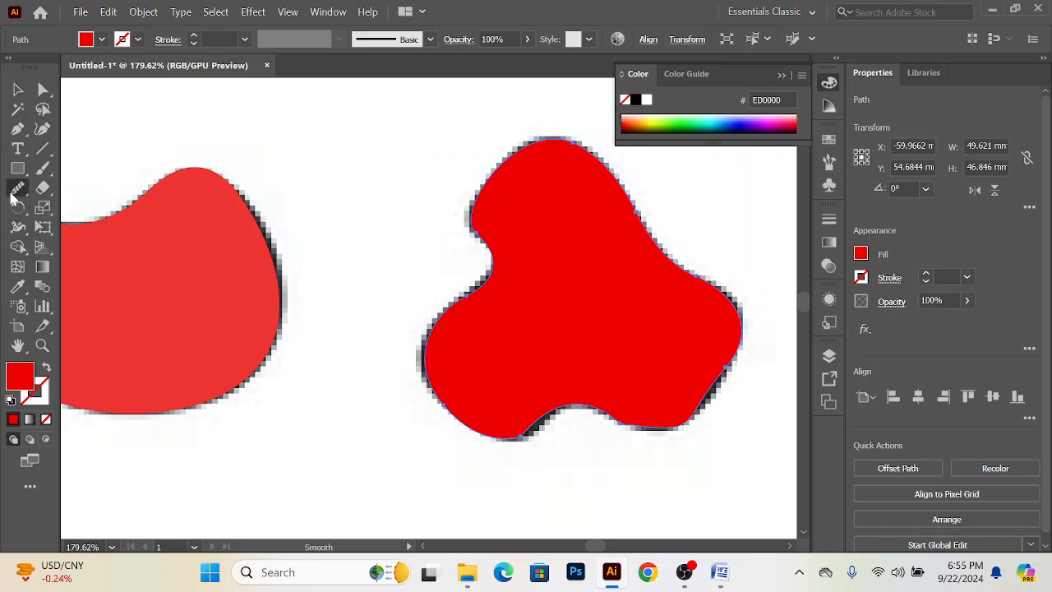
mouse_move(543, 408)
left_mouse_down()
mouse_move(625, 433)
mouse_move(616, 437)
mouse_move(719, 423)
left_mouse_up()
left_click_drag(599, 414, 728, 440)
mouse_move(632, 423)
left_mouse_down()
mouse_move(703, 453)
mouse_move(740, 394)
left_mouse_up()
mouse_move(630, 422)
left_mouse_down()
mouse_move(784, 426)
mouse_move(662, 441)
mouse_move(622, 421)
mouse_move(703, 423)
left_mouse_up()
left_click_drag(546, 410, 394, 452)
left_click_drag(532, 430, 503, 446)
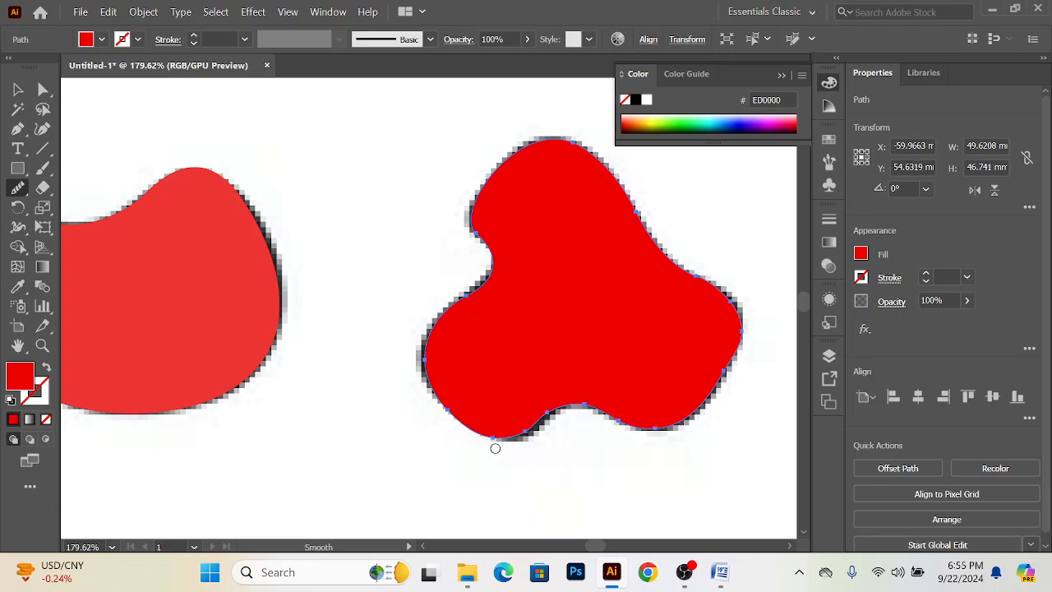
left_click_drag(455, 201, 477, 219)
left_click_drag(664, 277, 728, 298)
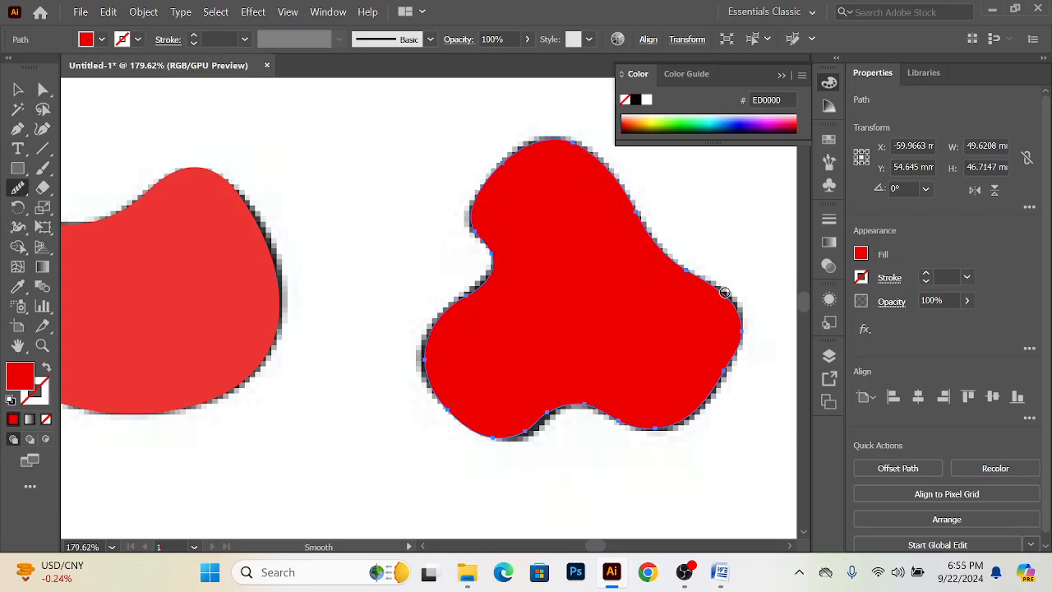
left_click(19, 88)
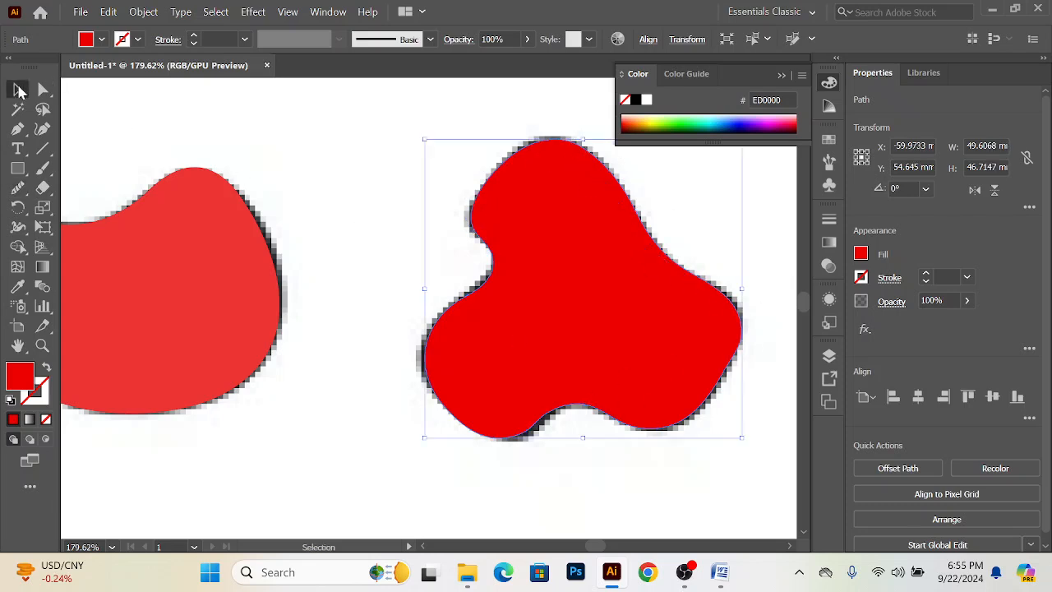
left_click(378, 231)
Step: Review the two traced red blobs against the whole reference sheet
left_click(506, 422, "ctrl+alt")
left_click(502, 425, "ctrl+alt")
left_click(502, 425, "ctrl+alt")
left_click_drag(466, 372, 532, 435)
left_click_drag(533, 435, 406, 334)
left_click_drag(543, 402, 419, 323)
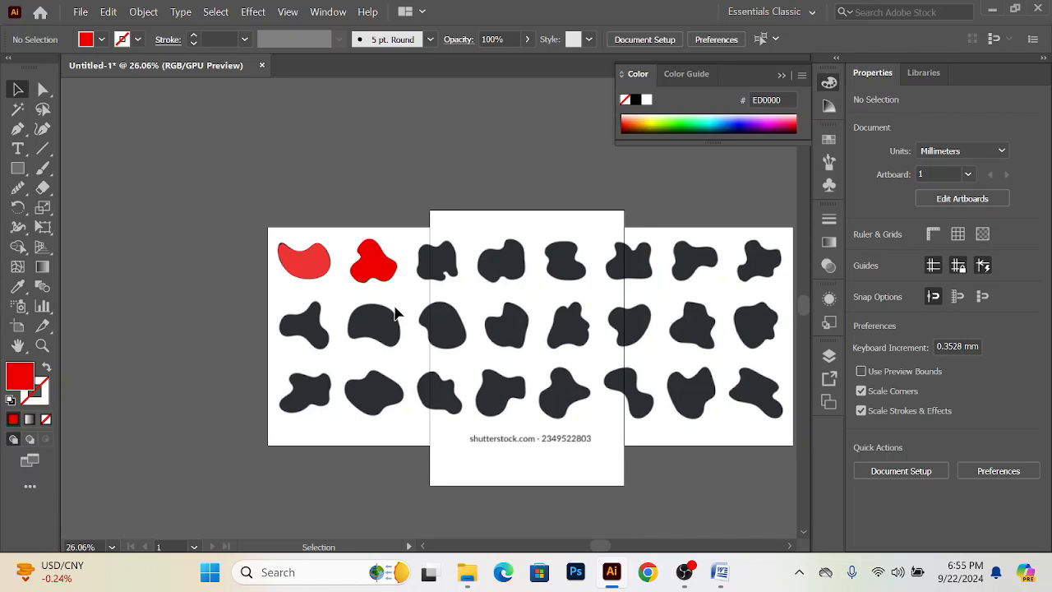
left_click(383, 271)
left_click(439, 214)
left_click_drag(251, 214, 416, 294)
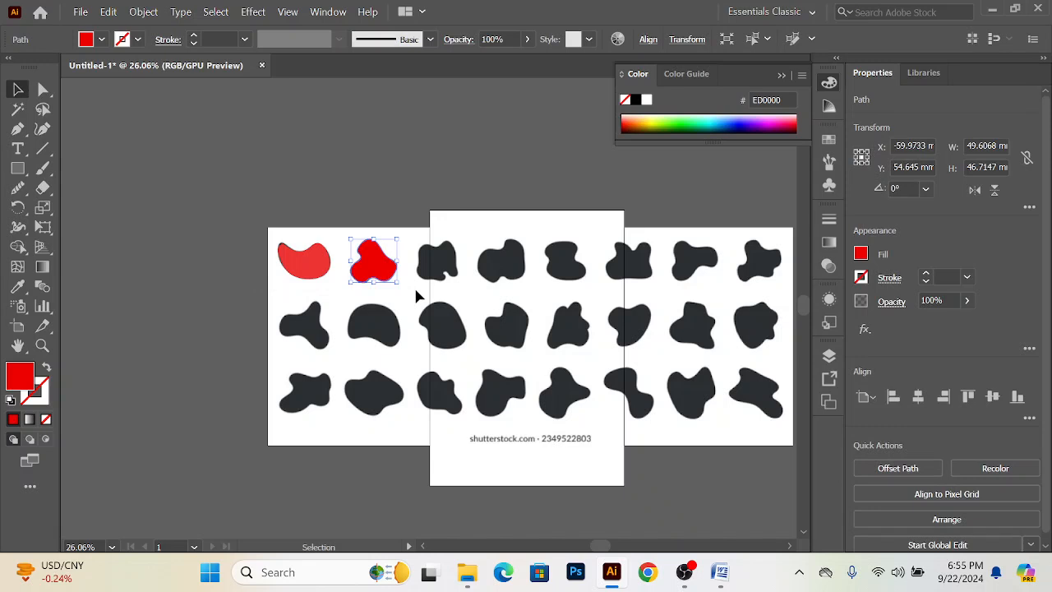
left_click_drag(292, 222, 420, 318)
left_click(378, 215)
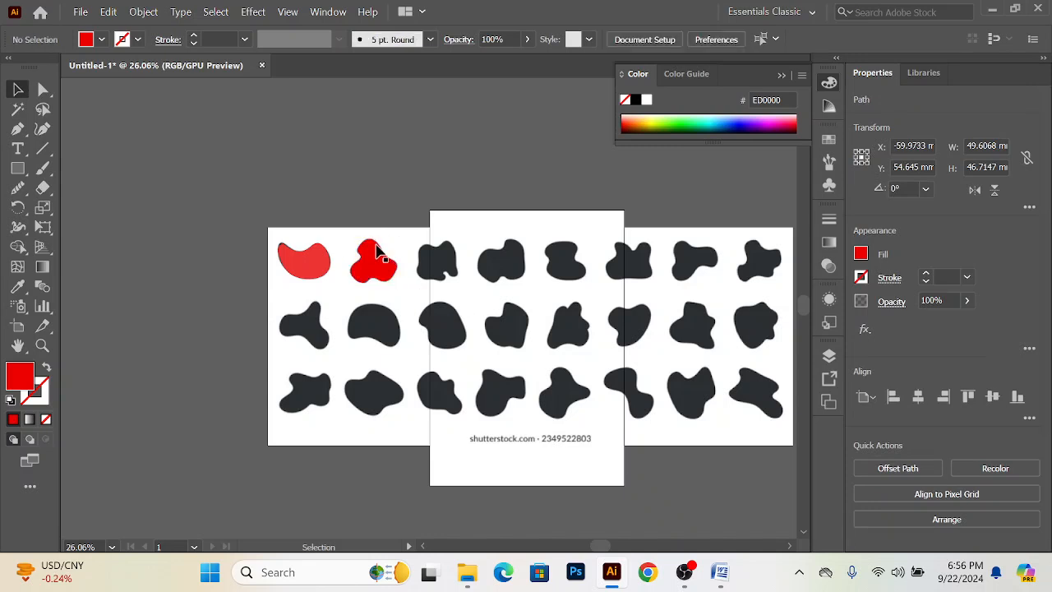
Step: Delete the three-lobed red blob, and clear the document of the remaining red blob and the reference image
left_click(374, 261)
key("Delete")
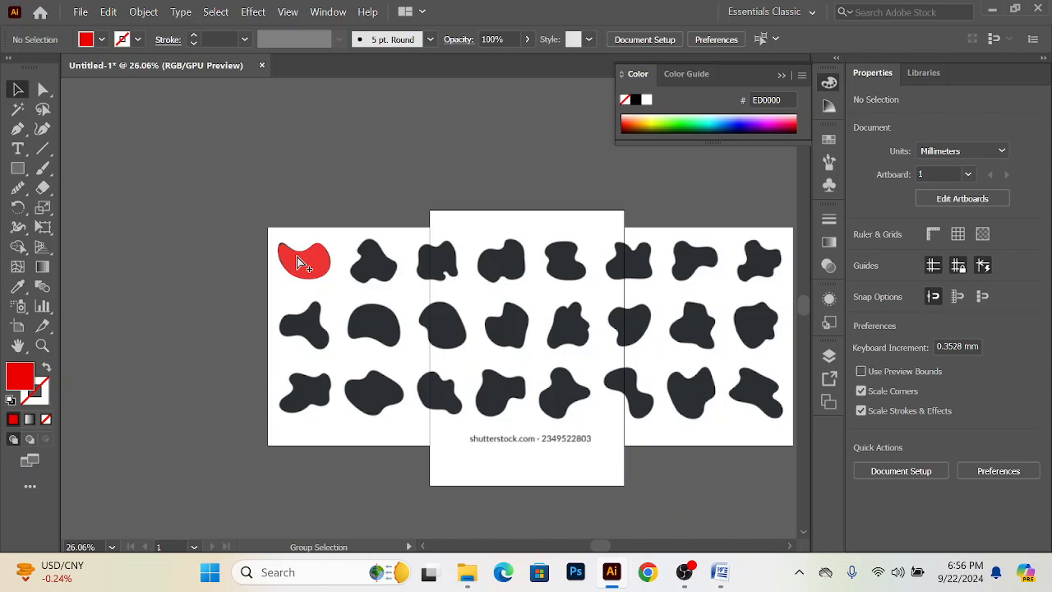
key("ctrl+a")
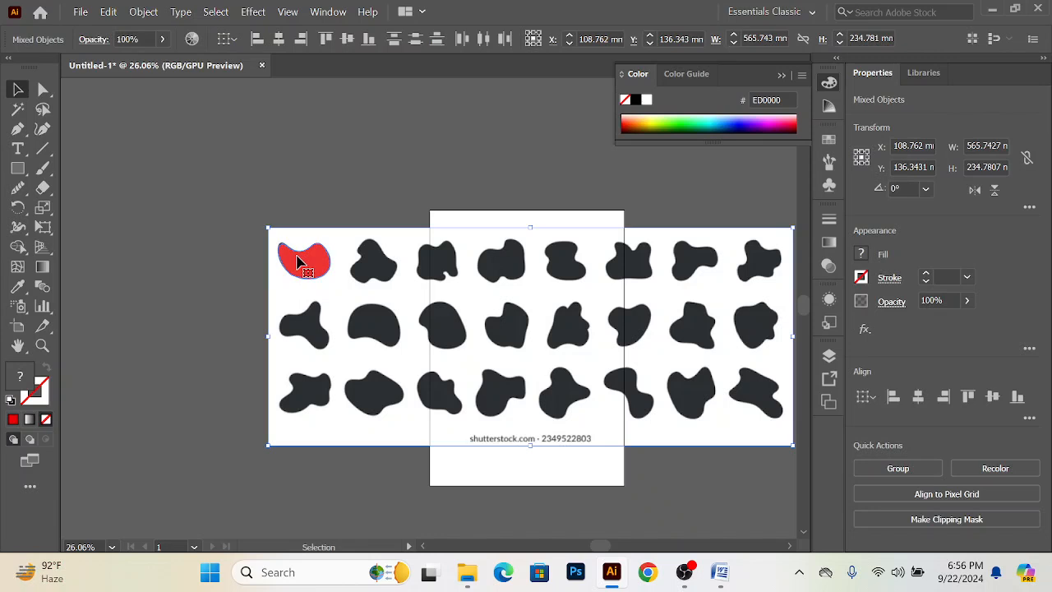
left_click(225, 211)
key("ctrl+a")
key("Delete")
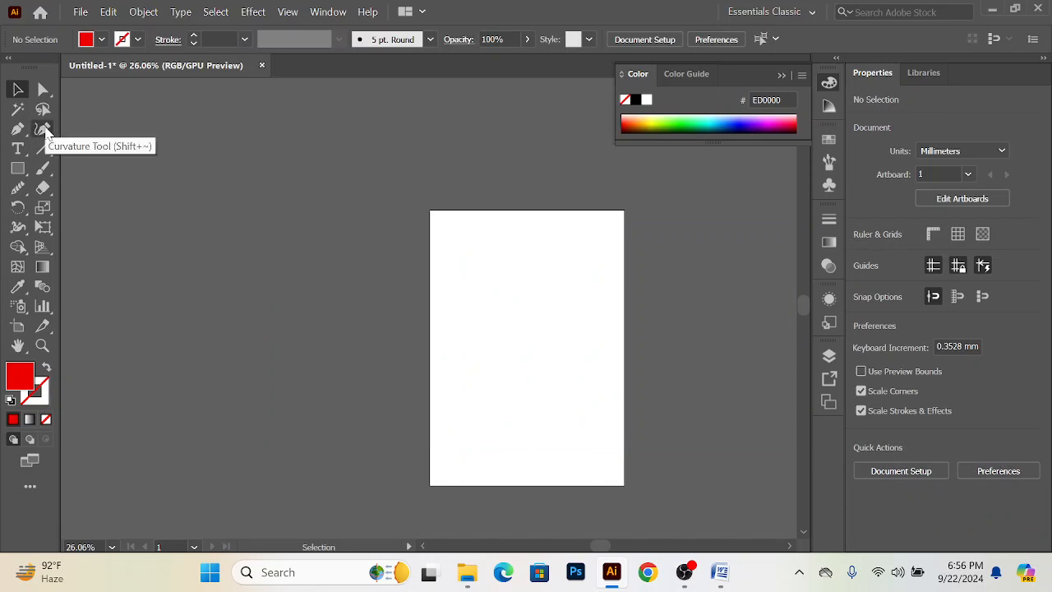
Step: Draw a tall red rectangle about 71 by 218 mm beside the artboard's left edge
left_click(18, 129)
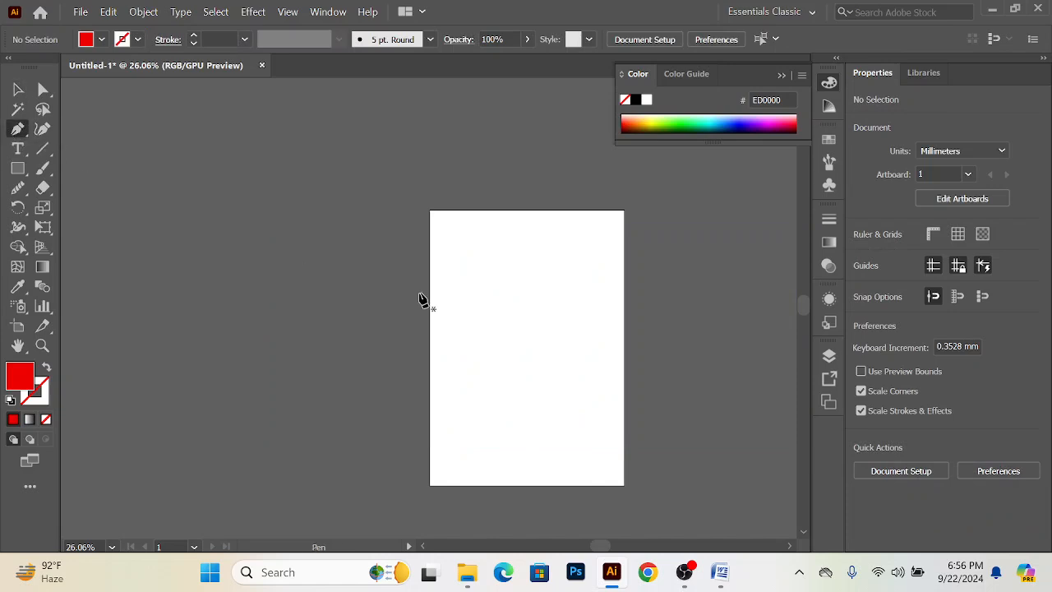
left_click(10, 170)
left_click_drag(269, 210, 334, 411)
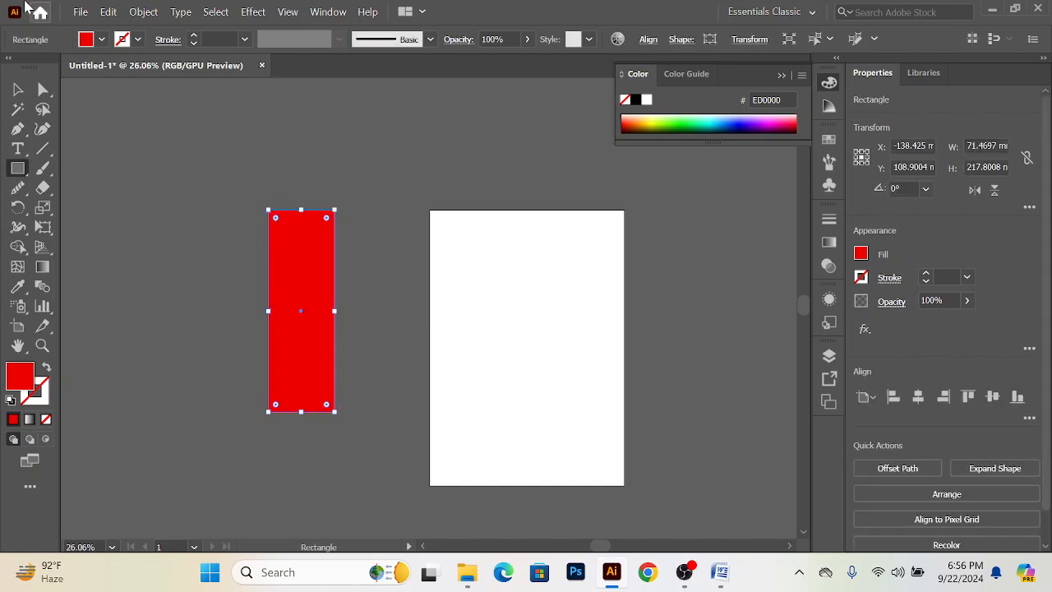
Step: Bend the red rectangle's left edge outward and its right edge inward with the Curvature tool to form a crescent
left_click(42, 128)
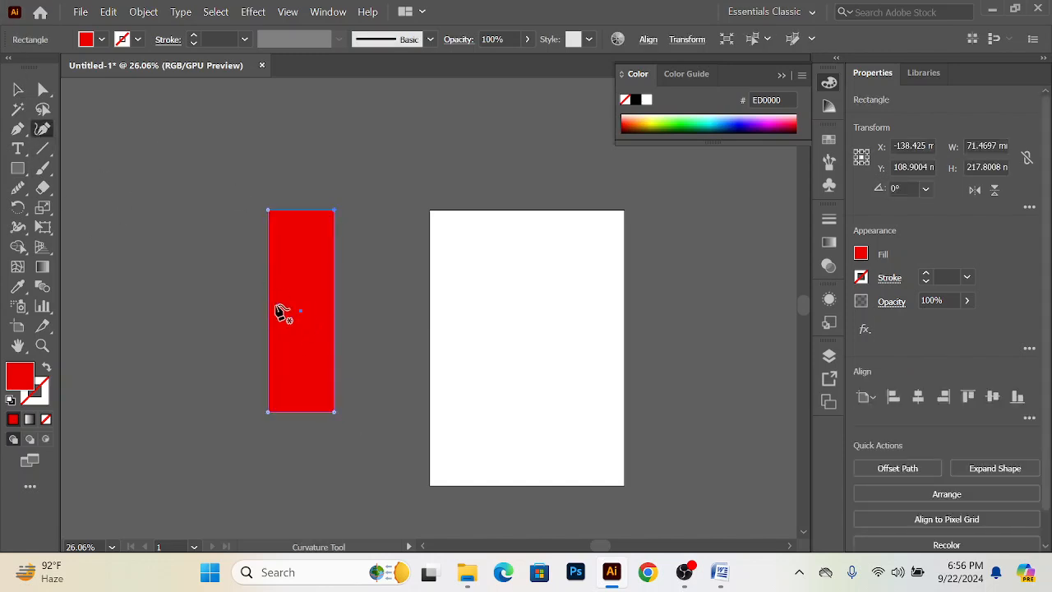
left_click_drag(269, 310, 223, 304)
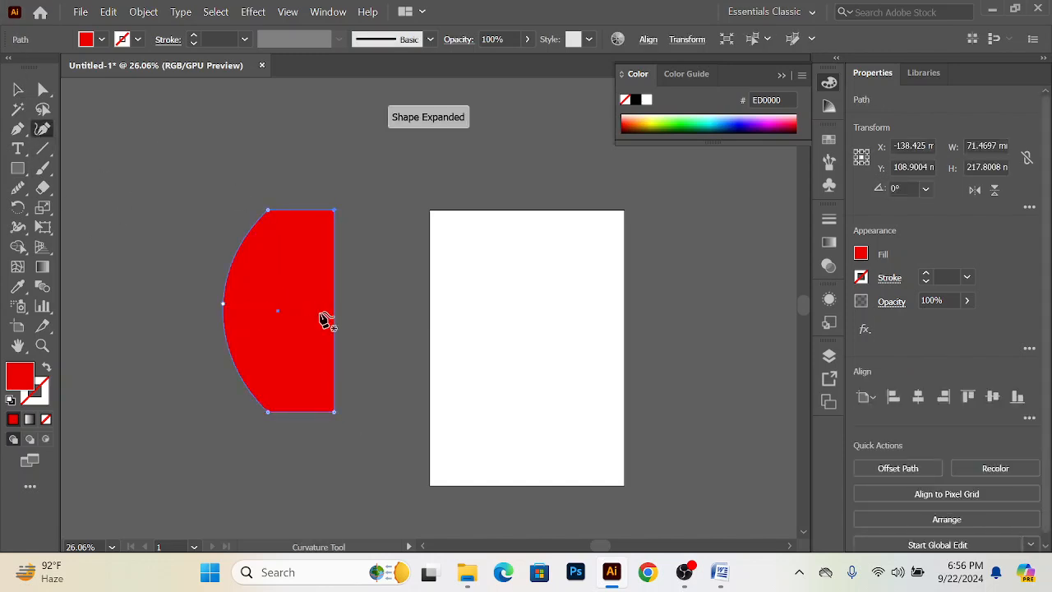
left_click_drag(337, 308, 274, 303)
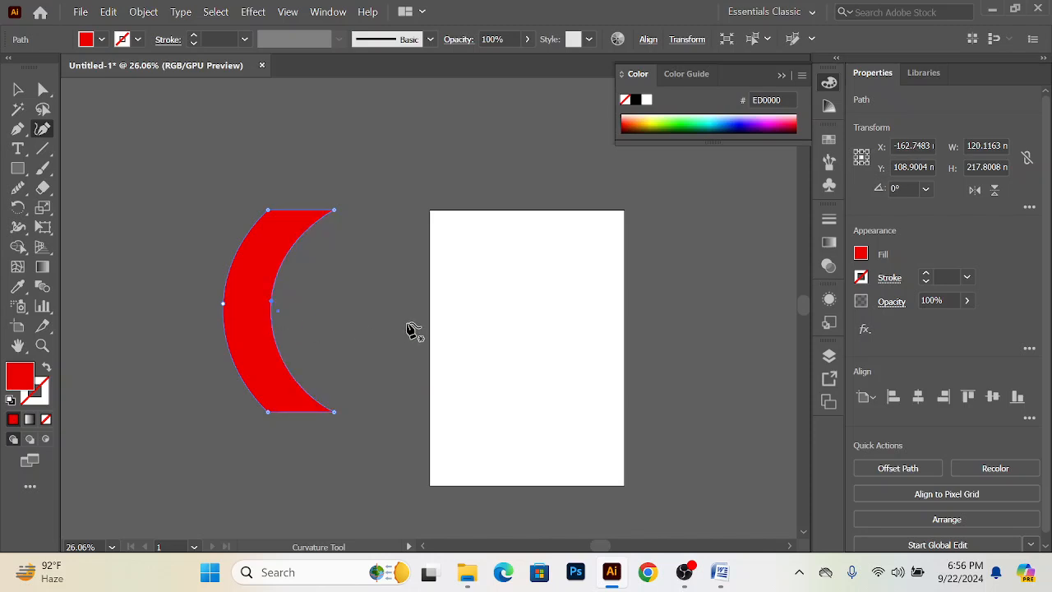
Step: Undo both edge bends and the drawing of the red rectangle
key("ctrl+z")
key("ctrl+z")
key("ctrl+z")
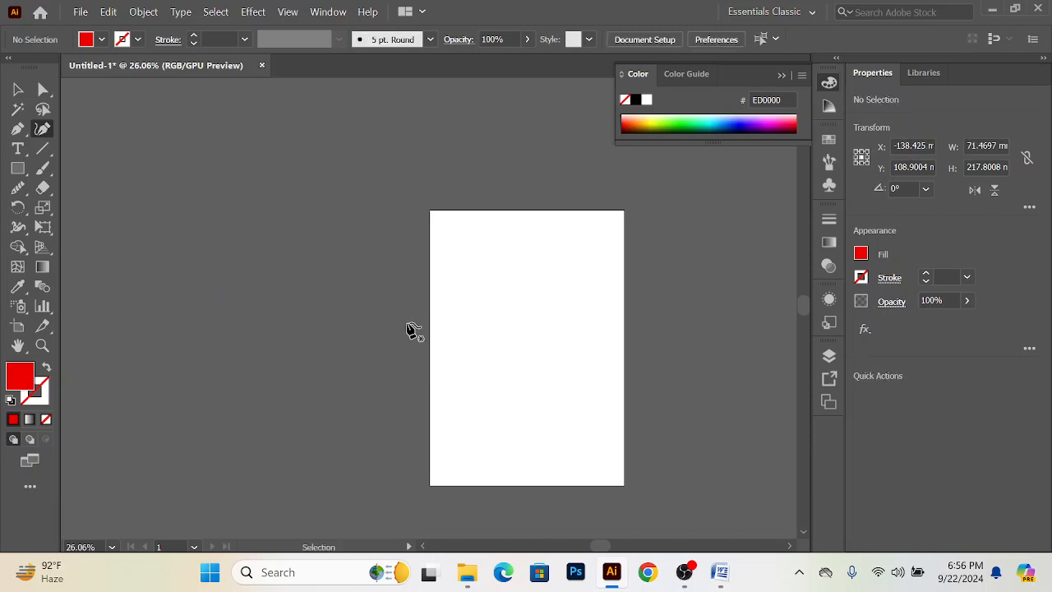
Step: Draw a tall red rectangle about 68 by 285 mm left of the artboard, and move it closer to the artboard
left_click(18, 168)
left_click_drag(127, 165, 190, 429)
key("v")
left_click_drag(184, 287, 262, 293)
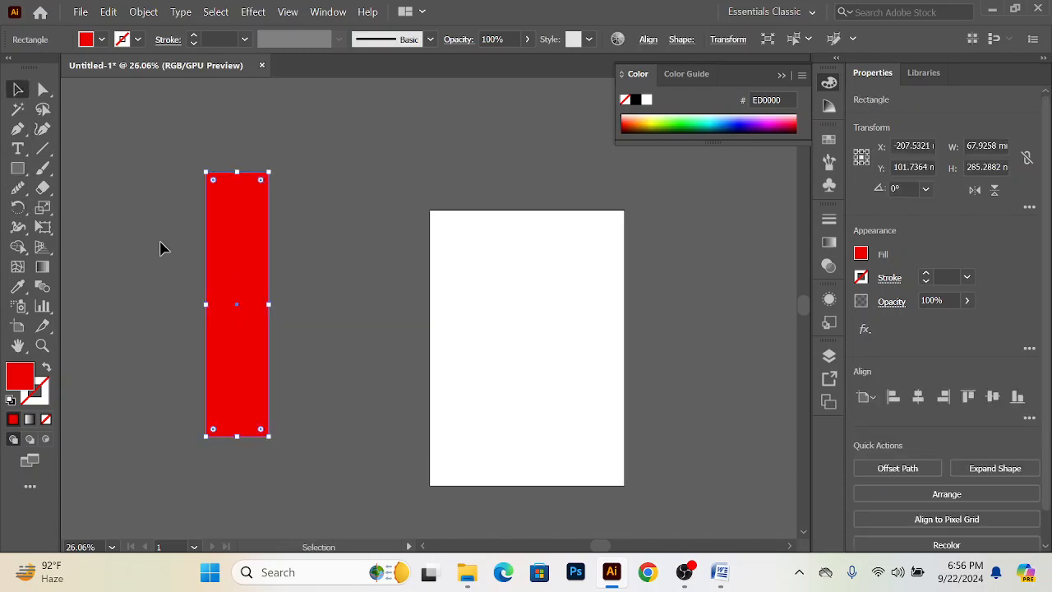
Step: Curve both long sides of the tall red rectangle toward the left with the Curvature tool, shaping a thin crescent
left_click(44, 129)
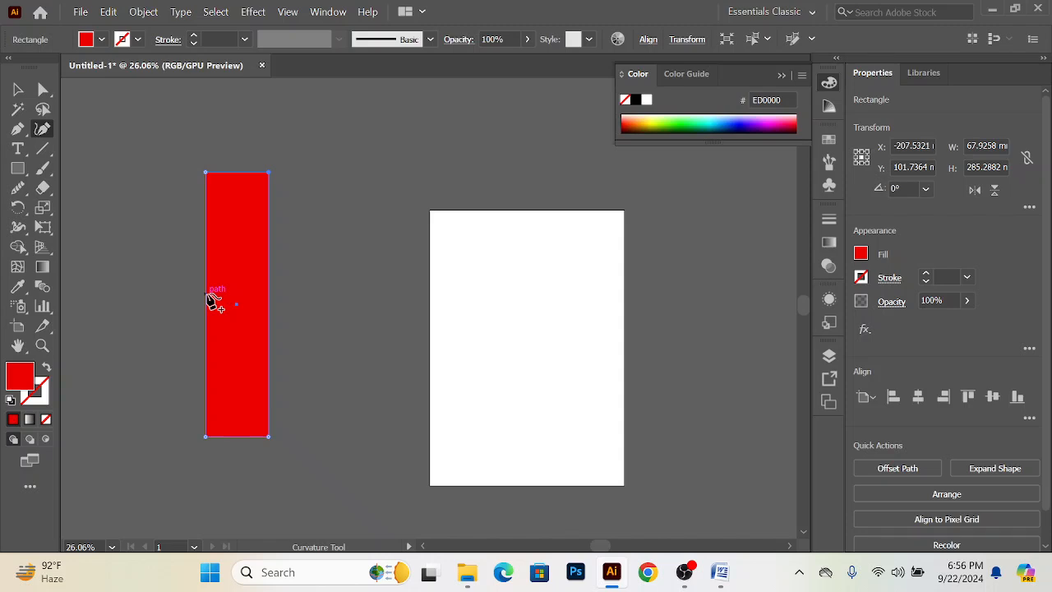
left_click_drag(207, 297, 136, 292)
left_click_drag(270, 305, 171, 293)
Step: Delete the red crescent together with the stray anchor point beside it
left_click(377, 354)
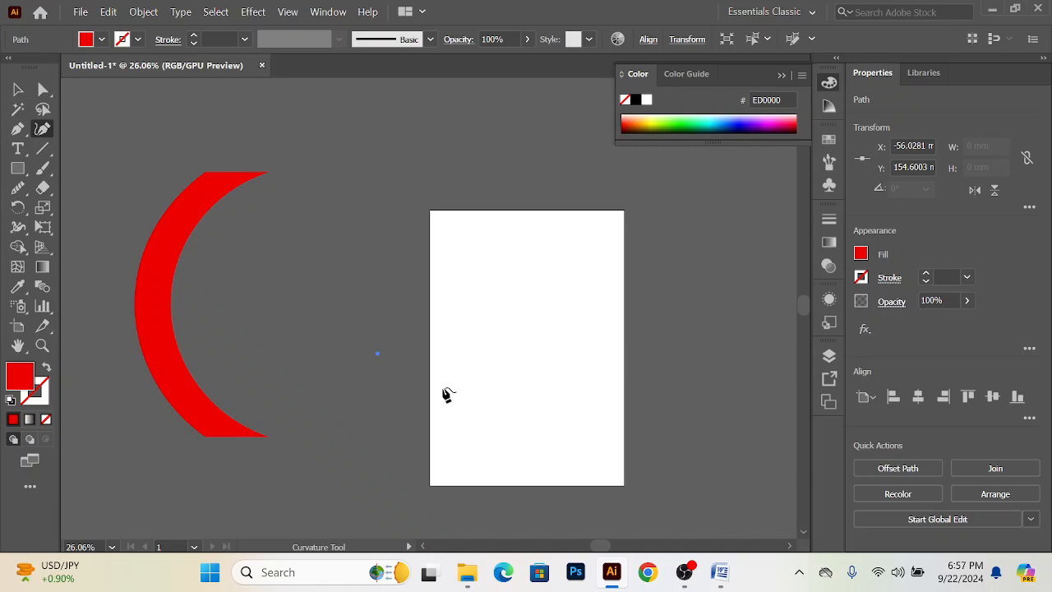
key("v")
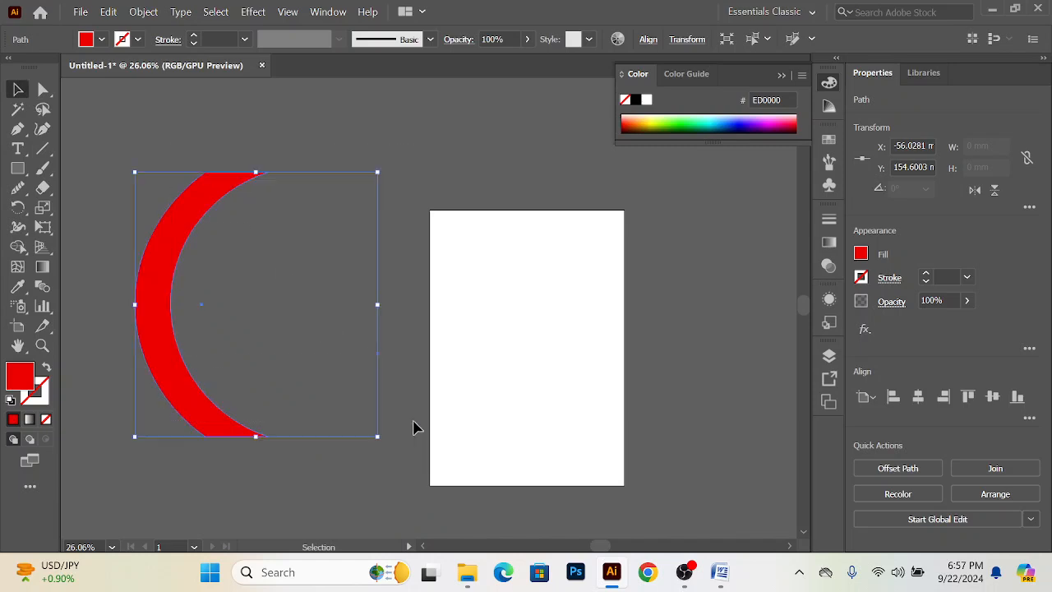
key("Delete")
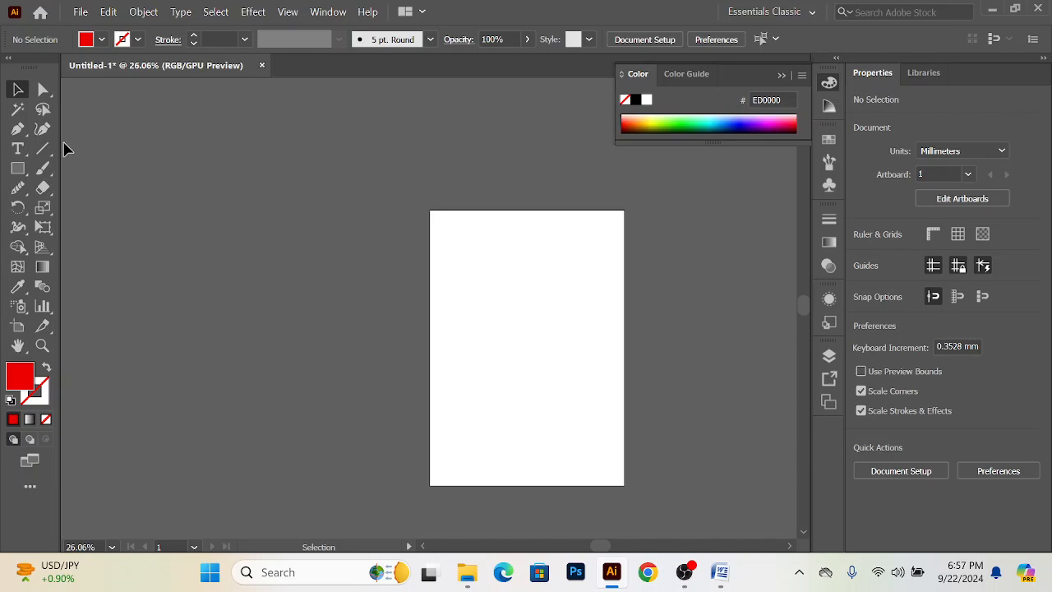
left_click(23, 153)
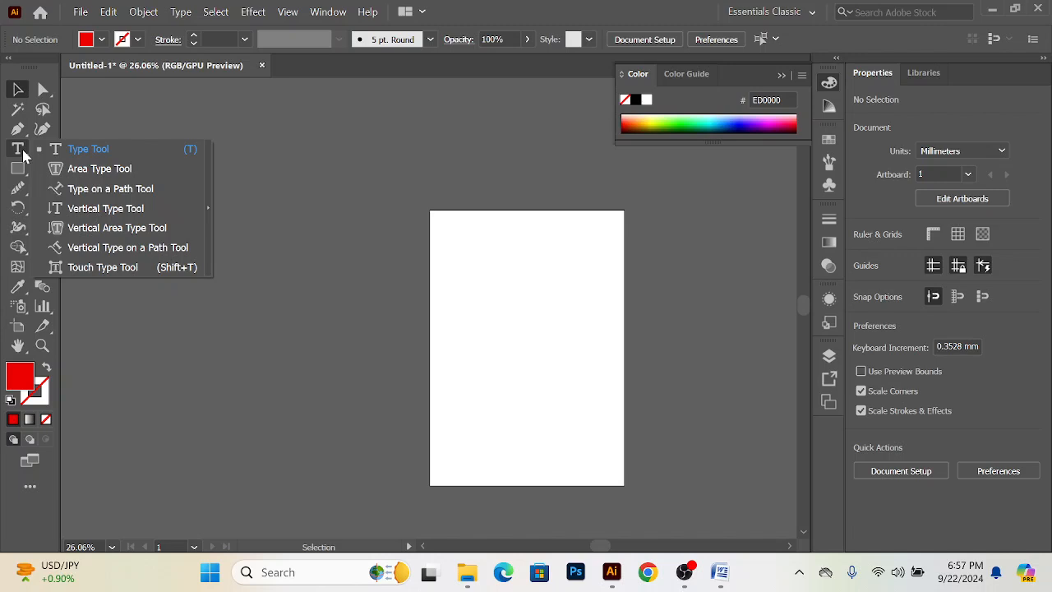
left_click(94, 151)
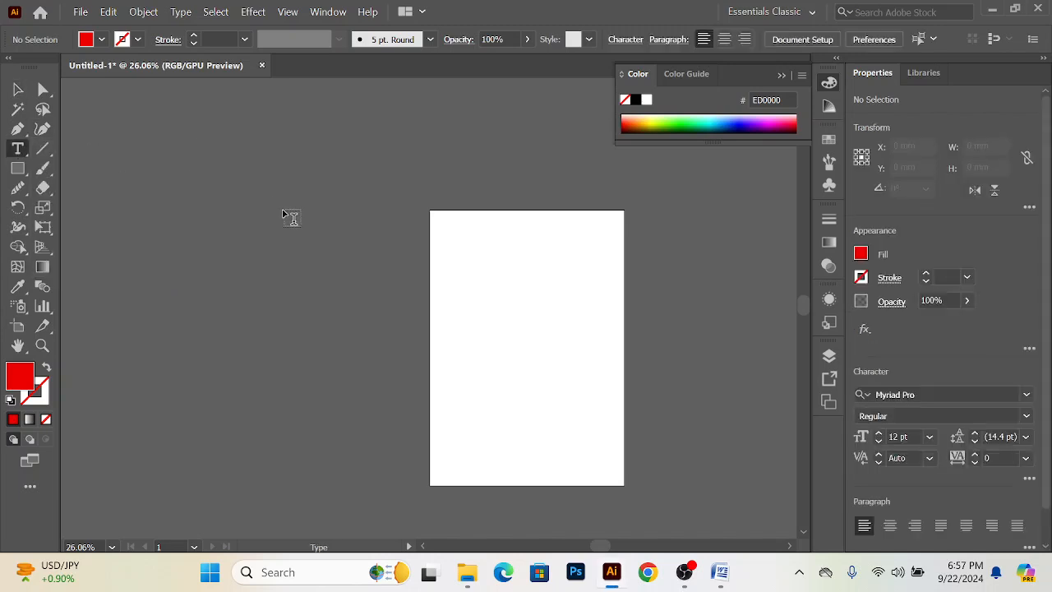
left_click(292, 217)
left_click(17, 89)
key("Delete")
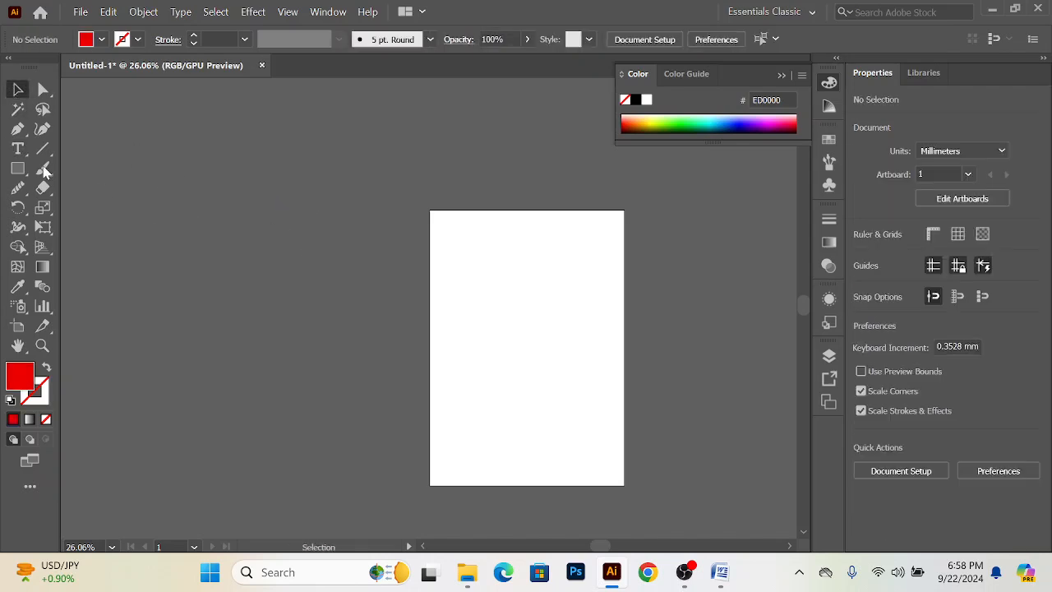
Step: Place a line of placeholder text left of the artboard, and open the Character panel, positioning it just below the Color panel
left_click(18, 148)
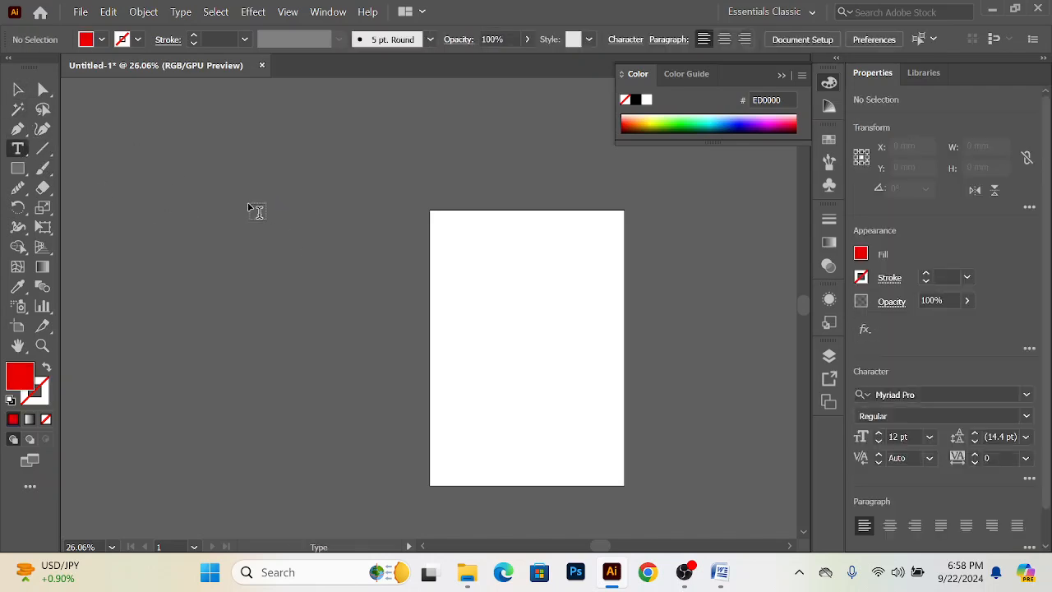
left_click(248, 215)
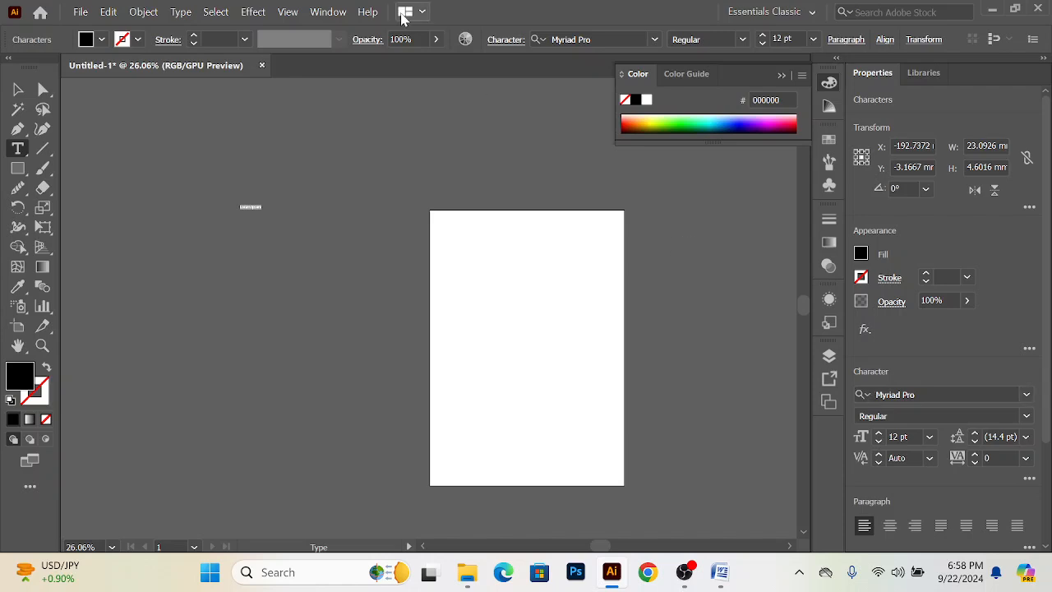
left_click(334, 13)
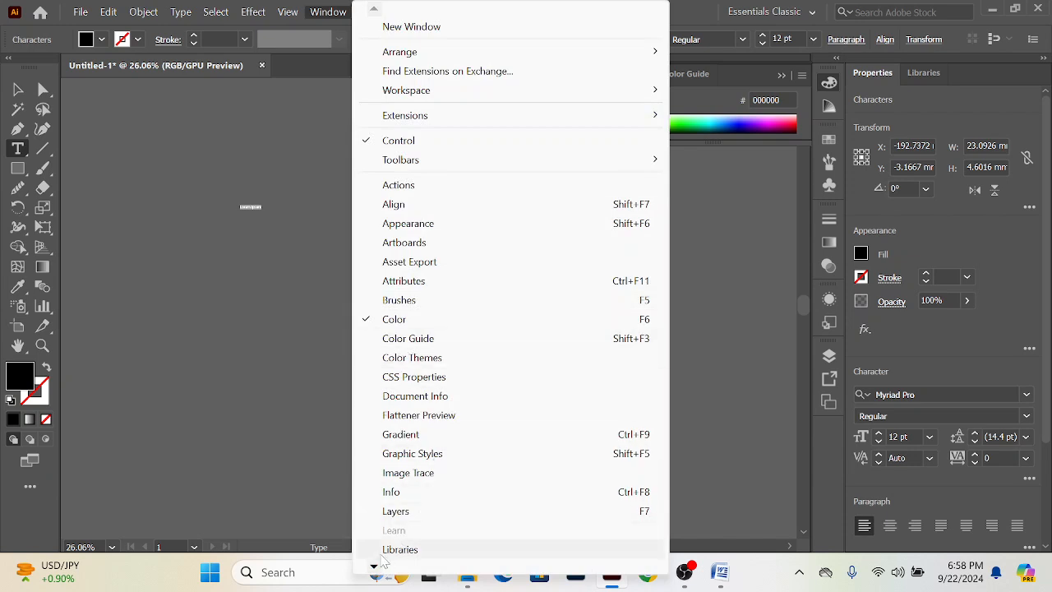
mouse_move(375, 568)
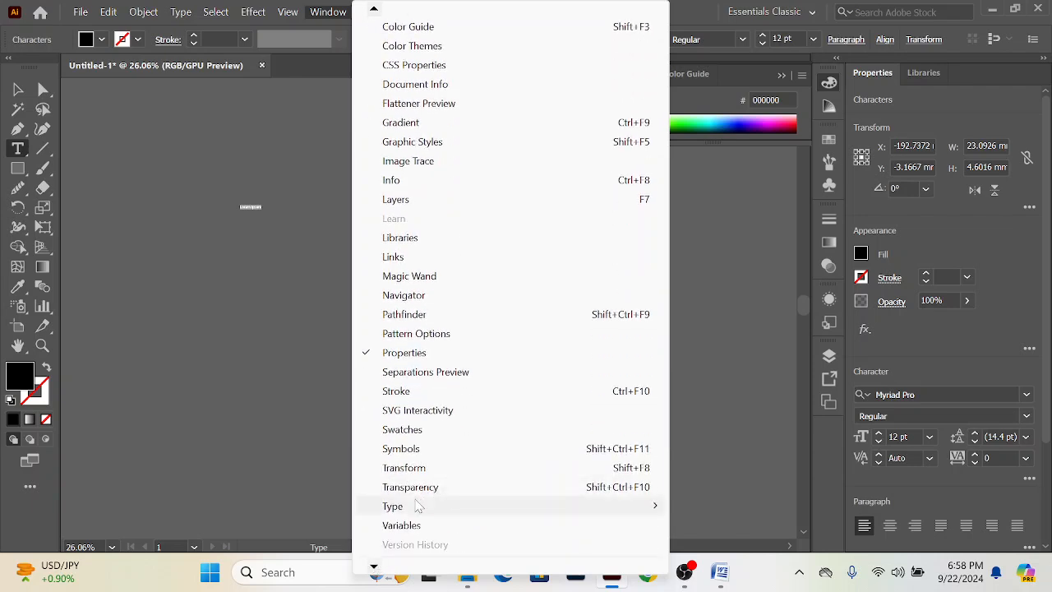
mouse_move(416, 506)
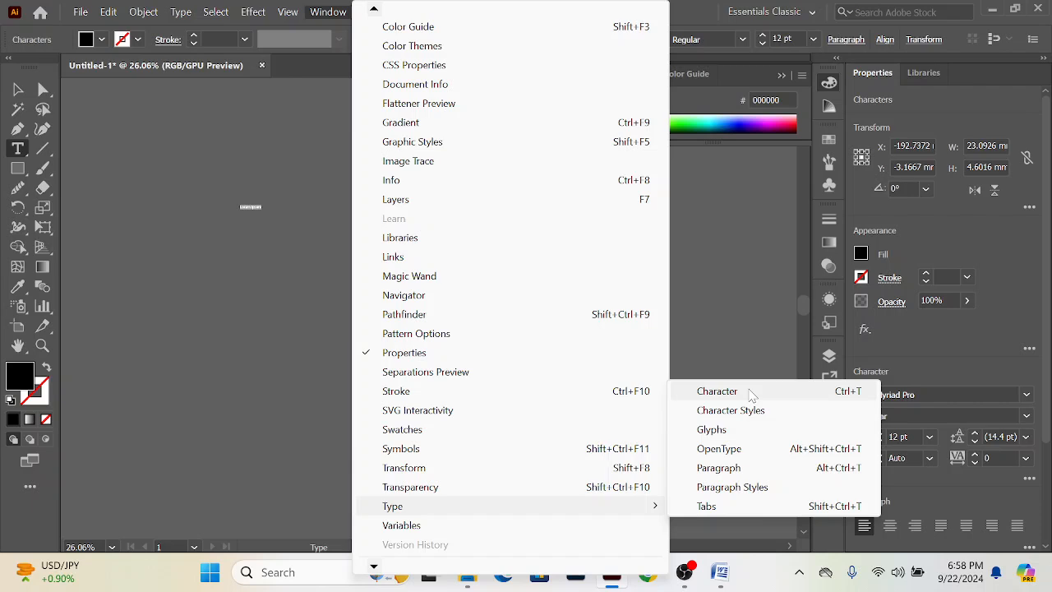
left_click(750, 393)
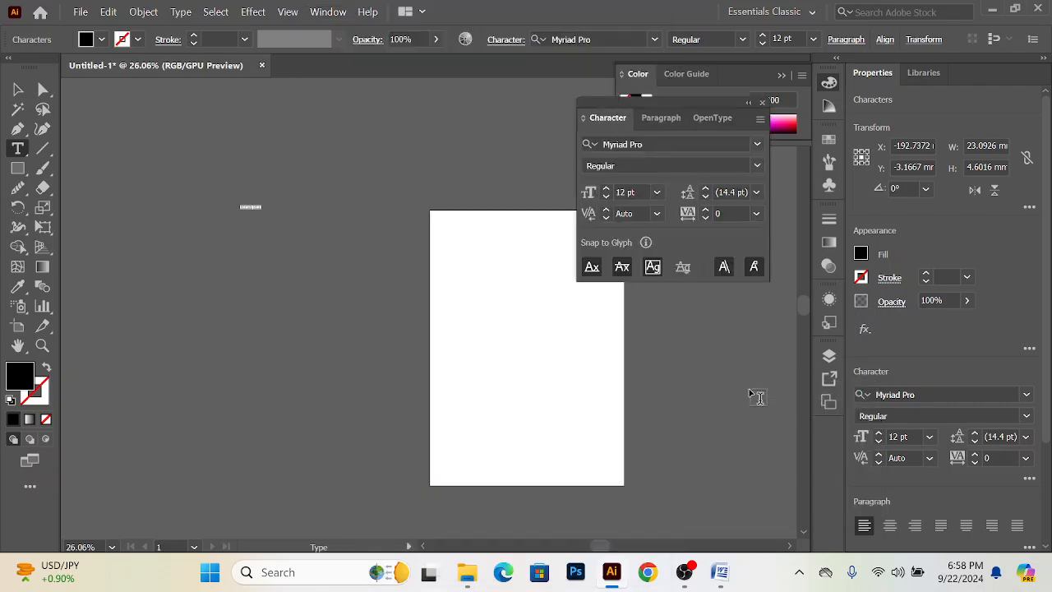
left_click_drag(681, 109, 722, 162)
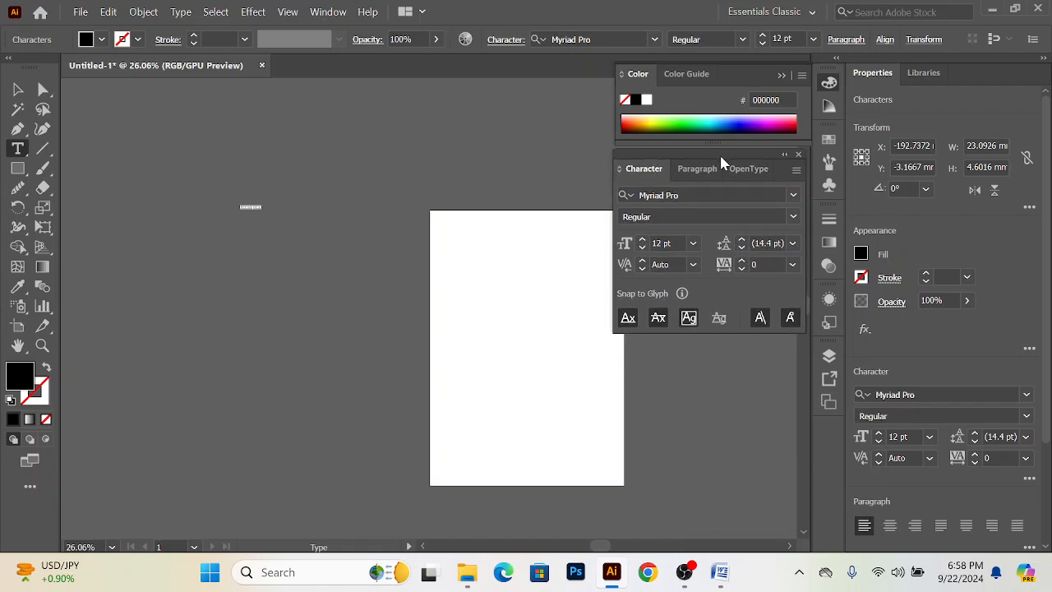
Step: Deselect the small placeholder text and set the font size for new text to 35 pt
left_click(18, 89)
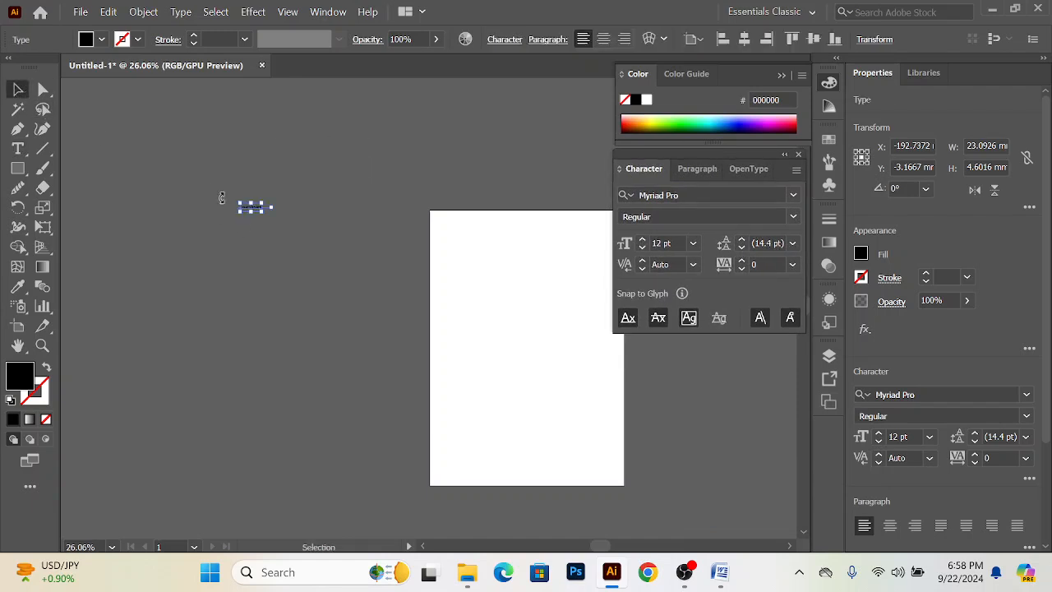
left_click(272, 275)
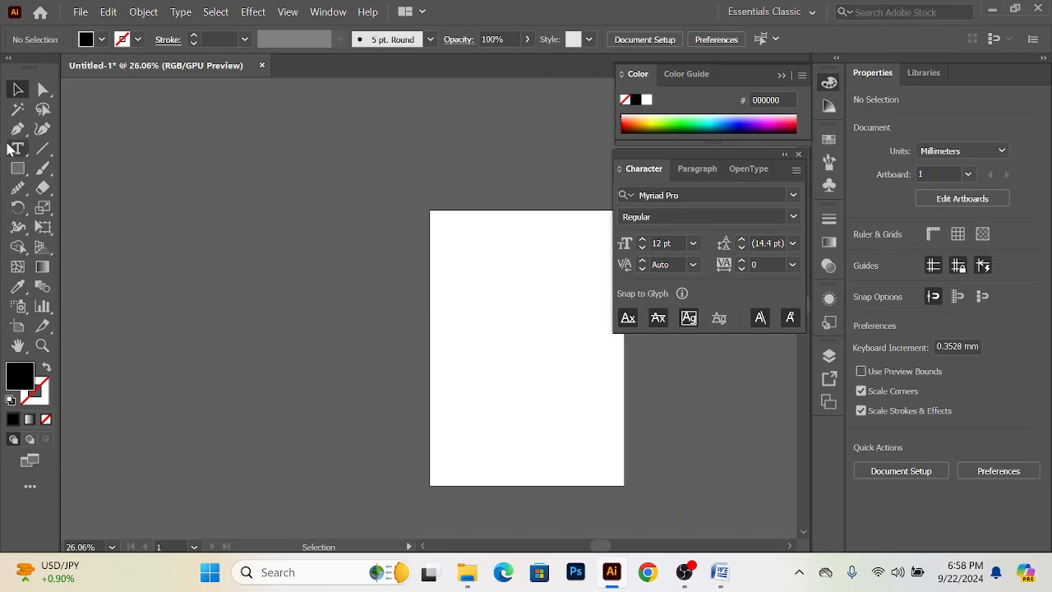
double_click(643, 240)
left_click(643, 240)
left_click(643, 241)
left_click(643, 241)
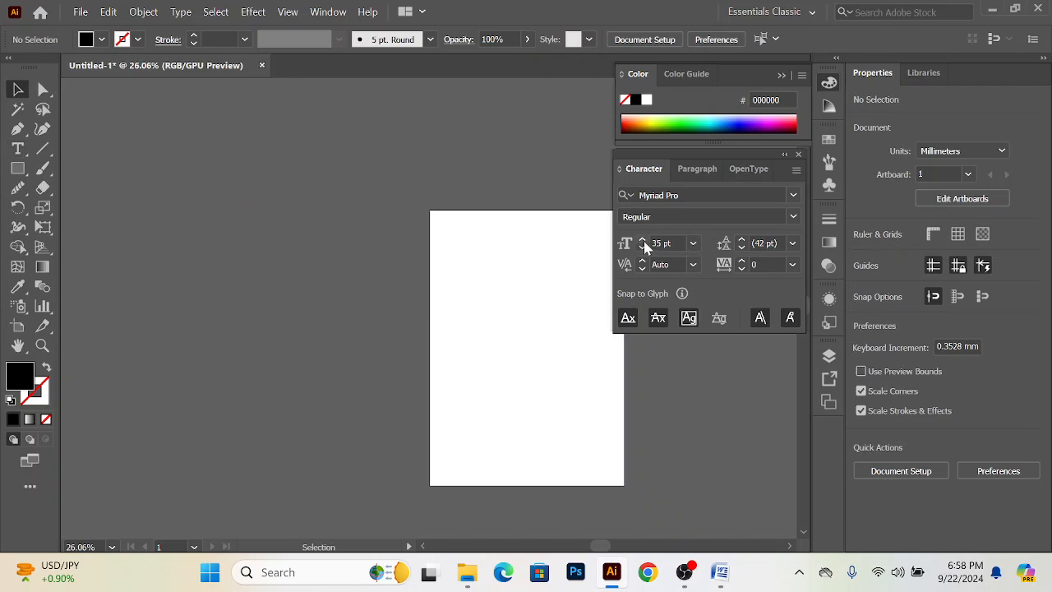
Step: Add a 35 pt "Lorem ipsum" text line left of the artboard, and move it slightly down and toward the artboard
left_click(18, 149)
left_click(255, 194)
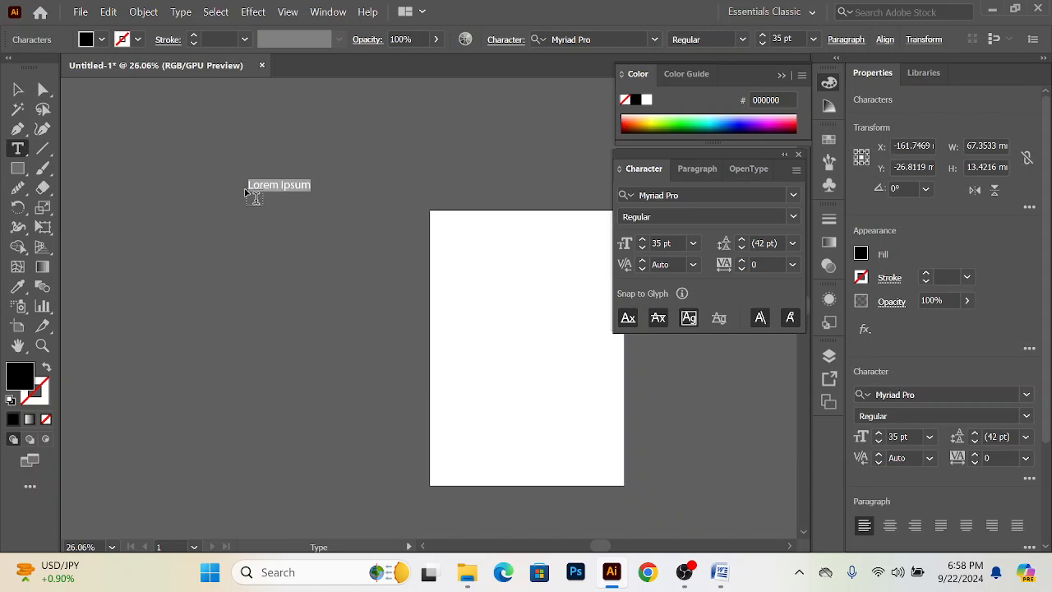
key("Escape")
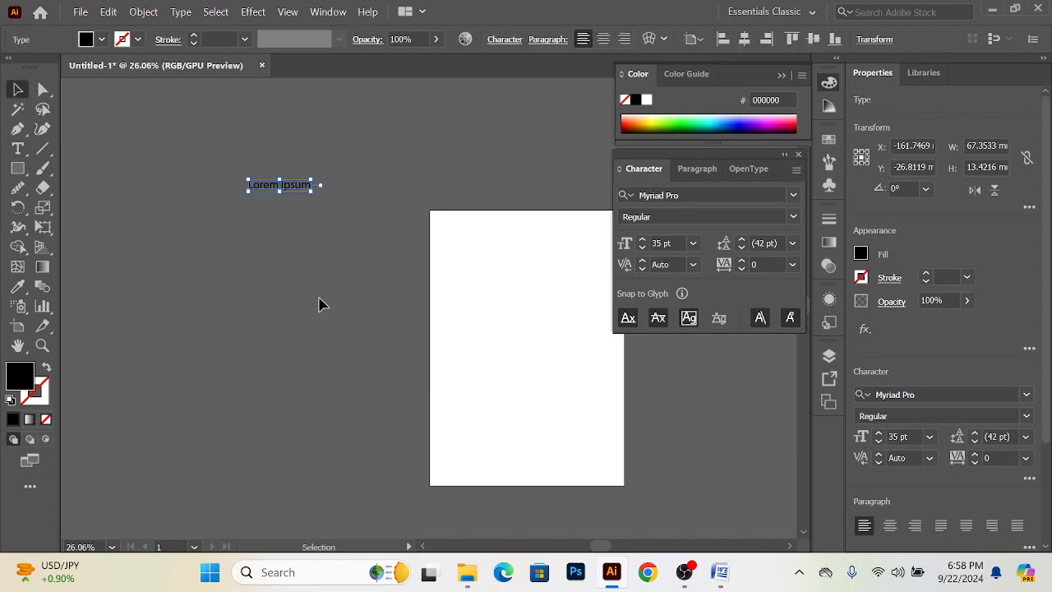
left_click(320, 304)
left_click_drag(296, 188, 326, 219)
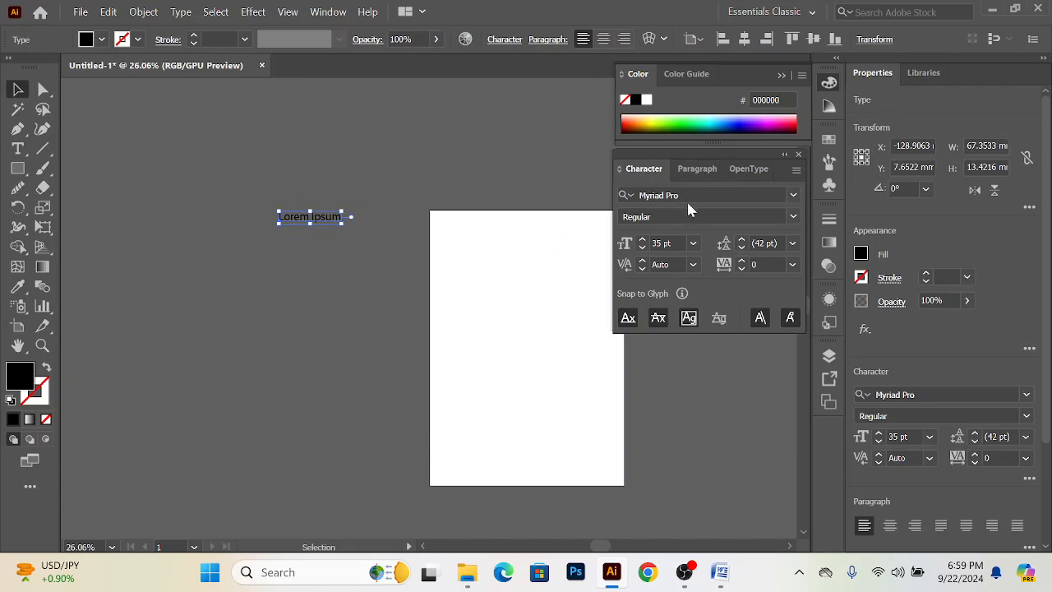
Step: Change the "Lorem ipsum" text's font to Montserrat, and reopen the font list with its search field active
left_click(794, 195)
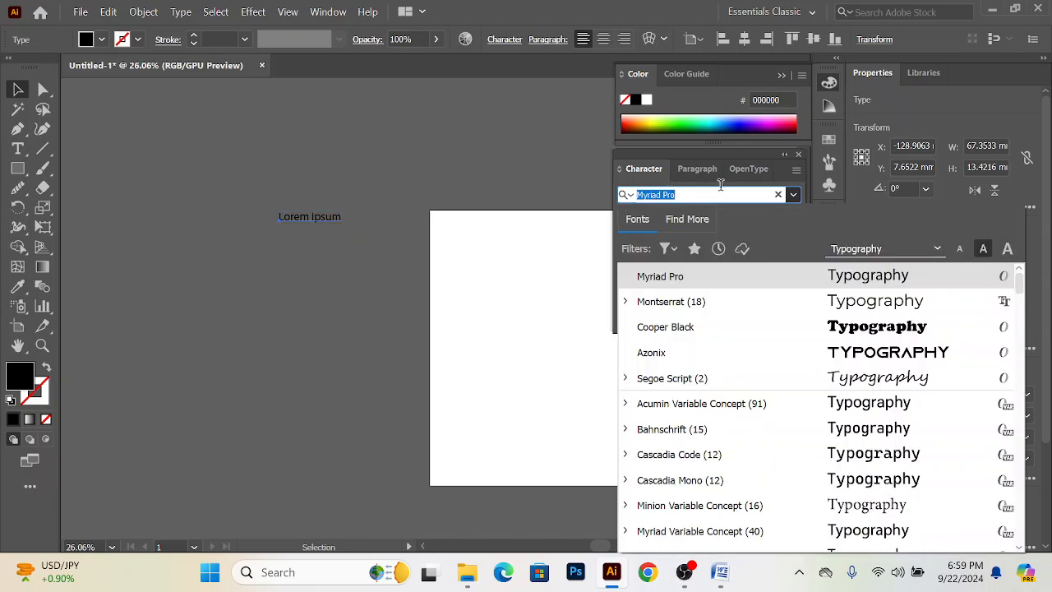
left_click(737, 310)
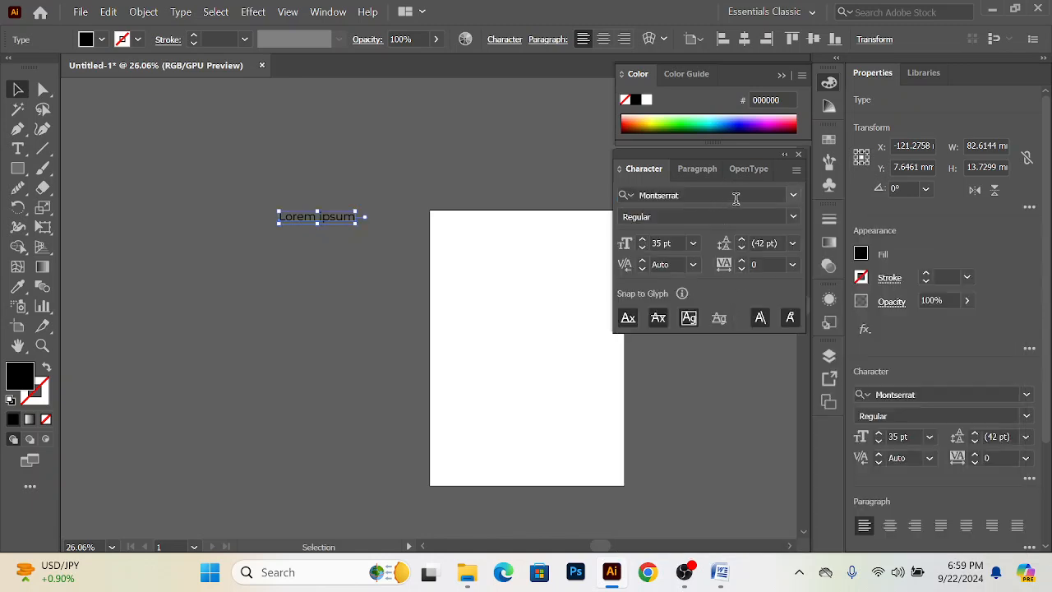
left_click(793, 197)
left_click(693, 197)
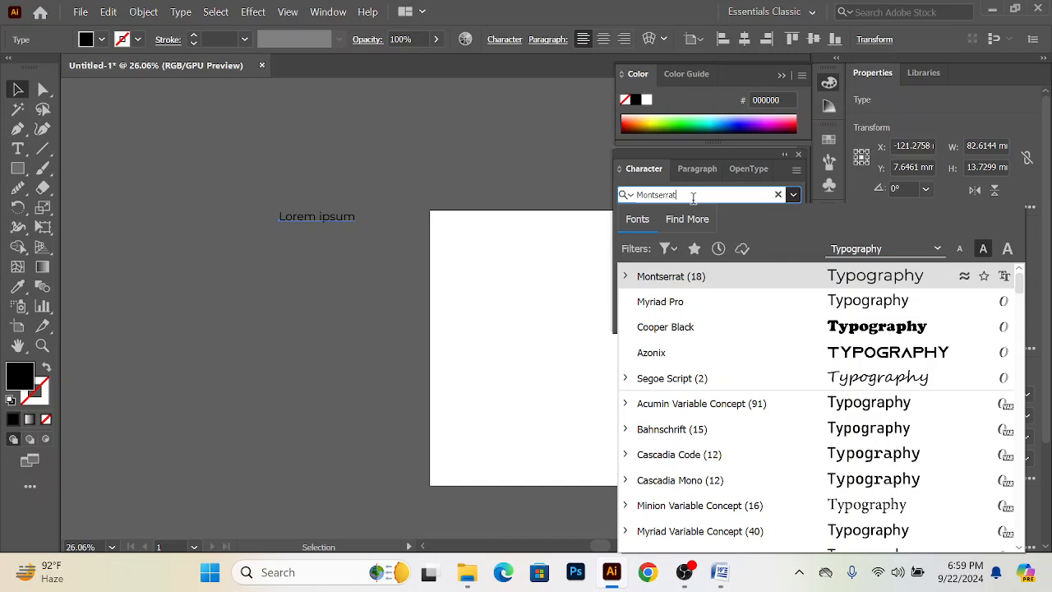
left_click(684, 572)
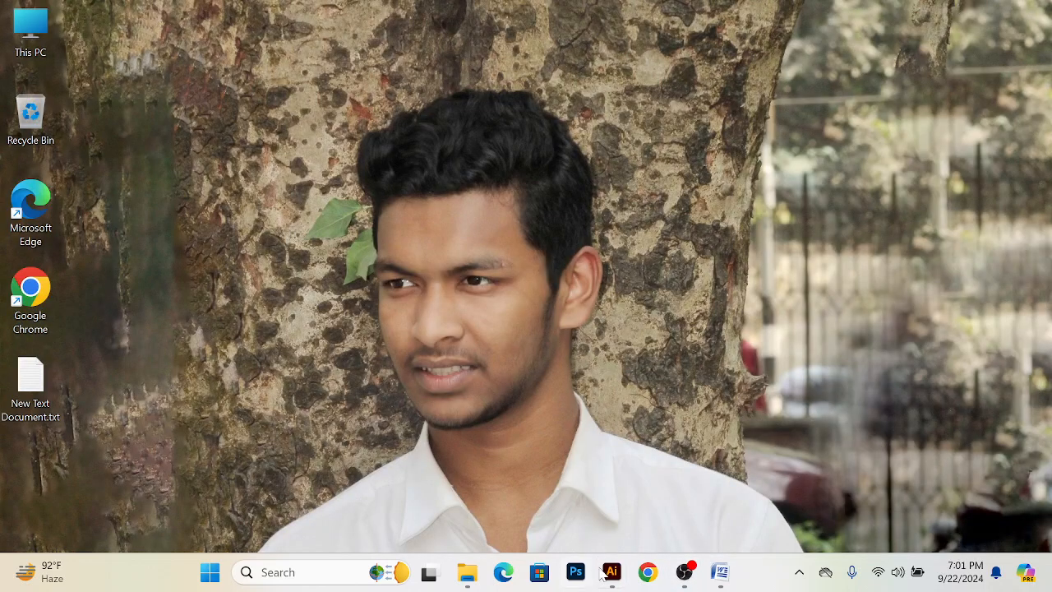
left_click(612, 572)
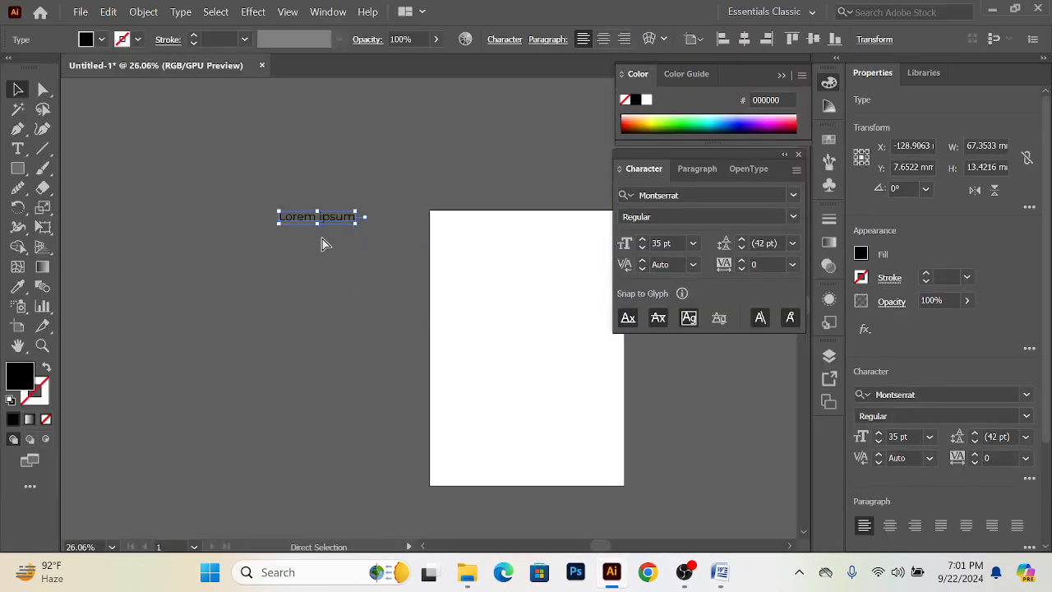
Step: Delete the existing "Lorem ipsum" text and place a new Montserrat "Lorem ipsum" text line in the empty area left of the artboard
key("ctrl+plus")
key("ctrl+plus")
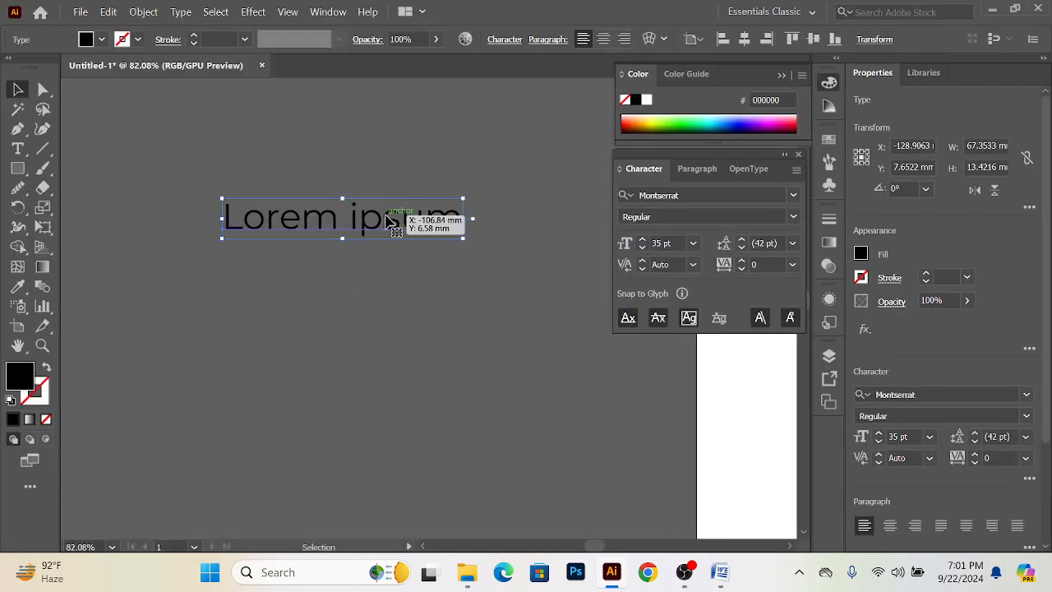
key("Delete")
left_click(18, 148)
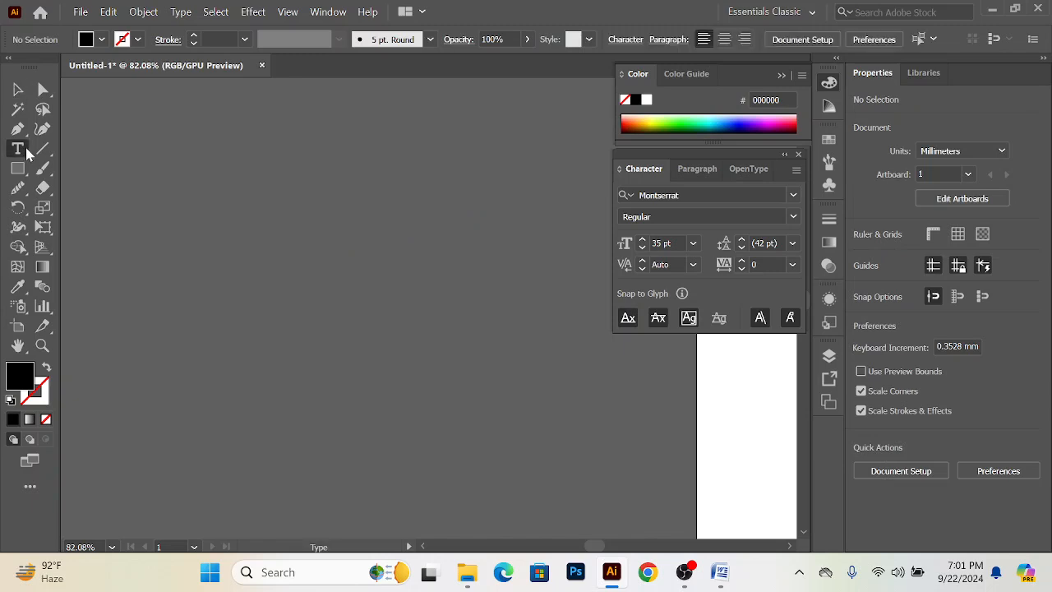
left_click(309, 166)
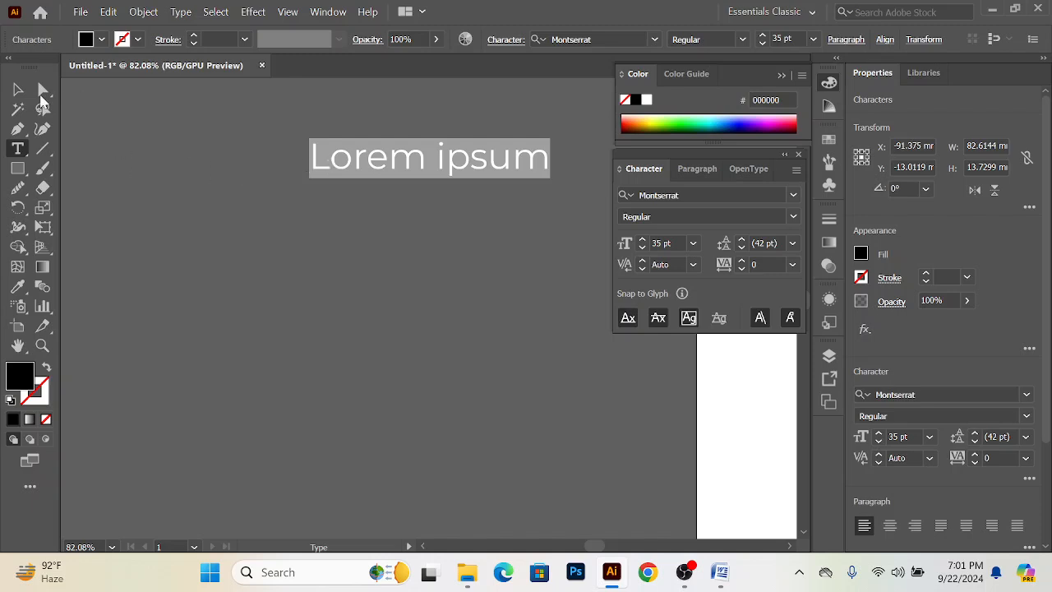
Step: Move the new "Lorem ipsum" text slightly down and to the left, and leave it selected
left_click(18, 89)
left_click_drag(477, 168, 460, 225)
left_click(482, 303)
left_click(423, 199)
left_click(507, 332)
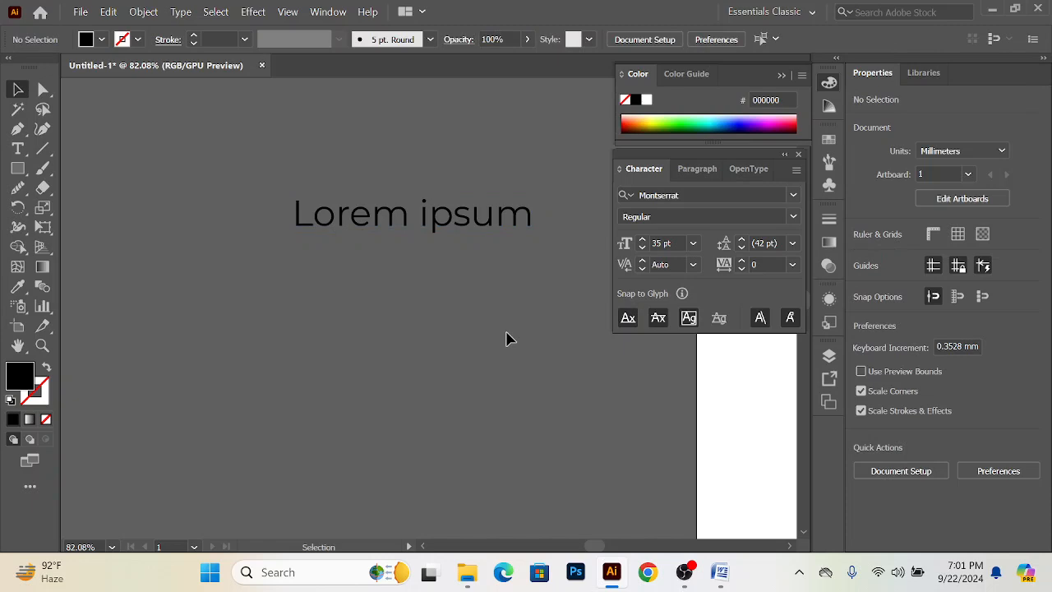
left_click(344, 213)
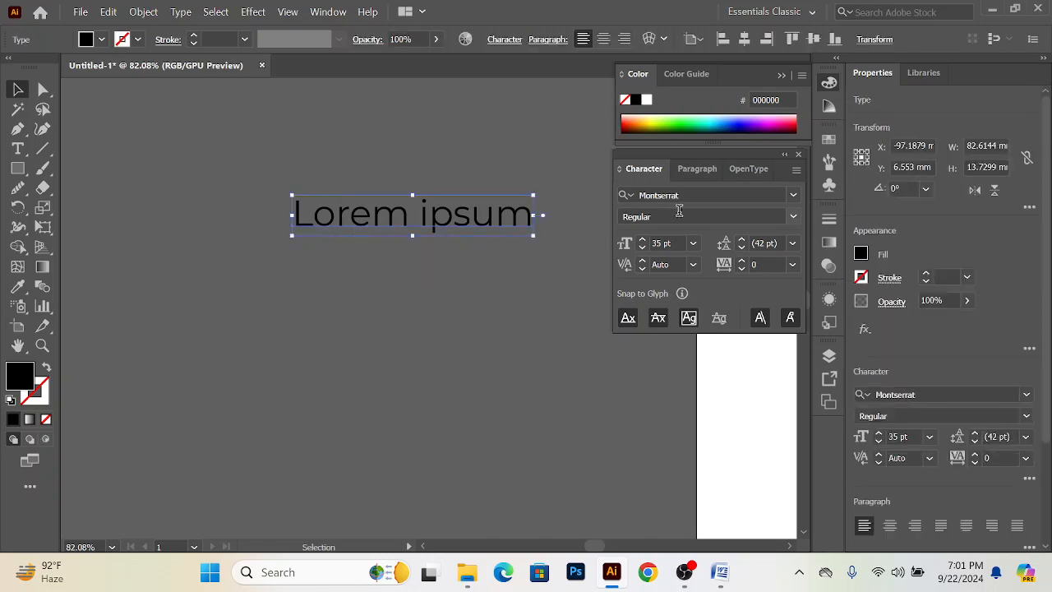
Step: Preview Montserrat's available font styles, such as Medium, Bold and Italic, on the selected "Lorem ipsum" text without applying one
left_click(794, 217)
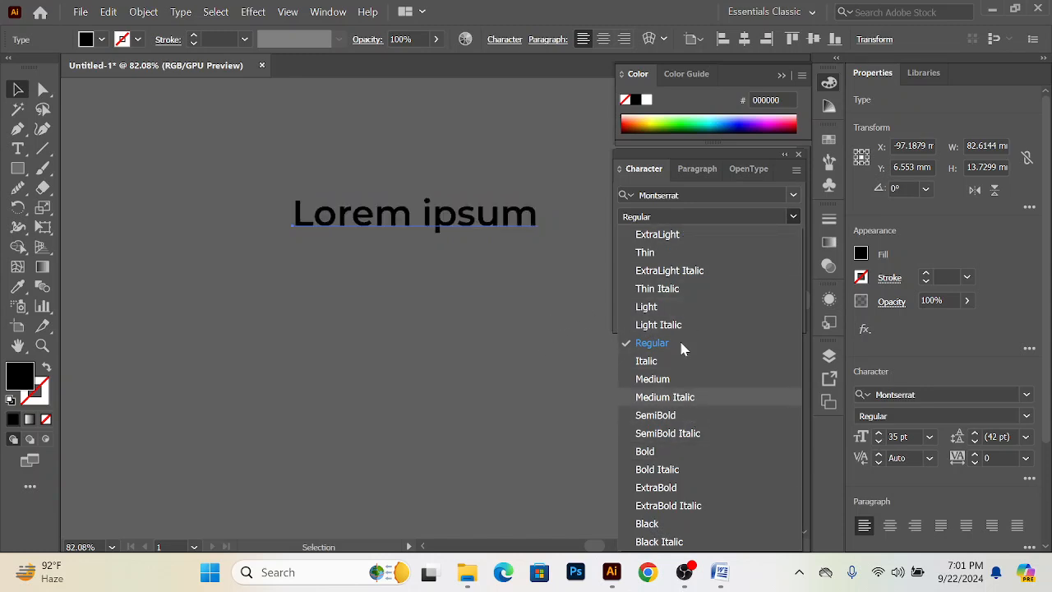
left_click(691, 197)
left_click(695, 195)
left_click(701, 196)
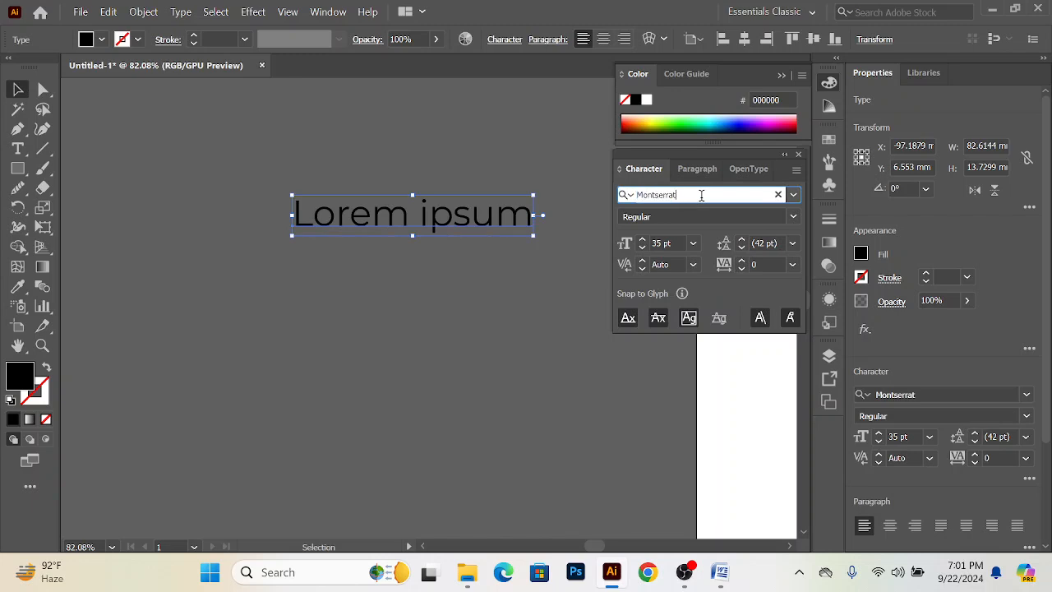
left_click(731, 217)
left_click(793, 219)
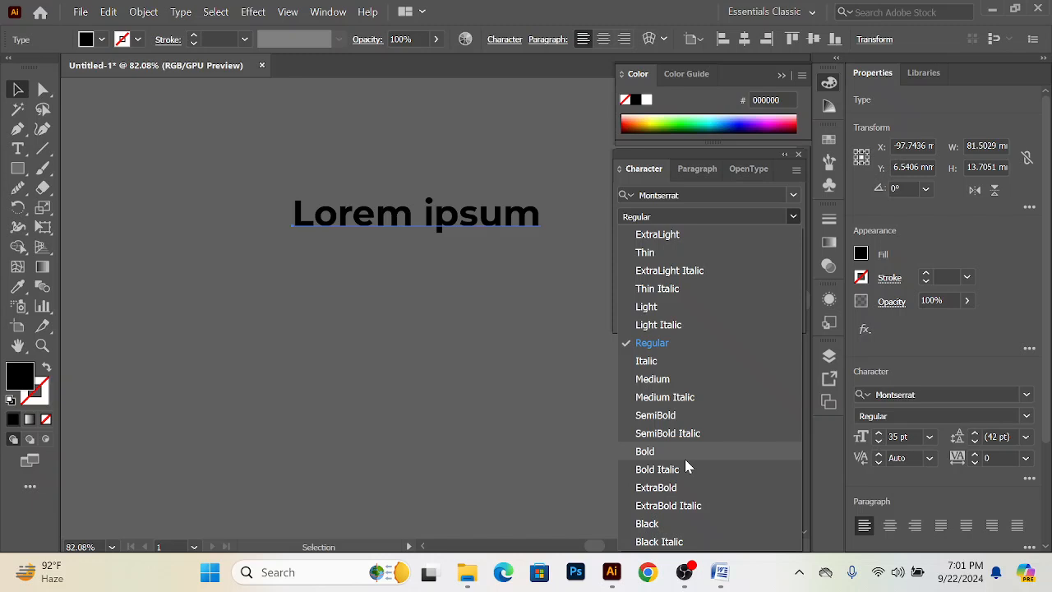
left_click(573, 349)
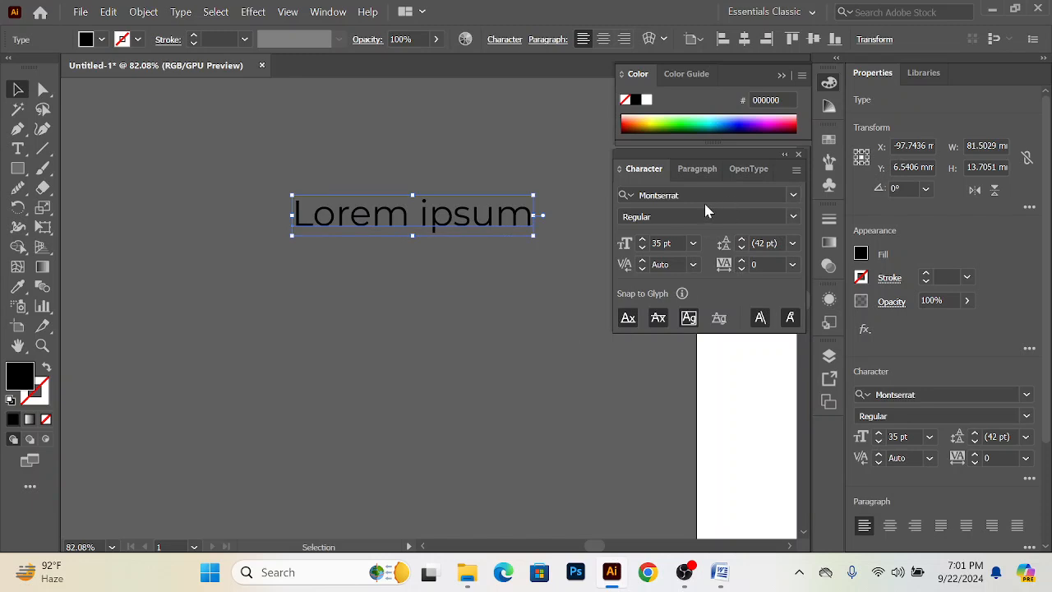
left_click(794, 195)
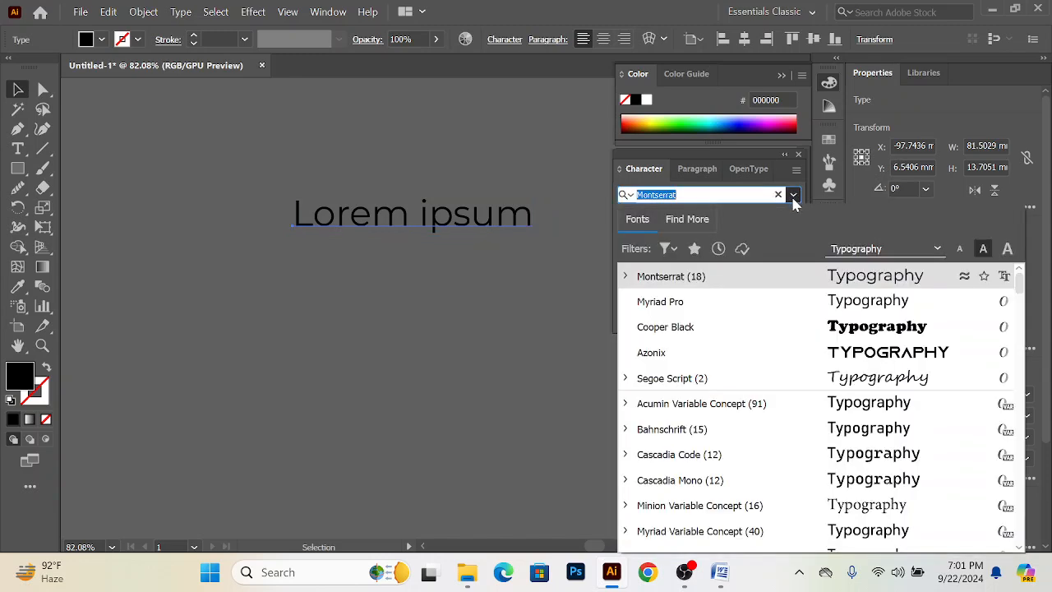
left_click(710, 199)
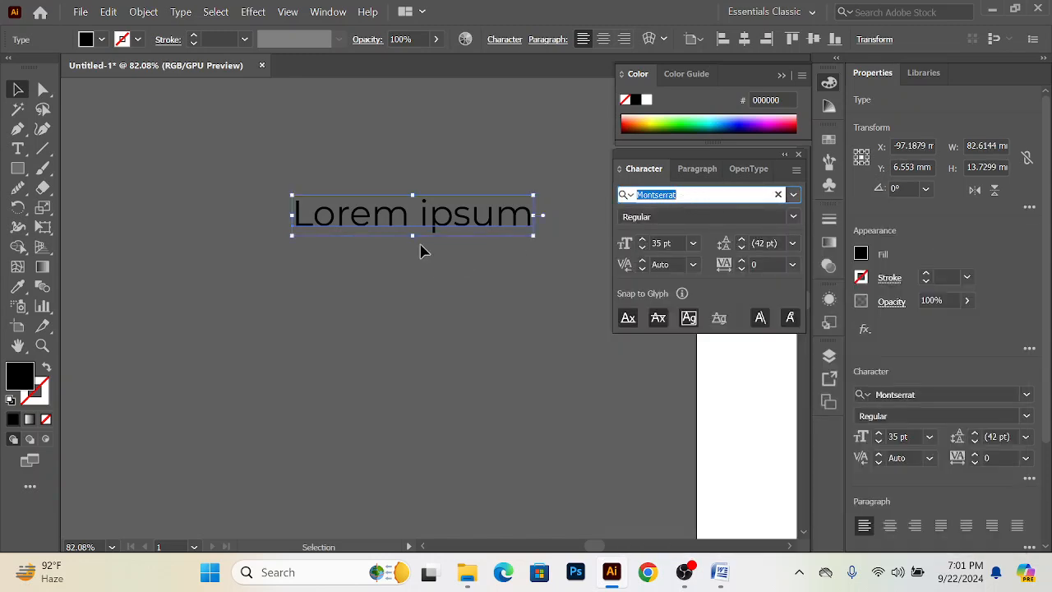
left_click(692, 217)
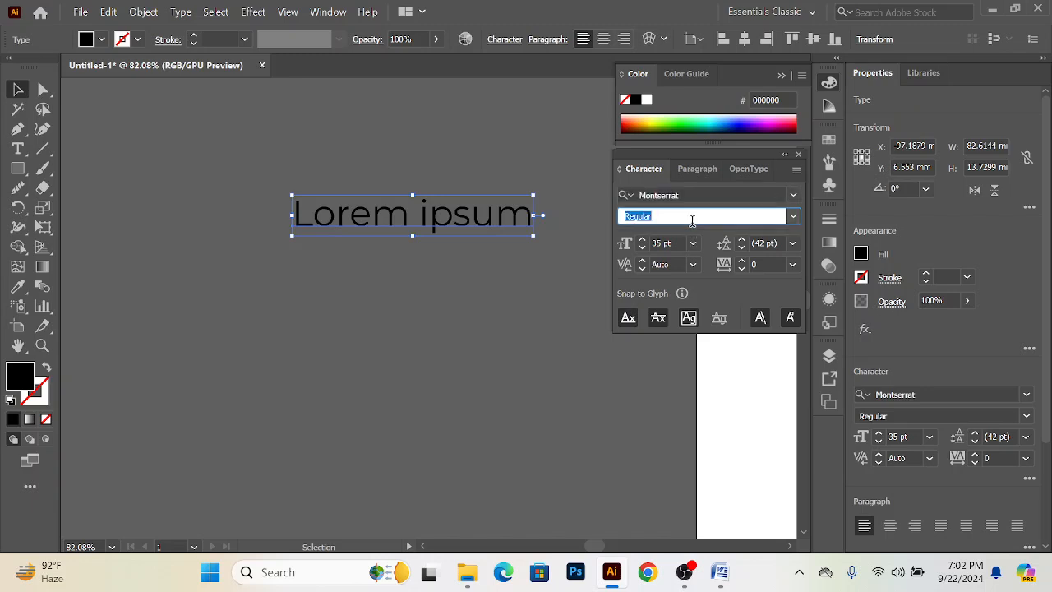
left_click(793, 217)
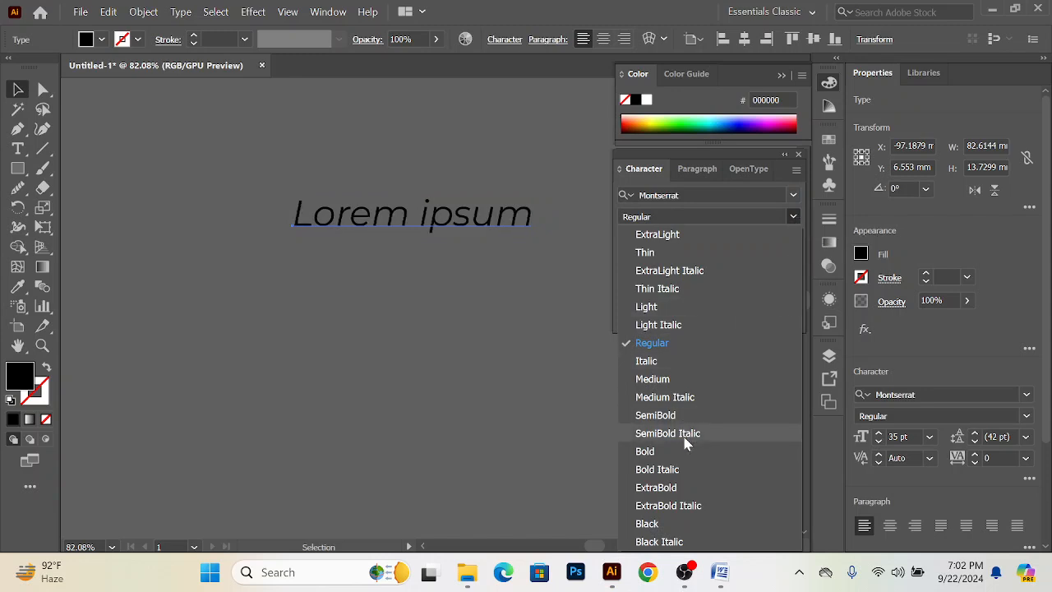
left_click(467, 323)
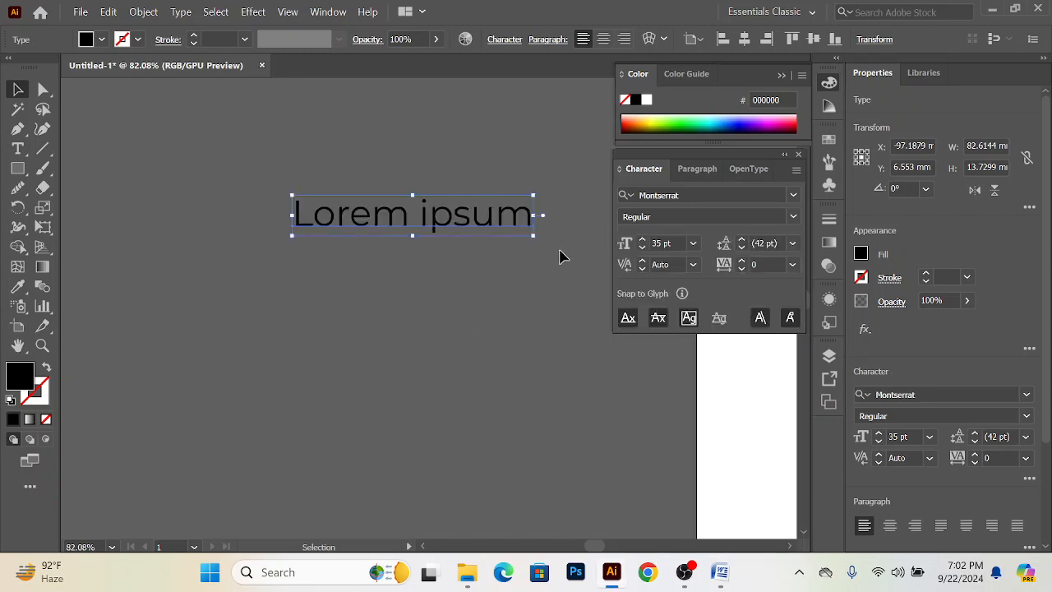
Step: Increase the "Lorem ipsum" text's font size in steps to 41 pt and look through the preset sizes
left_click(642, 240)
left_click(642, 240)
left_click(642, 240)
left_click(642, 240)
left_click(642, 240)
left_click(643, 240)
left_click(693, 243)
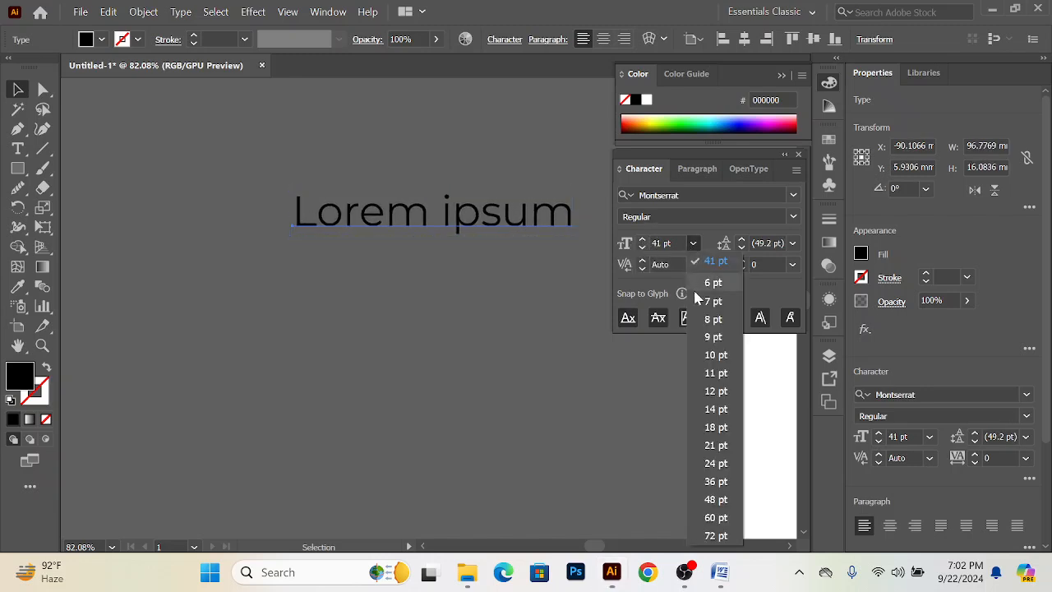
left_click(693, 243)
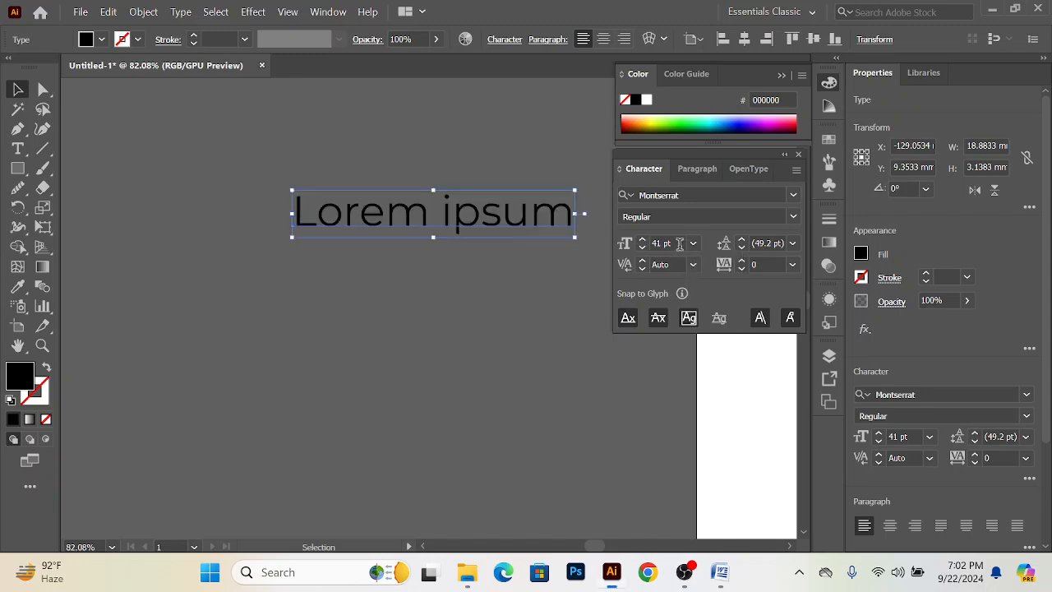
Step: Set the "Lorem ipsum" text's font size to 80 pt and move it down and left, leaving it selected
type("80")
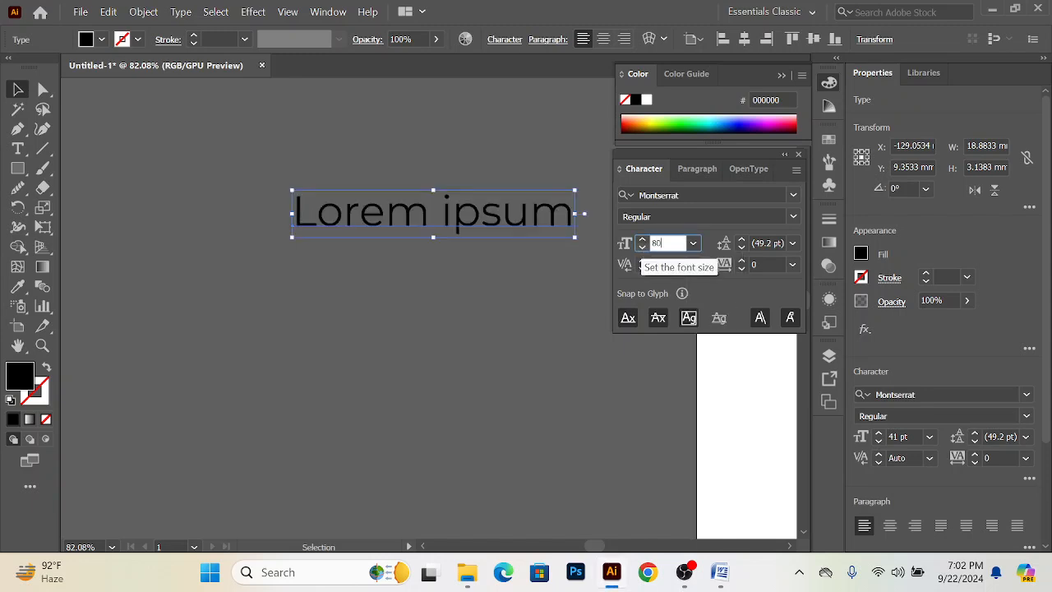
key("Return")
left_click_drag(470, 199, 324, 277)
left_click(445, 357)
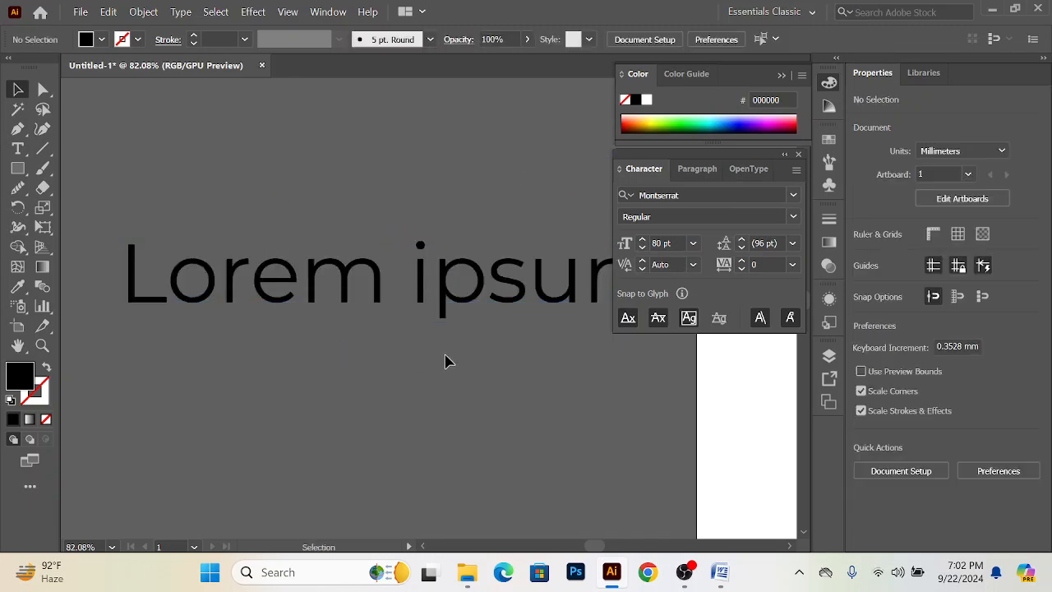
left_click(441, 370, "ctrl+alt")
left_click(440, 370, "ctrl+alt")
left_click_drag(454, 363, 397, 383)
left_click_drag(336, 354, 386, 354)
left_click(346, 317)
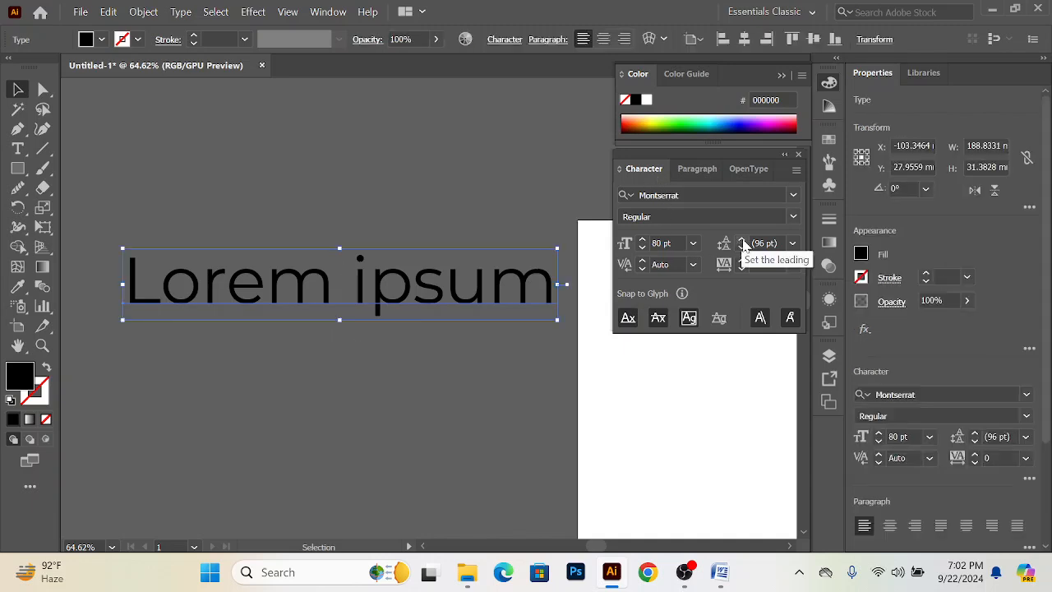
key("t")
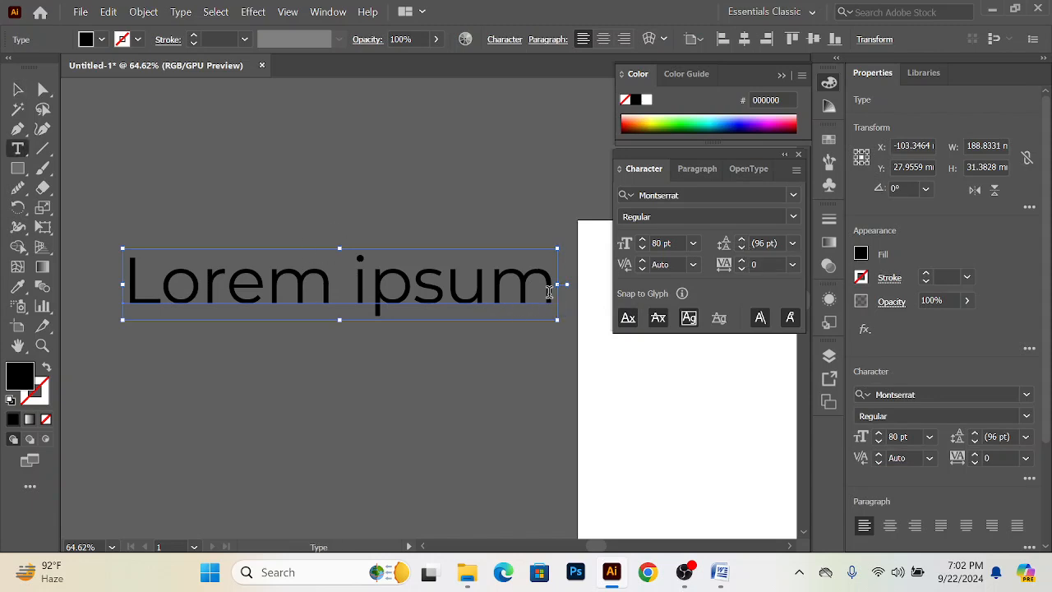
left_click(551, 292)
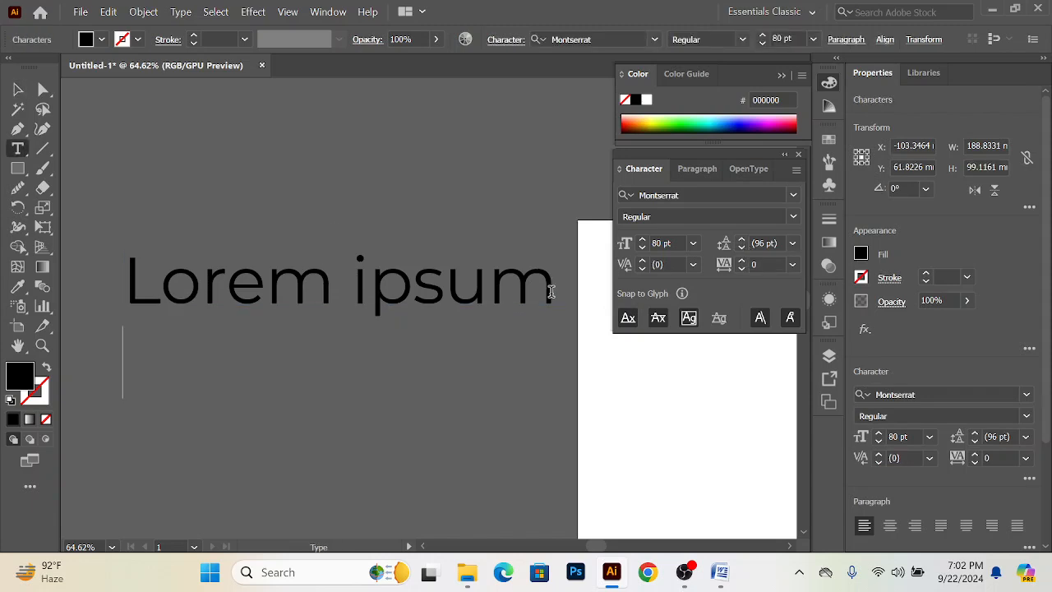
key("Return")
type("a")
key("BackSpace")
type("L")
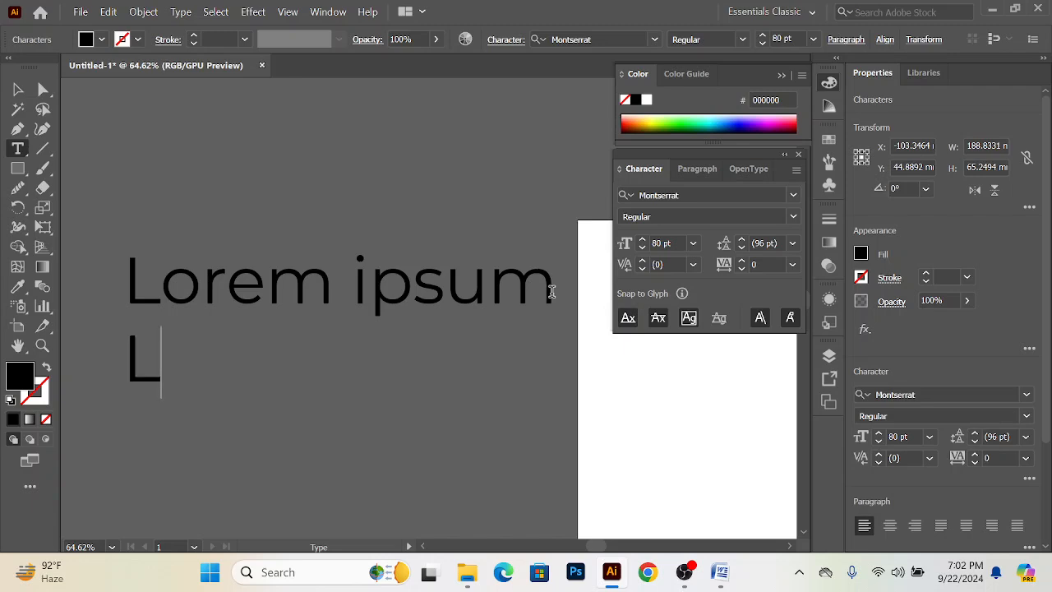
key("ctrl+z")
Step: Copy the "Lorem ipsum" line and paste it as a second line in the same text object, then leave text editing
left_click_drag(137, 282, 559, 306)
key("ctrl+c")
left_click(552, 301)
key("Return")
key("ctrl+v")
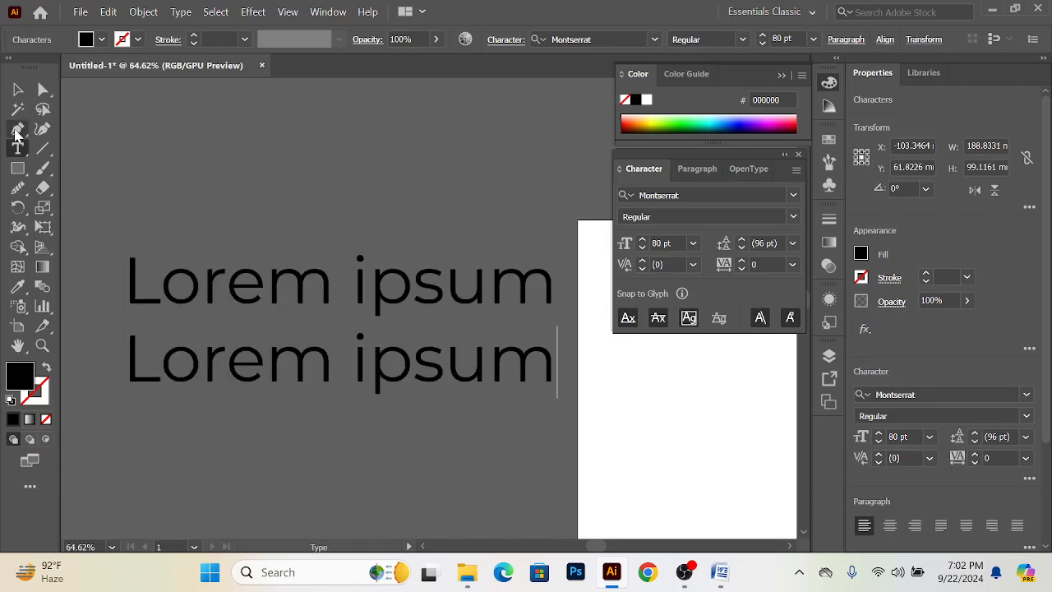
left_click(17, 89)
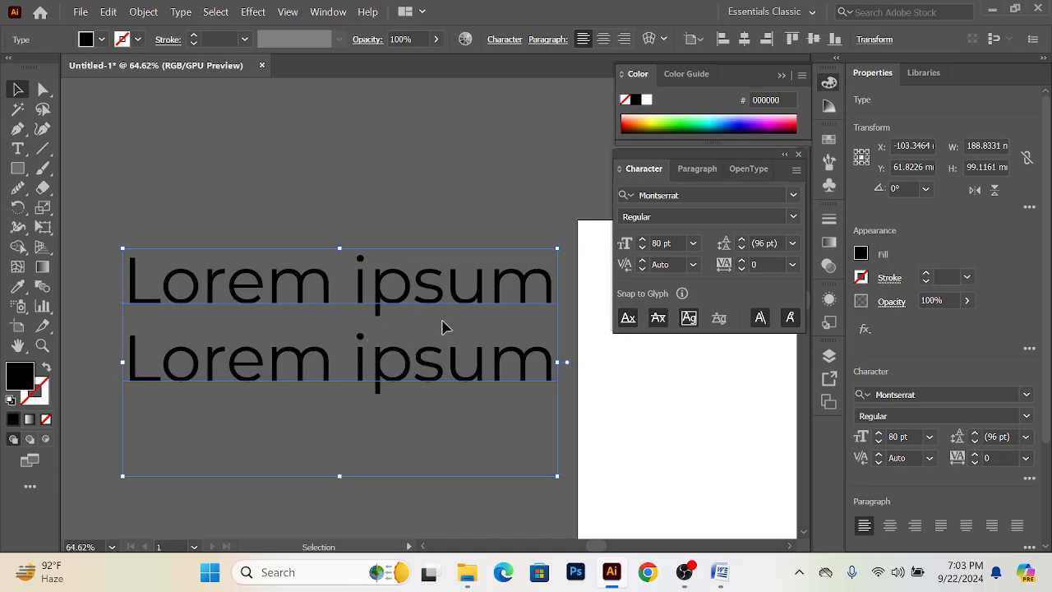
Step: Increase the two-line text's leading in steps, then reduce it to 78 pt
left_click(741, 240)
left_click(741, 240)
left_click(741, 241)
left_click(741, 240)
left_click(742, 249)
left_click(742, 250)
left_click(742, 249)
left_click(741, 249)
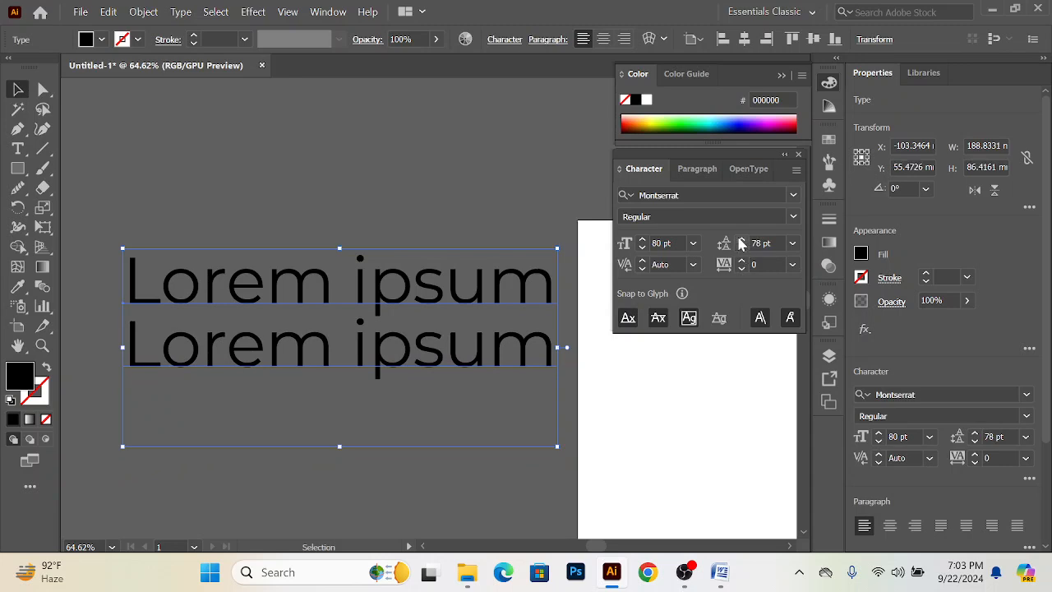
Step: Set the two-line text's leading to 92 pt
left_click(740, 240)
left_click(740, 240)
left_click(741, 240)
left_click(741, 240)
left_click(741, 248)
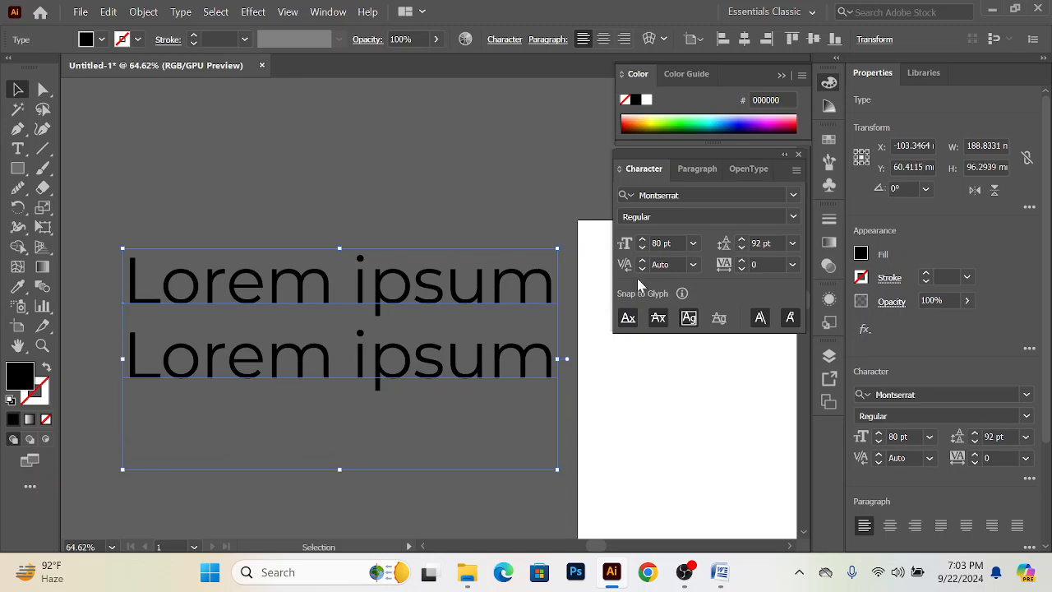
Step: Try to increase the kerning of the whole two-line text
left_click(643, 260)
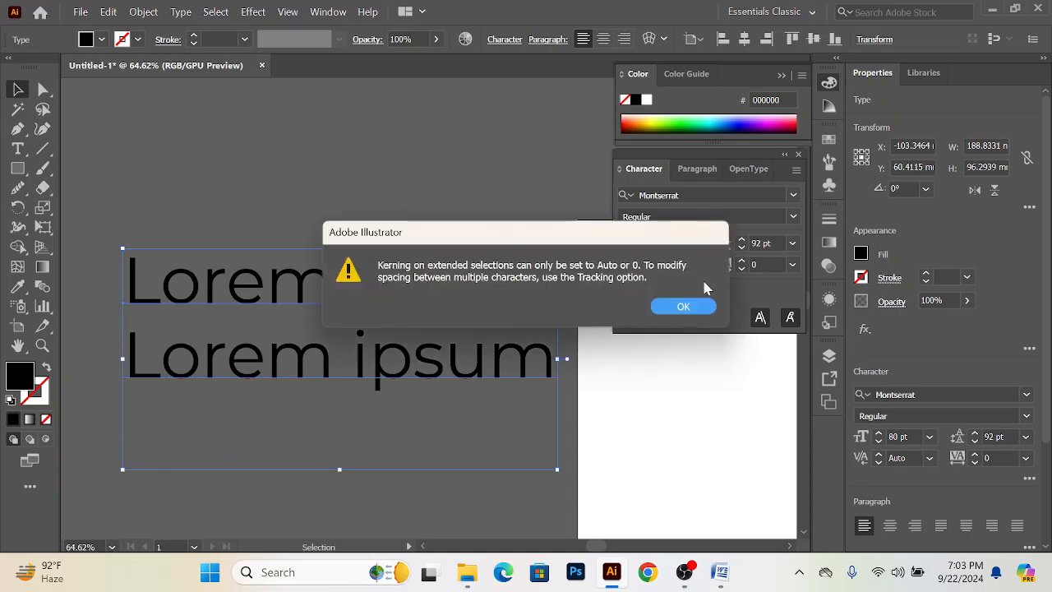
left_click(684, 310)
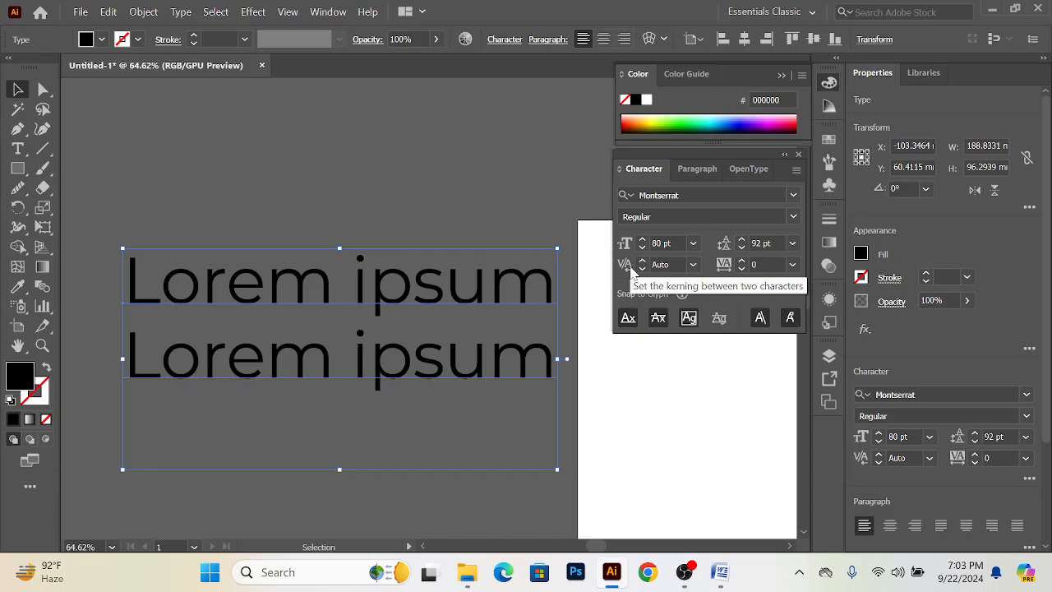
left_click(643, 261)
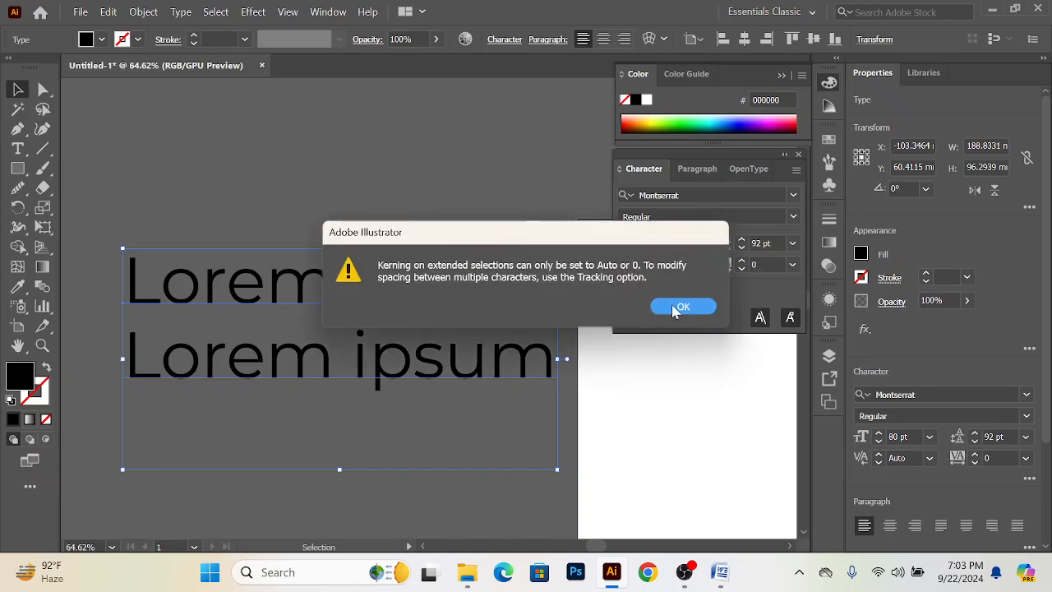
left_click(682, 309)
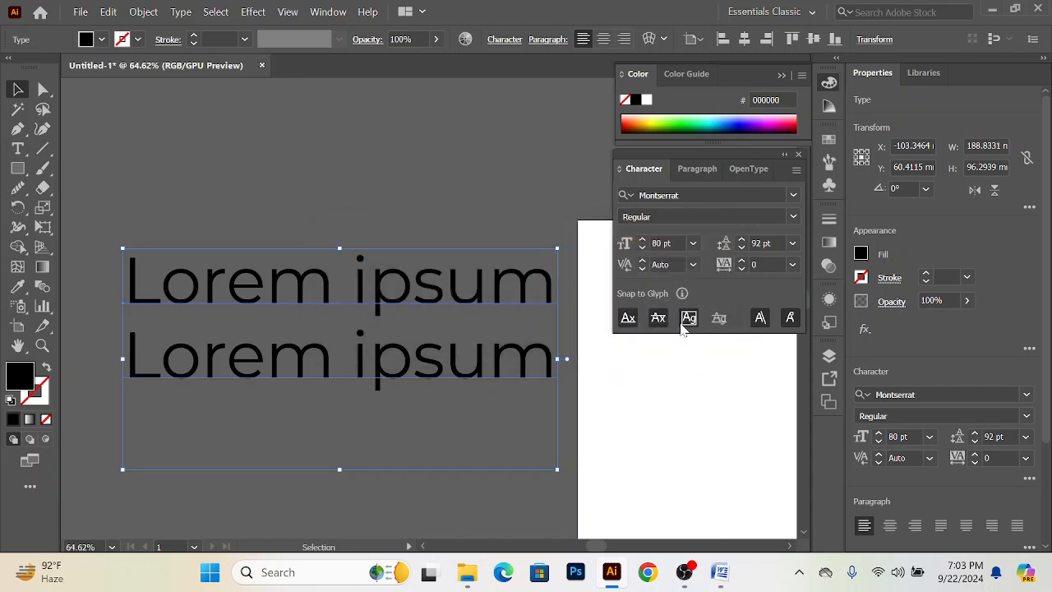
Step: Set the two-line text's kerning to 0 and widen its tracking to 95, then deselect it
left_click(684, 576)
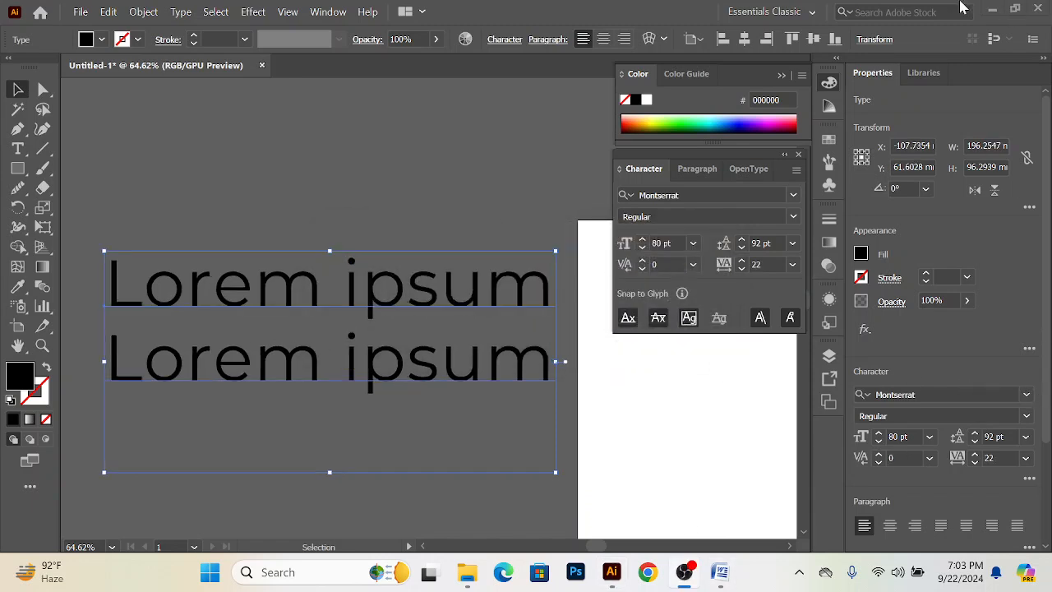
left_click(961, 5)
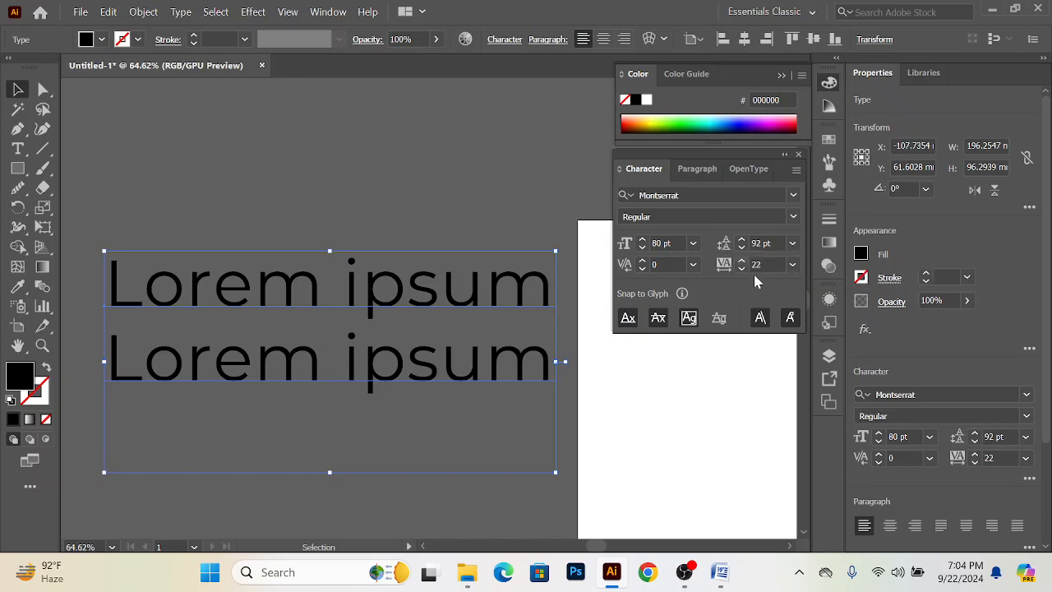
left_click_drag(742, 261, 742, 262)
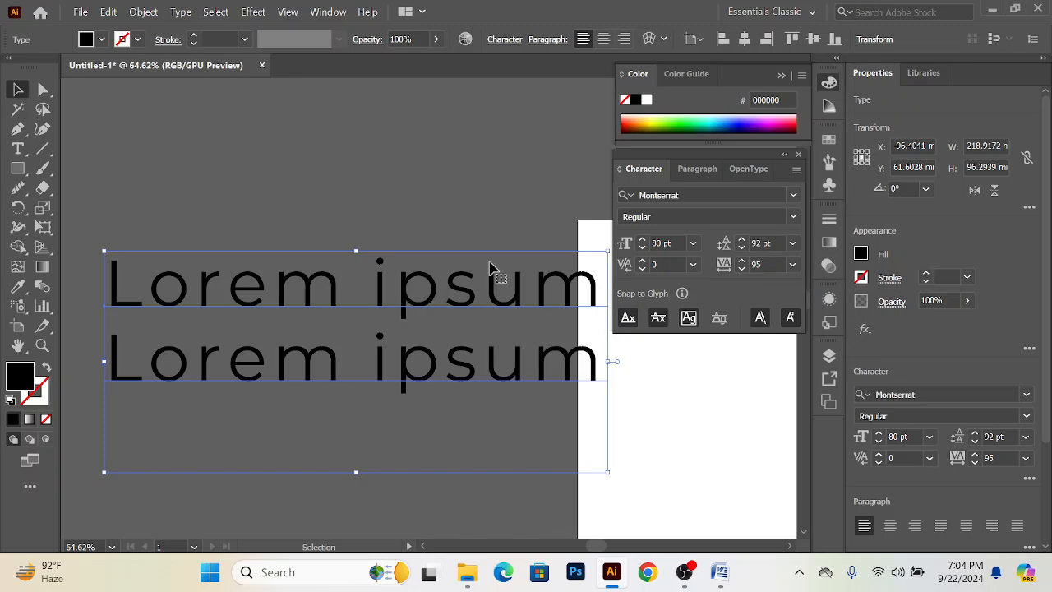
left_click(385, 183)
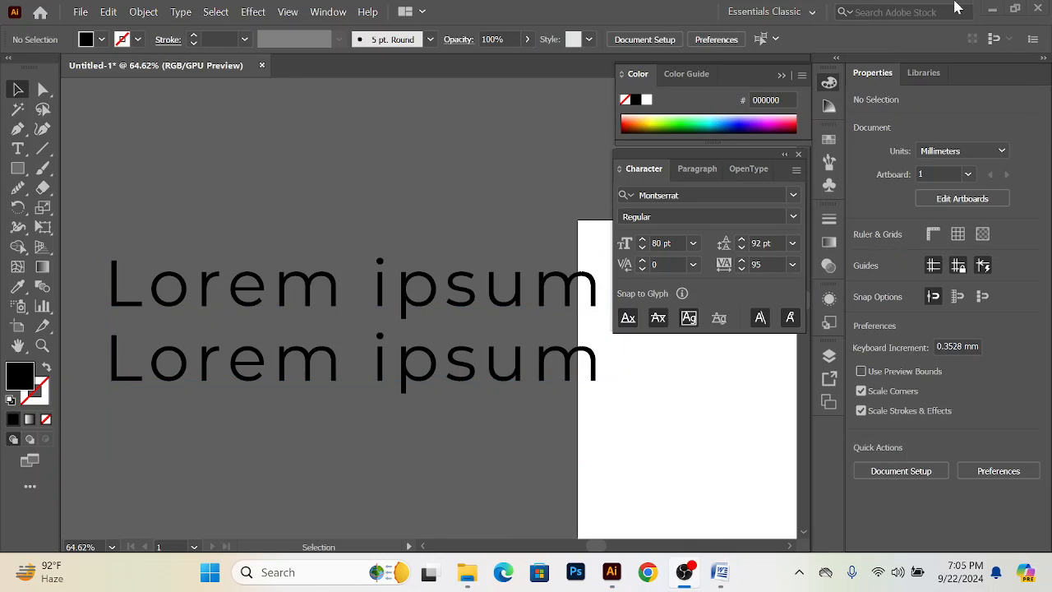
Step: Delete the two-line text and place a new "Lorem ipsum" text line above and to the left of the artboard
left_click_drag(384, 404, 367, 347)
left_click(408, 404)
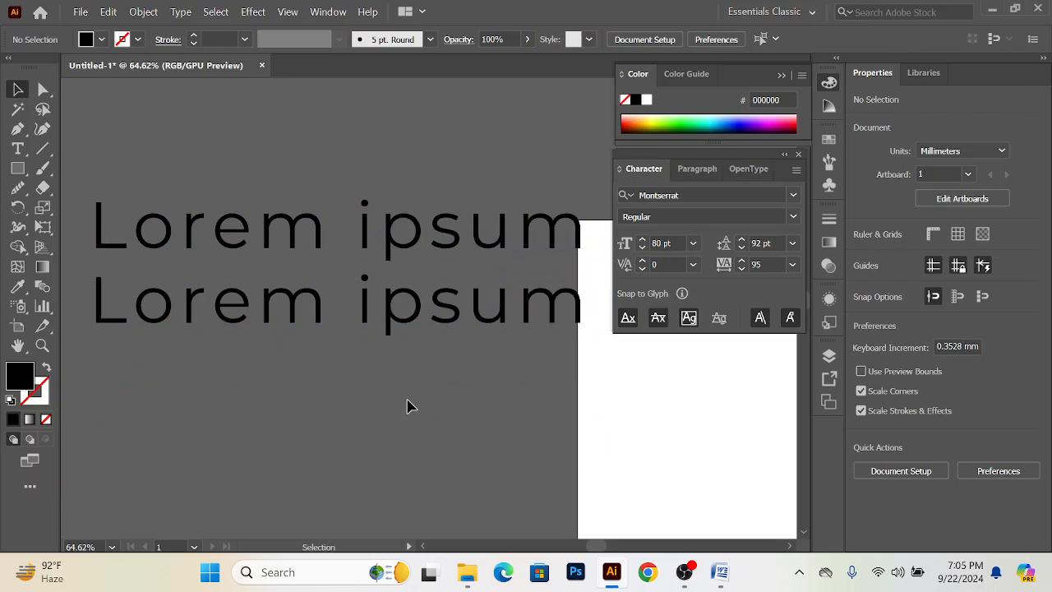
left_click_drag(430, 334, 389, 290)
key("Delete")
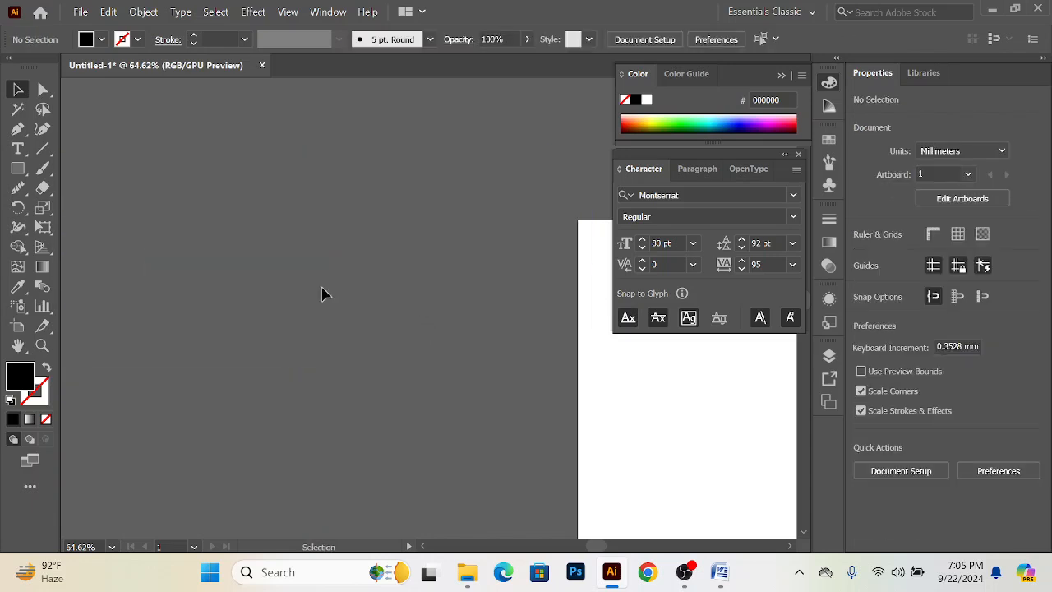
left_click(17, 149)
left_click(177, 194)
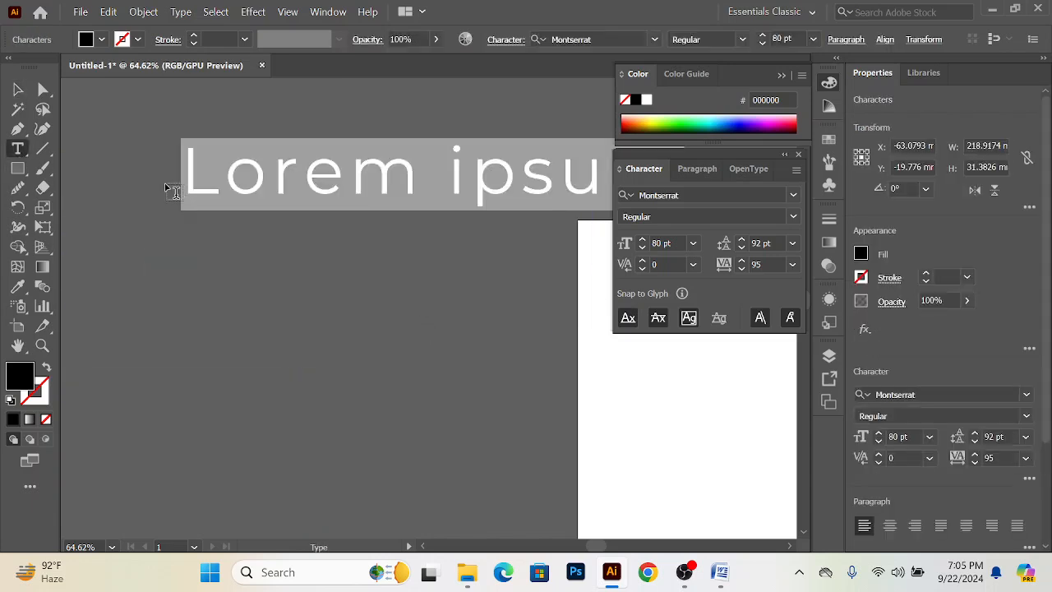
Step: Reset the new "Lorem ipsum" text's tracking to 0 and its leading to Auto
scroll(444, 317, "down", 1)
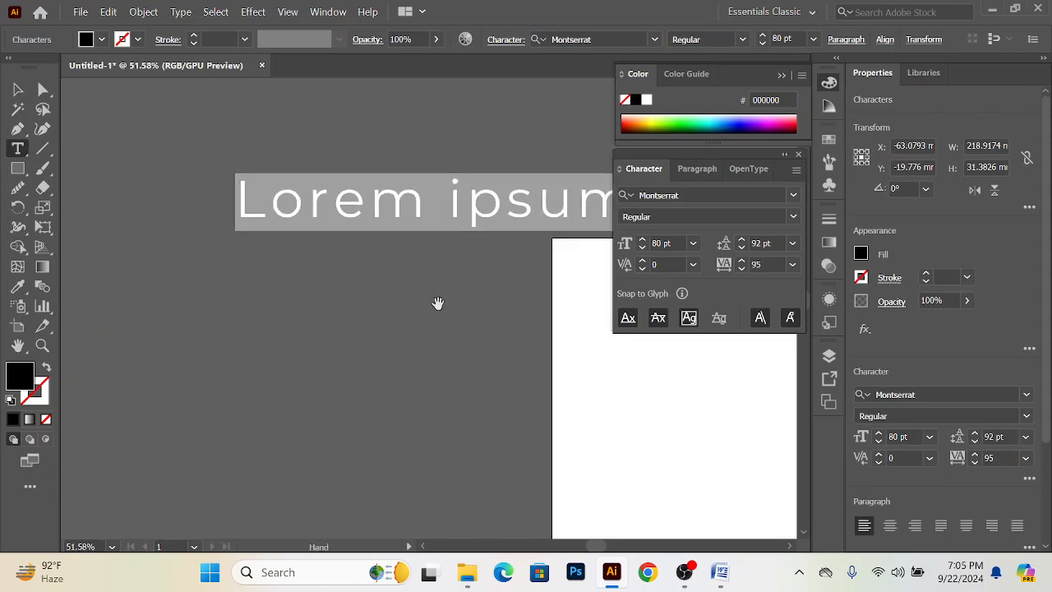
left_click(793, 265)
left_click(812, 398)
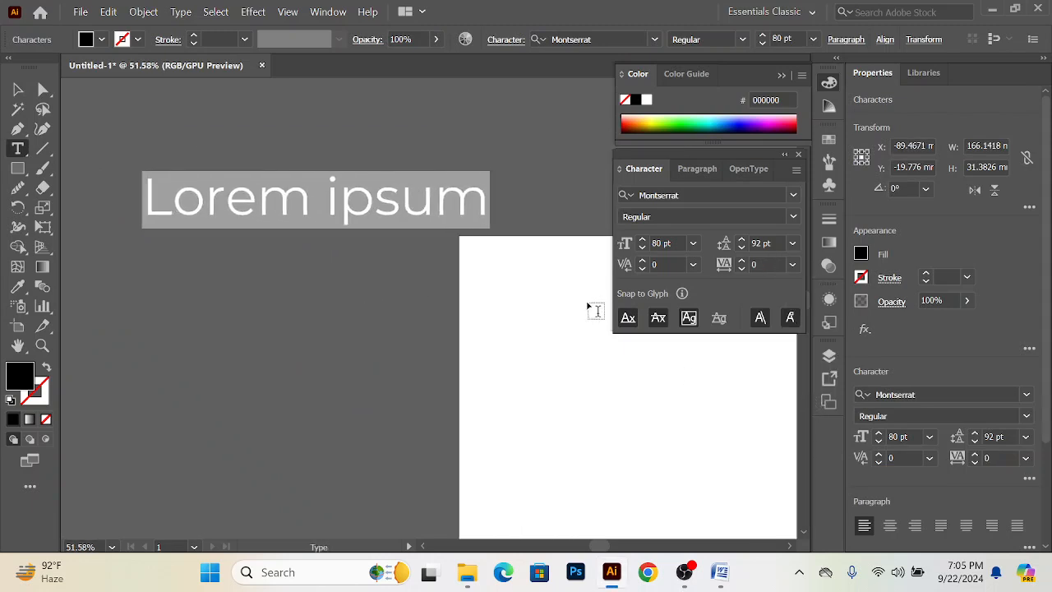
left_click(793, 243)
left_click(812, 283)
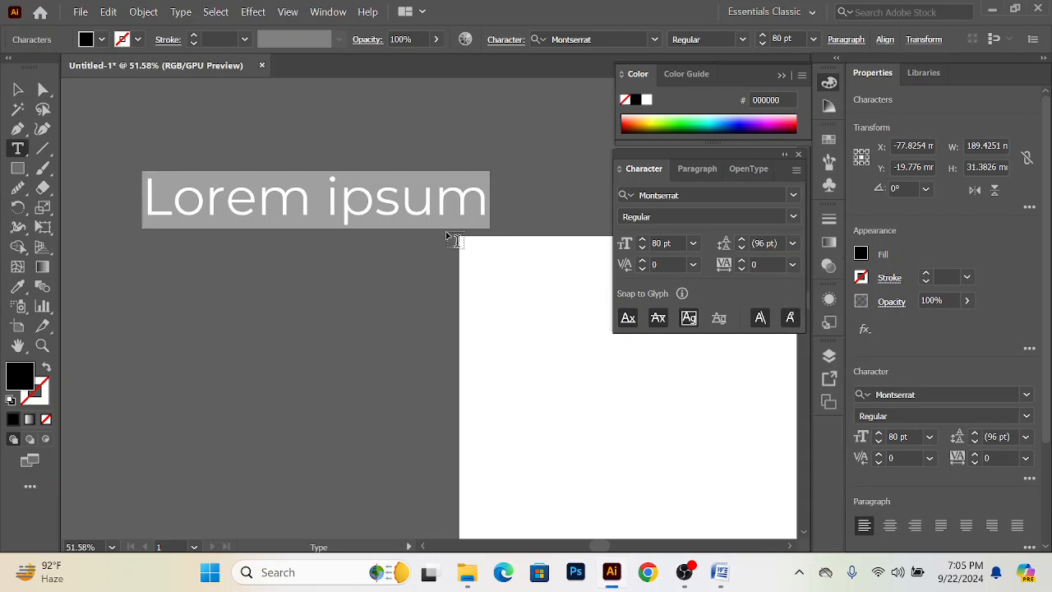
Step: Shift the "Lorem ipsum" text slightly up and left, replace its wording with "Type Tool", and finish editing it
key("Escape")
left_click_drag(342, 222, 320, 219)
double_click(320, 216)
key("ctrl+a")
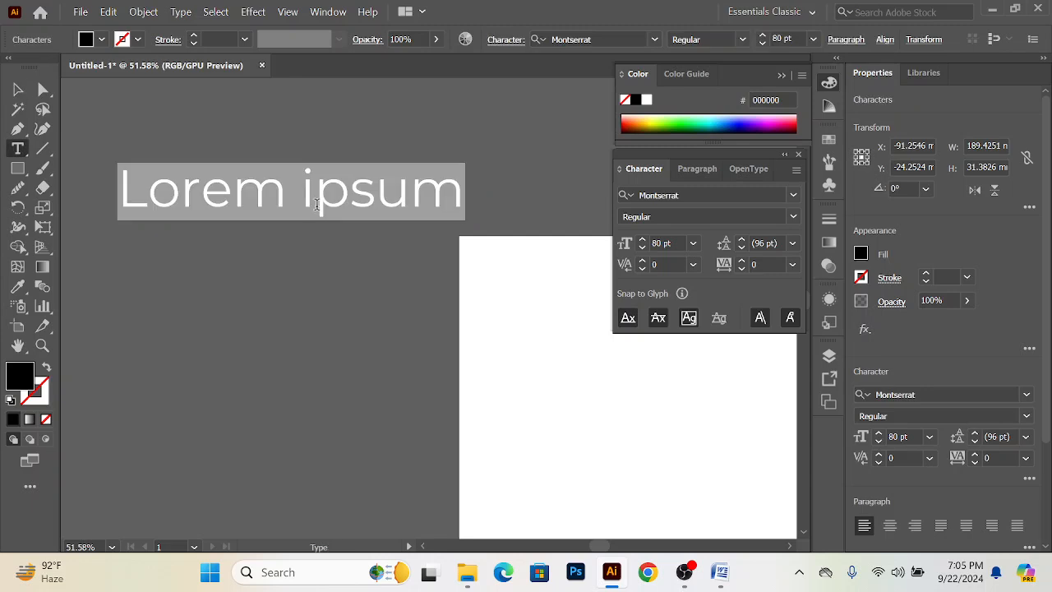
type("Type ")
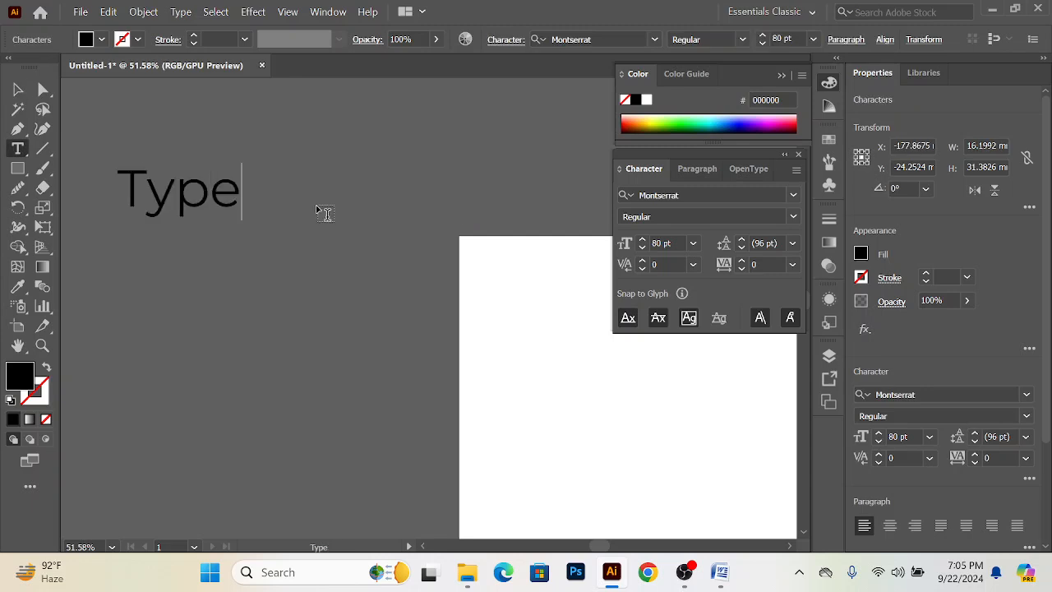
type("Tool")
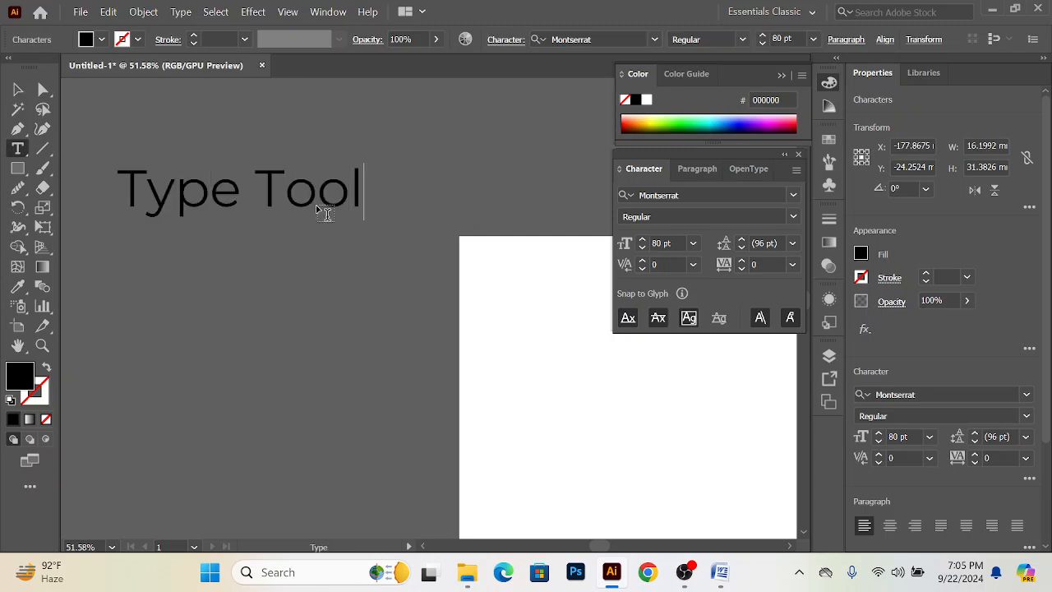
left_click(17, 88)
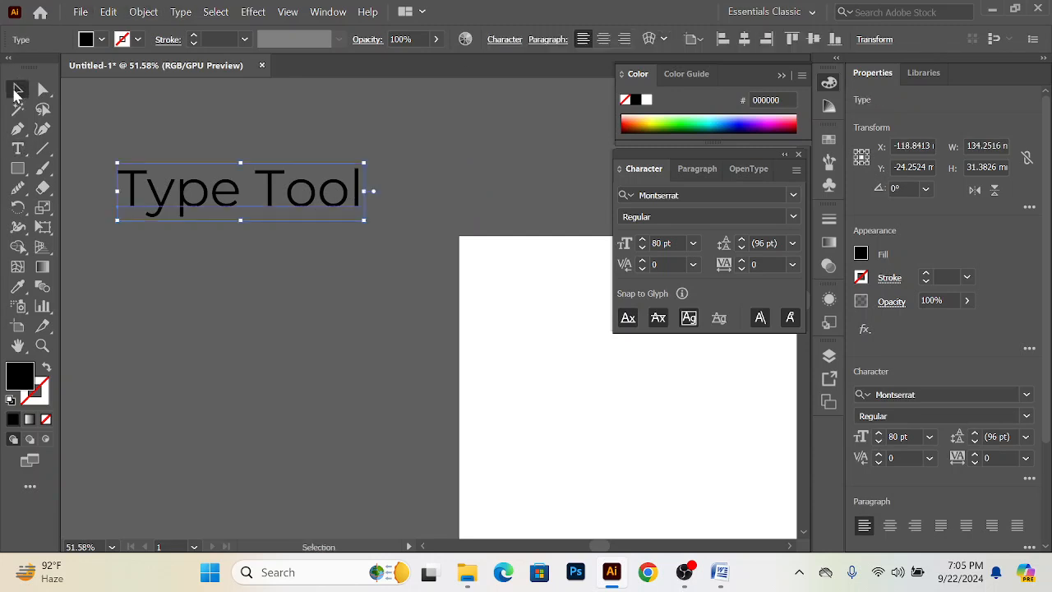
Step: Try the Cooper Black font in its Regular style on the "Type Tool" text
left_click(793, 195)
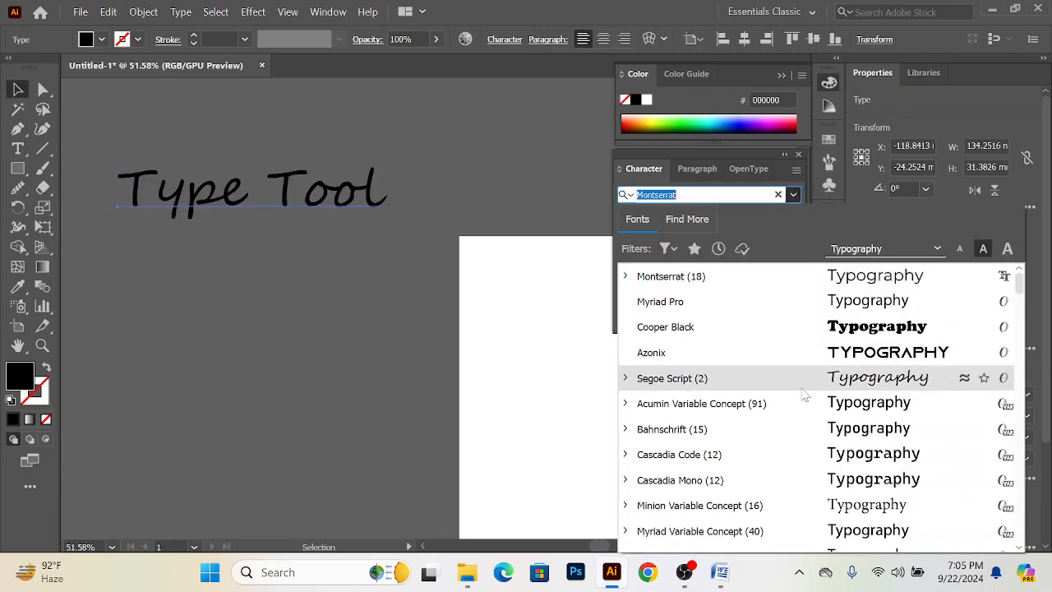
left_click(820, 327)
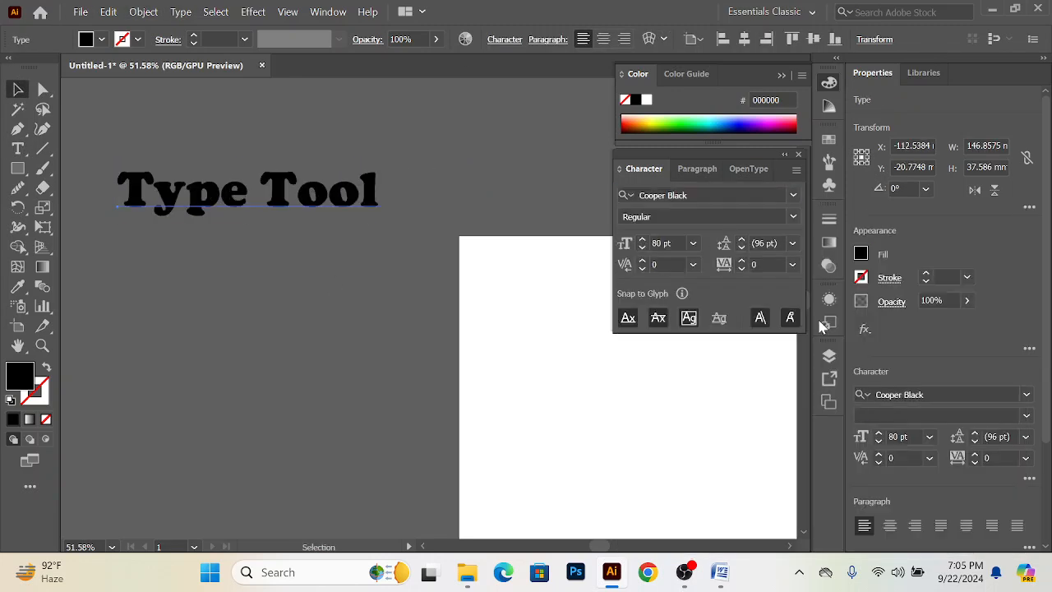
left_click(794, 216)
left_click(652, 235)
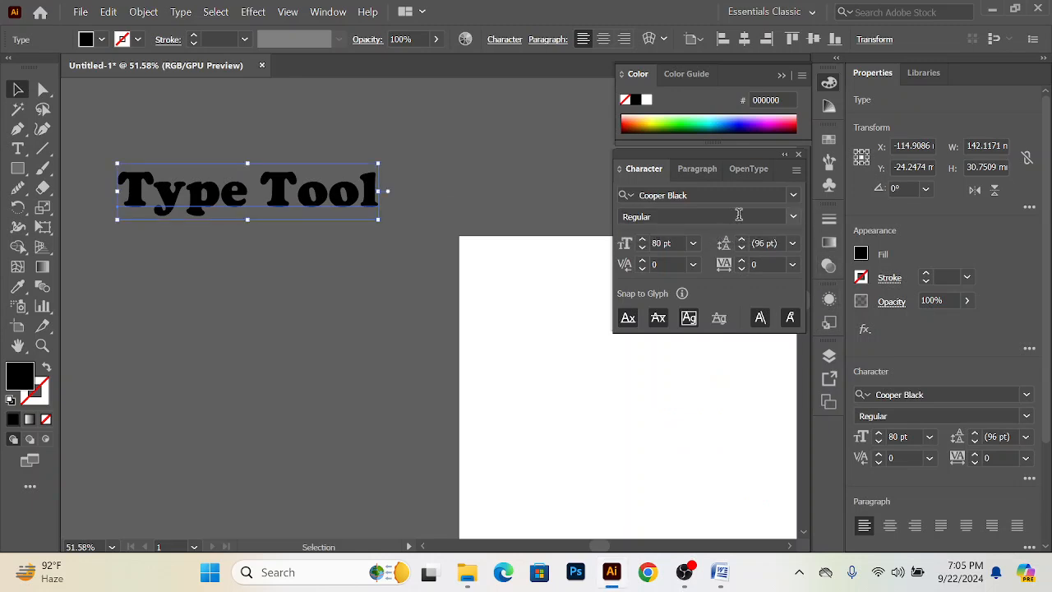
Step: Set the "Type Tool" text to Acumin Variable Concept, ExtraCondensed Semibold Italic, then move it to the right and deselect it
left_click(793, 195)
left_click(843, 404)
left_click(774, 218)
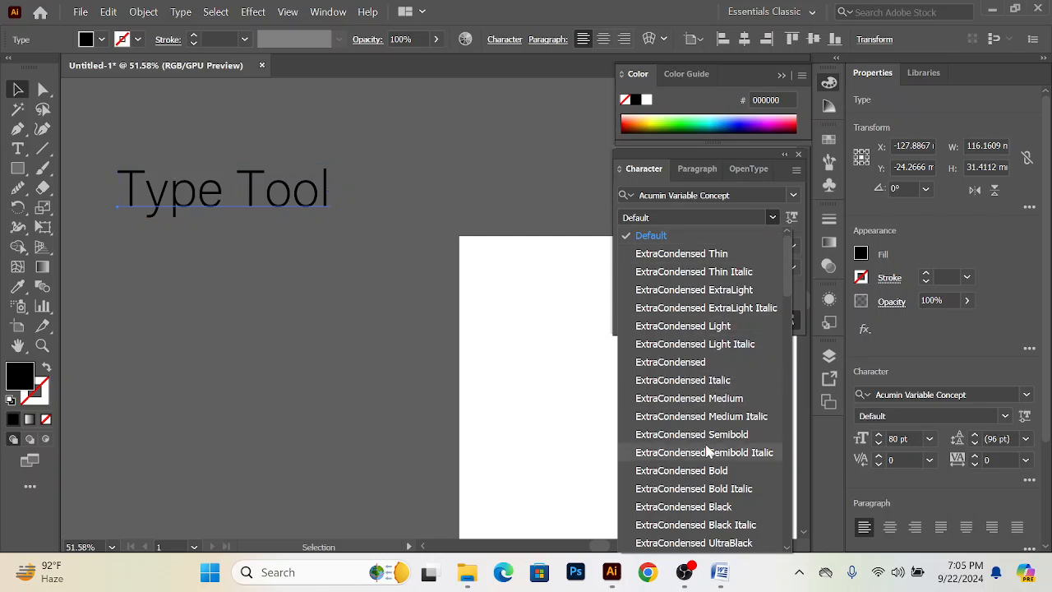
left_click(641, 451)
left_click_drag(223, 191, 309, 187)
left_click(310, 364)
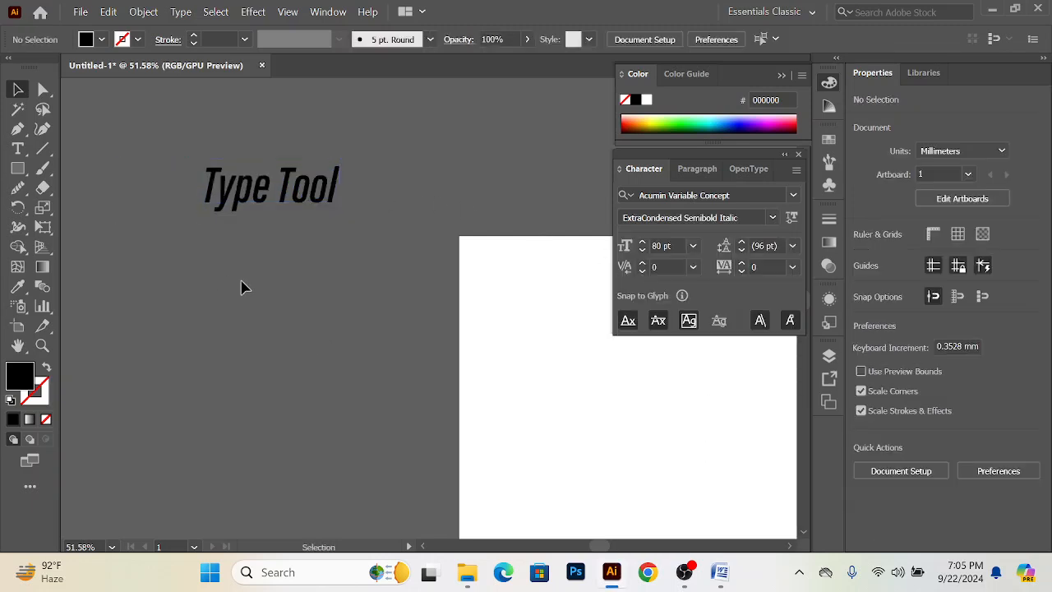
Step: Increase the "Type Tool" text's font size to 93 pt and its leading to 119 pt
left_click(263, 169)
left_click(643, 242)
left_click(643, 243)
left_click(643, 243)
left_click(643, 242)
left_click(643, 242)
left_click(643, 243)
left_click(643, 242)
left_click(643, 243)
left_click(643, 243)
left_click(643, 243)
left_click(643, 243)
left_click(643, 243)
left_click(643, 243)
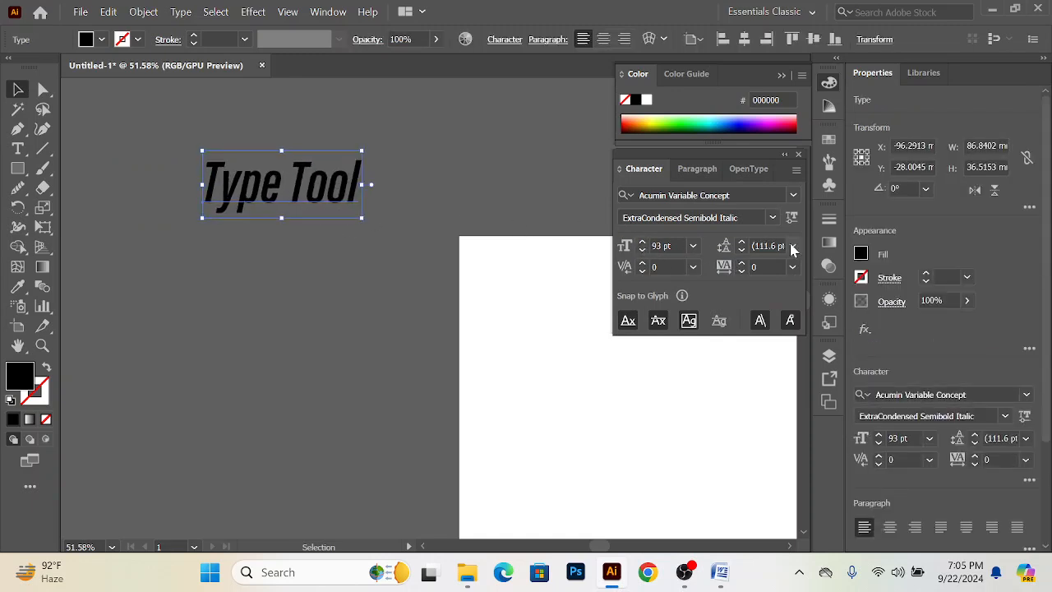
left_click(743, 243)
left_click(742, 243)
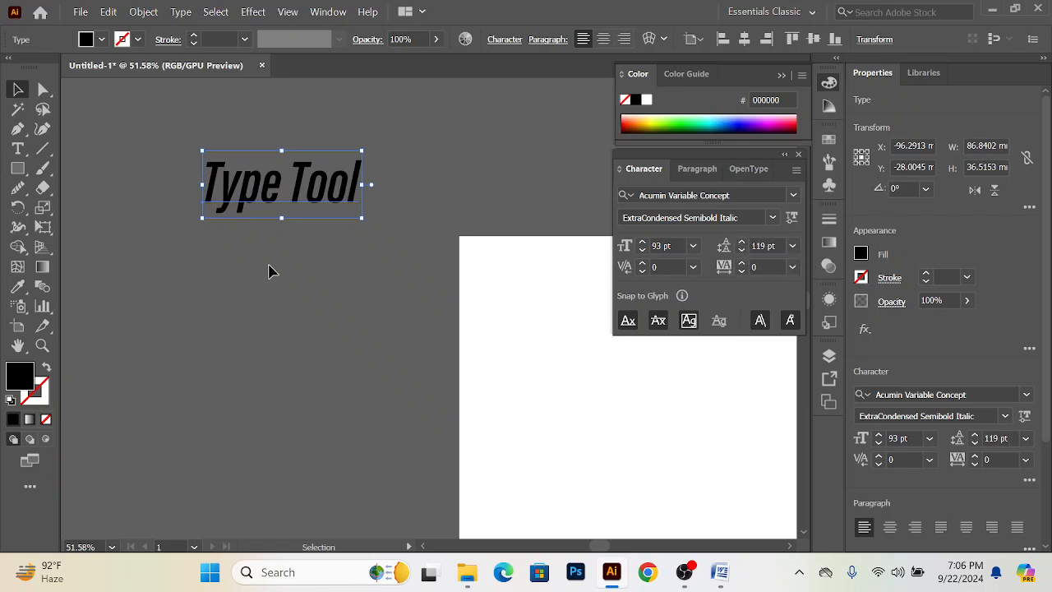
Step: Widen the "Type Tool" text's tracking to 87 and reposition the text above the artboard's left corner
left_click(742, 264)
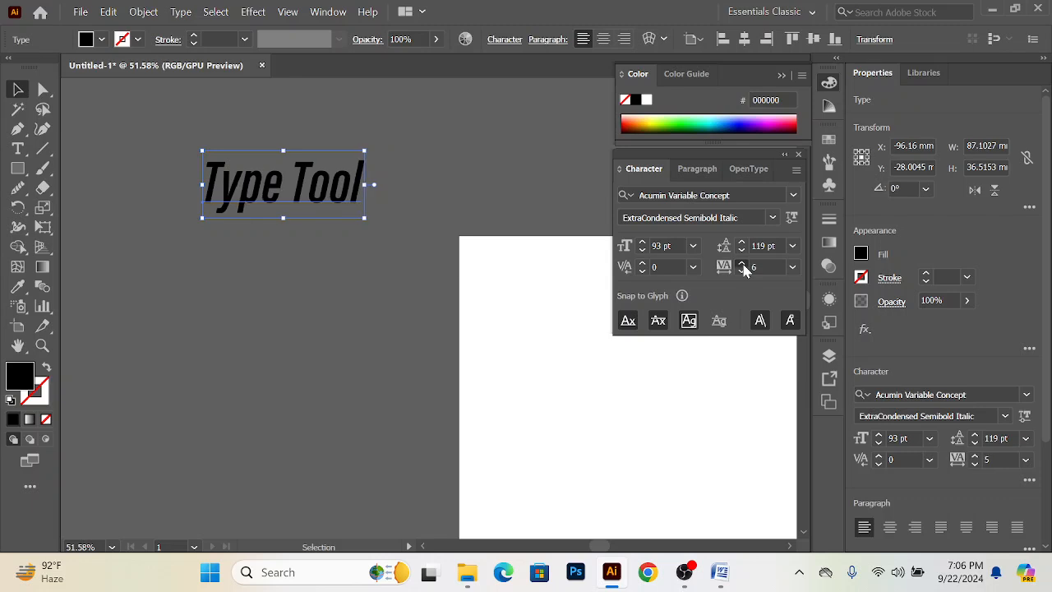
left_click_drag(742, 264, 742, 266)
mouse_move(341, 191)
left_mouse_down()
mouse_move(341, 181)
mouse_move(317, 186)
mouse_move(352, 183)
left_mouse_up()
key("ctrl+space")
left_click_drag(398, 241, 394, 252)
mouse_move(324, 164)
left_mouse_down()
mouse_move(329, 184)
mouse_move(306, 180)
mouse_move(332, 170)
left_mouse_up()
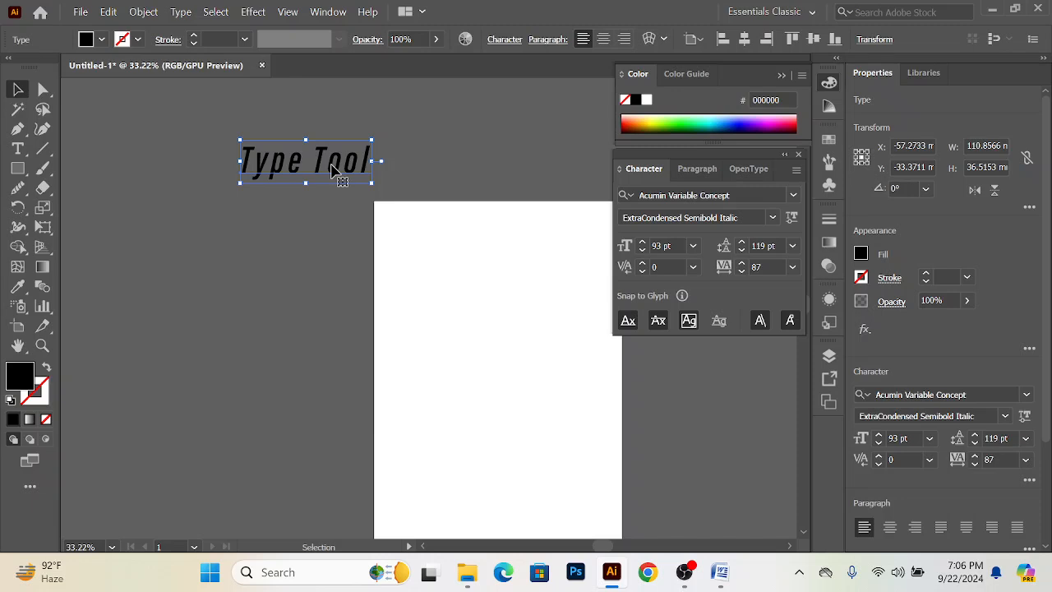
Step: Delete the "Type Tool" text
left_click(305, 235)
left_click_drag(337, 196, 267, 107)
key("Delete")
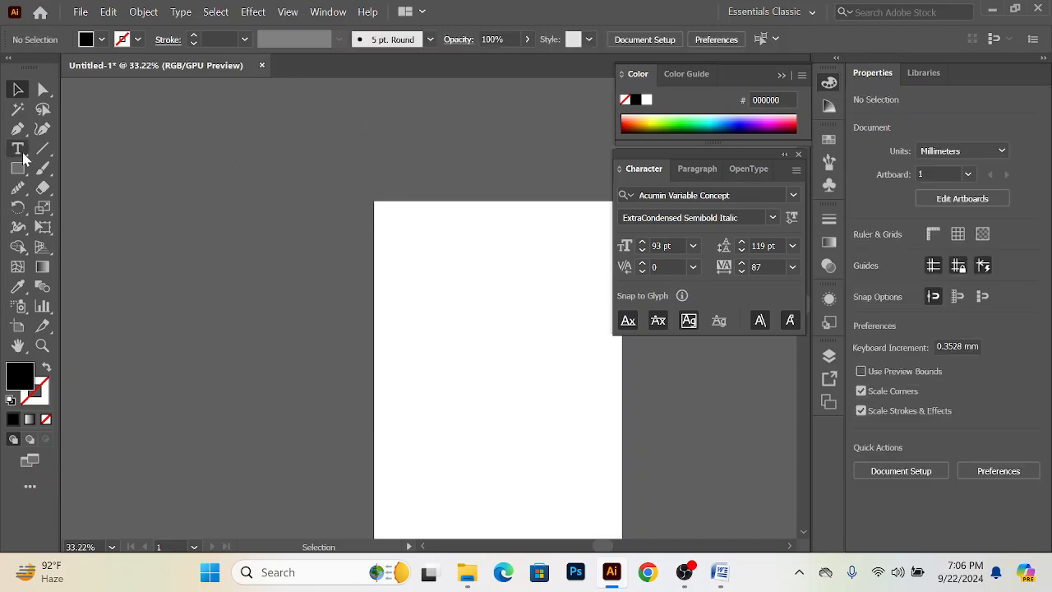
left_click(22, 153)
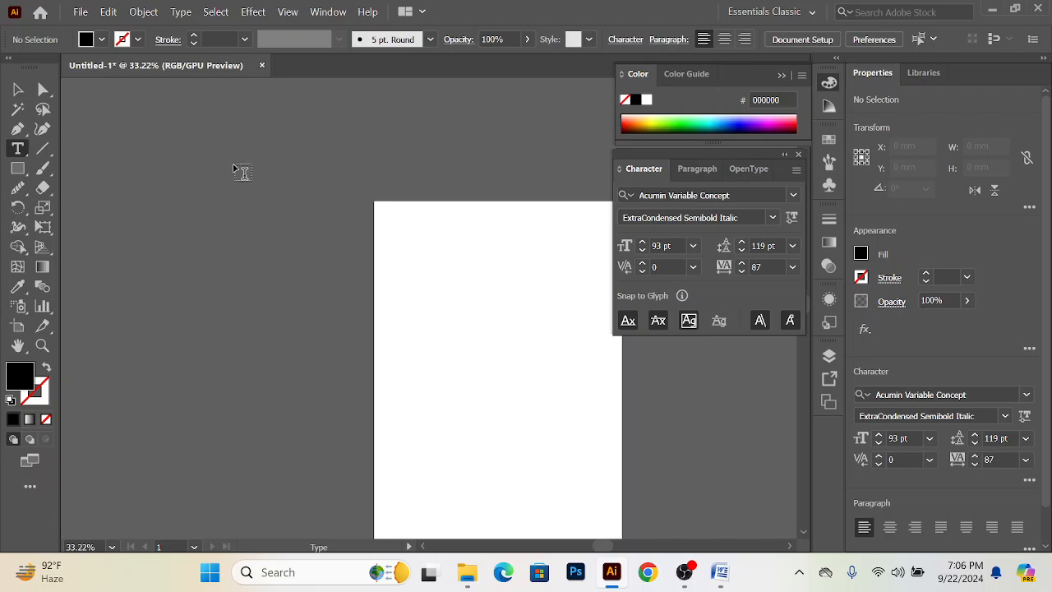
left_click(21, 92)
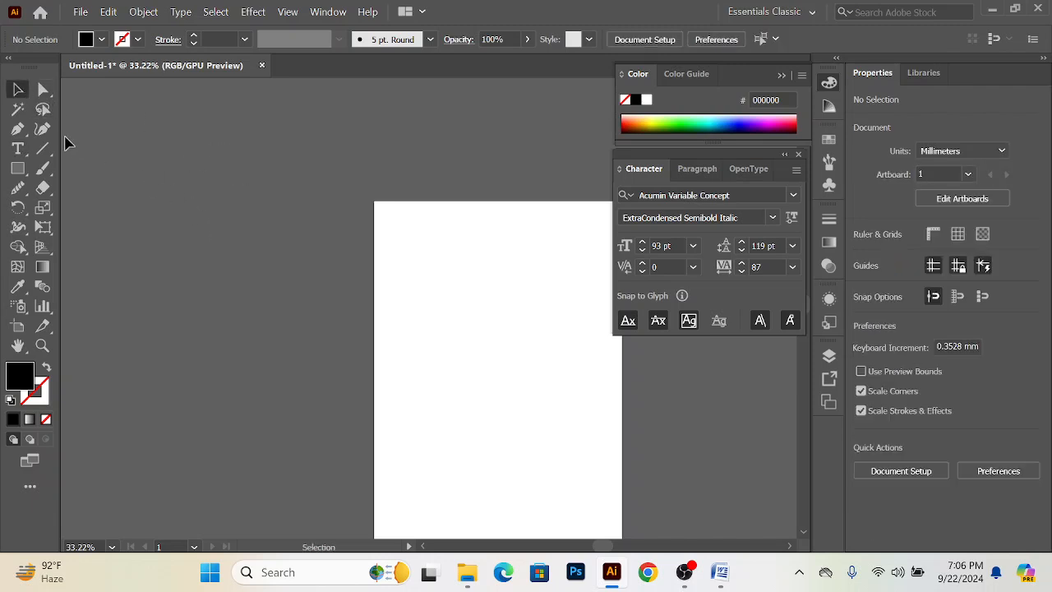
left_click(19, 149)
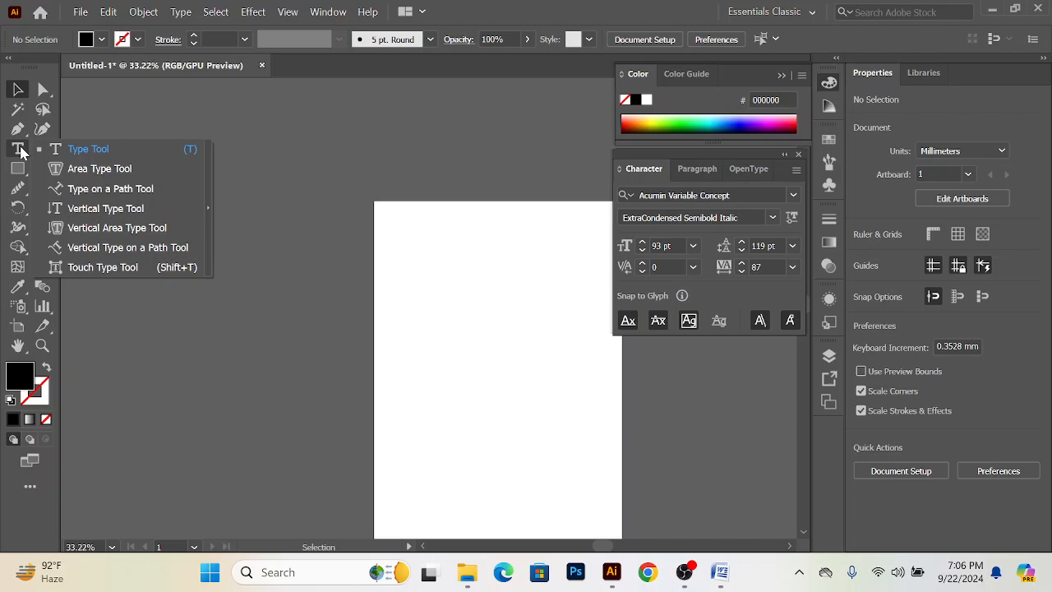
left_click(88, 149)
left_click(235, 219)
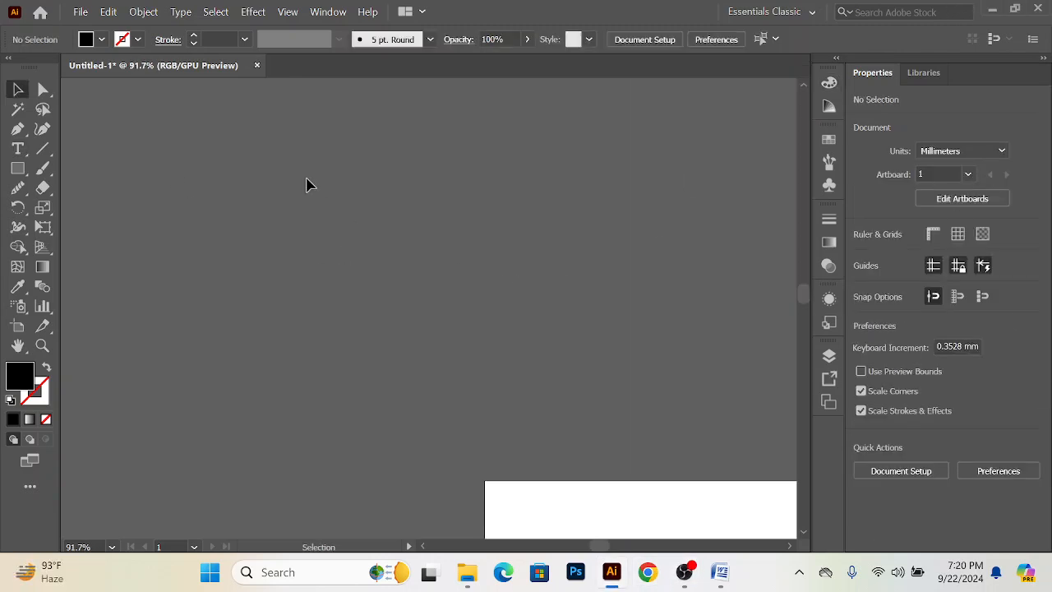
Step: Detach the Properties, Libraries, Color and Color Guide panels from the dock and close each of them
left_click_drag(860, 75, 560, 166)
left_click(752, 155)
left_click_drag(881, 77, 559, 165)
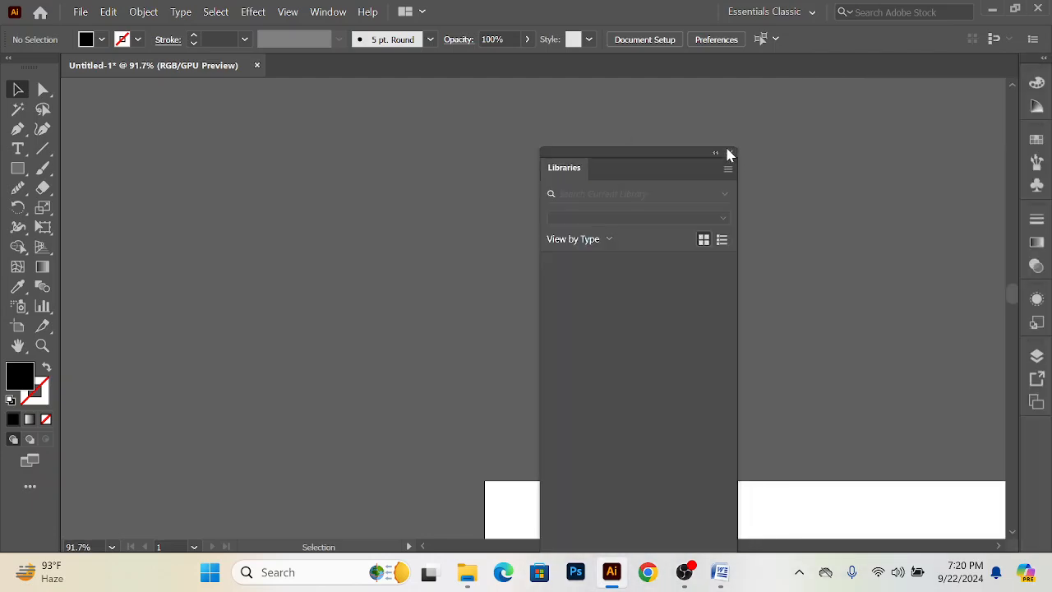
left_click(730, 154)
left_click_drag(1036, 82, 908, 176)
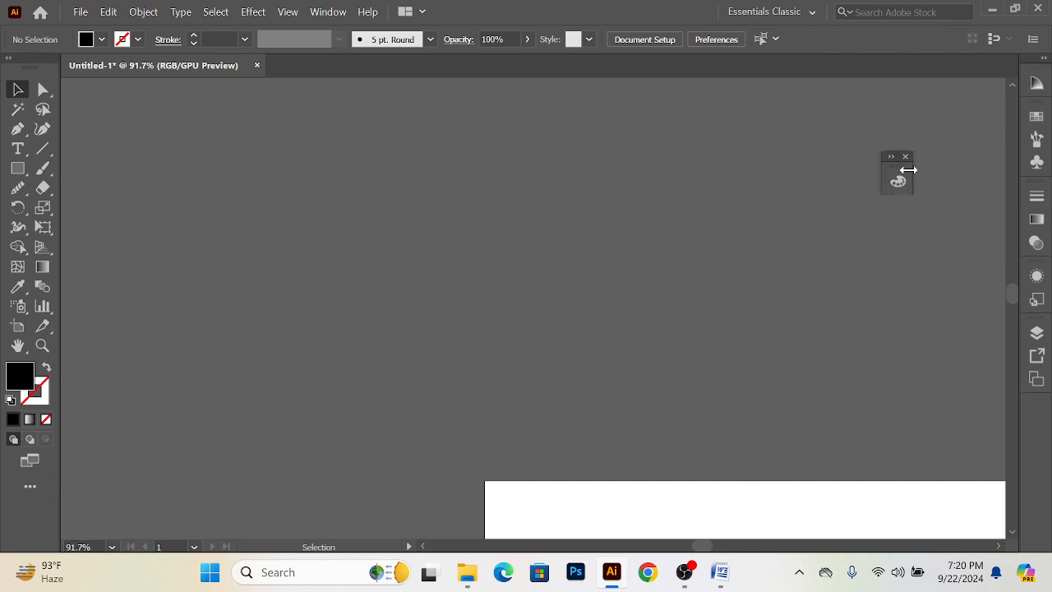
left_click(905, 156)
left_click_drag(1037, 82, 870, 190)
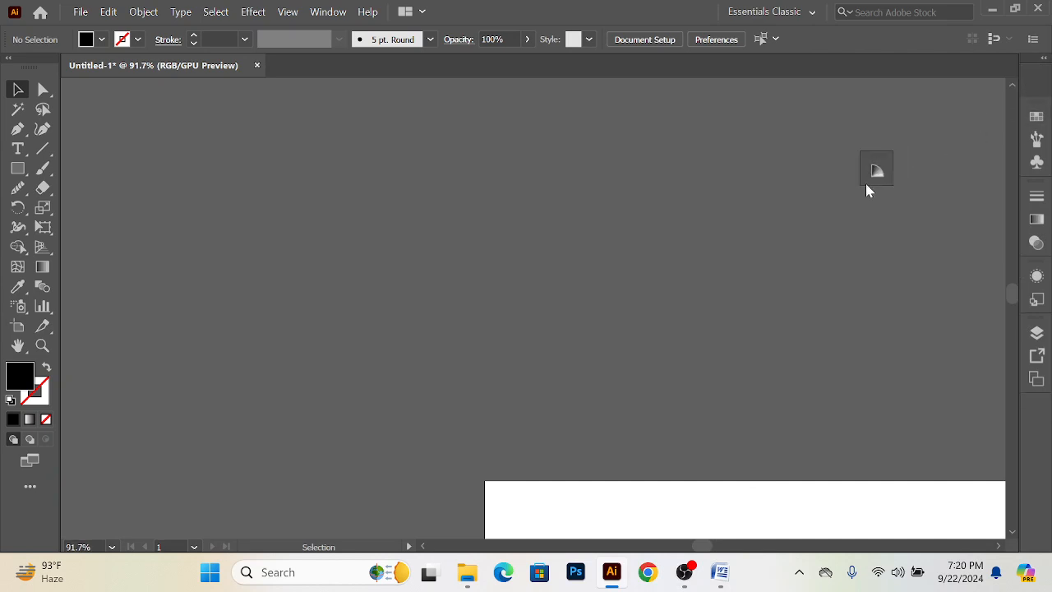
left_click(888, 143)
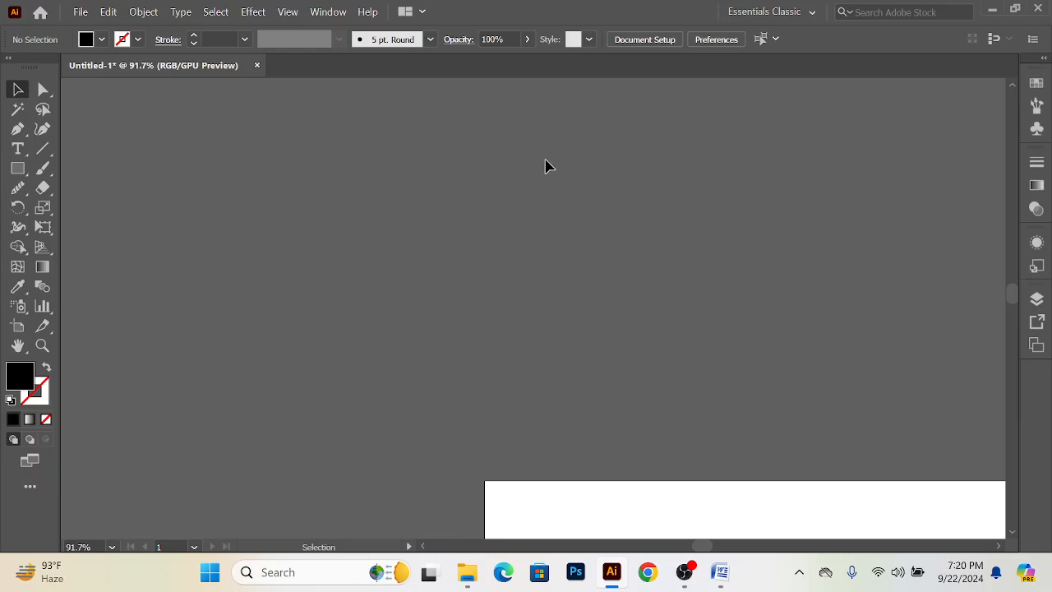
Step: Reset the Essentials Classic workspace to restore its default panels
left_click(322, 12)
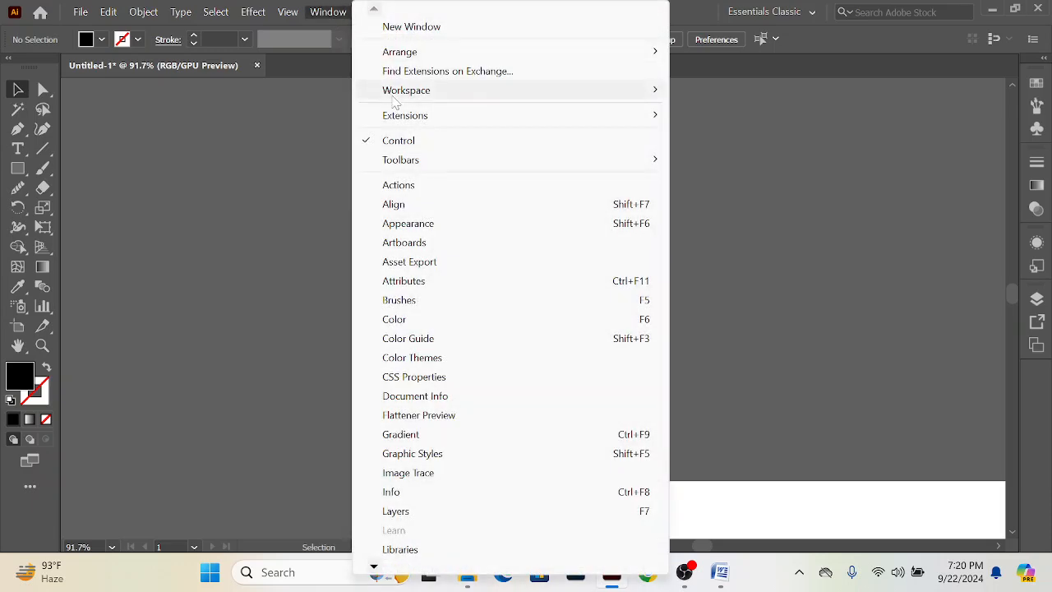
mouse_move(395, 101)
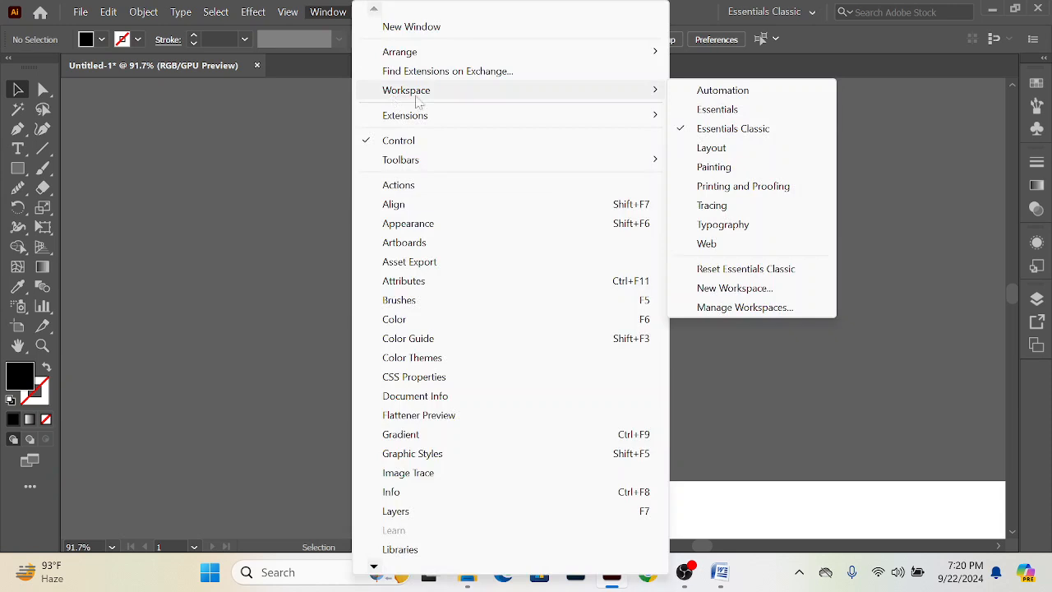
left_click(739, 274)
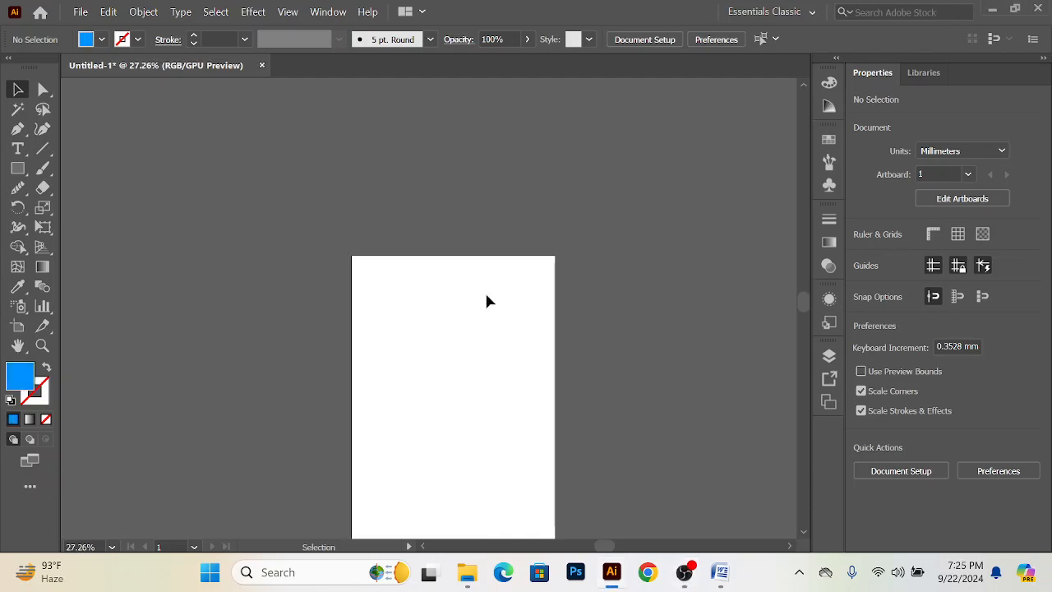
Step: Place a new point text above and to the left of the artboard reading "Class 0: Intrudacation to"
left_click(19, 153)
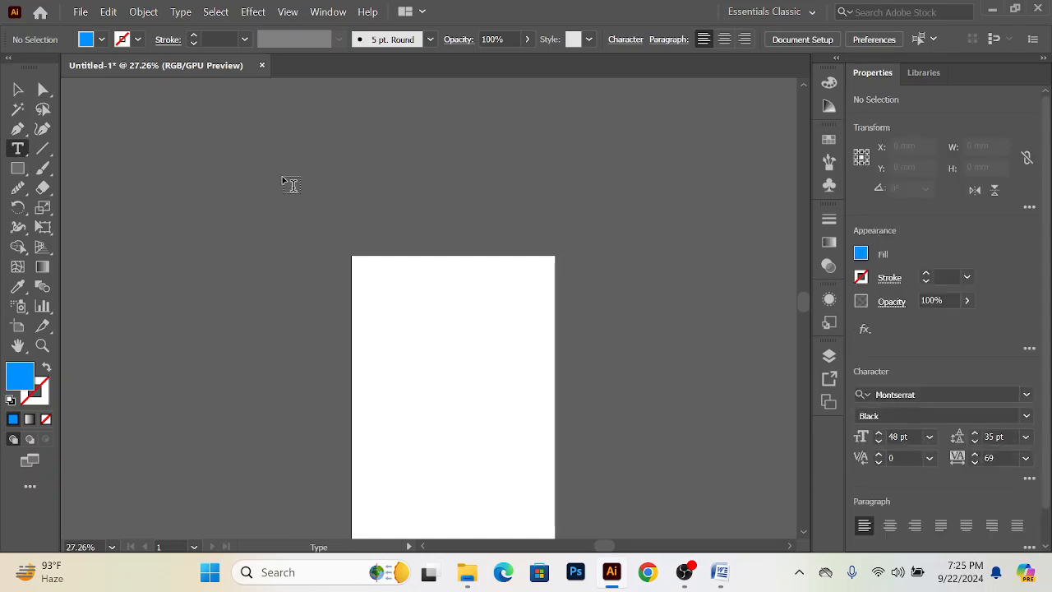
left_click(185, 174)
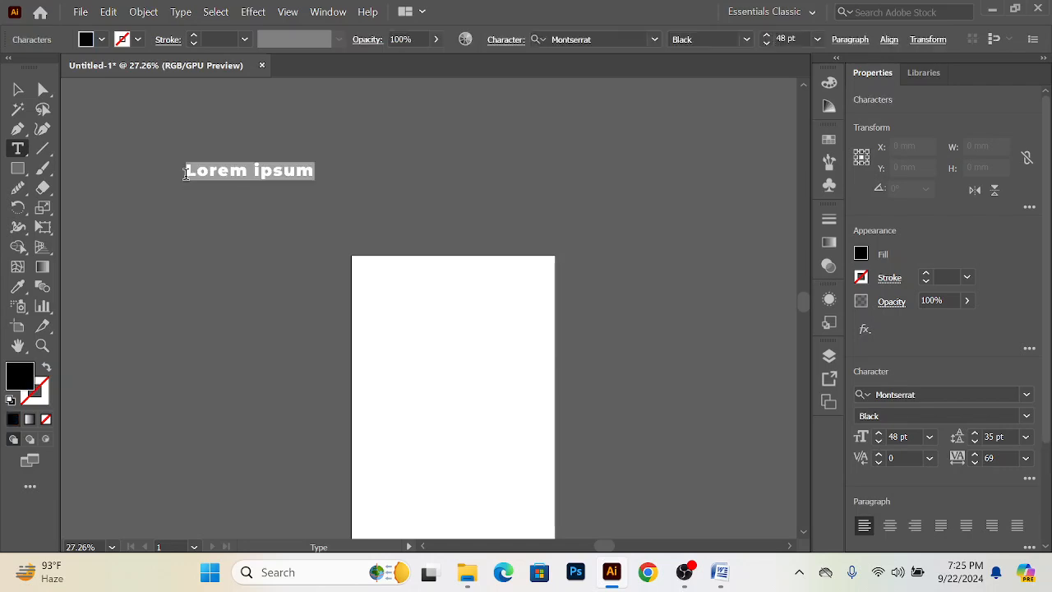
type("C;as")
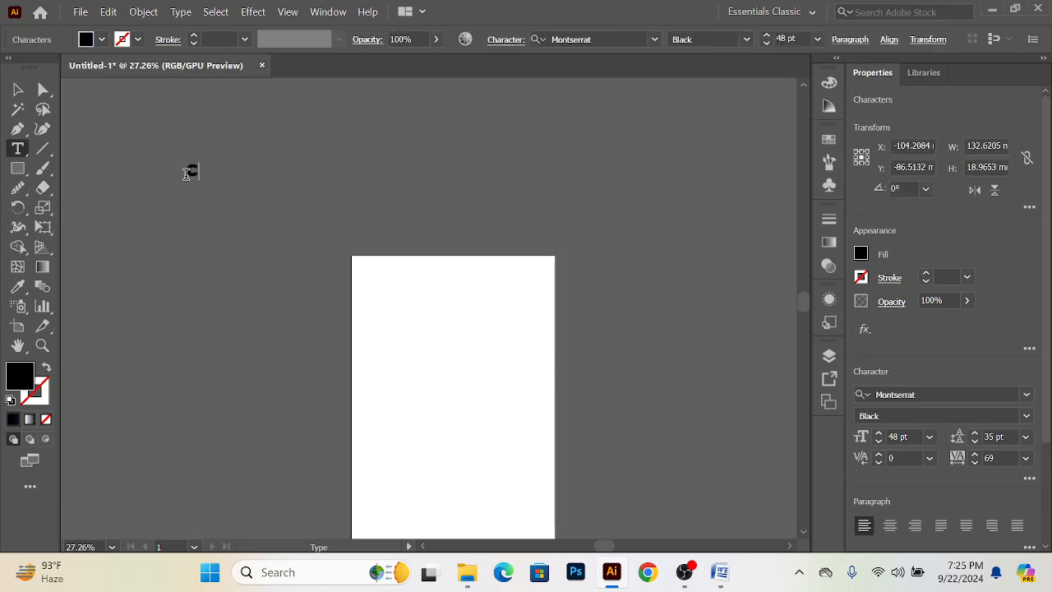
key("BackSpace")
key("BackSpace")
key("BackSpace")
type("lass")
key("BackSpace")
type("2")
key("BackSpace")
key("BackSpace")
key("BackSpace")
type(": Ind")
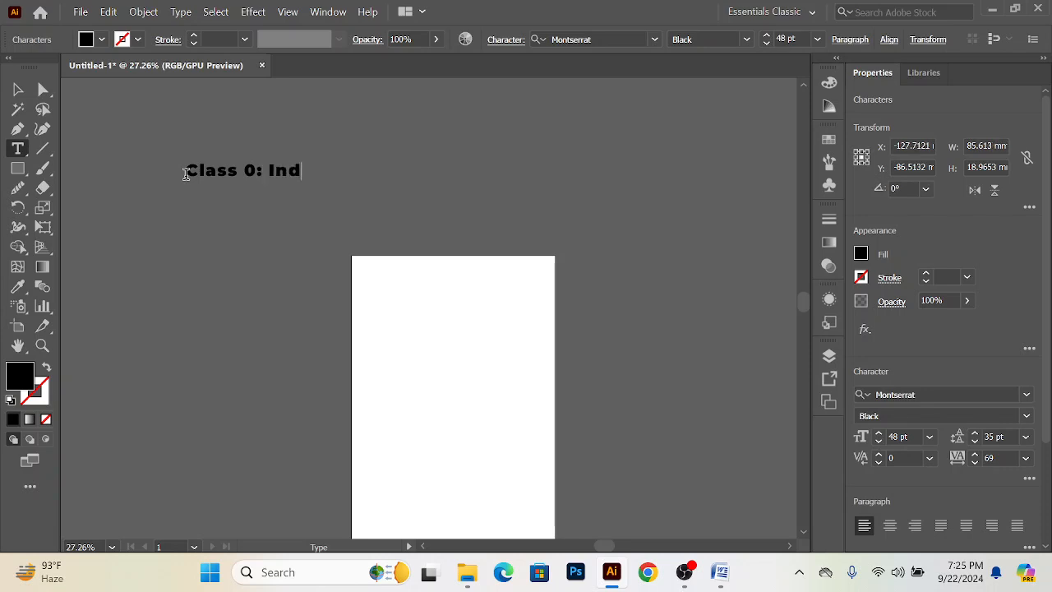
key("BackSpace")
type("trudac")
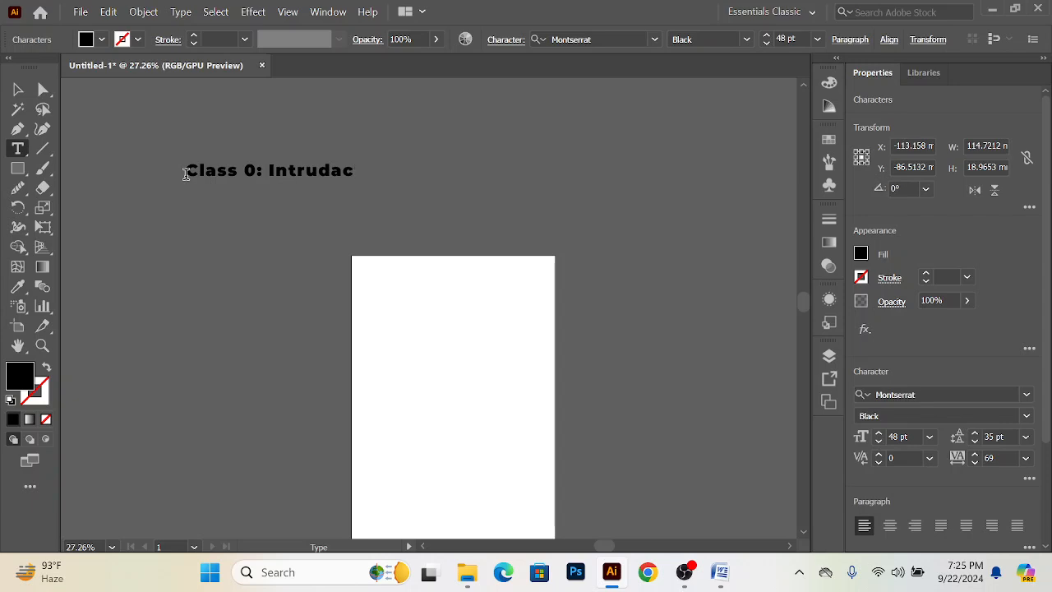
type("ation to")
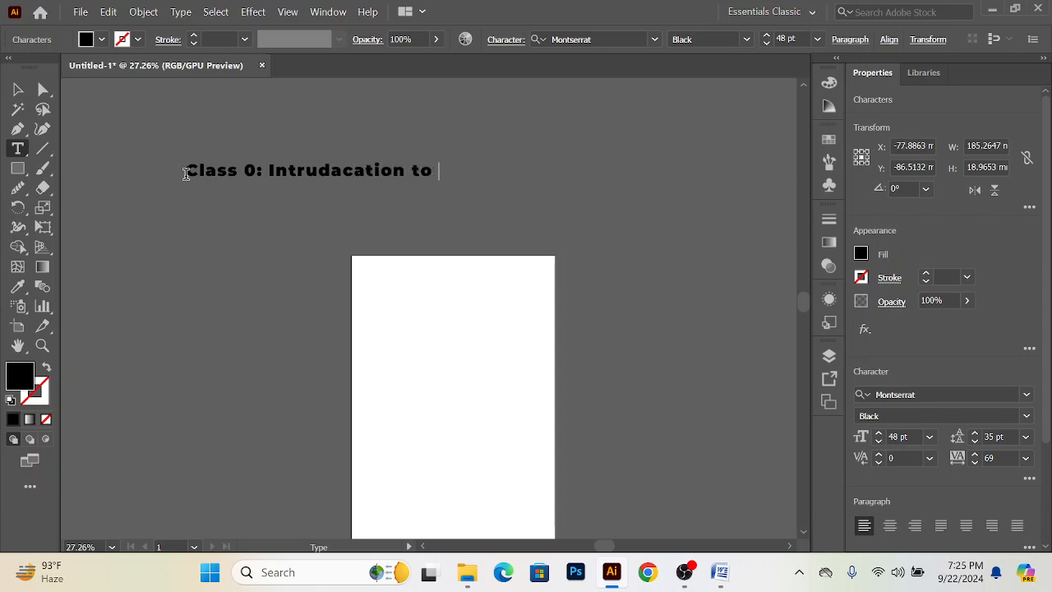
Step: Change the "u" in "Intrudacation" to "o" in the new text line
left_click(320, 172)
key("BackSpace")
type("o ")
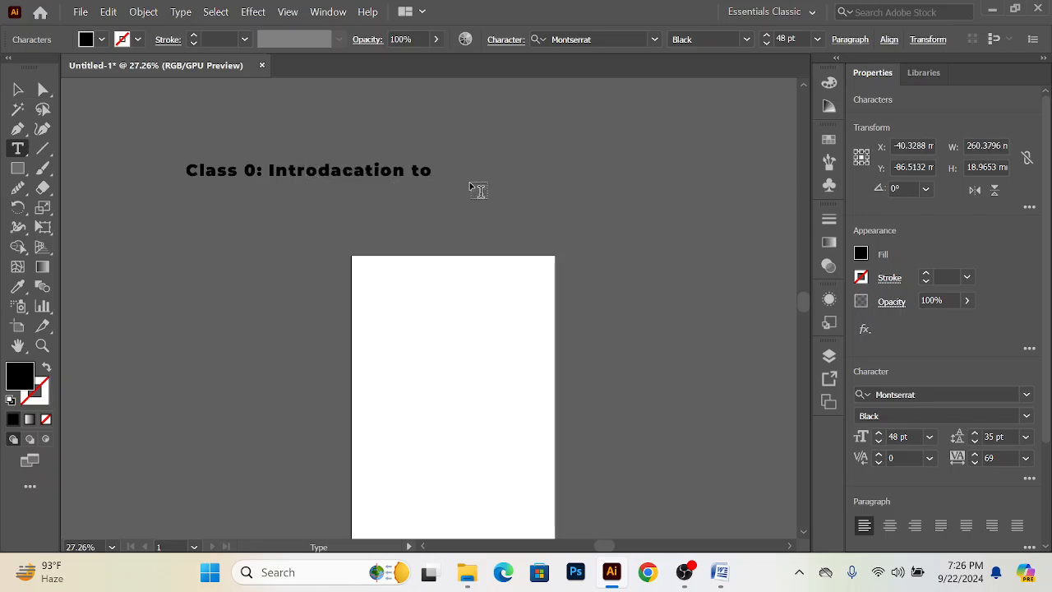
Step: Complete the line by adding "Adobe Illustrator Tools" after "Class 0: Introdacation to"
type("Graphic")
key("BackSpace")
key("BackSpace")
key("BackSpace")
key("BackSpace")
key("BackSpace")
key("BackSpace")
type("Adober")
key("BackSpace")
type("Illsu")
key("BackSpace")
key("BackSpace")
type("ustrayt")
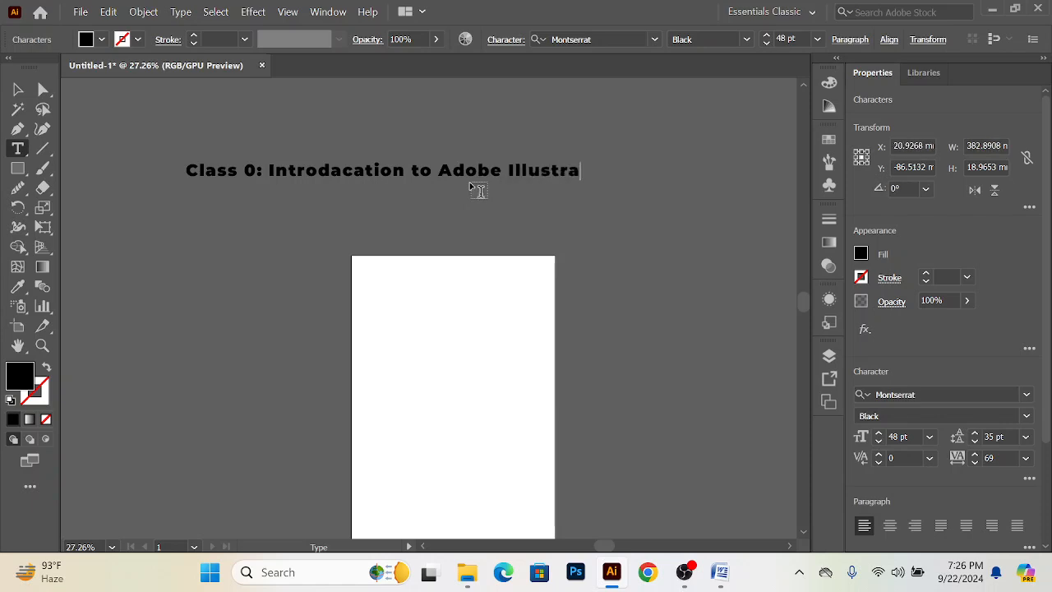
key("BackSpace")
key("BackSpace")
type("tor Tools")
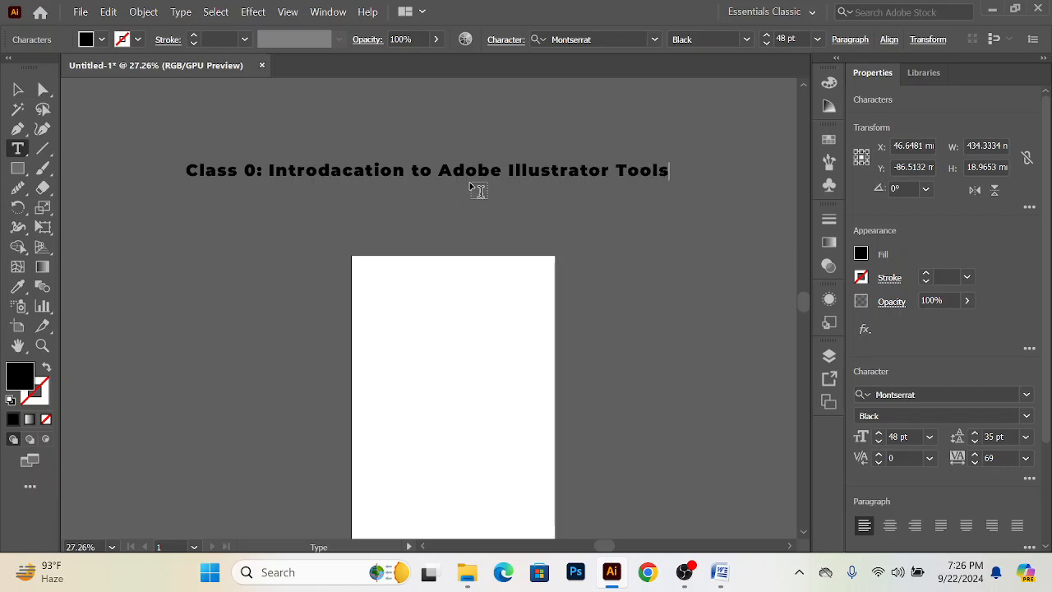
Step: Move the "Class 0" title line slightly right and down above the artboard, then deselect it
left_click(18, 90)
left_click_drag(315, 180, 343, 185)
left_click(277, 216)
Step: Insert "2" after the "0" in the title line above the artboard, making it begin "Class 02:"
key("t")
left_click(283, 176)
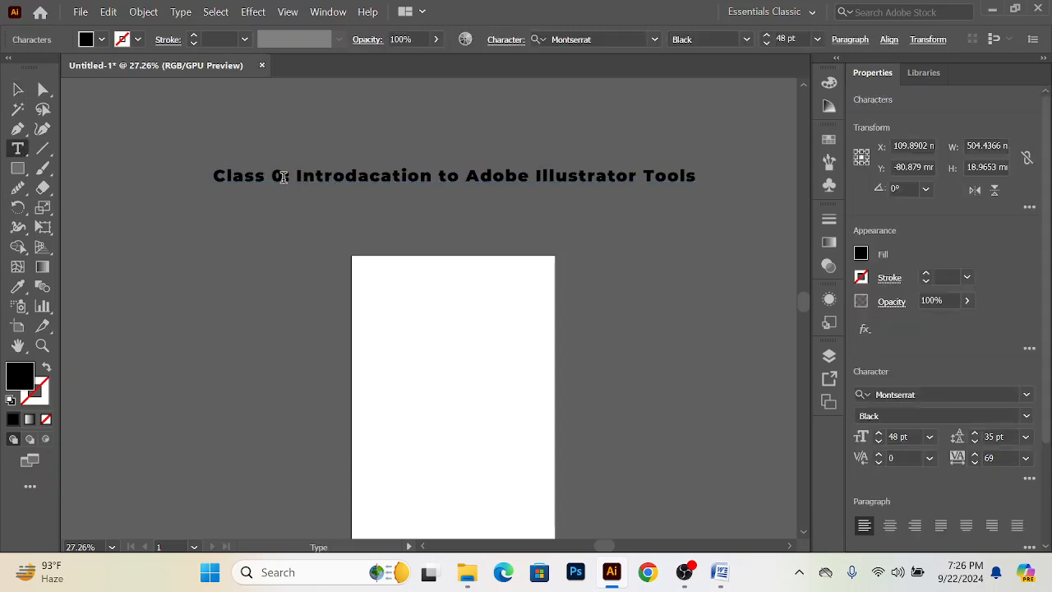
type("2")
left_click(18, 89)
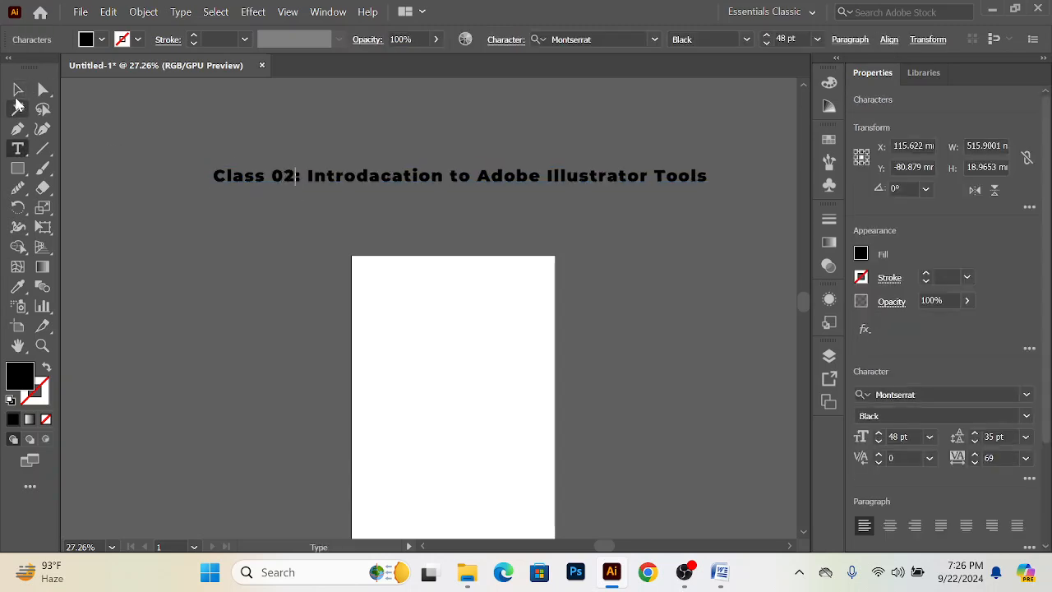
Step: Change the font of only "Class 02:" in the title line to Cooper Black, then deselect the text
triple_click(298, 181)
left_click(301, 180)
left_click_drag(301, 180, 210, 177)
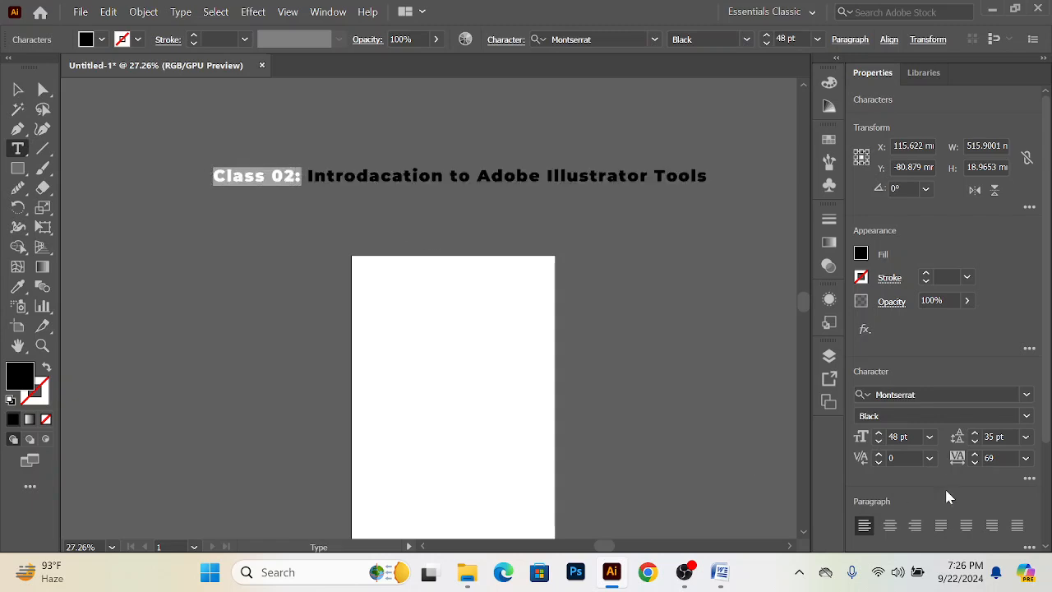
left_click(1028, 394)
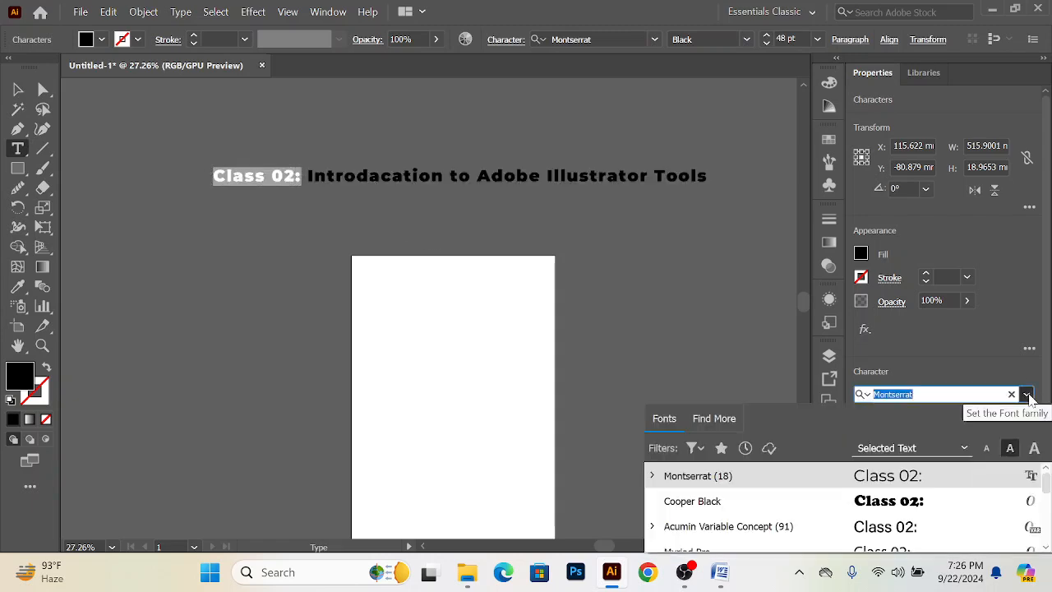
left_click(881, 502)
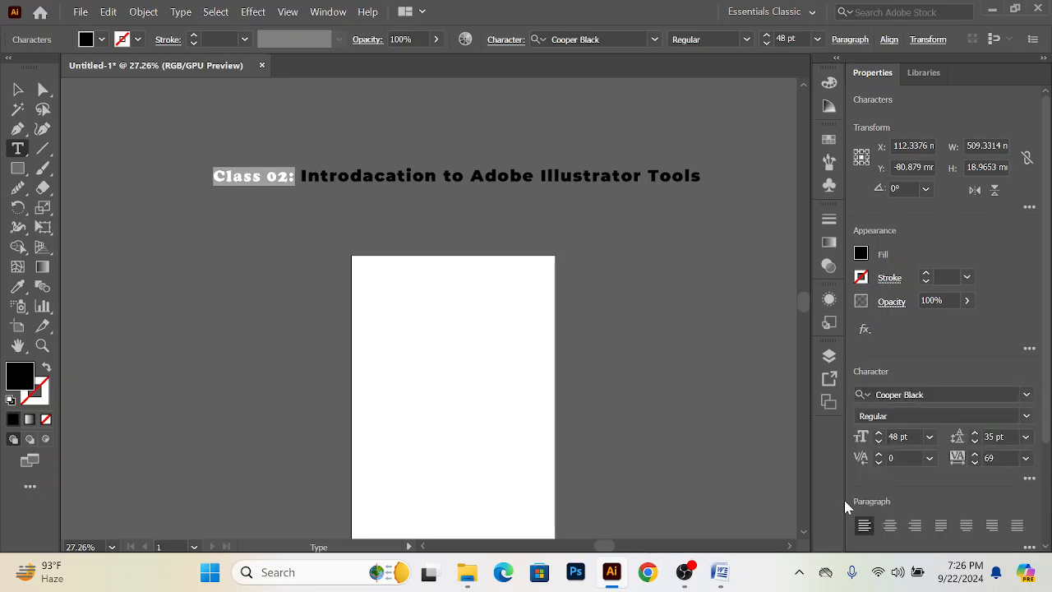
left_click(294, 212, "ctrl")
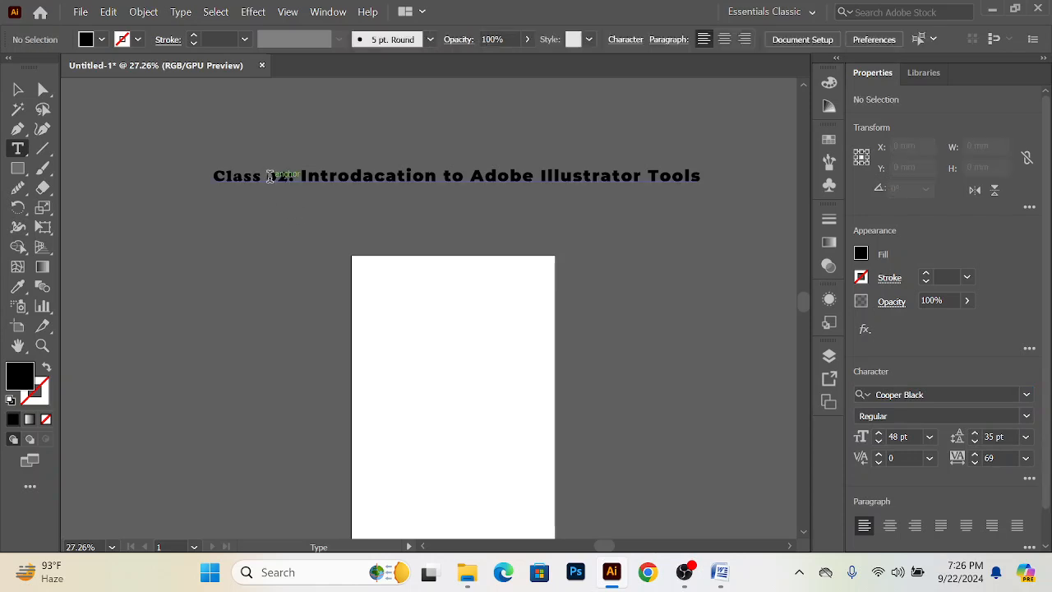
left_click_drag(300, 176, 407, 176)
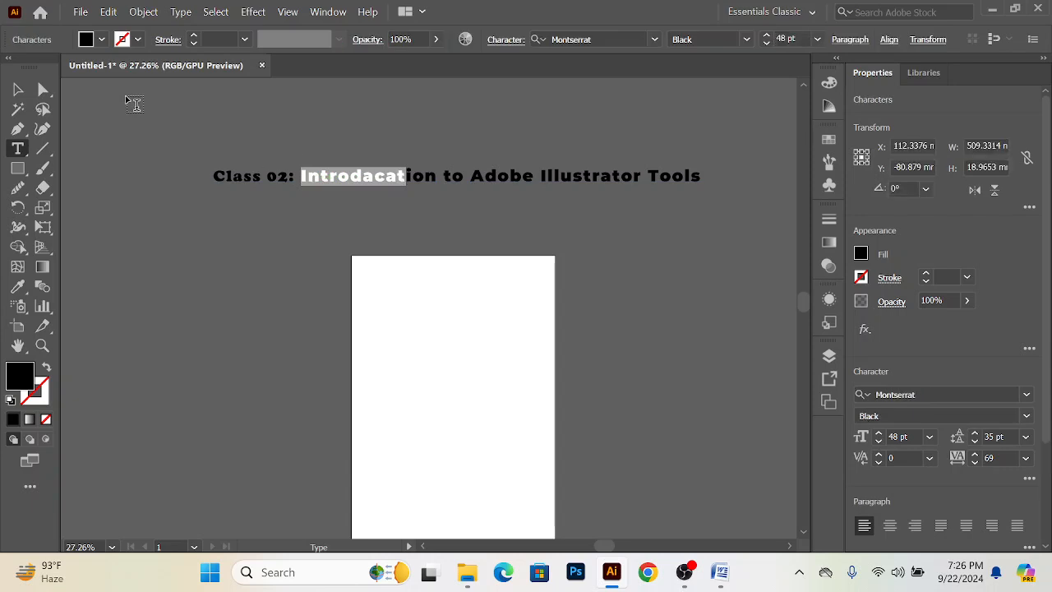
left_click(12, 89)
left_click(381, 265)
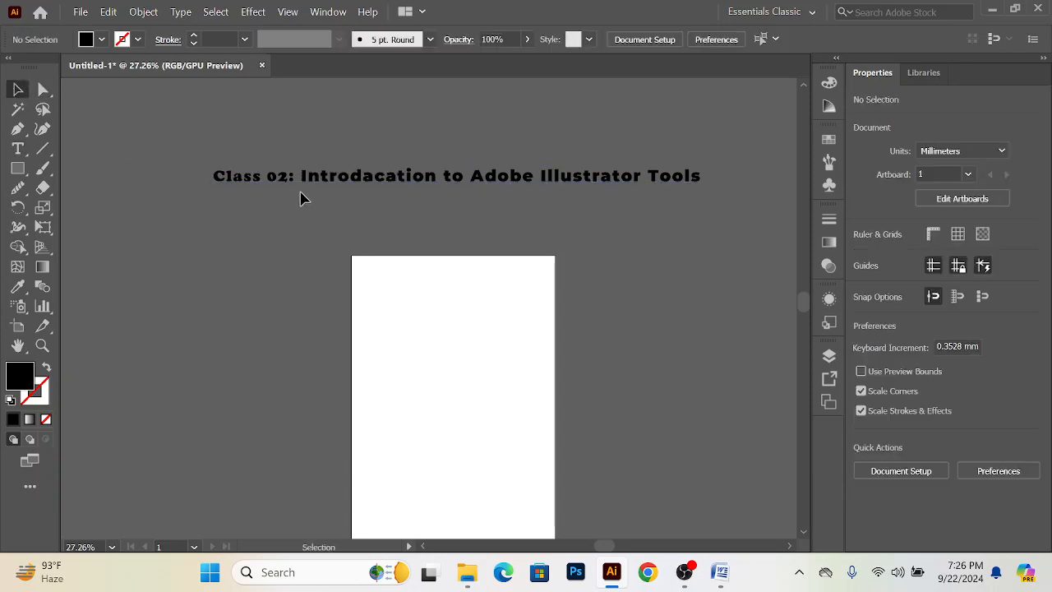
left_click(18, 148)
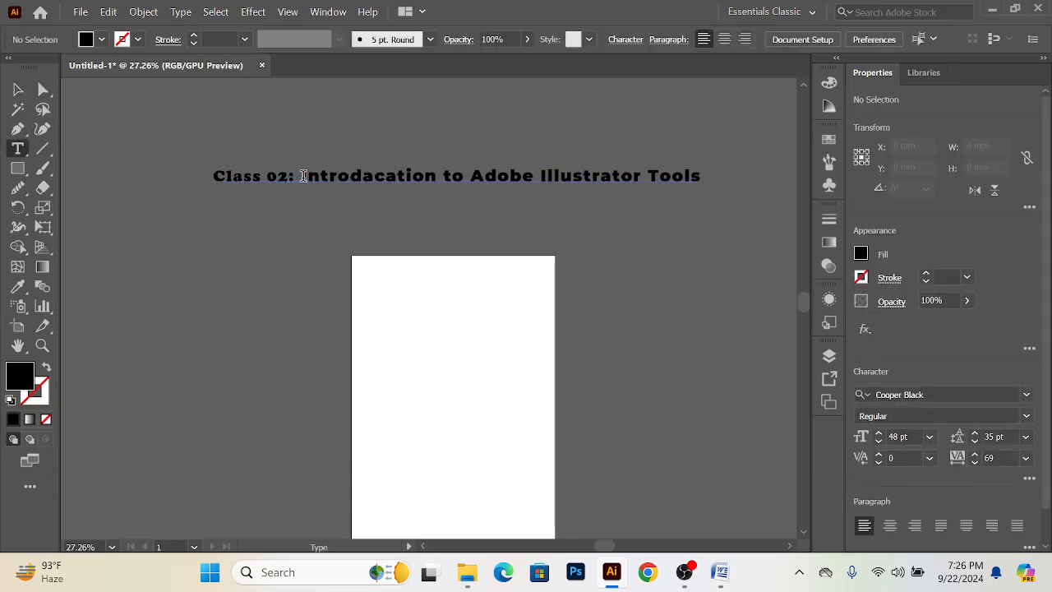
left_click_drag(302, 176, 343, 177)
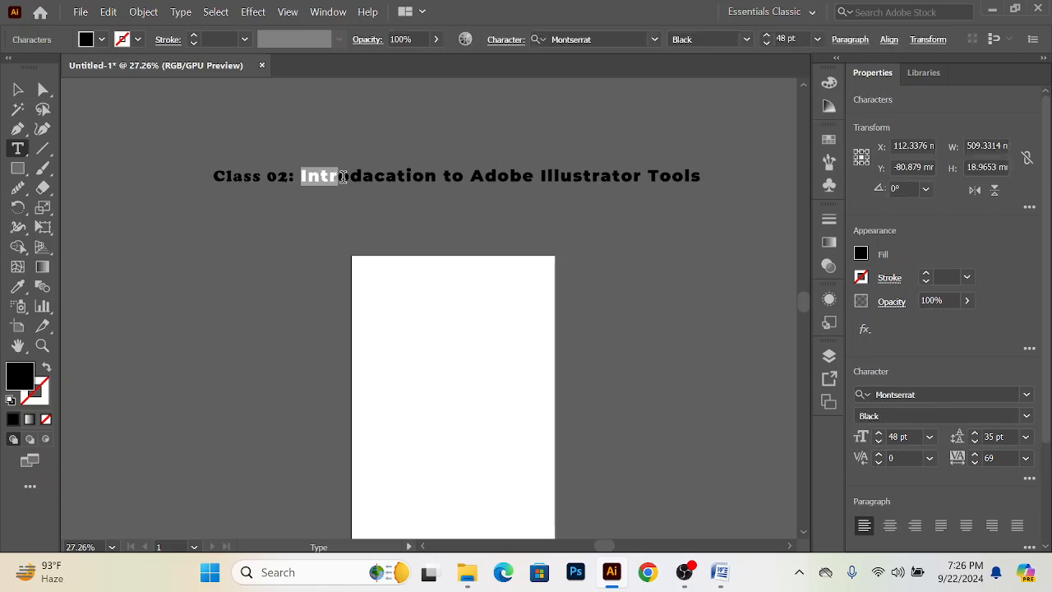
left_click(309, 174)
key("shift+Right")
key("shift+Right")
key("shift+Right")
key("shift+Right")
key("shift+Right")
key("shift+Right")
left_click(299, 177)
Step: Select "Introdacation to Adobe Illustrator Tools" in the title line and set its font size to 55 pt
left_click_drag(301, 177, 722, 183)
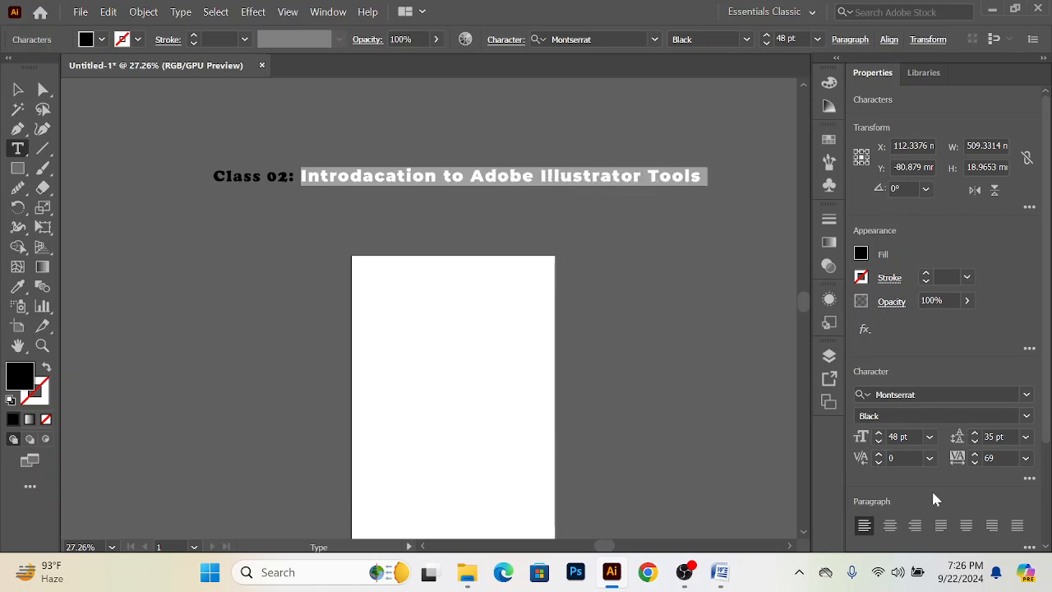
left_click(1027, 395)
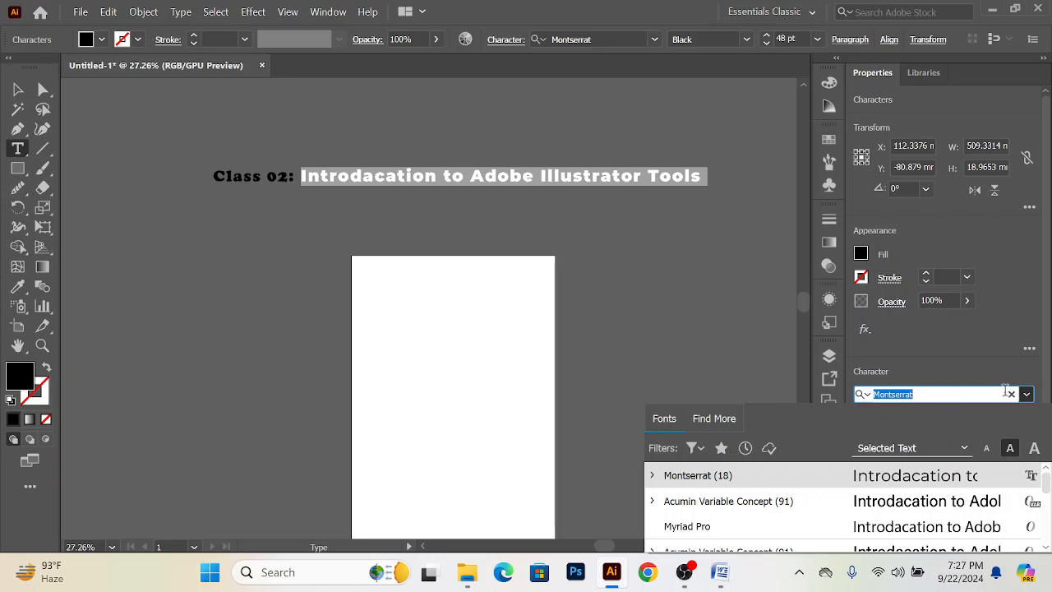
left_click(1028, 397)
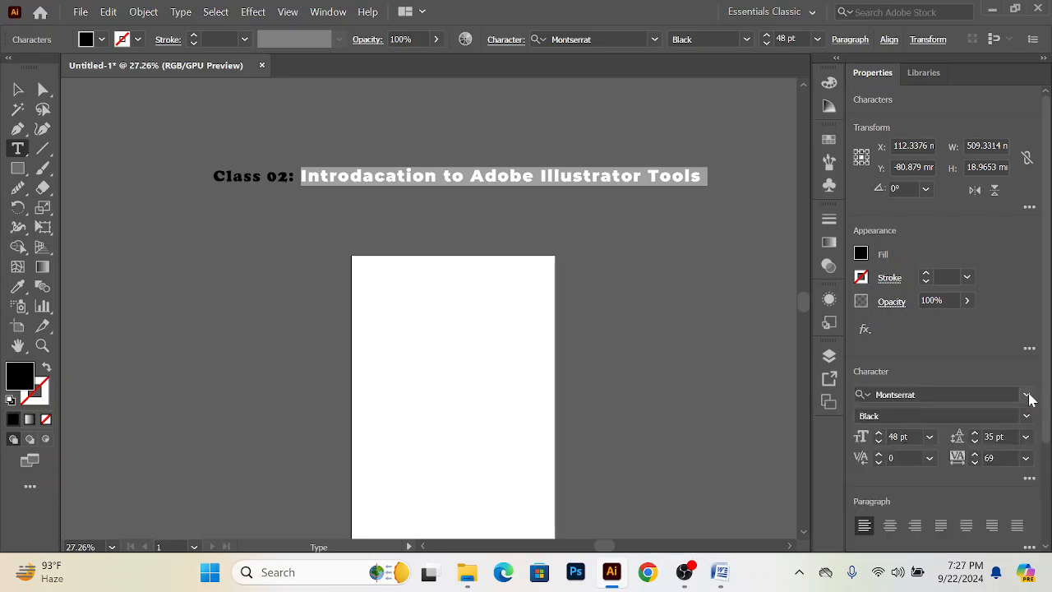
left_click(879, 433)
left_click(878, 434)
left_click(879, 433)
left_click(879, 433)
left_click(879, 433)
left_click(879, 433)
left_click(879, 433)
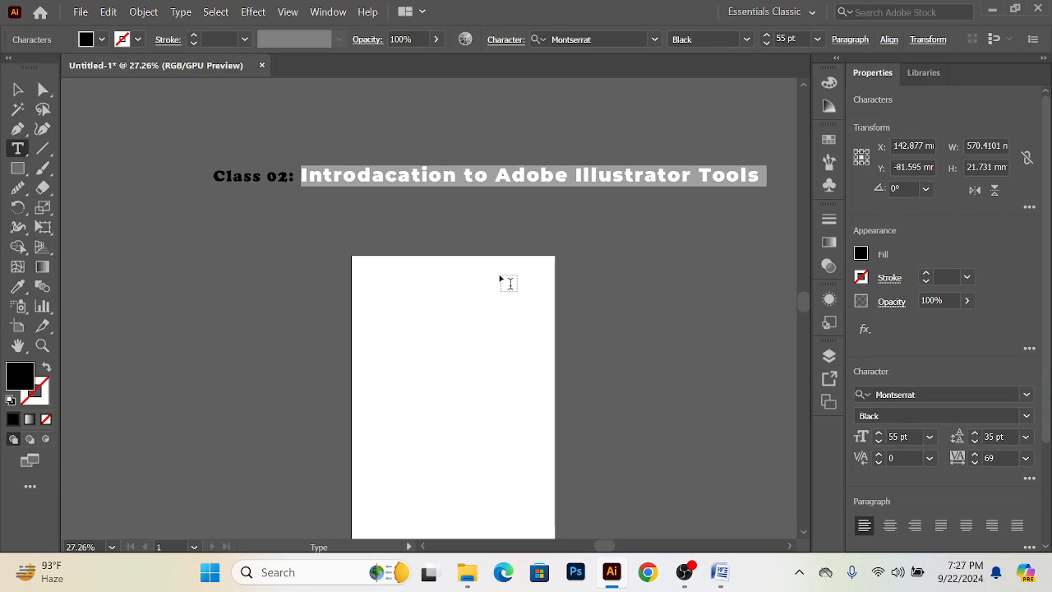
Step: Fill the selected "Introdacation to Adobe Illustrator Tools" text with red F40000 and deselect it
double_click(27, 376)
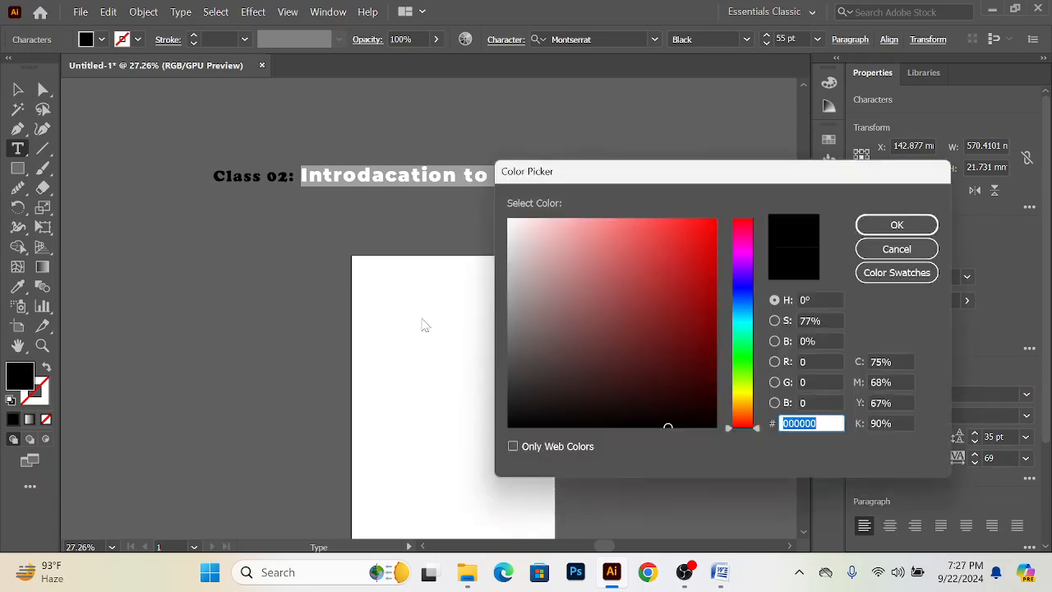
left_click_drag(634, 318, 730, 225)
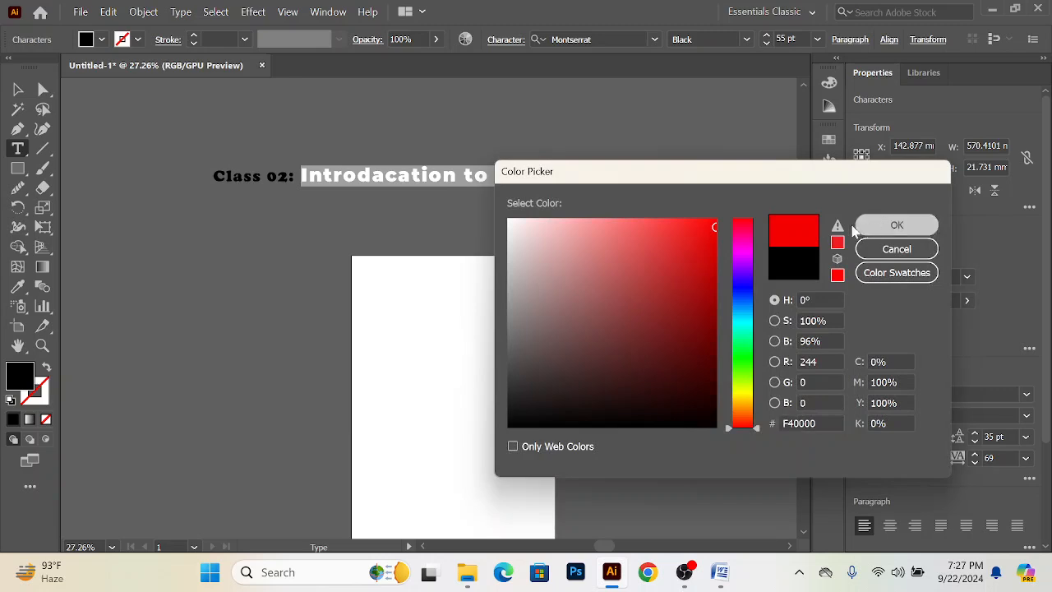
left_click(896, 226)
left_click(18, 90)
left_click(185, 177)
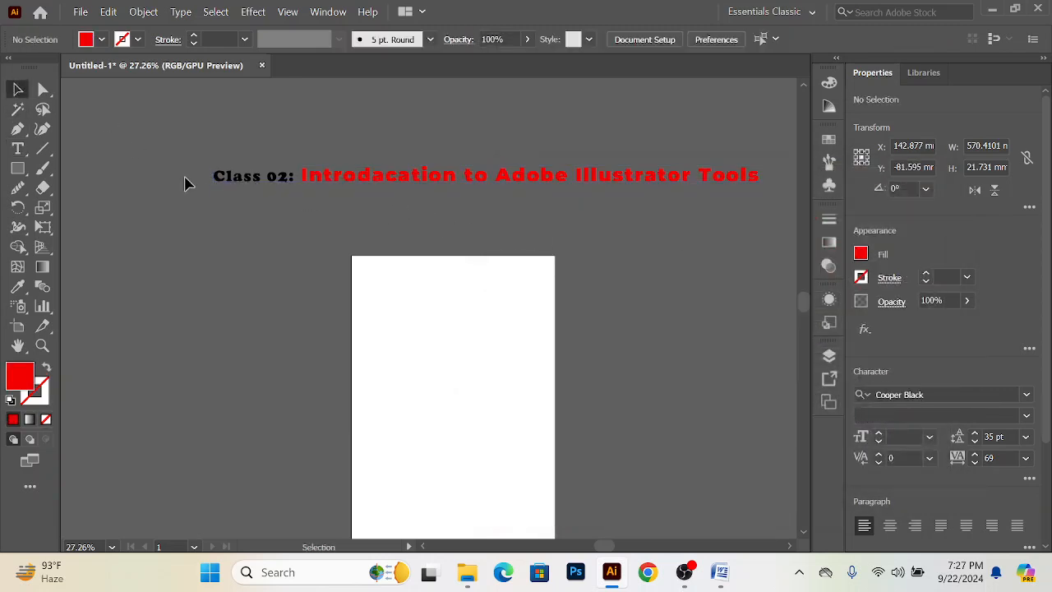
Step: Recolor only "Class 02:" in the title line with the light blue swatch and deselect the text
double_click(267, 185)
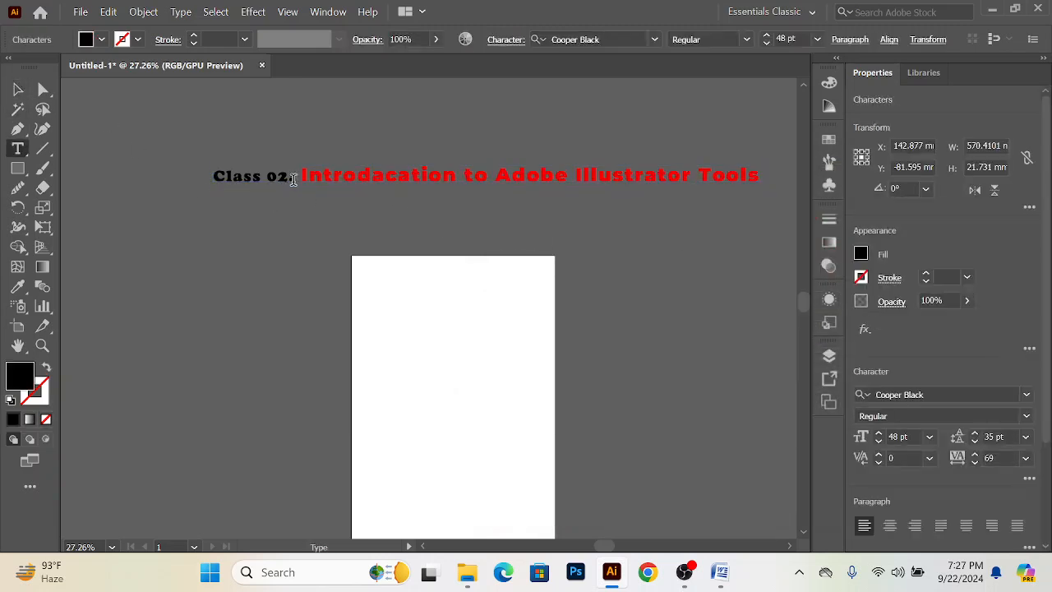
left_click_drag(297, 180, 204, 175)
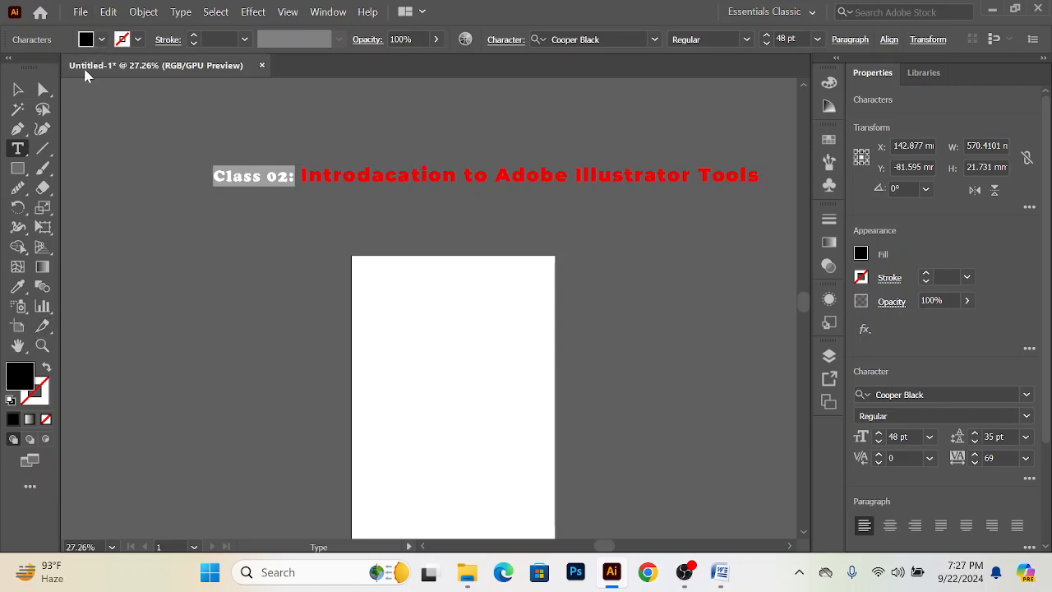
left_click(101, 40)
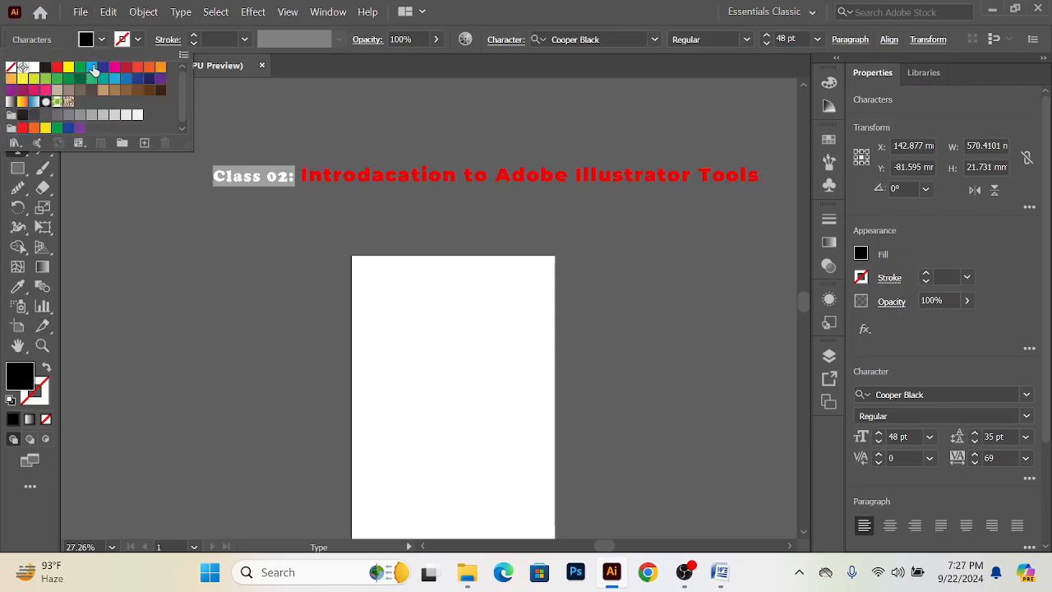
left_click(91, 67)
left_click(175, 245)
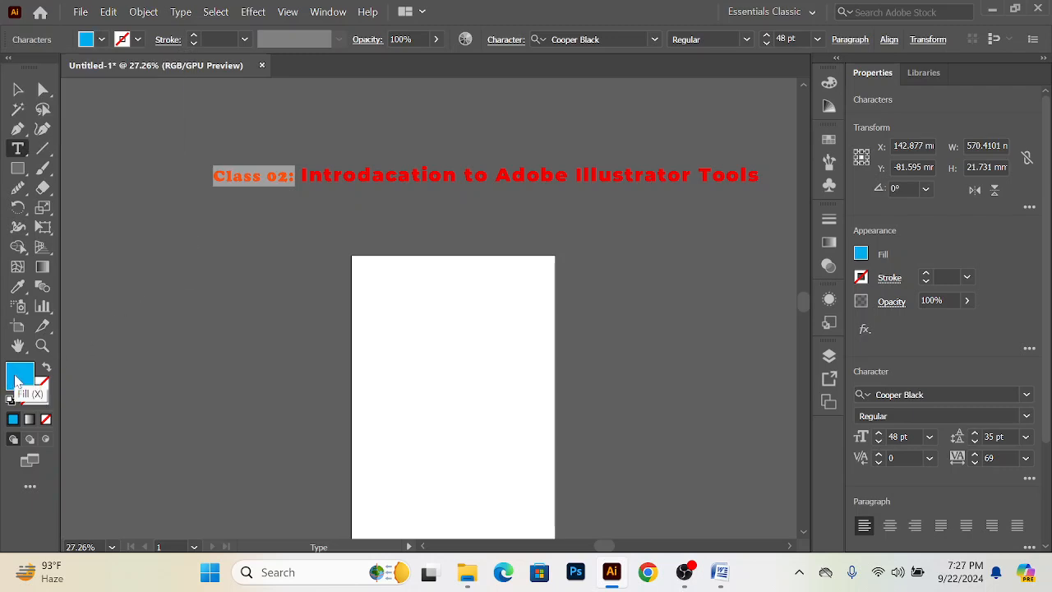
left_click(18, 89)
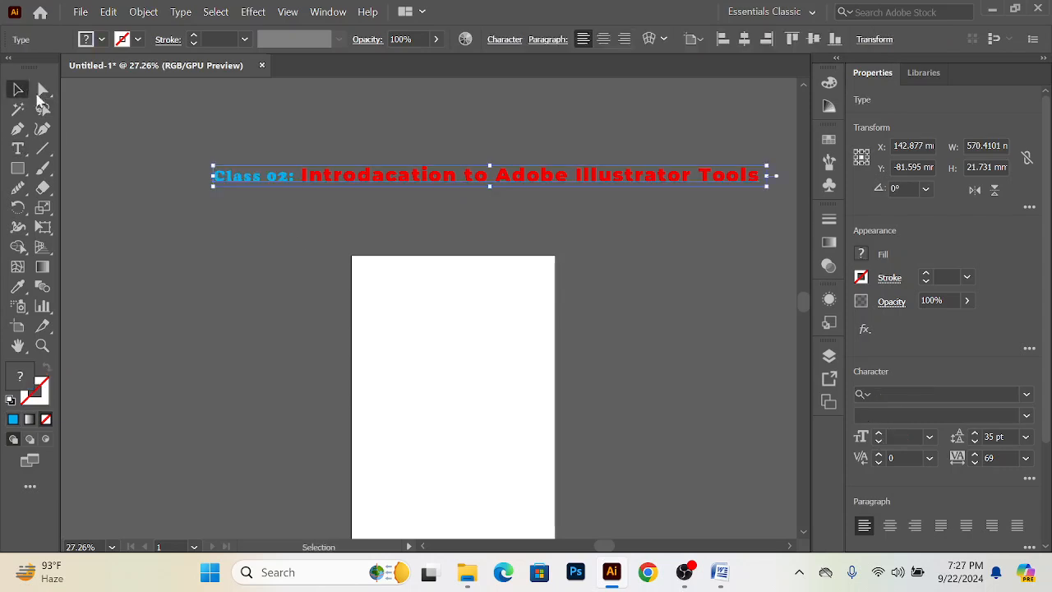
left_click(301, 247)
left_click(329, 171)
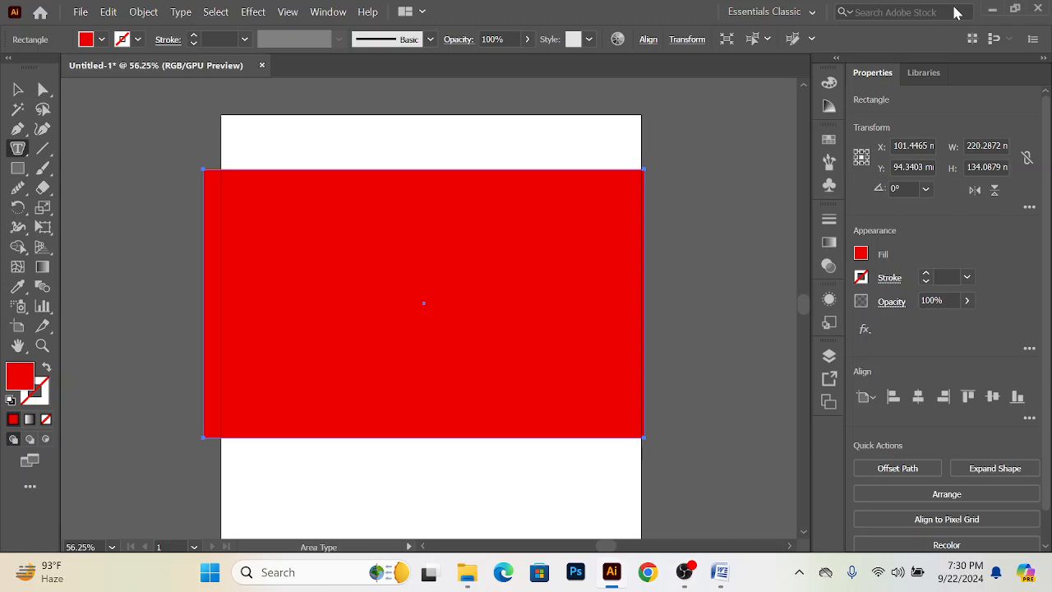
Step: Delete the existing red rectangle and draw a new one about 232 by 103 mm, overhanging the artboard's left edge
left_click(18, 151)
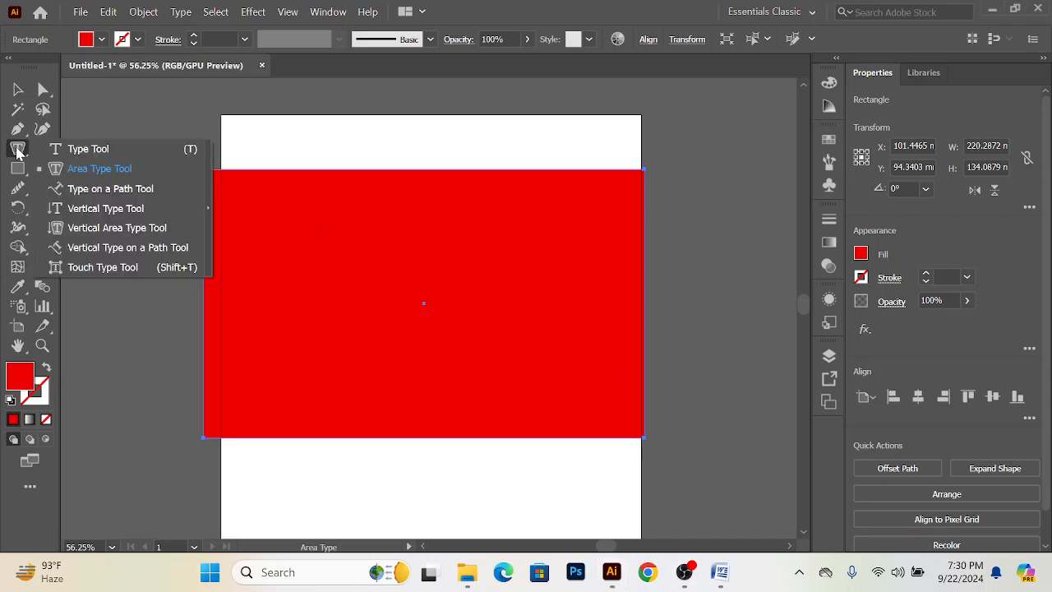
left_click(95, 171)
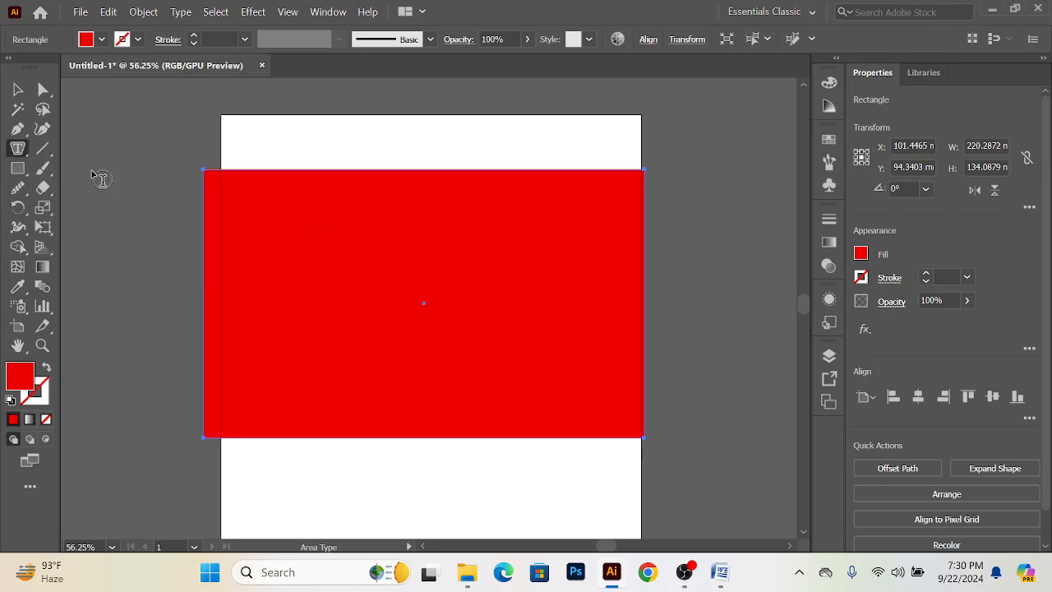
left_click(18, 89)
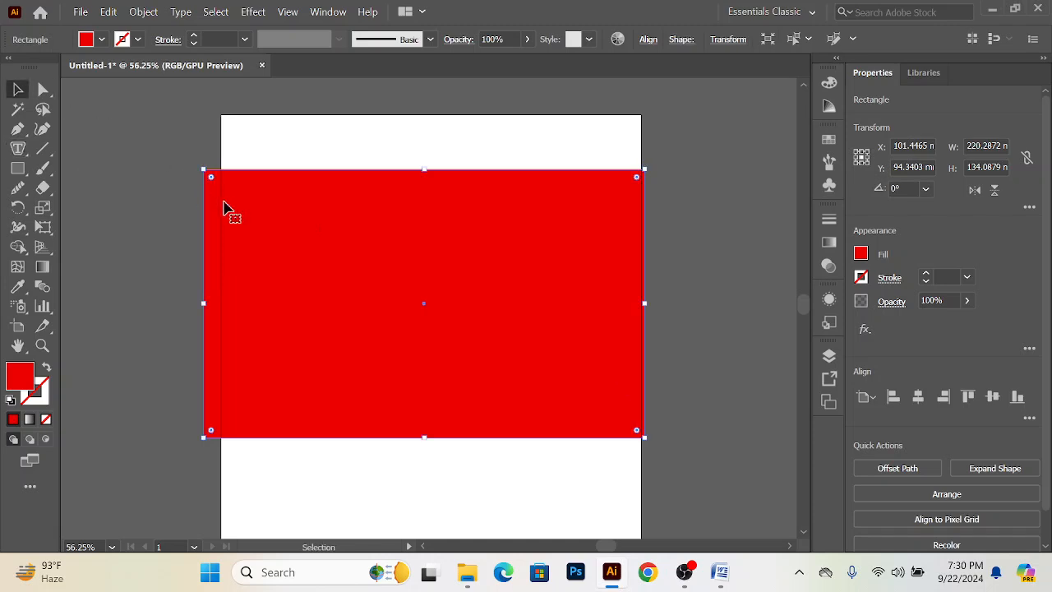
key("Delete")
left_click(18, 168)
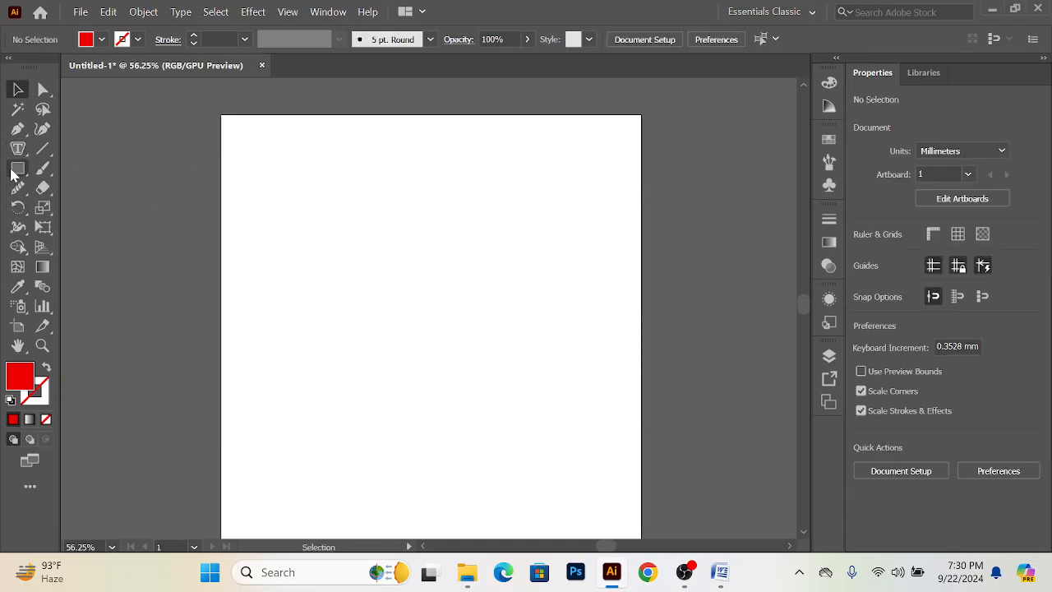
left_click_drag(151, 185, 617, 391)
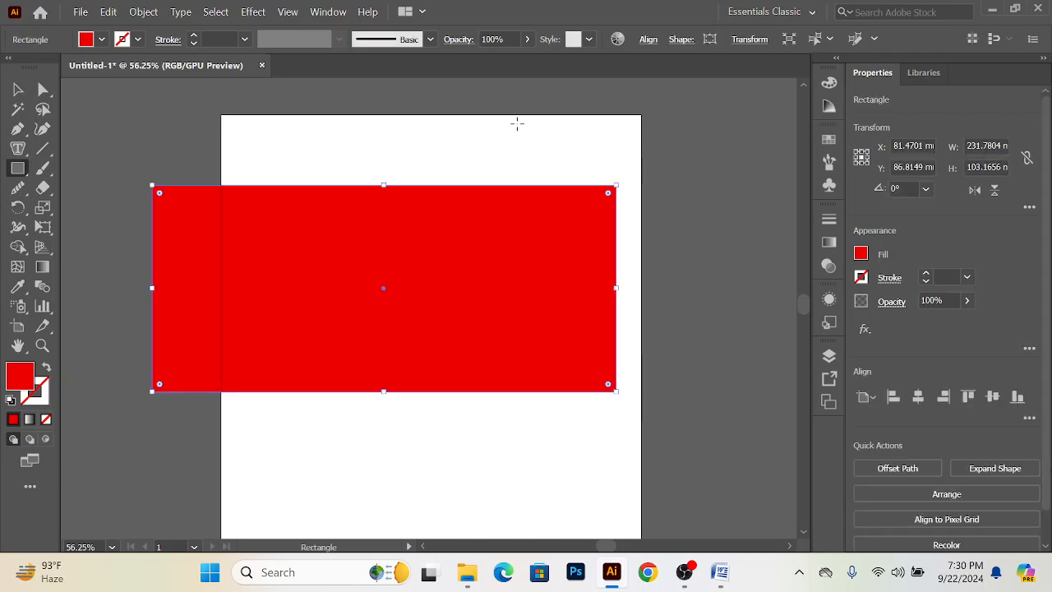
Step: Show the floating Character panel and move it slightly up and to the right over the canvas
left_click(328, 12)
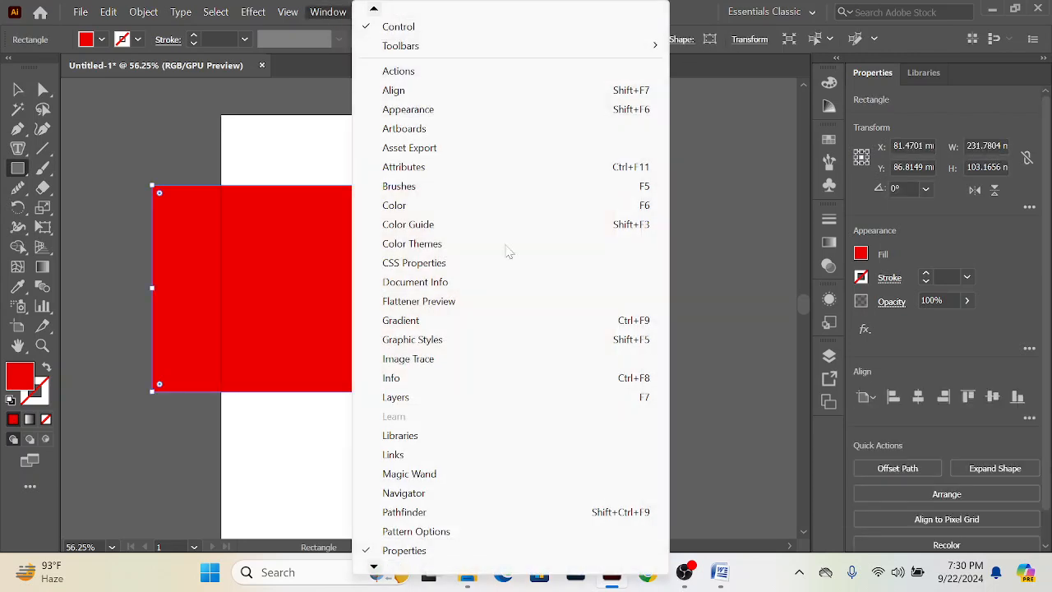
mouse_move(460, 561)
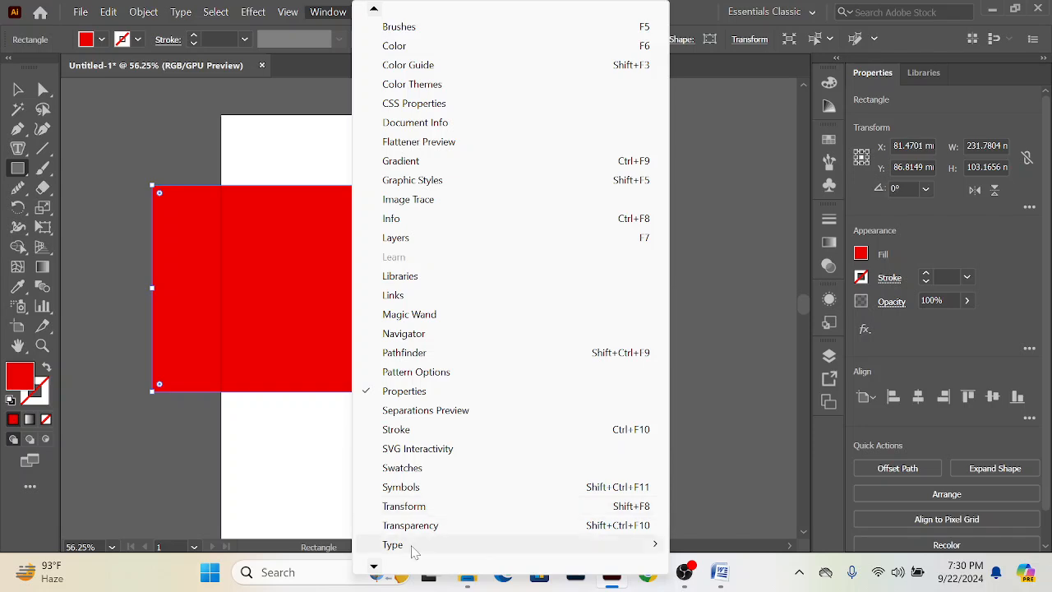
mouse_move(415, 551)
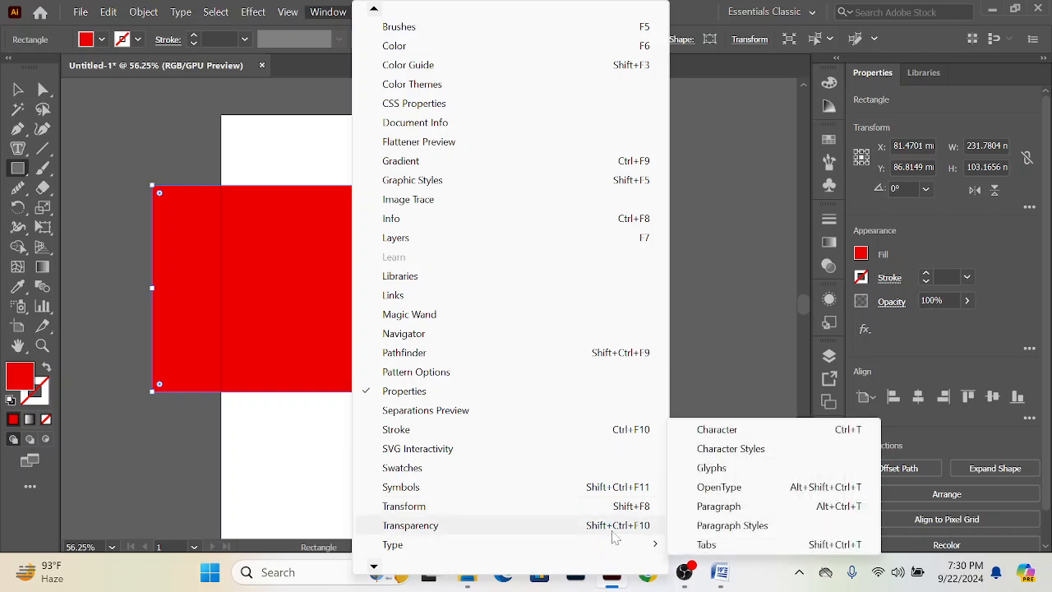
left_click(726, 438)
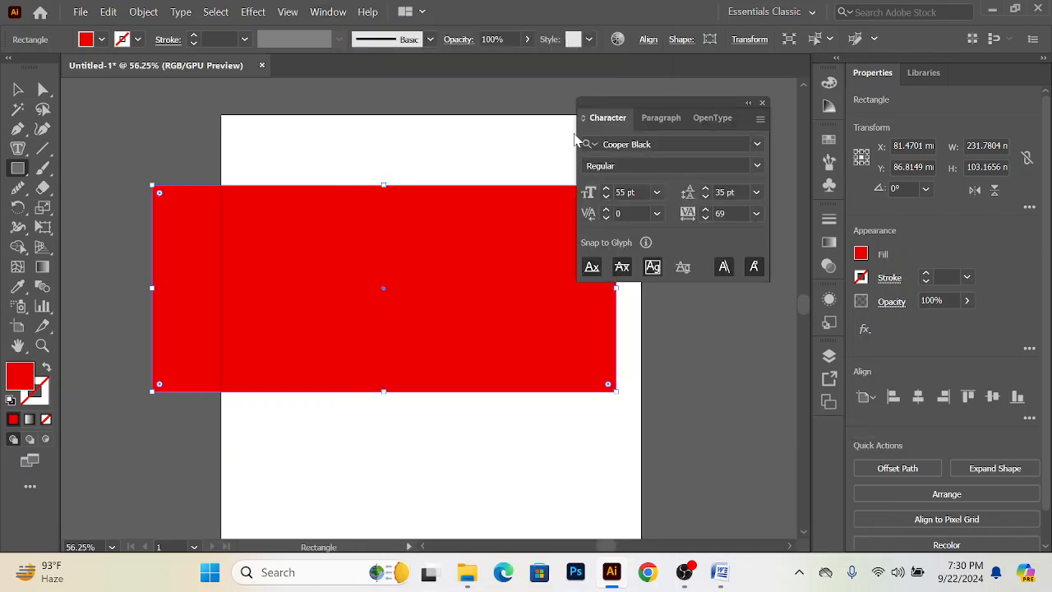
left_click_drag(635, 105, 665, 83)
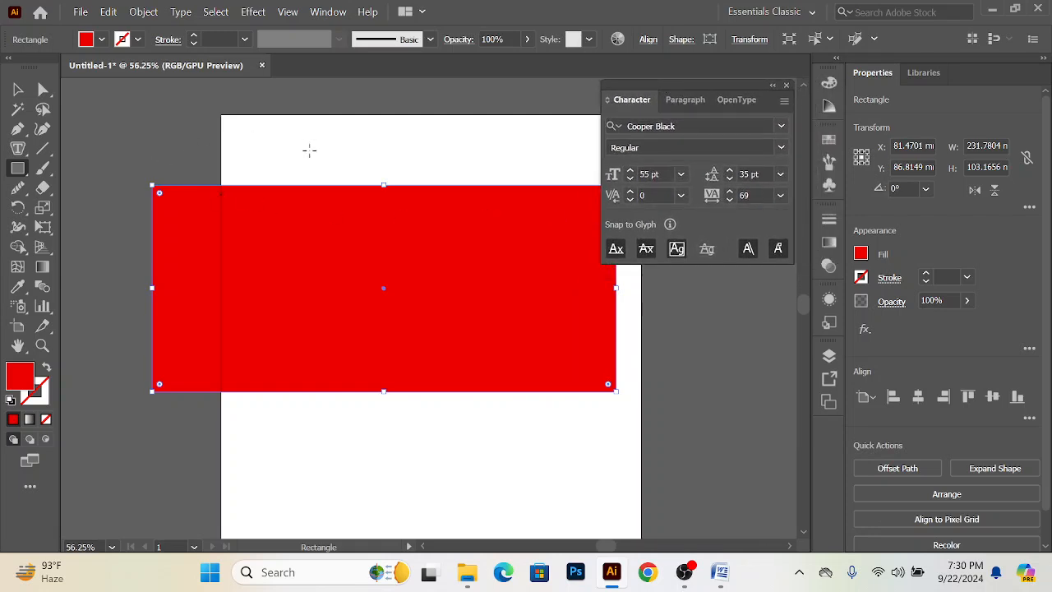
Step: Convert the red rectangle into an area type frame with the Area Type tool, starting at its upper-left corner
left_click(19, 153)
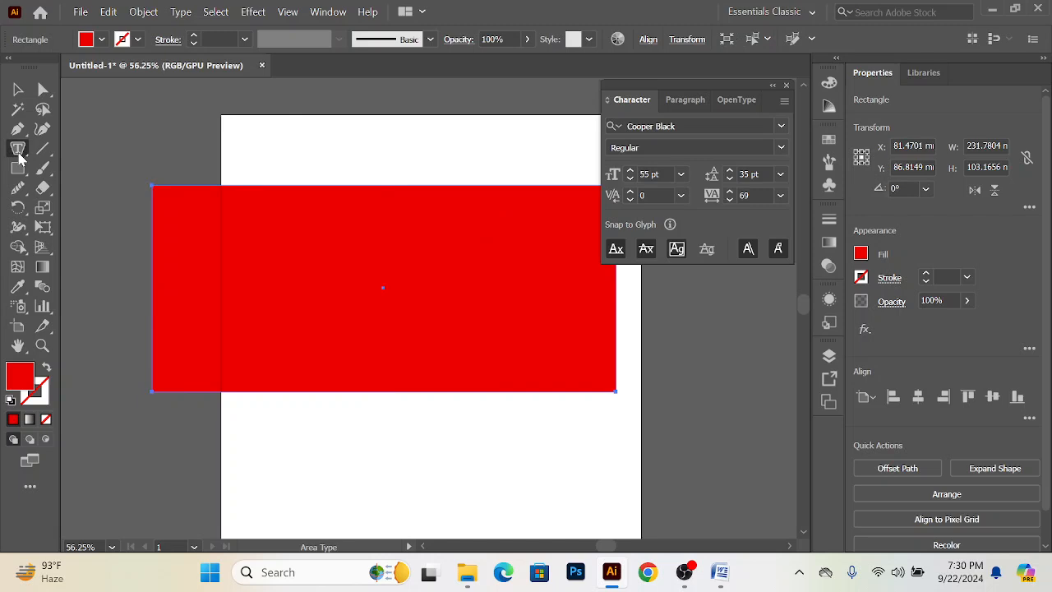
left_click(153, 190)
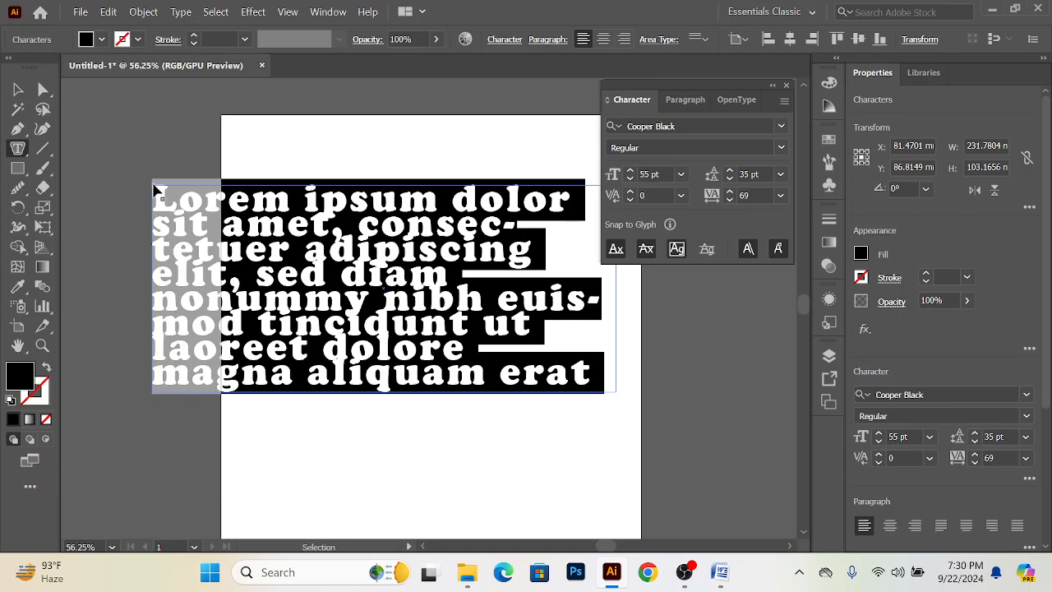
Step: Undo the area type conversion and set the character formatting to 12 pt size, 10 pt leading and 0 tracking
key("ctrl+z")
left_click(667, 173)
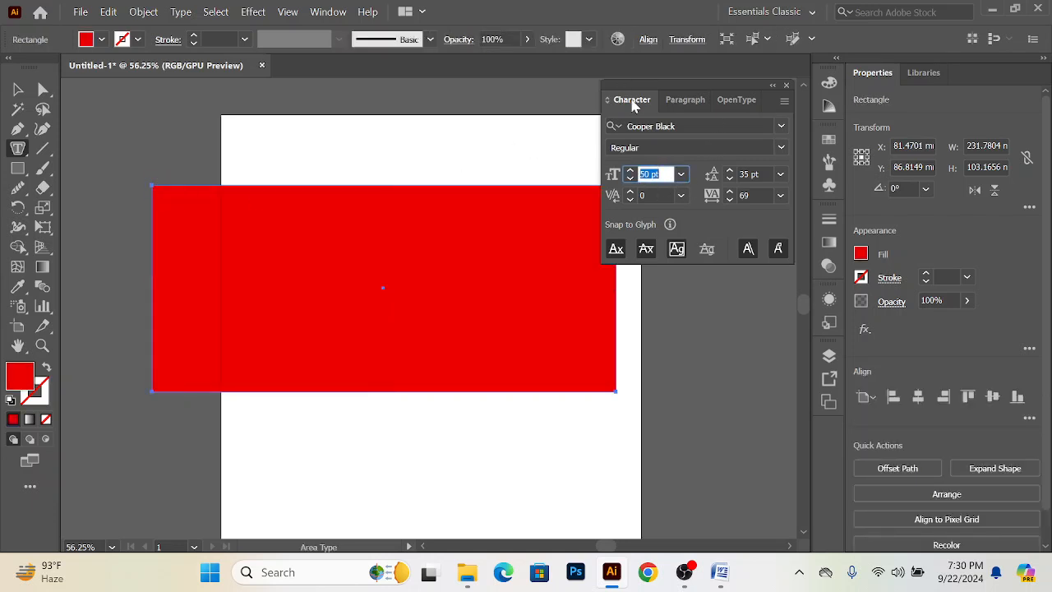
type("17")
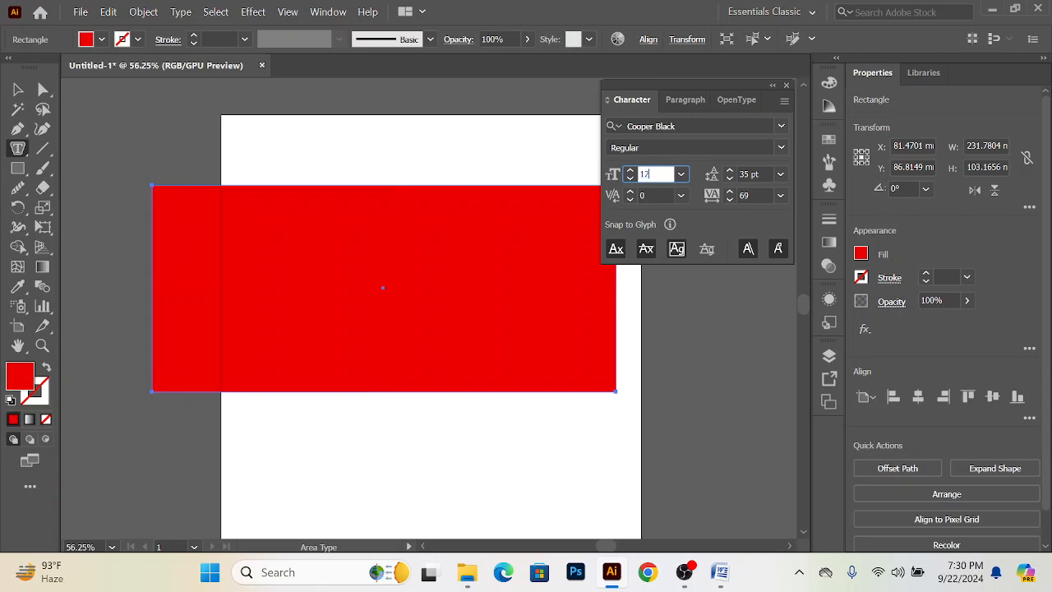
left_click(781, 179)
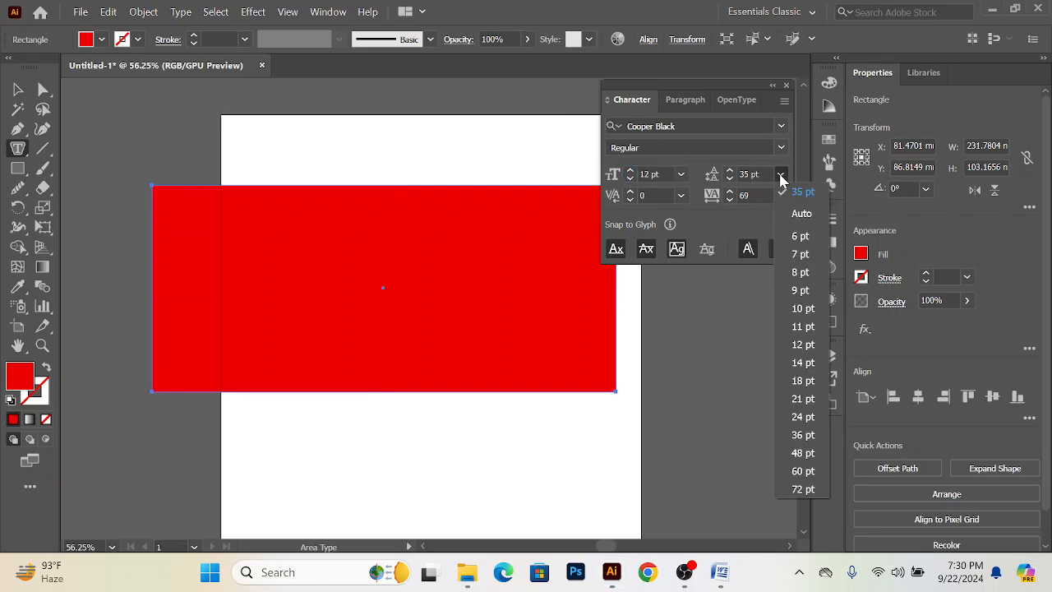
left_click(804, 309)
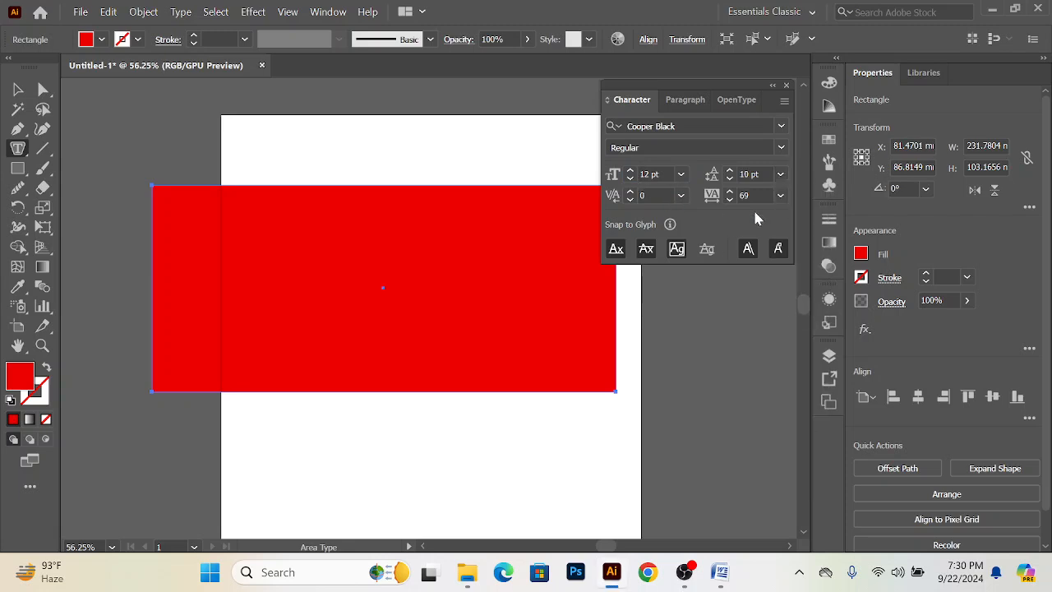
left_click(781, 196)
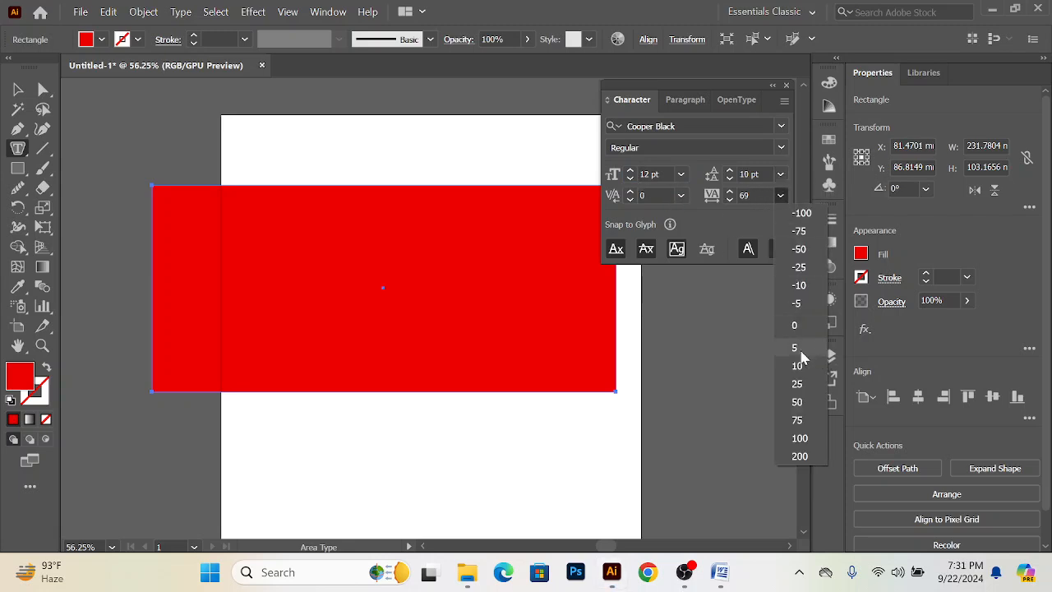
left_click(796, 329)
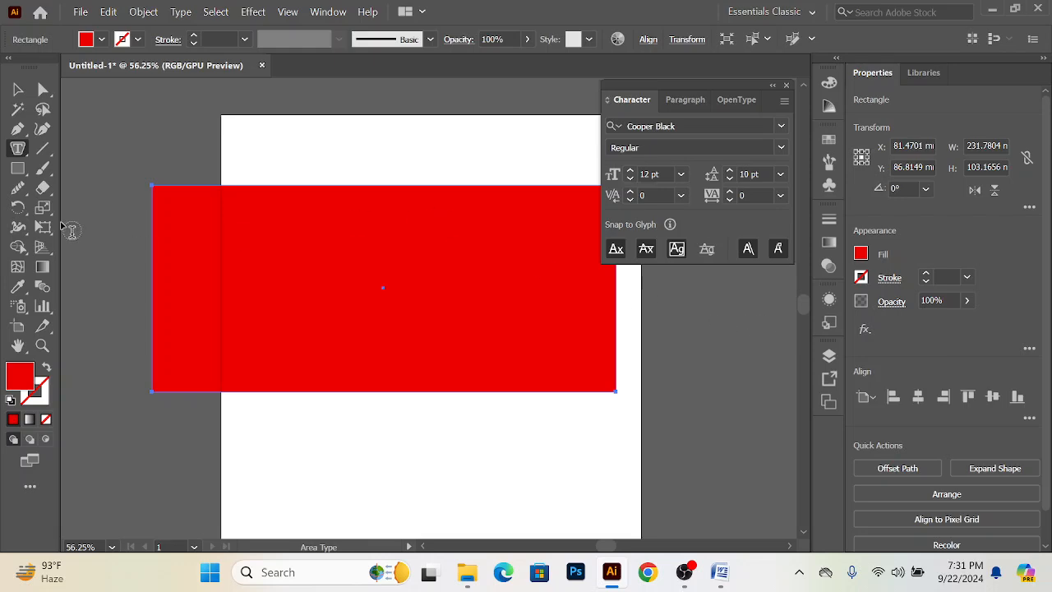
Step: Convert the red rectangle into a frame of placeholder text again with the Area Type tool, starting at its upper-left corner, and deselect it
left_click(155, 194)
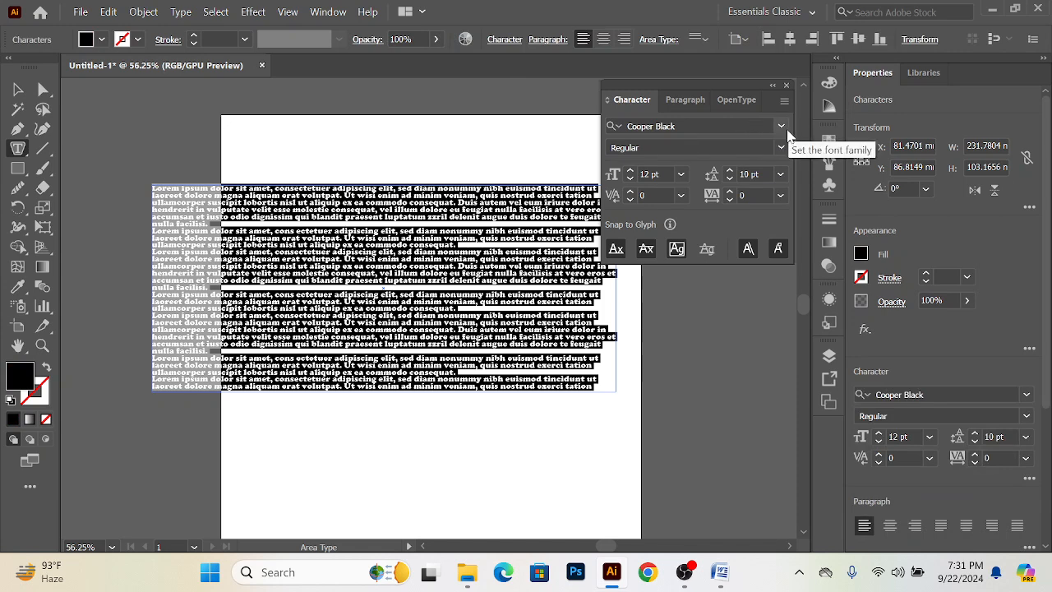
left_click(18, 89)
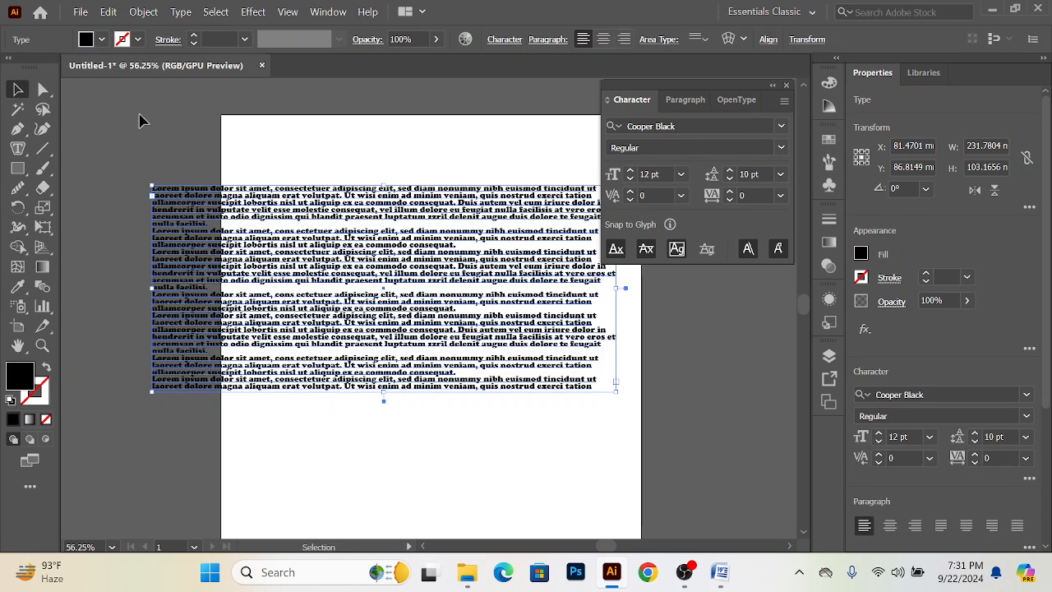
left_click(141, 121)
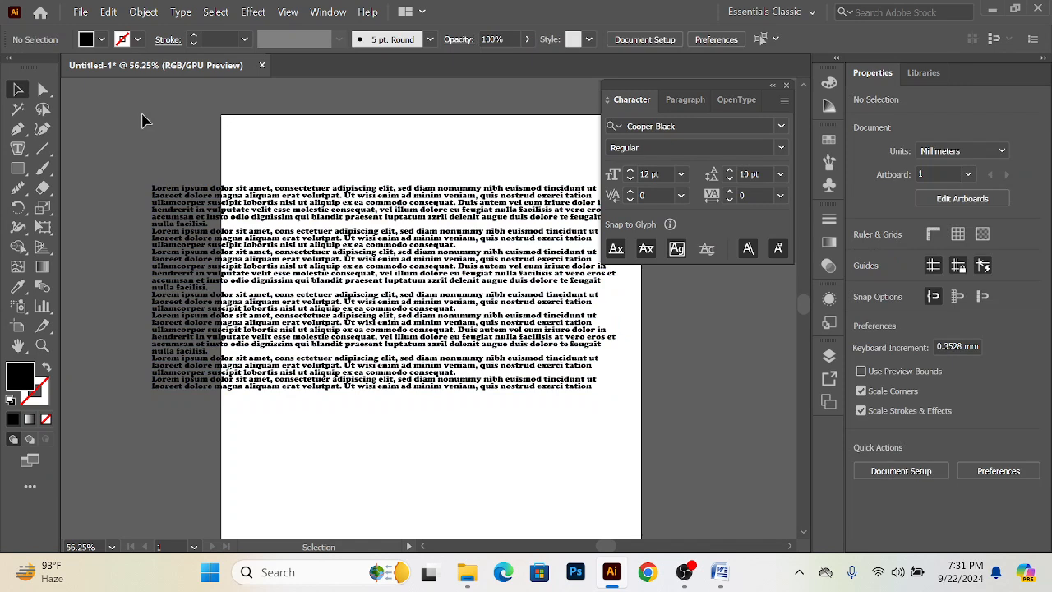
Step: Change the font of all the placeholder text in the rectangular frame to Montserrat
left_click(206, 226)
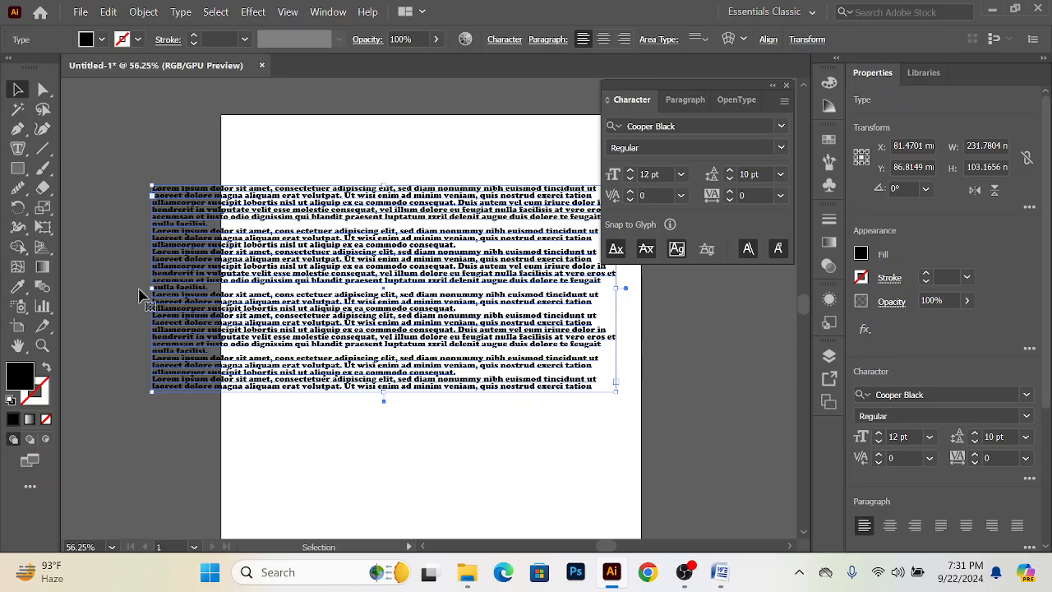
triple_click(588, 387)
left_click_drag(591, 387, 126, 159)
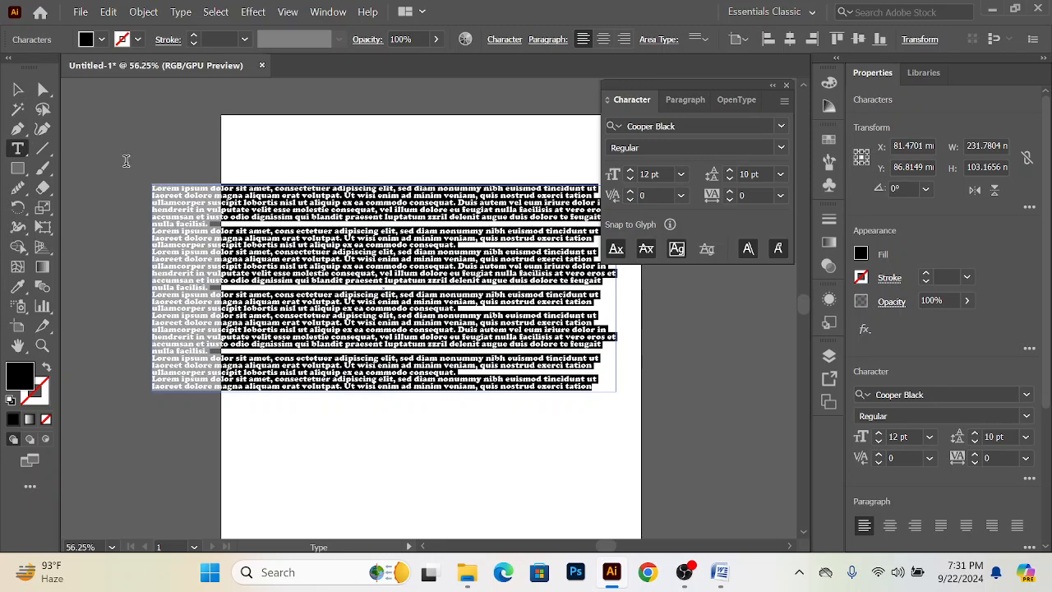
left_click(781, 128)
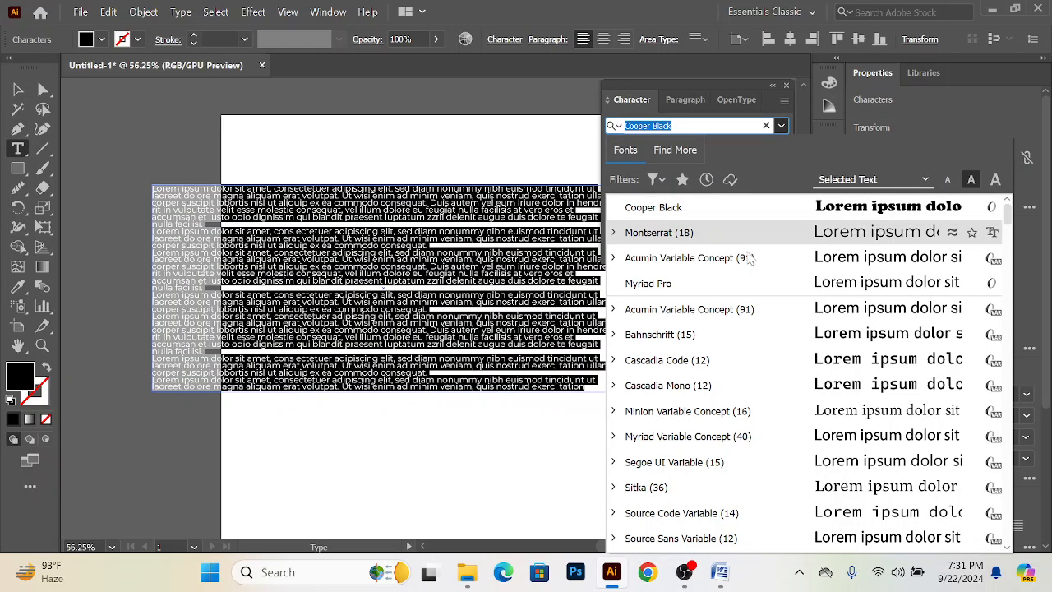
left_click(722, 239)
Step: Replace all the placeholder text in the rectangular frame with the random letters "gvasdhghqaskjdfhkasfmnvbajsfv"
left_click(291, 212)
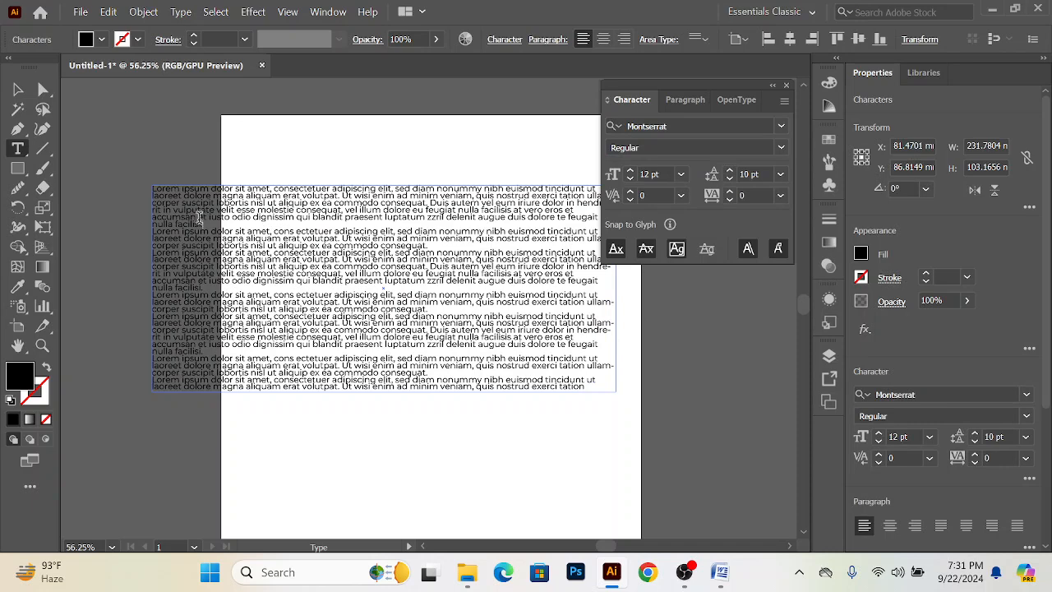
left_click_drag(595, 383, 129, 137)
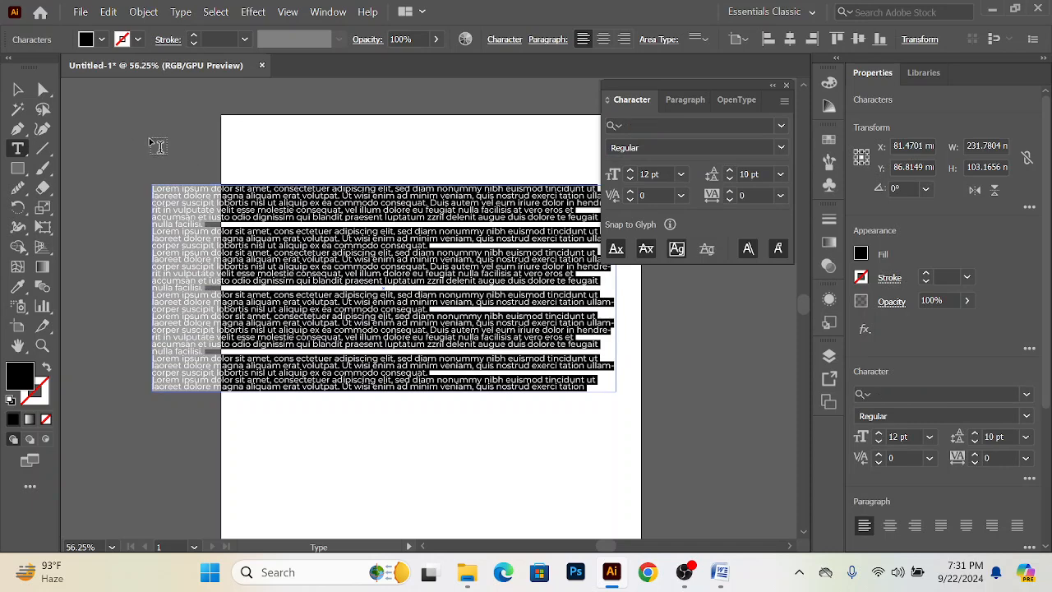
type("gvasdhghqaskjdfhkasfmnvbajsfv")
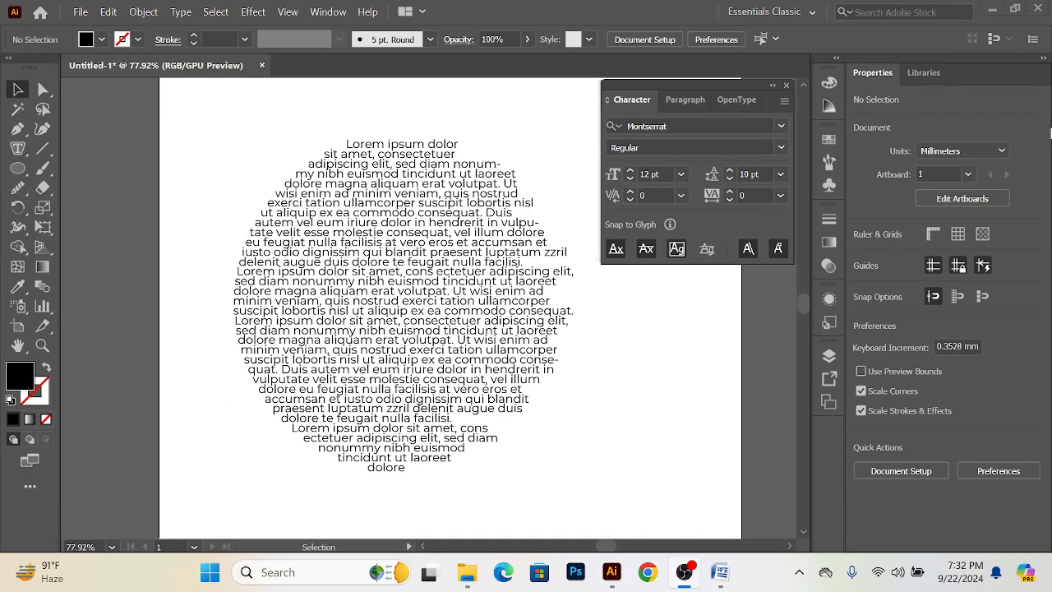
Step: Delete the circular text block and draw a new black circle about 102 mm in diameter in its place
left_click(333, 298)
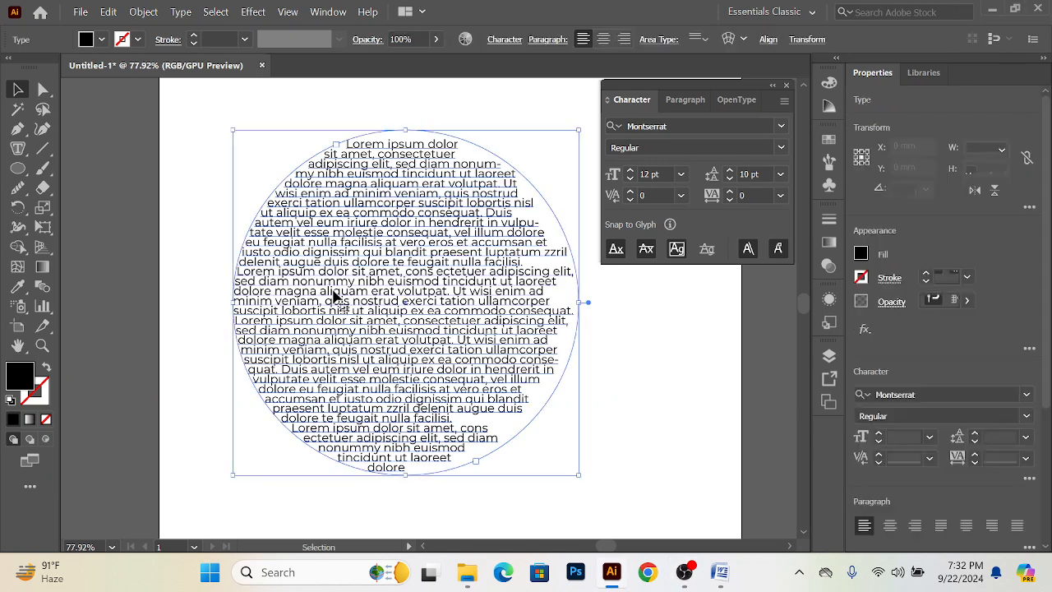
key("Delete")
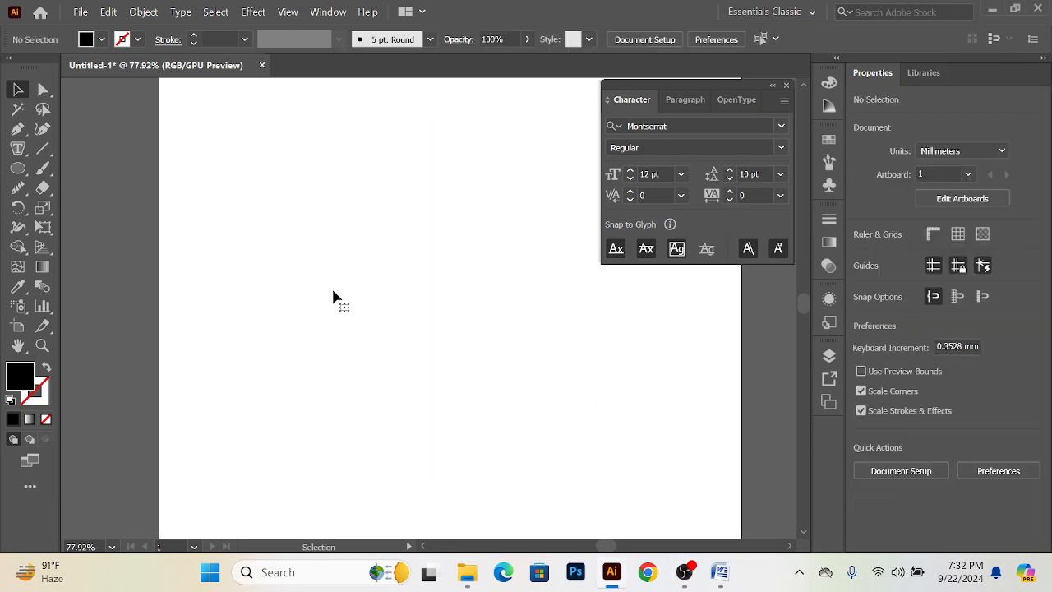
right_click(19, 155)
left_click(17, 168)
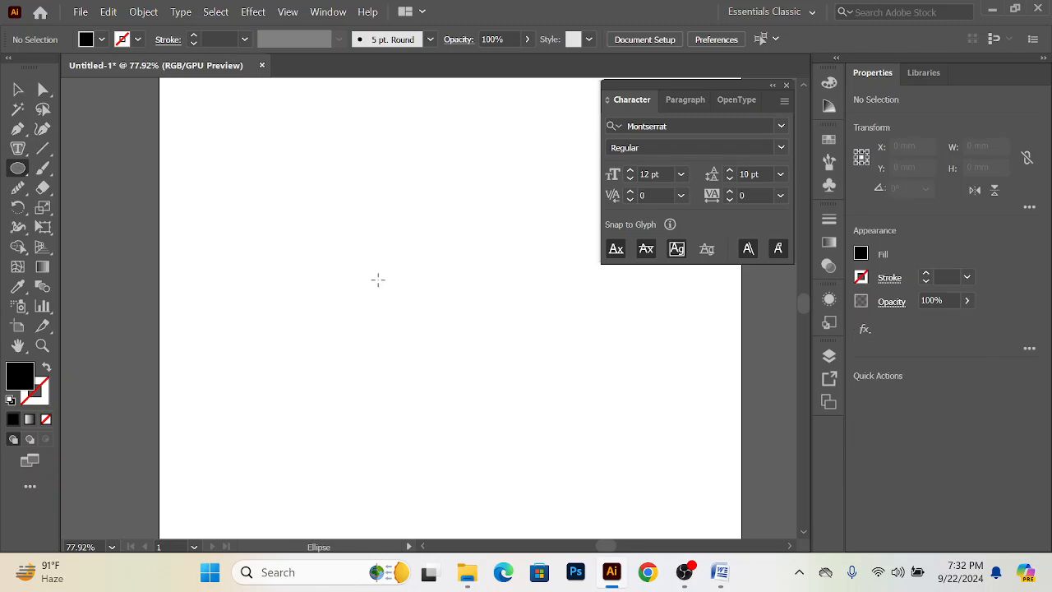
left_click_drag(388, 281, 507, 422)
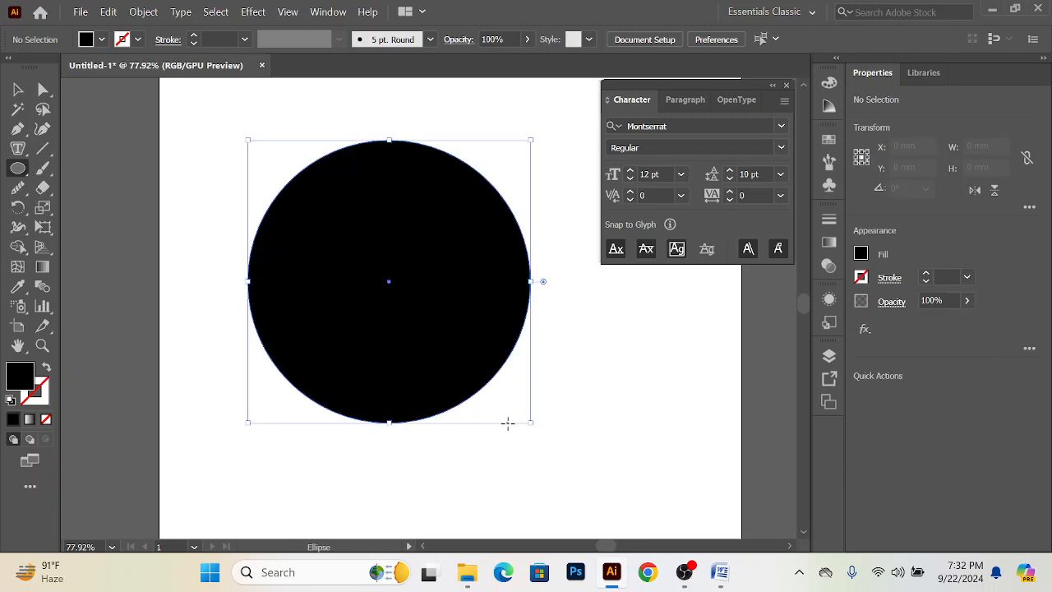
Step: Fill the black circle with placeholder text using the Area Type tool on its top edge, and deselect it
left_click(18, 148, "alt")
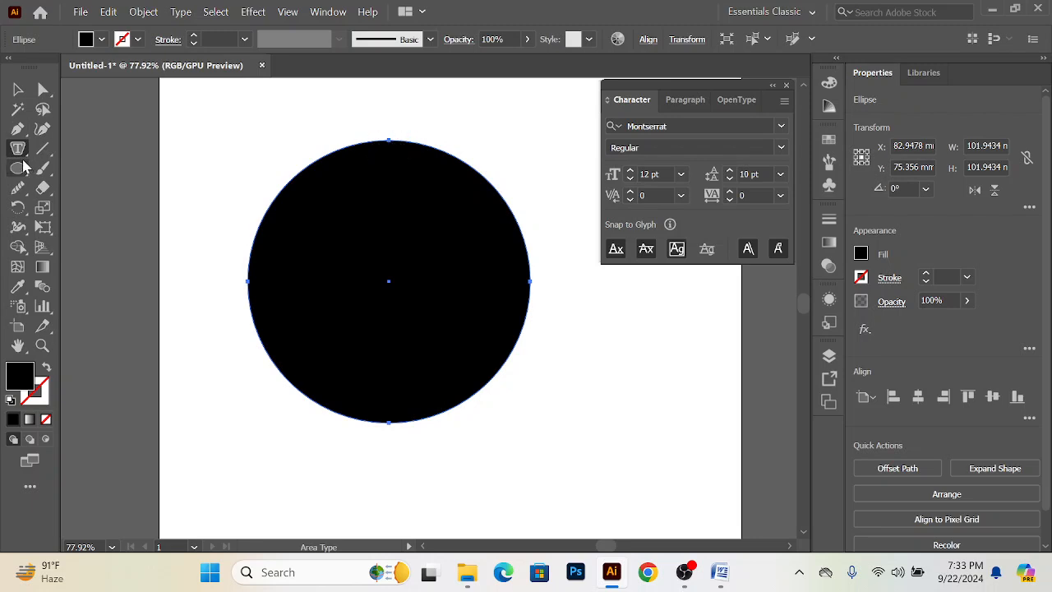
left_click(390, 141)
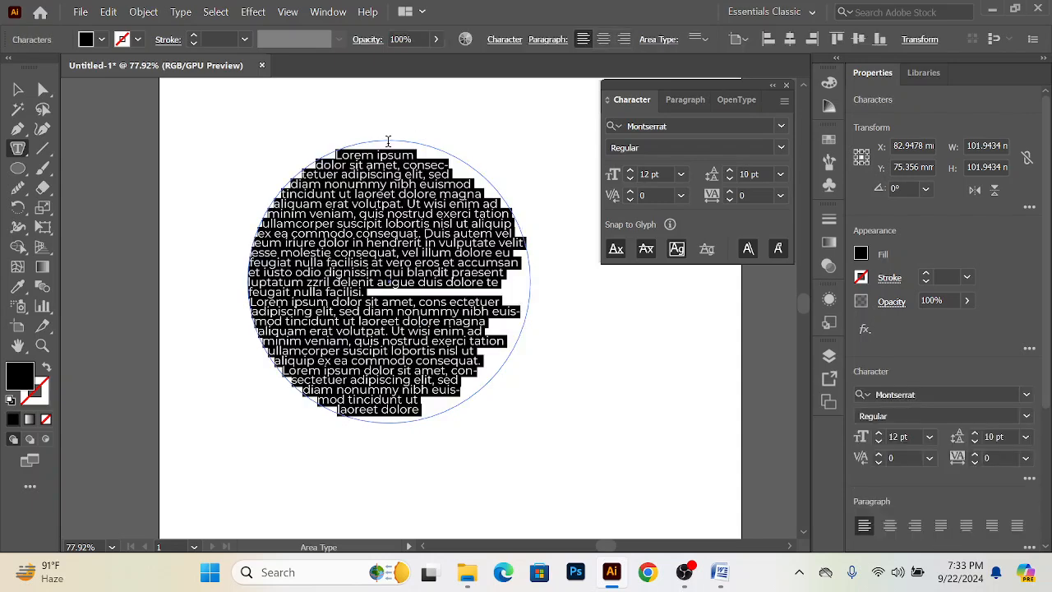
key("Escape")
left_click(306, 165)
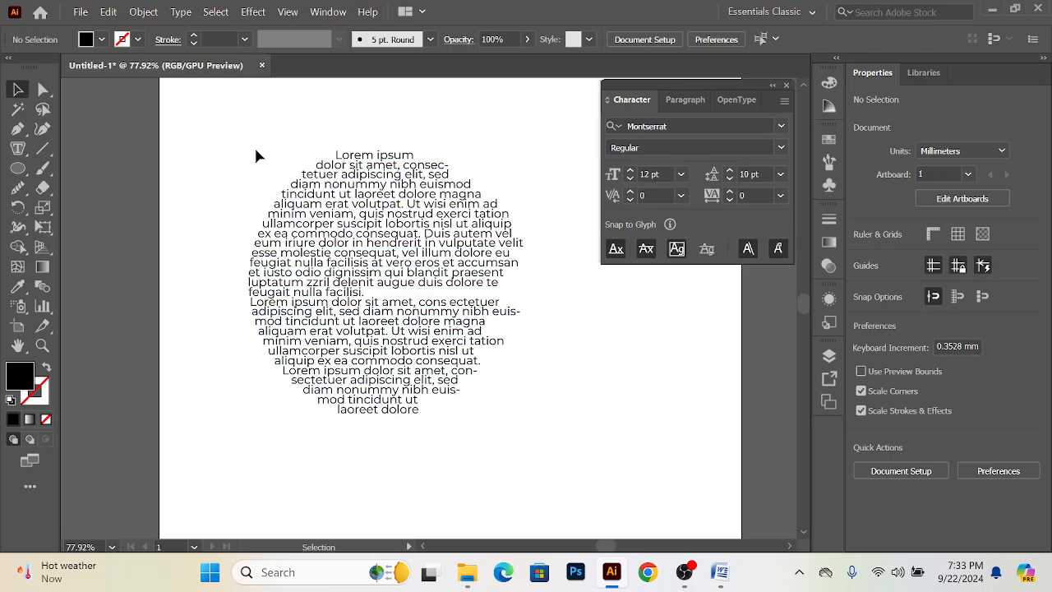
Step: Delete all the placeholder text inside the circular area type frame
left_click(433, 346)
triple_click(430, 371)
left_click_drag(416, 360, 299, 141)
key("BackSpace")
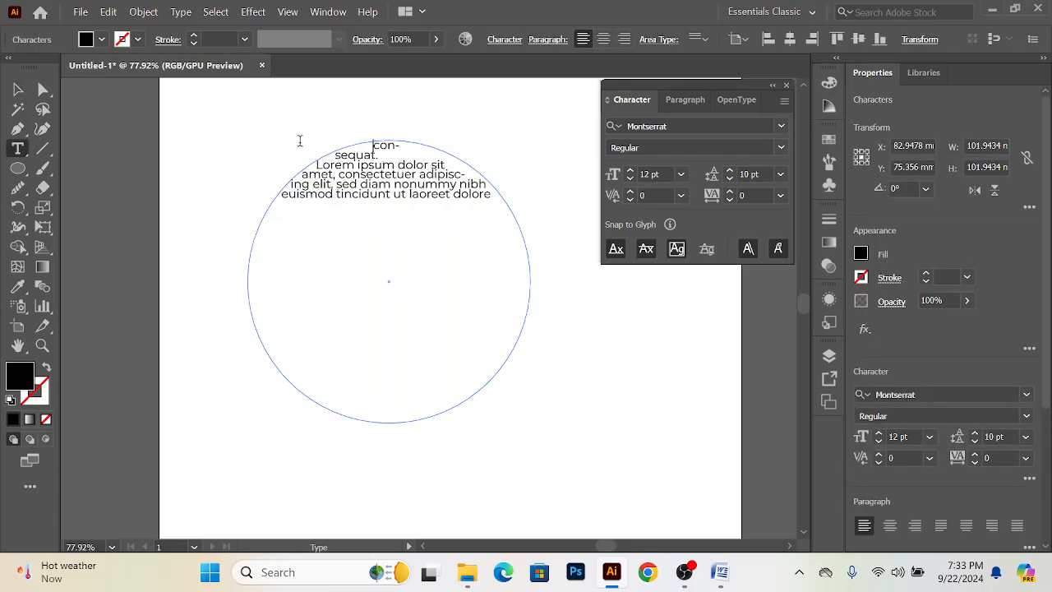
key("Delete")
key("Delete")
key("Delete")
key("Delete")
key("Delete")
key("Delete")
key("Delete")
key("Delete")
key("Delete")
key("Delete")
key("Delete")
key("Delete")
key("Delete")
key("Delete")
key("Delete")
key("Delete")
key("Delete")
key("Delete")
key("Delete")
key("Delete")
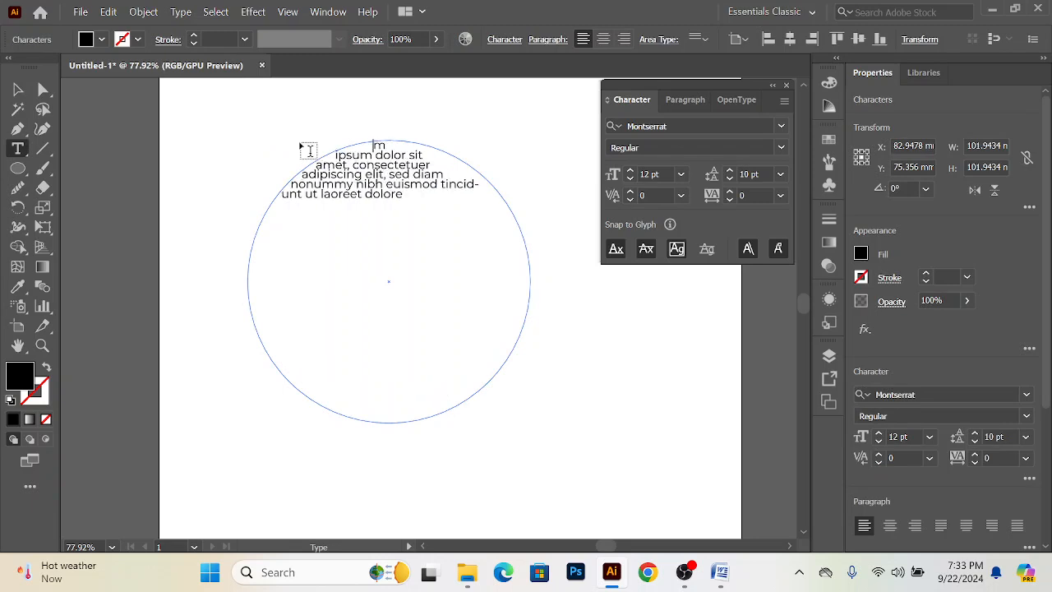
key("Delete")
key("Delete")
key("Delete")
key("Delete")
key("Delete")
key("Delete")
key("Delete")
key("Delete")
key("Delete")
key("Delete")
key("Delete")
key("Delete")
key("Delete")
key("Delete")
key("Delete")
key("Delete")
key("Delete")
key("Delete")
key("Delete")
key("Delete")
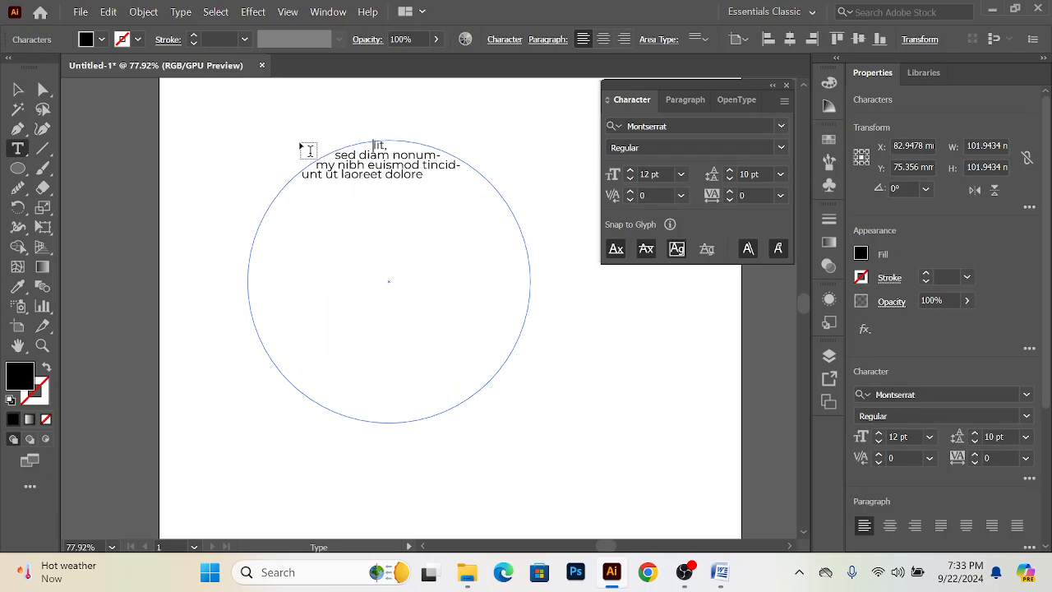
key("Delete")
key("Delete")
key("Delete")
key("Delete")
key("Delete")
key("Delete")
key("Delete")
key("Delete")
key("Delete")
key("Delete")
key("Delete")
key("Delete")
key("Delete")
key("Delete")
key("Delete")
key("Delete")
key("Delete")
key("Delete")
key("Delete")
key("Delete")
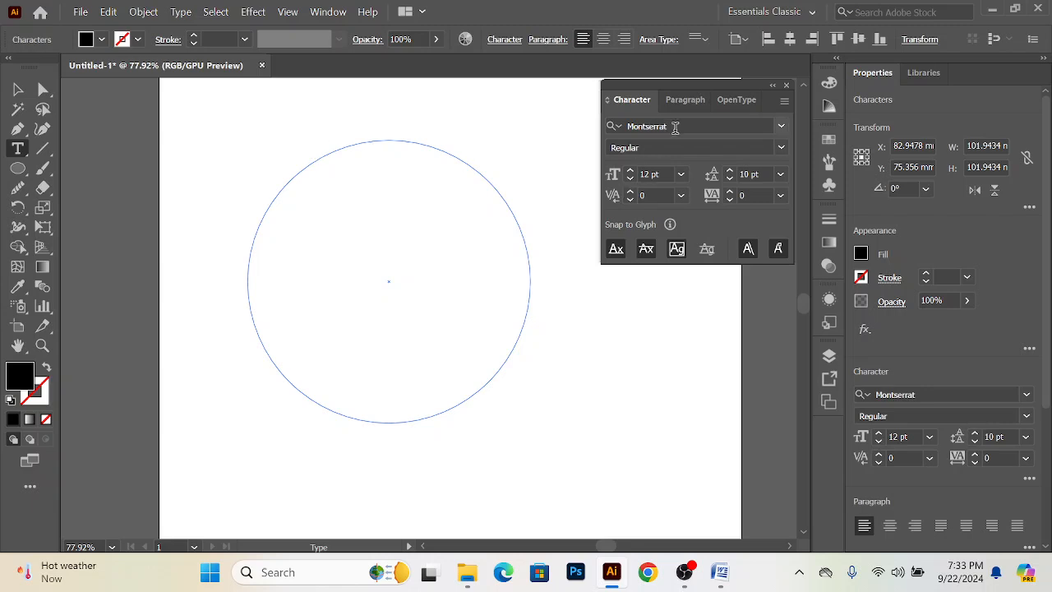
left_click(781, 125)
left_click(783, 128)
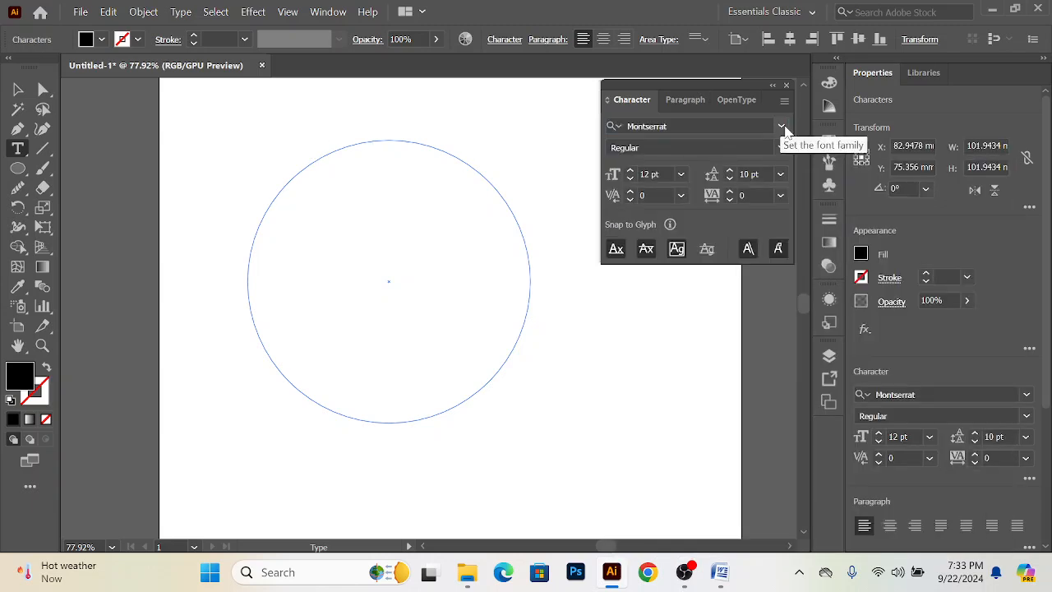
left_click(781, 148)
left_click(786, 155)
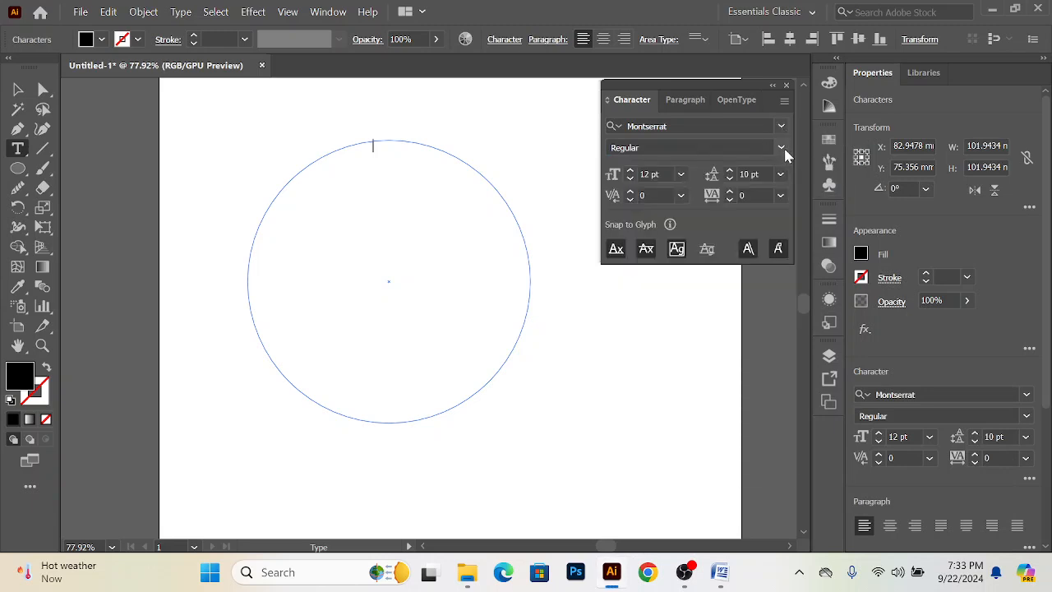
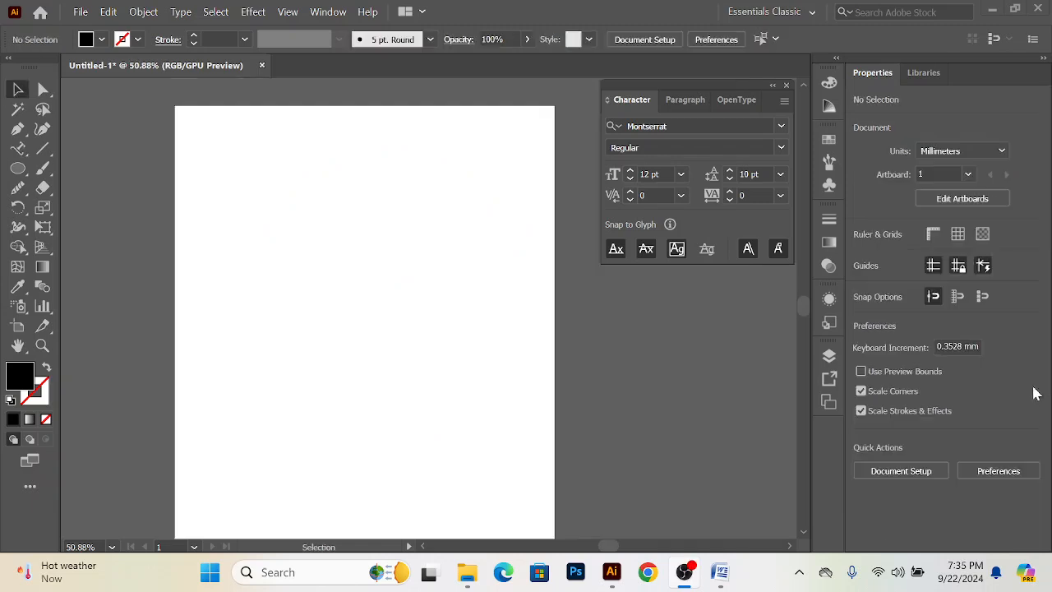
left_click_drag(17, 148, 98, 179)
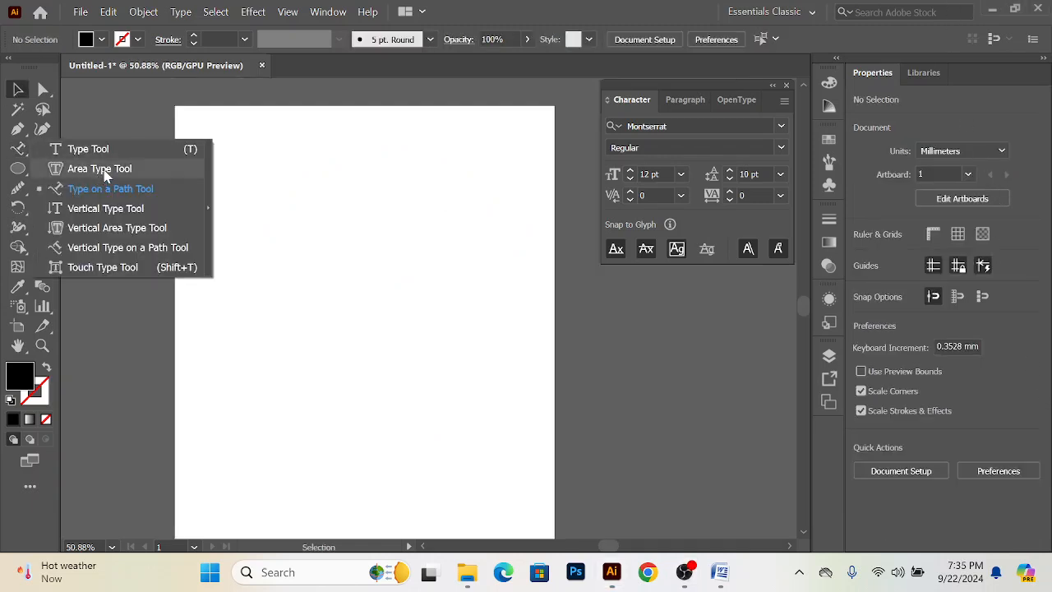
left_click(104, 176)
left_click_drag(18, 148, 83, 201)
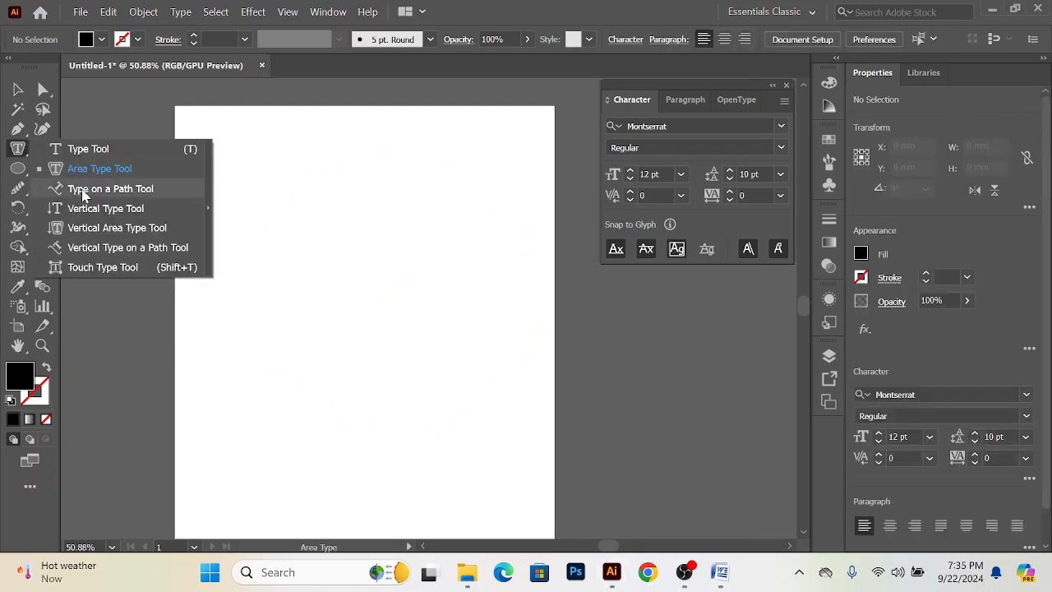
left_click(83, 195)
Step: Draw an open wavy five-point path across the artboard, overhanging both sides, with the Pen tool, and select the finished path
left_click(19, 130)
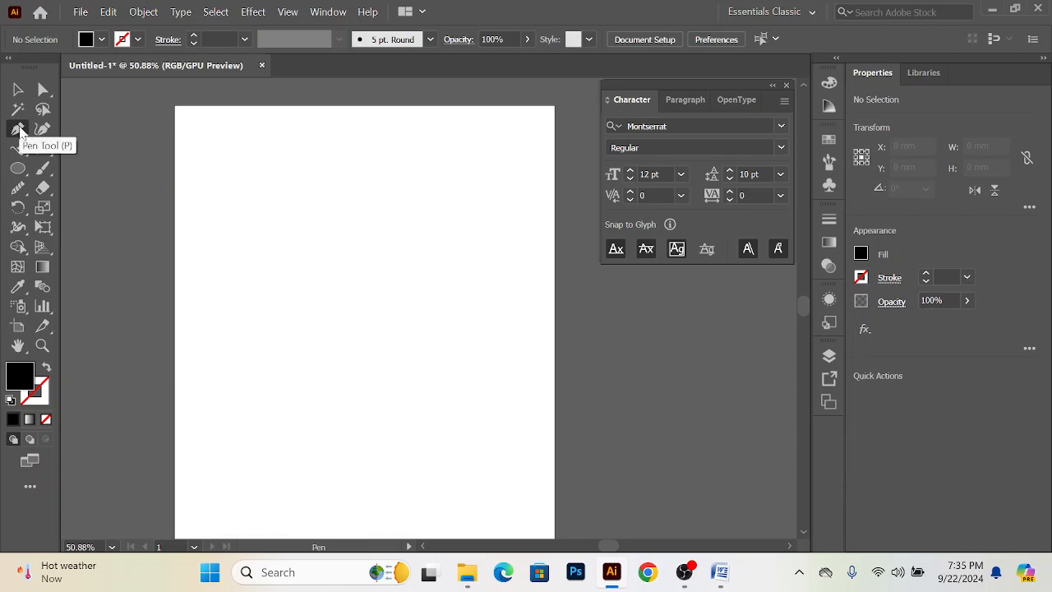
left_click(134, 324)
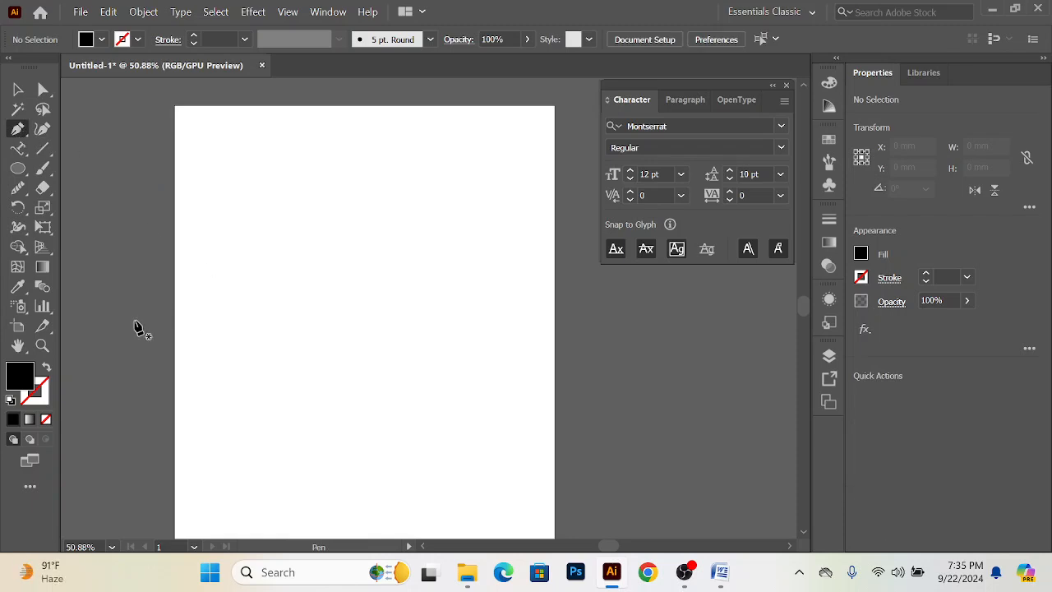
left_click_drag(282, 271, 400, 319)
left_click_drag(505, 291, 541, 244)
left_click_drag(641, 338, 676, 402)
left_click_drag(742, 346, 755, 318)
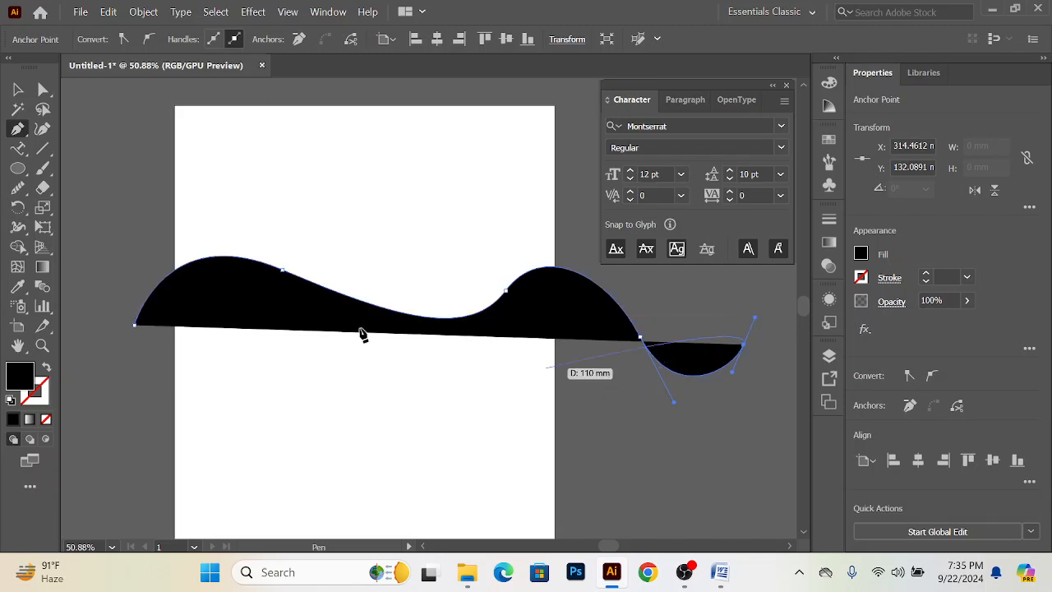
left_click(17, 89)
left_click(230, 446)
left_click(197, 302)
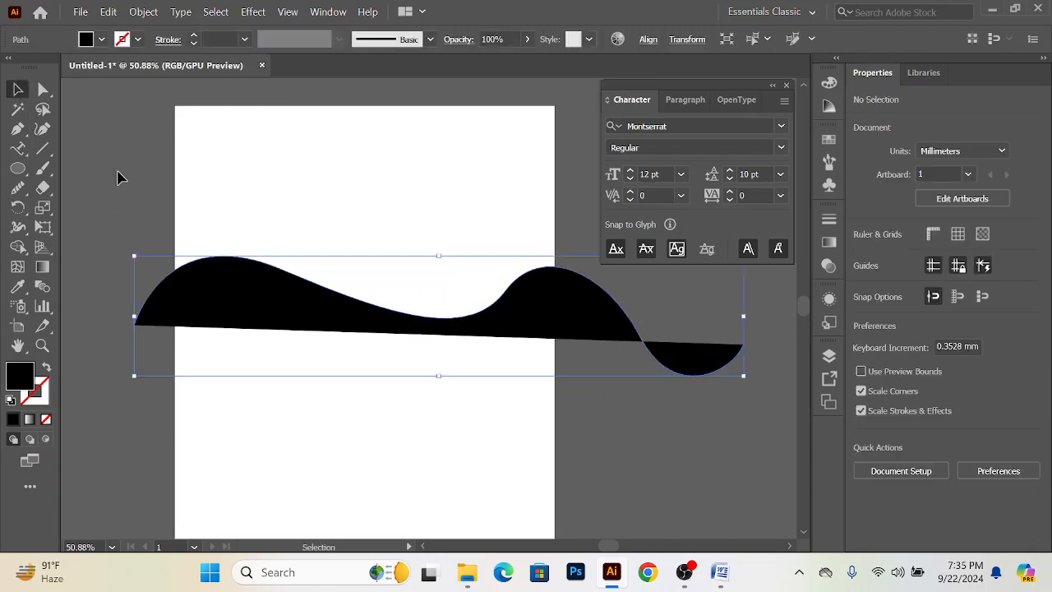
Step: Swap the wavy path's fill and stroke so it has no fill and a black 1 pt stroke, and reselect it
left_click(46, 367)
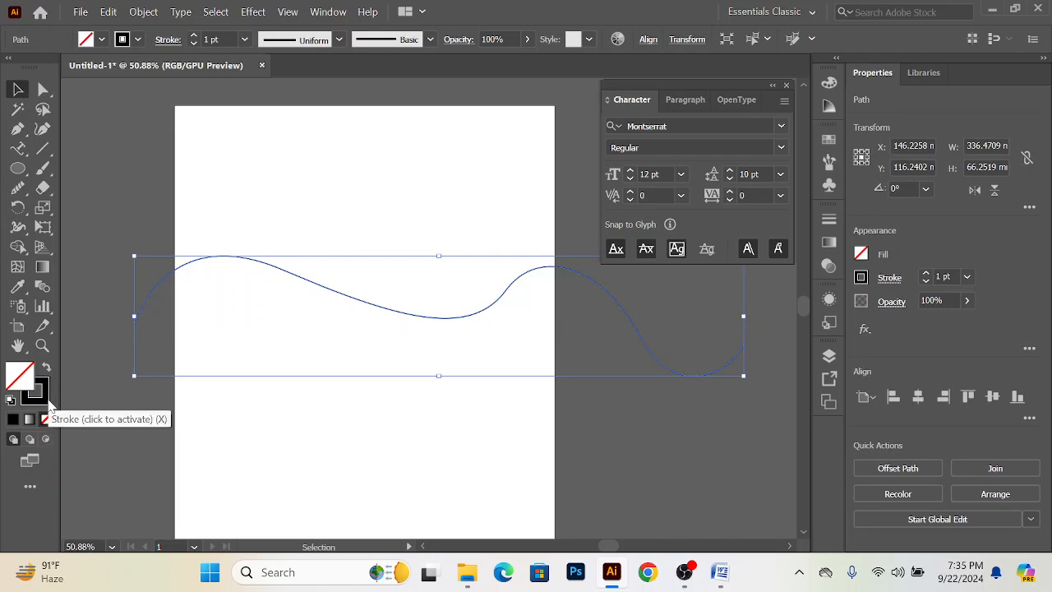
left_click(35, 390)
left_click(107, 375)
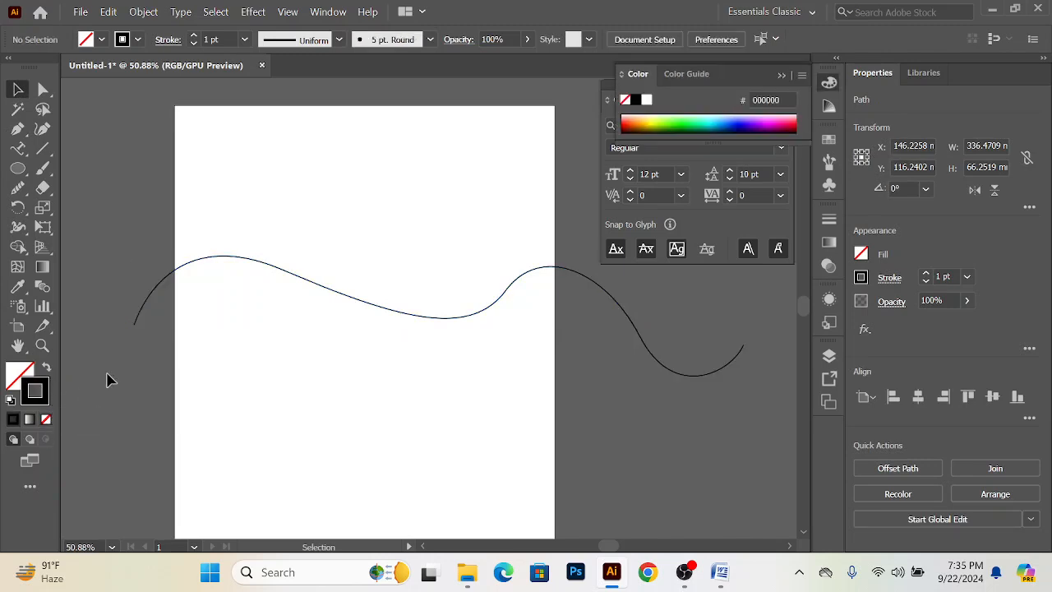
left_click(189, 264)
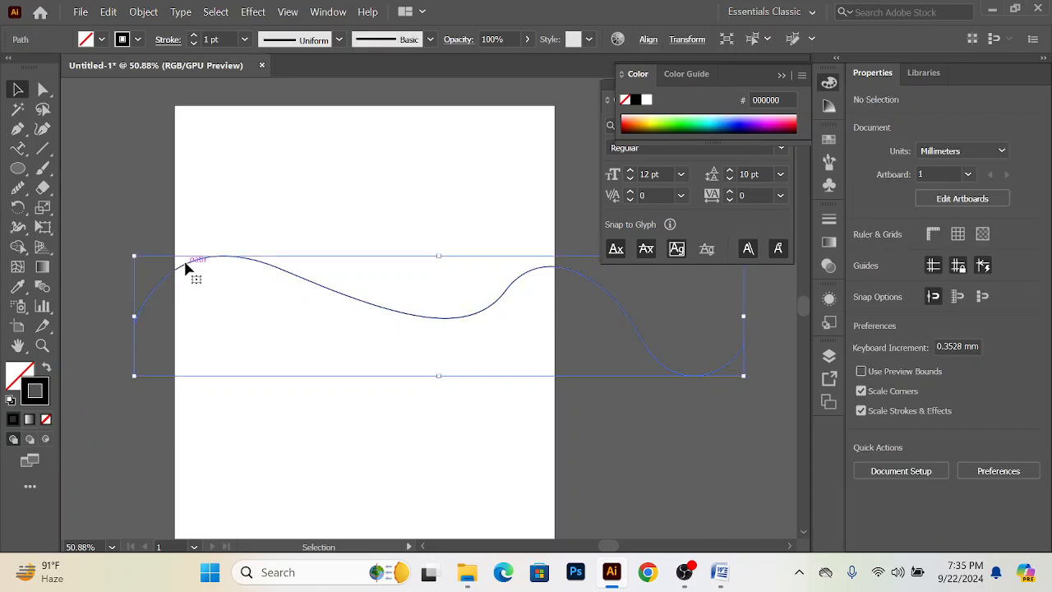
Step: Set the font size to 41 pt, and deselect the wavy path
left_click(630, 171)
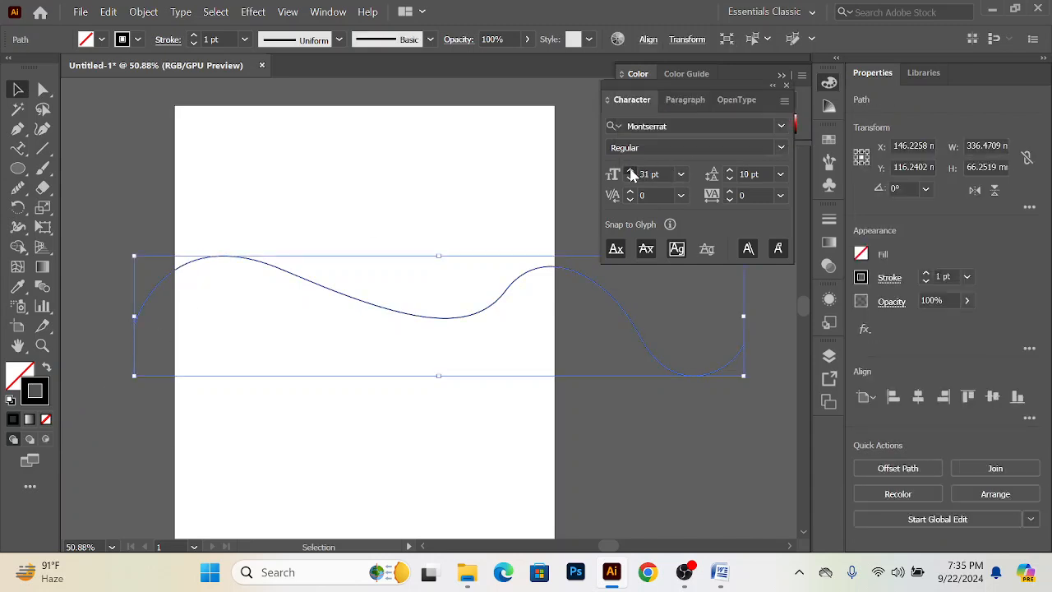
left_click(631, 171)
left_click(630, 171)
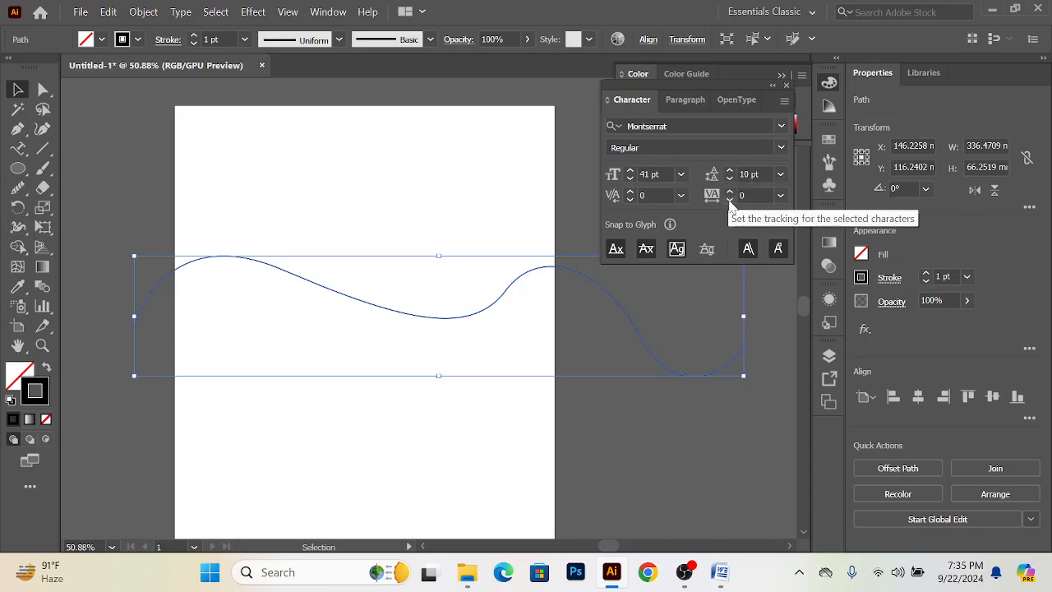
left_click(366, 218)
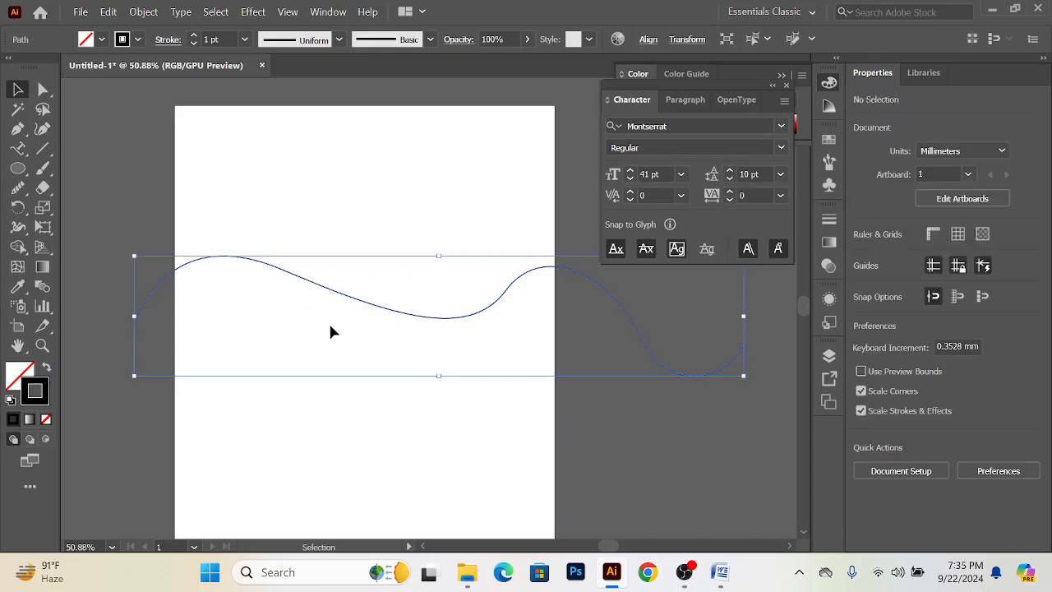
Step: Run placeholder text along the wavy path from its left end with the Type on a Path tool, and deselect it
left_click(17, 148)
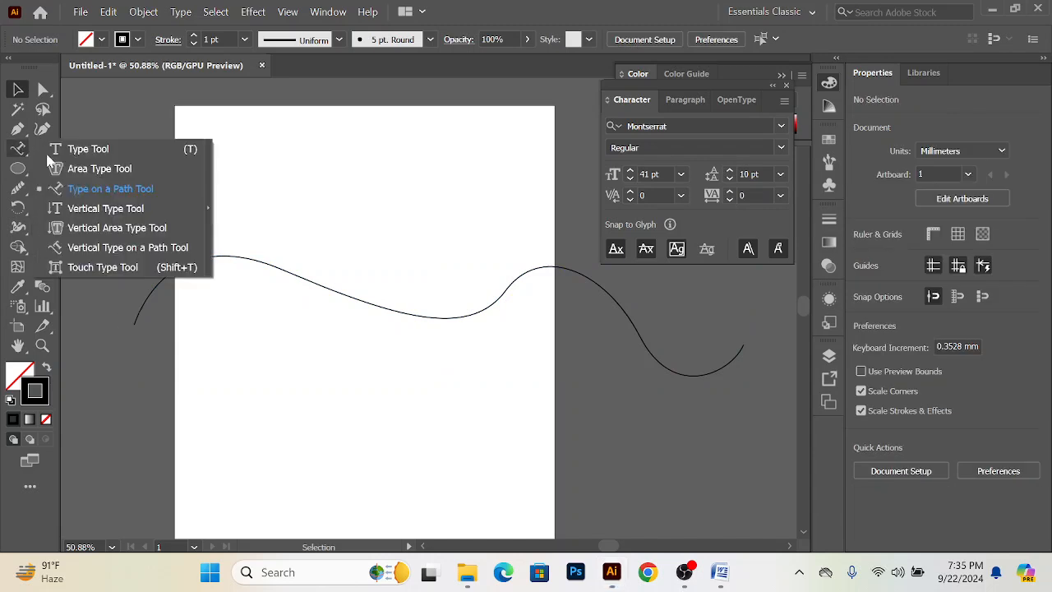
left_click(101, 194)
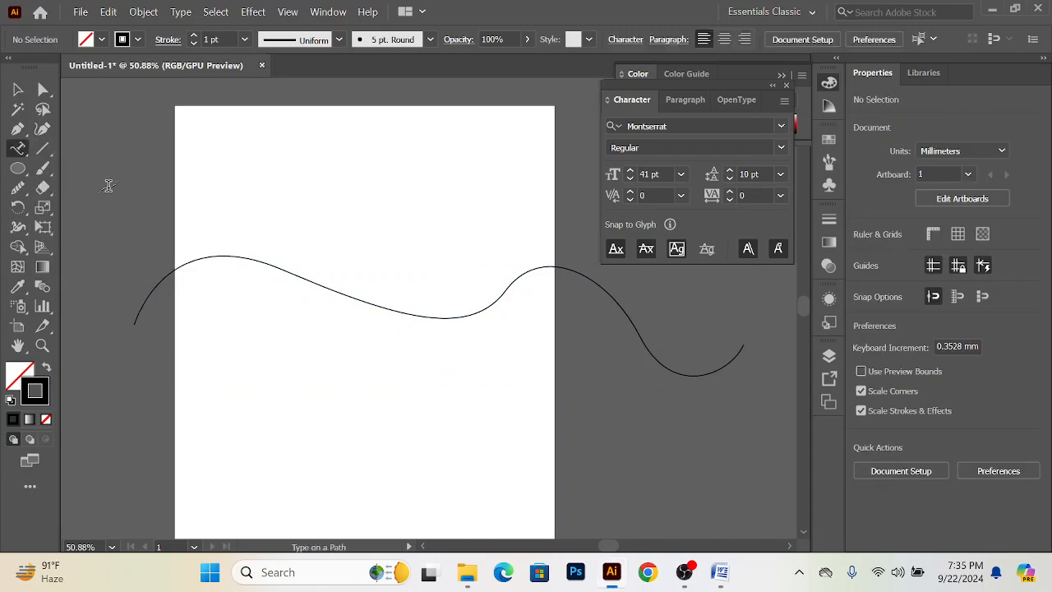
left_click(136, 321)
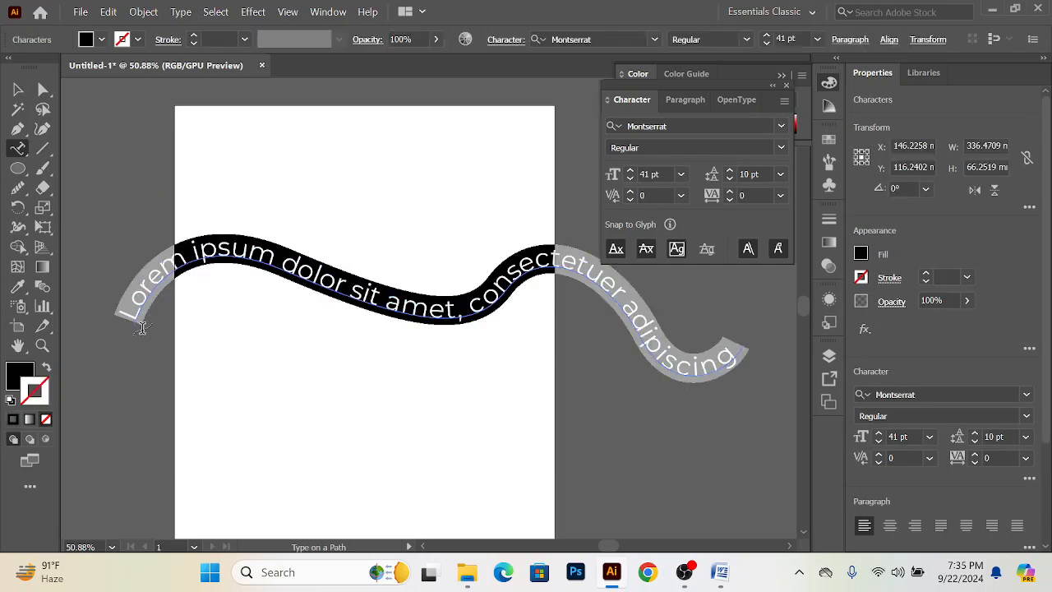
left_click(16, 101)
left_click(82, 158)
Step: Add a line of placeholder point type over the artboard's upper-left corner with the Type tool, and deselect it
left_click(17, 148)
left_click(95, 148)
left_click(165, 156)
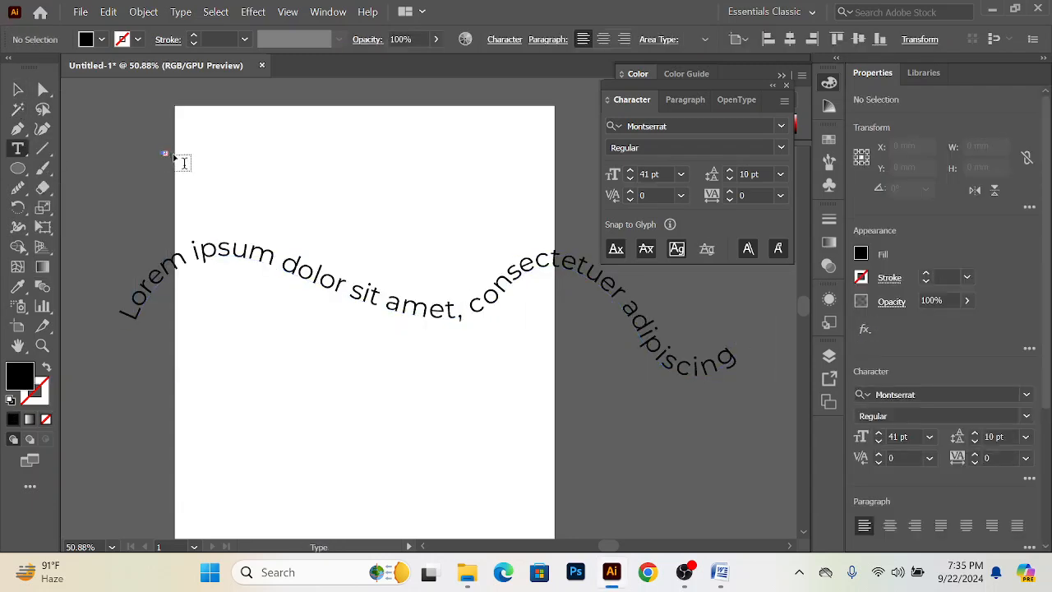
left_click(91, 122)
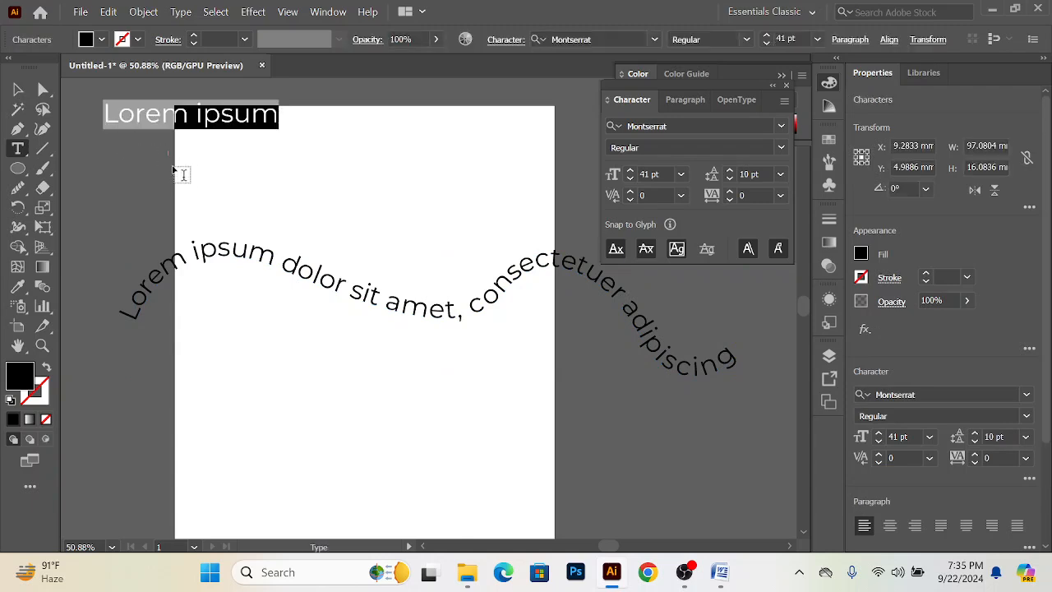
left_click(18, 89)
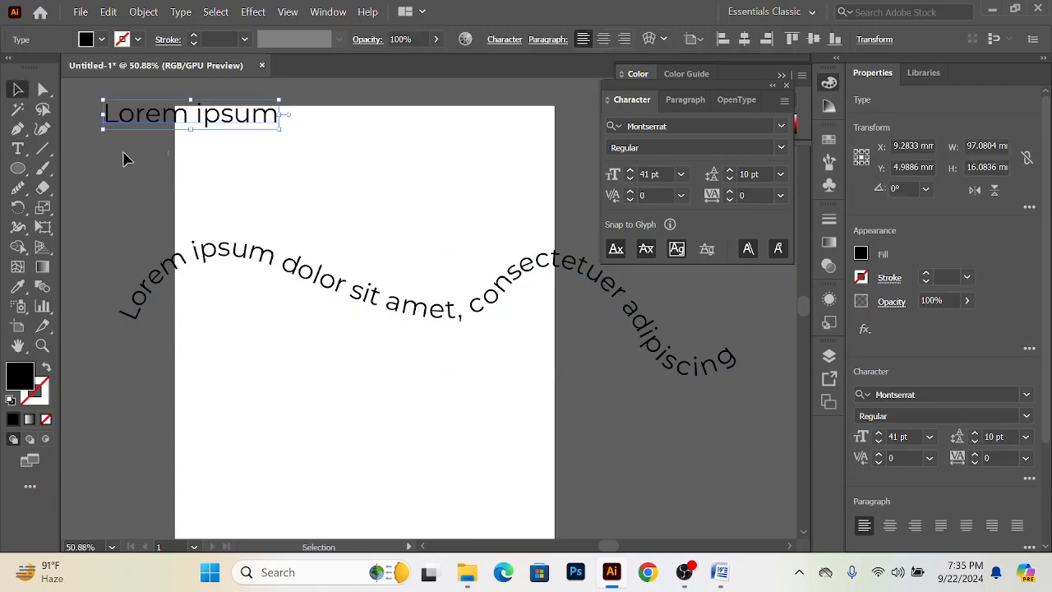
left_click(124, 158)
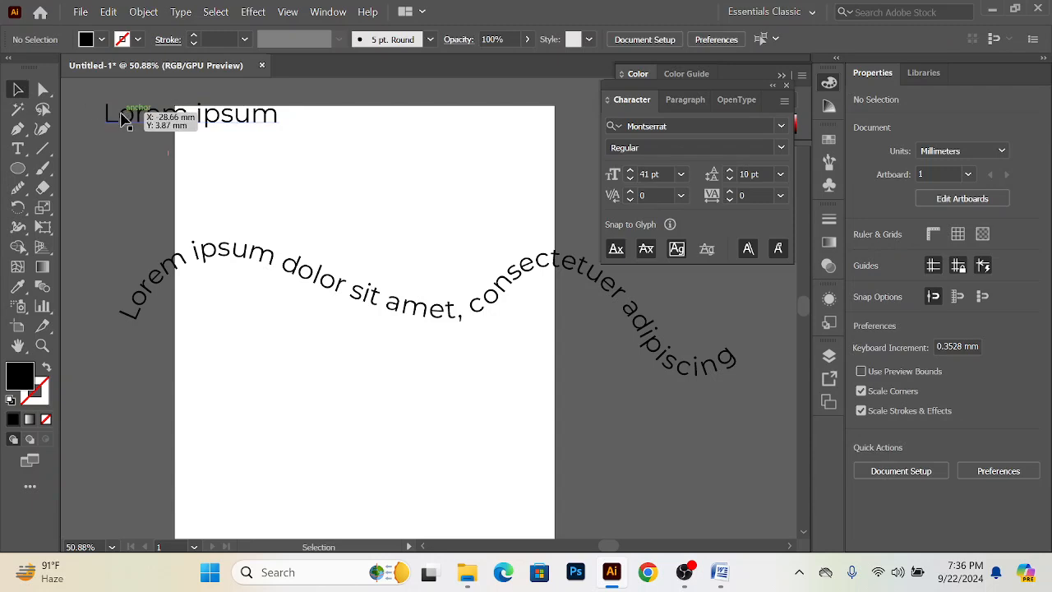
left_click(170, 112)
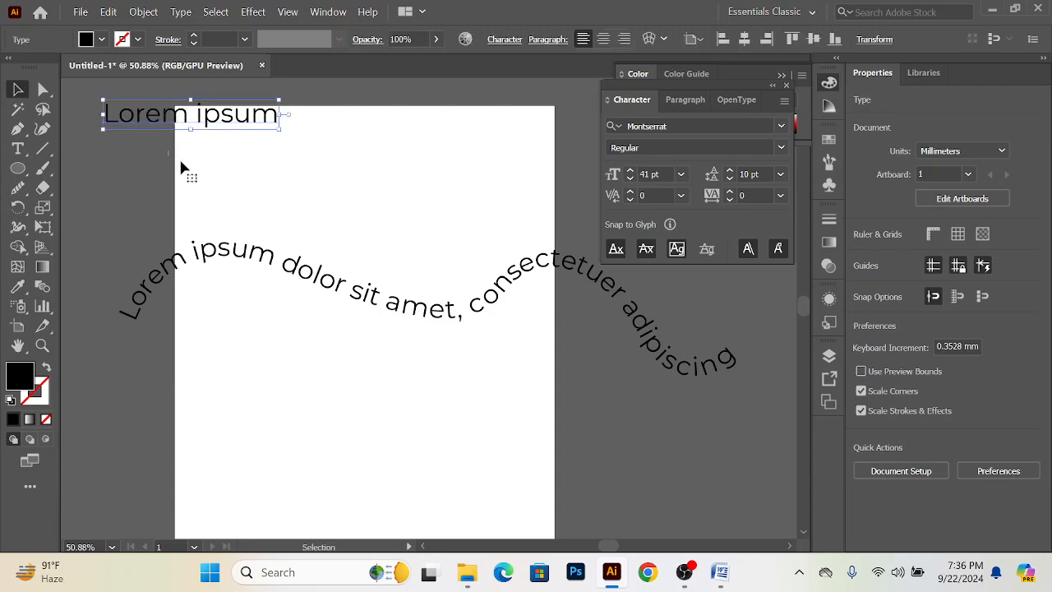
left_click(150, 153)
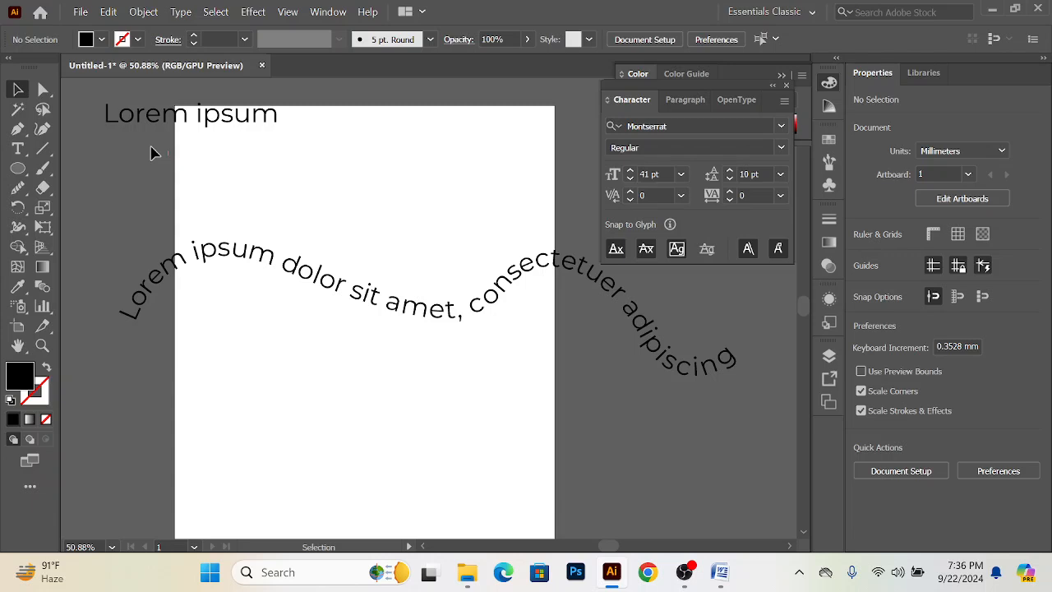
left_click(124, 96)
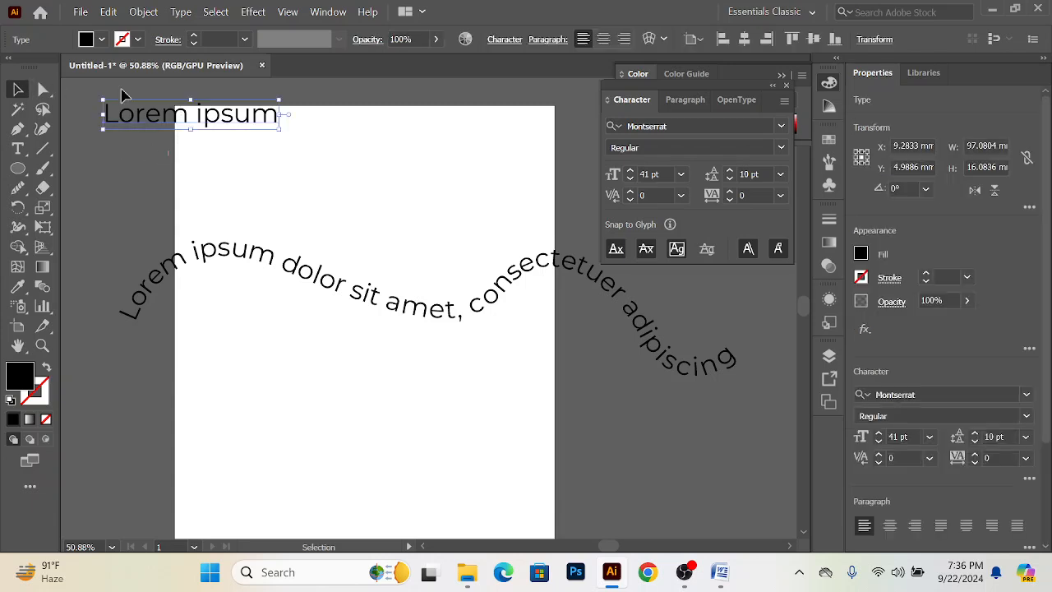
left_click(109, 181)
left_click_drag(18, 168, 76, 192)
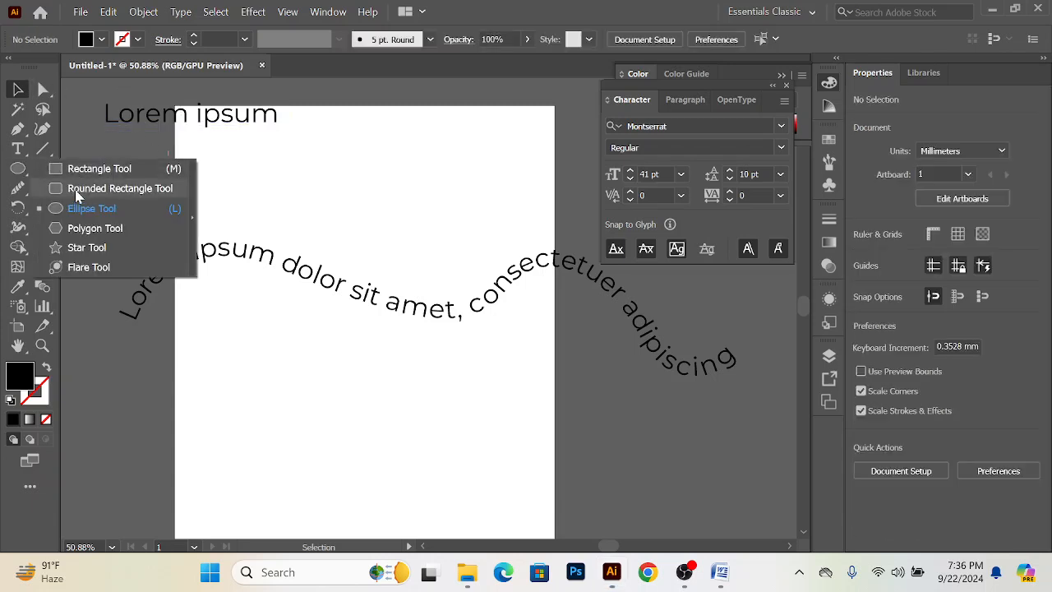
left_click_drag(18, 149, 91, 171)
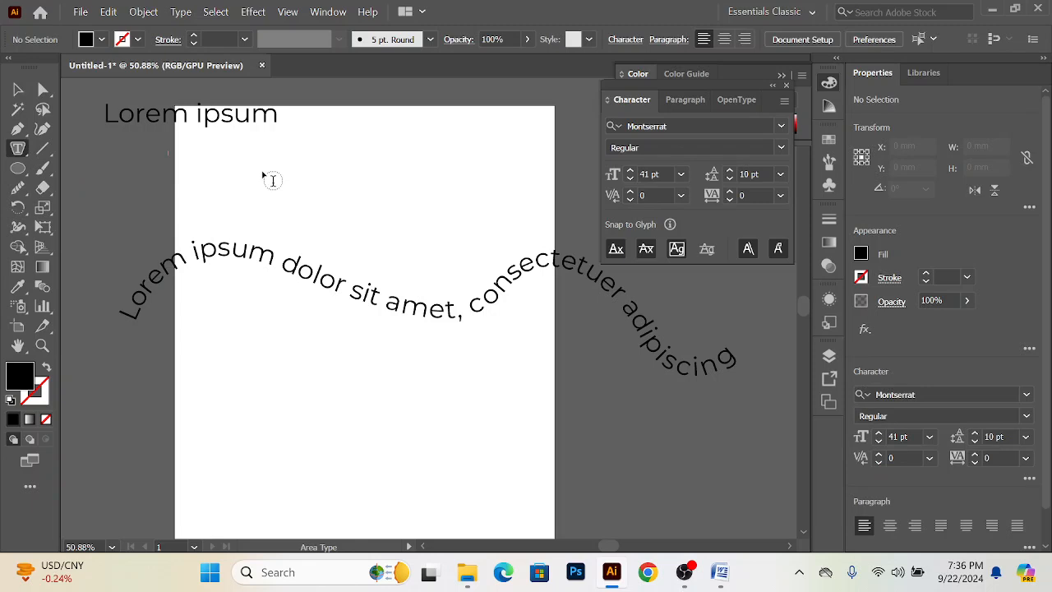
left_click(18, 89)
left_click_drag(18, 149, 106, 195)
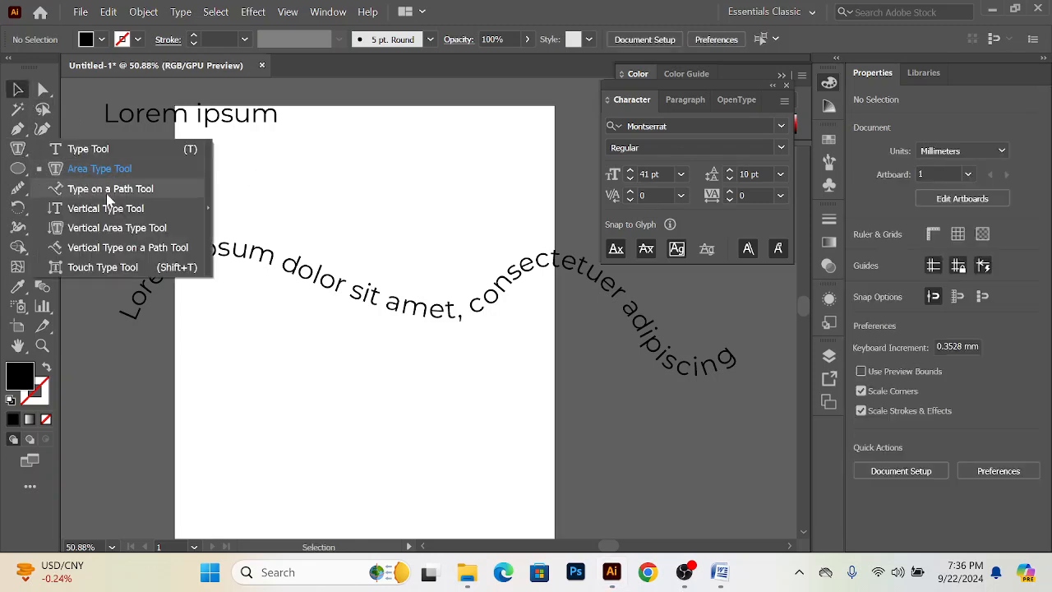
Step: Nudge the wavy path text slightly up and to the left, and delete it
left_click(347, 304)
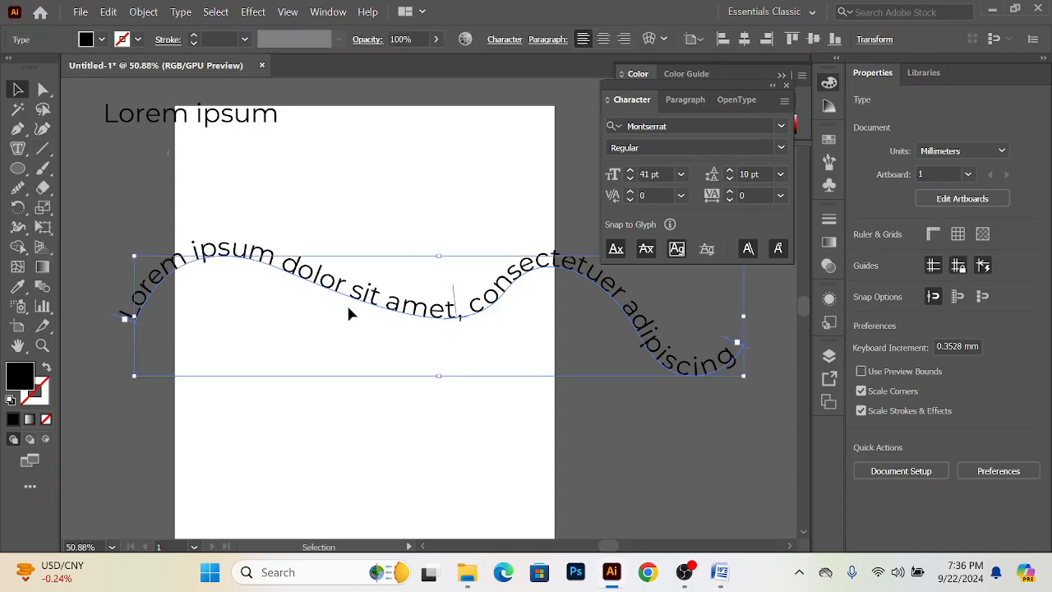
left_click_drag(349, 303, 326, 297)
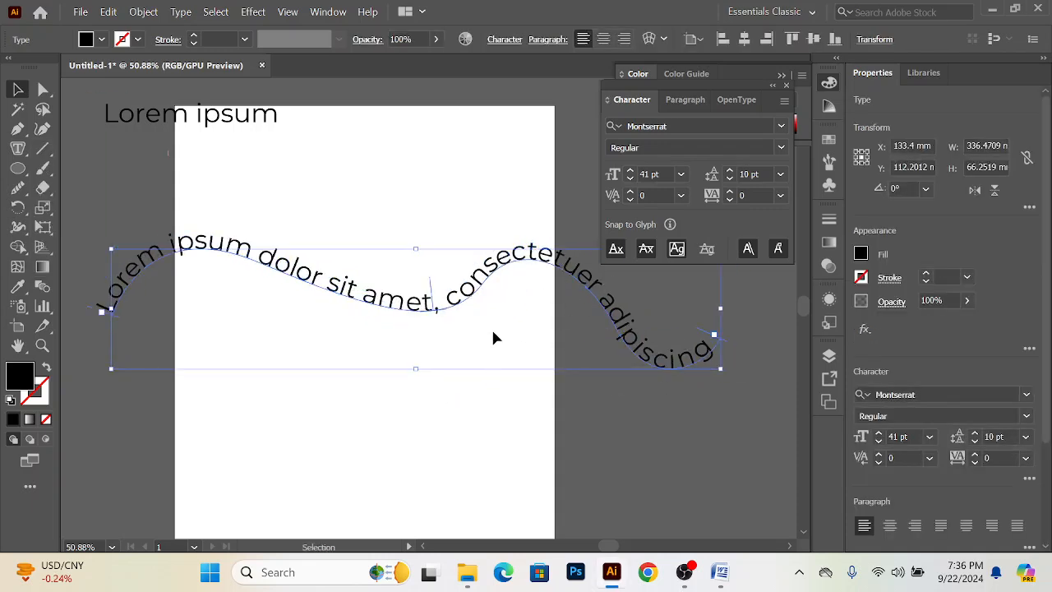
left_click_drag(507, 513, 372, 282)
key("Delete")
Step: Draw a circle about 83 mm in diameter on the upper half of the artboard, with no fill and a black 1 pt stroke
left_click_drag(15, 171, 73, 207)
left_click_drag(345, 282, 415, 356)
left_click(46, 370)
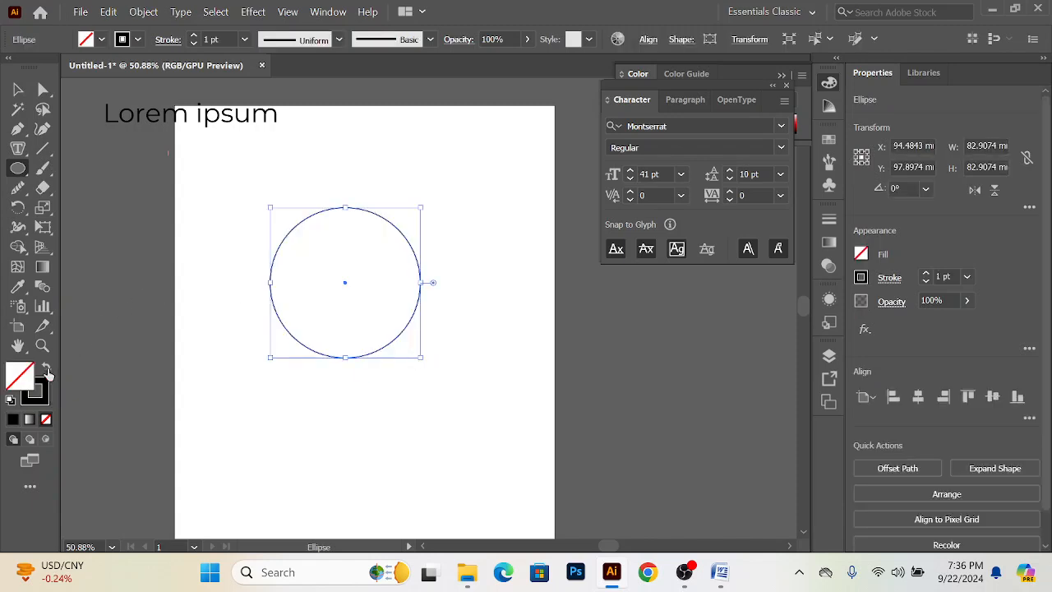
Step: Start path text at the circle's top with the Type on a Path tool, replacing the placeholder with "jhgjhgjjhkjhk" and a long run of "j"
left_click_drag(18, 148, 83, 195)
left_click(346, 210)
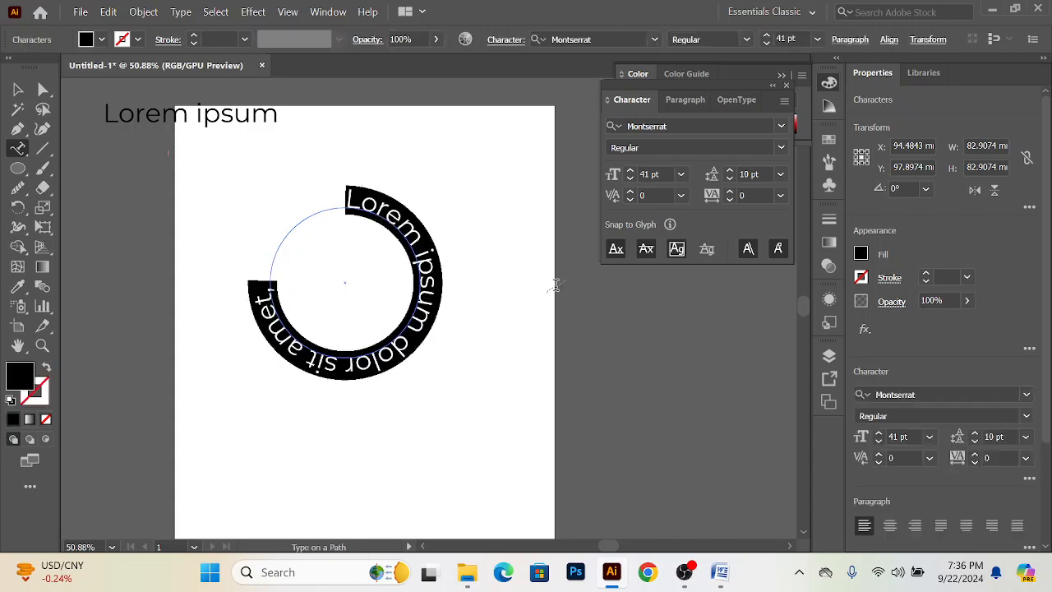
type("jhgjhgjjhkjhkjjjjjjjjjjjjjjjjj")
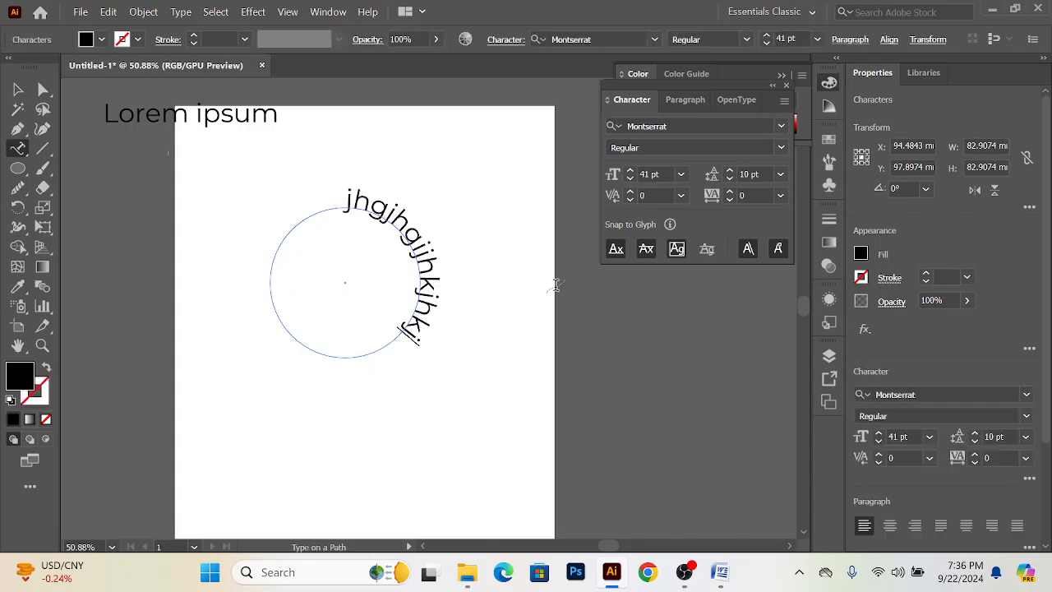
type("jjjjjjjjjjjjjjjjjjjjjjjjjjj")
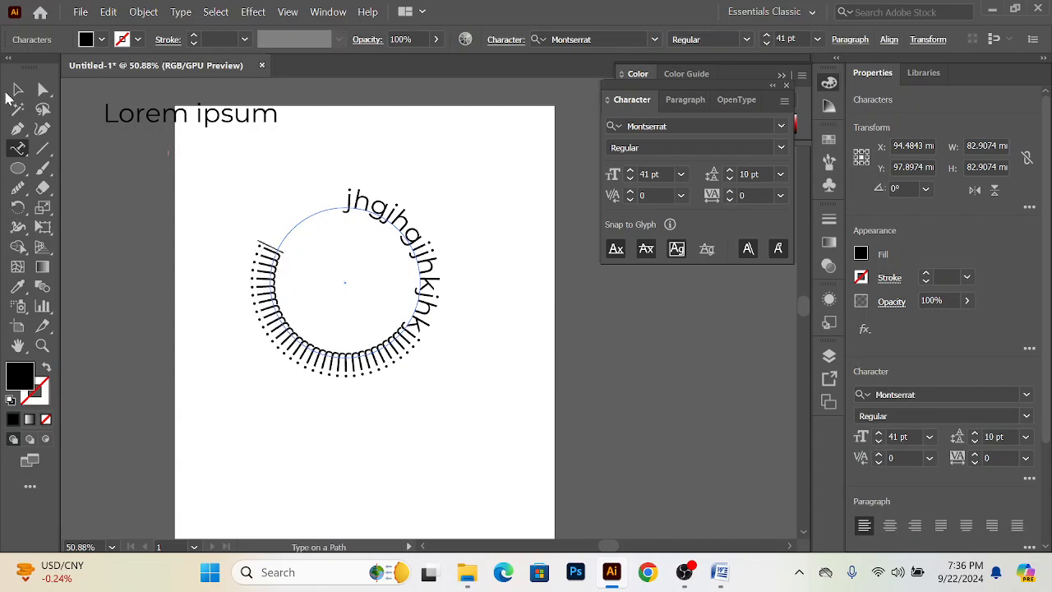
left_click(433, 408)
left_click(666, 306)
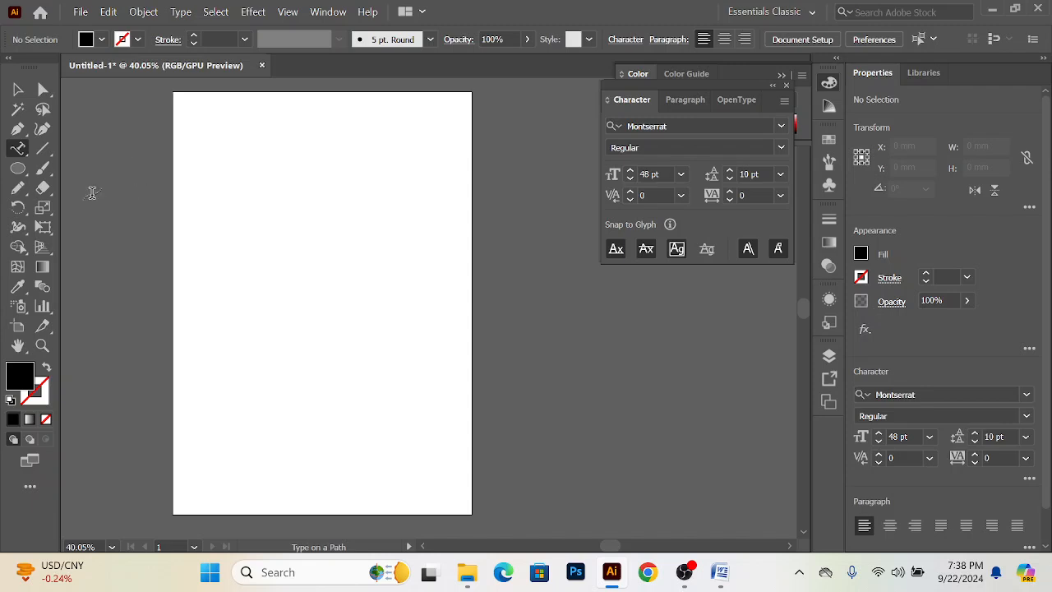
Step: Draw a looping freehand path about 408 mm wide with the Pencil tool, and run placeholder text along it from its left end
left_click(17, 187)
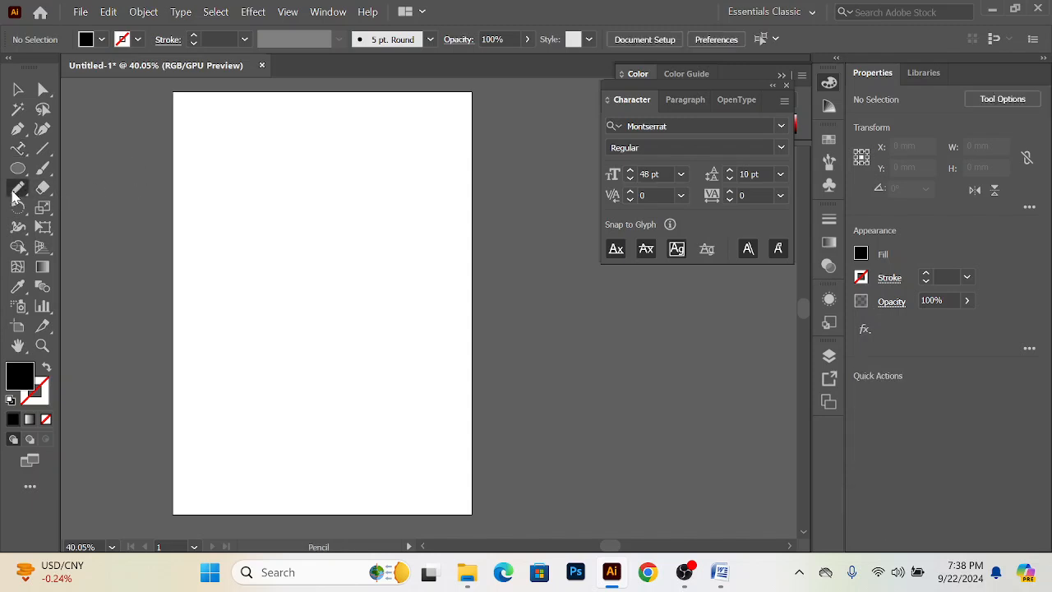
mouse_move(181, 218)
left_mouse_down()
mouse_move(207, 315)
mouse_move(403, 204)
mouse_move(416, 300)
mouse_move(445, 248)
mouse_move(656, 421)
mouse_move(690, 385)
mouse_move(643, 387)
mouse_move(742, 422)
left_mouse_up()
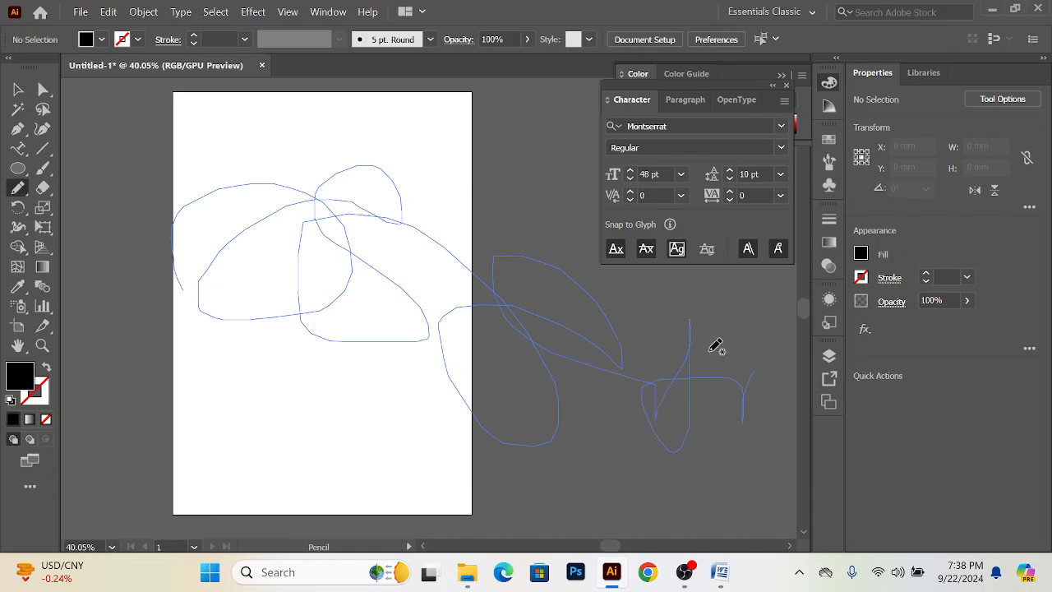
left_click(17, 148)
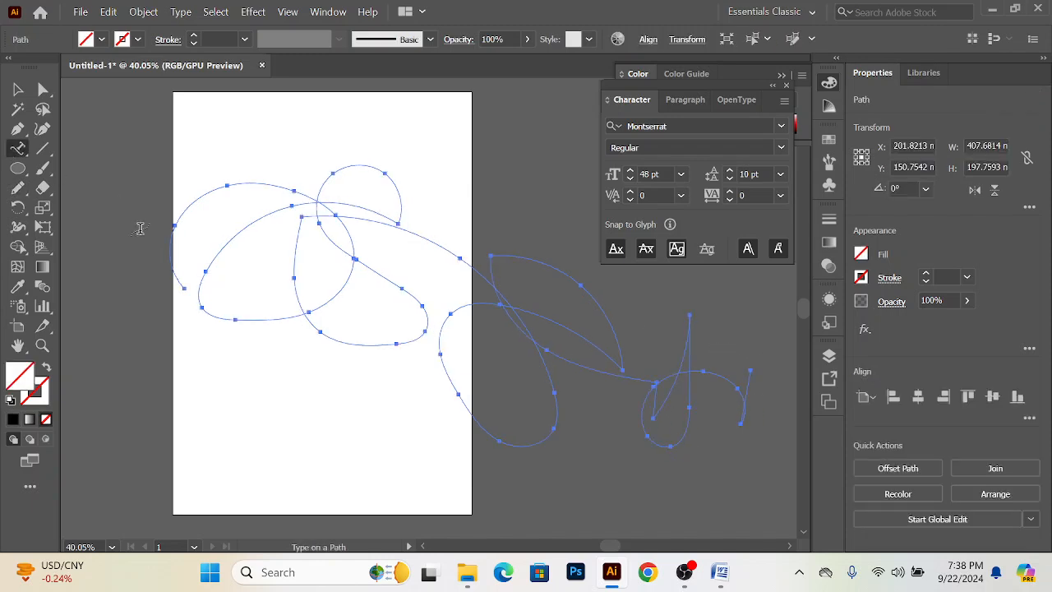
left_click(185, 287)
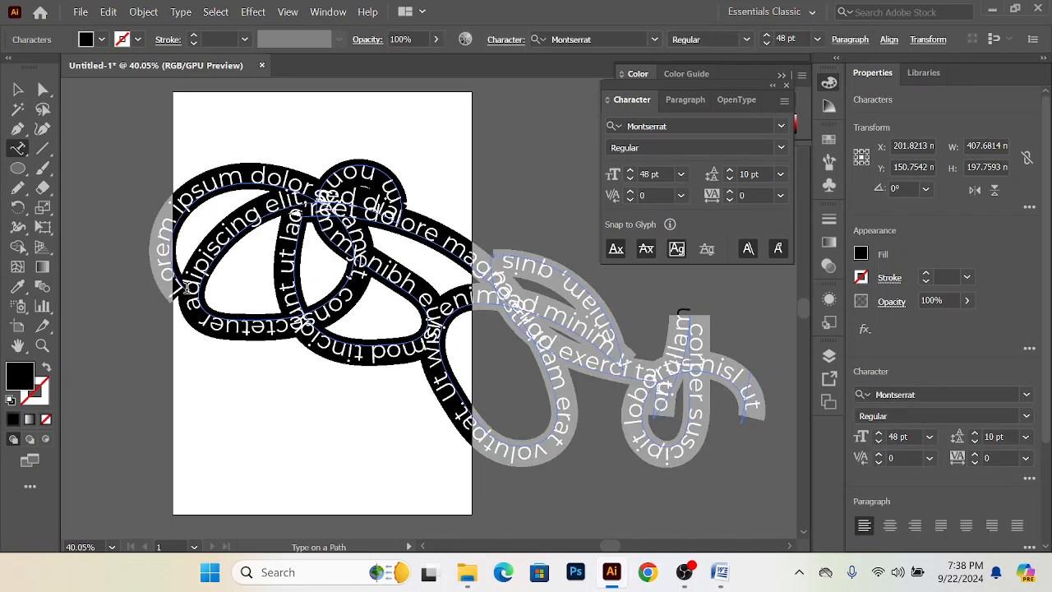
left_click(18, 88)
left_click(129, 117)
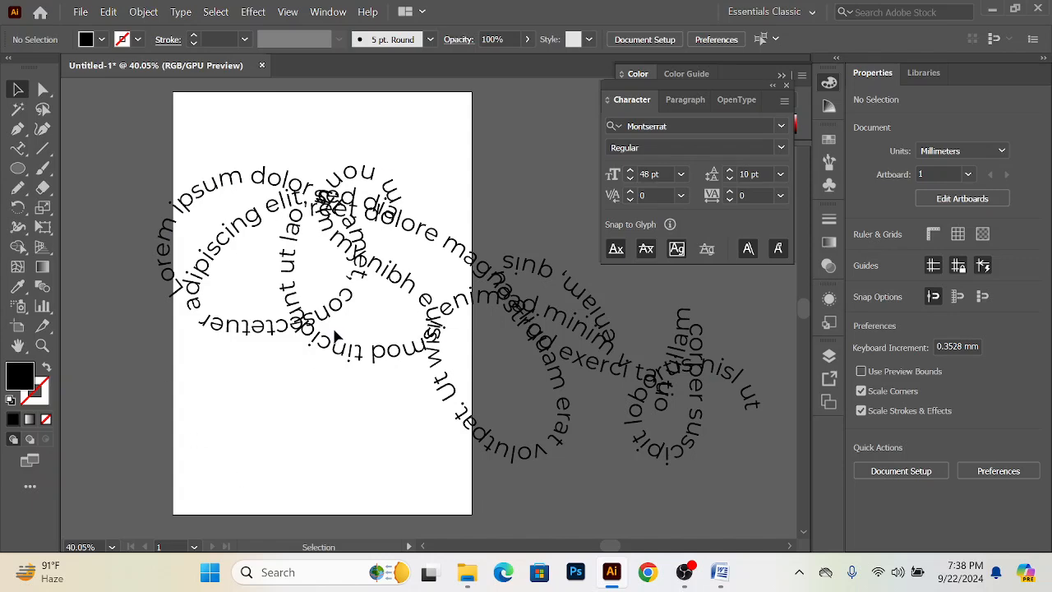
Step: Overwrite the opening words of the looping path text with random letters ending in a run of "l", and delete the whole text object
left_click(163, 286)
double_click(177, 296)
left_click_drag(172, 287, 272, 213)
type("kbjvjkaehgkjaeilk")
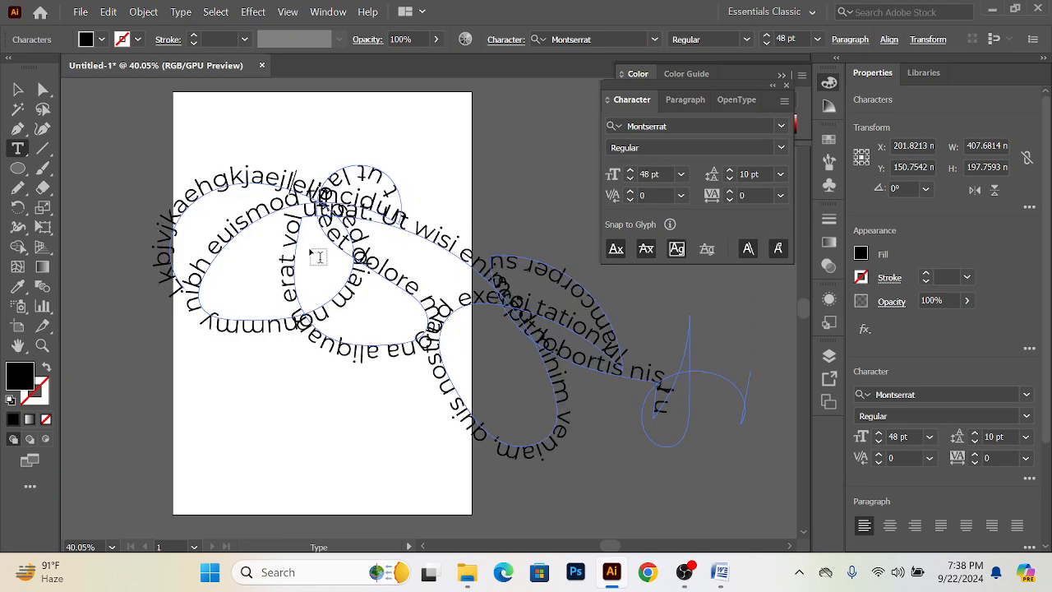
type("lllllllllll")
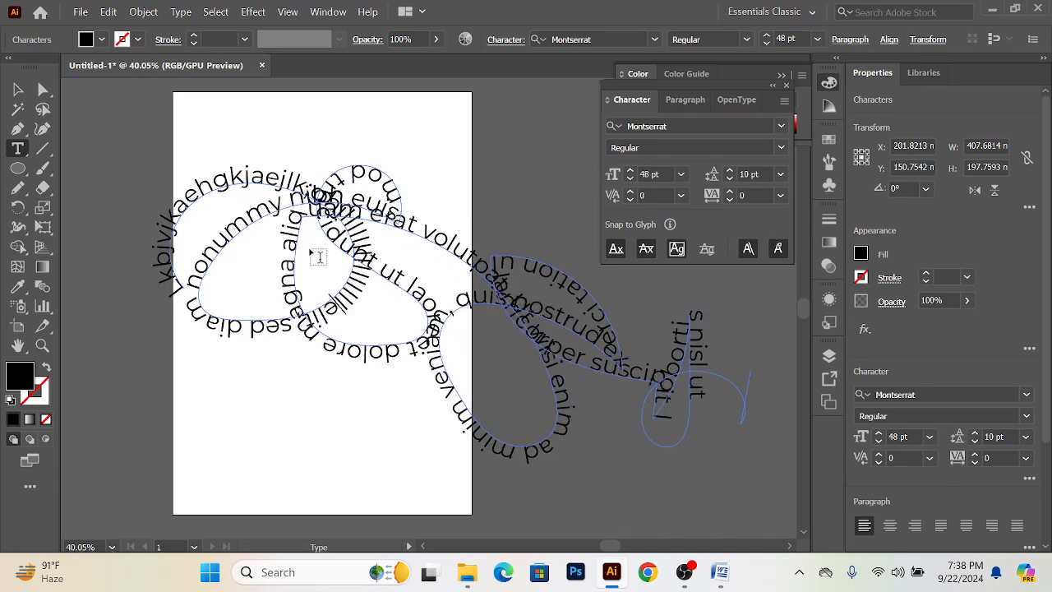
key("Escape")
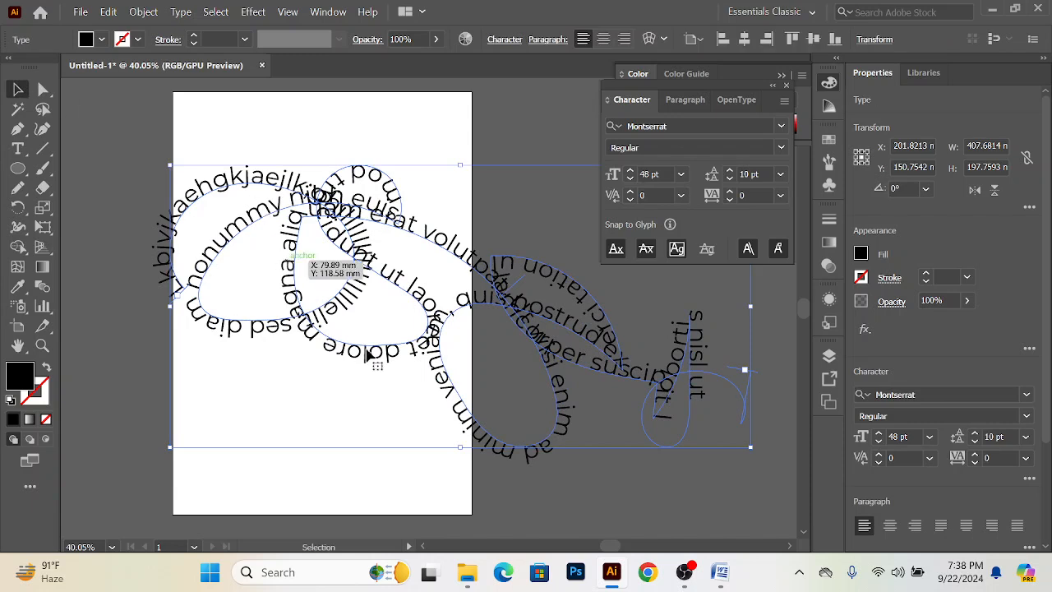
key("Delete")
left_click(687, 575)
left_click(1032, 380)
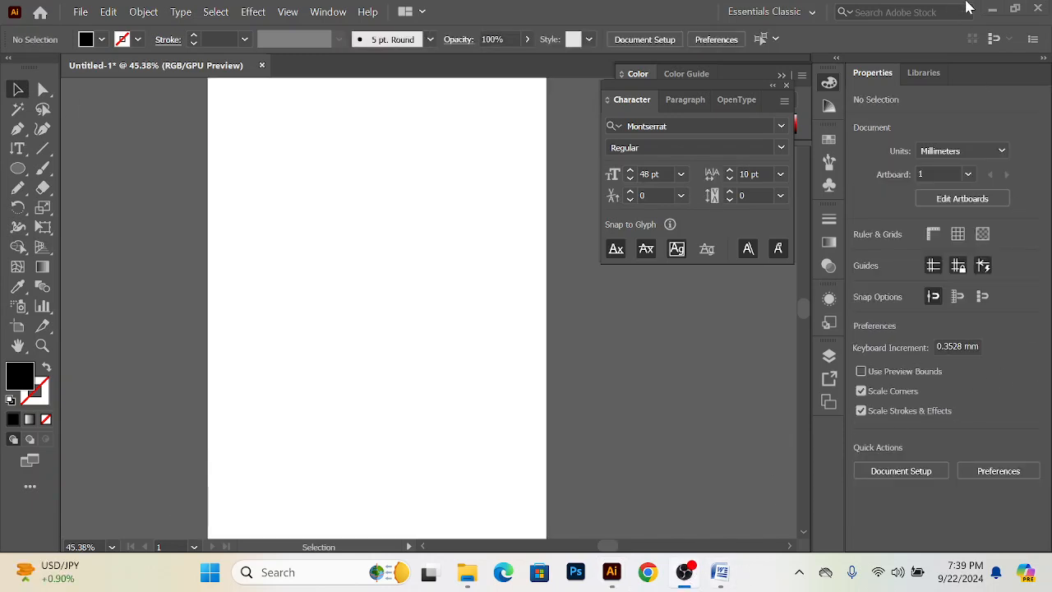
Step: Add vertical text on the upper left of the artboard with the Vertical Type tool, replacing the placeholder with random letters starting "yfyutuhguhjgu"
left_click(964, 7)
left_click(18, 148)
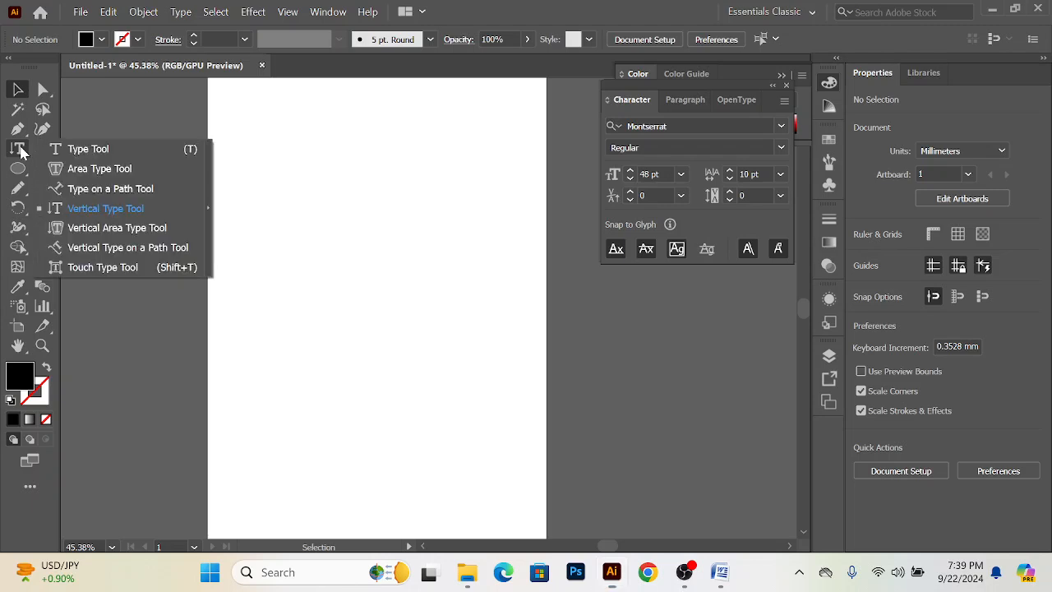
left_click(97, 208)
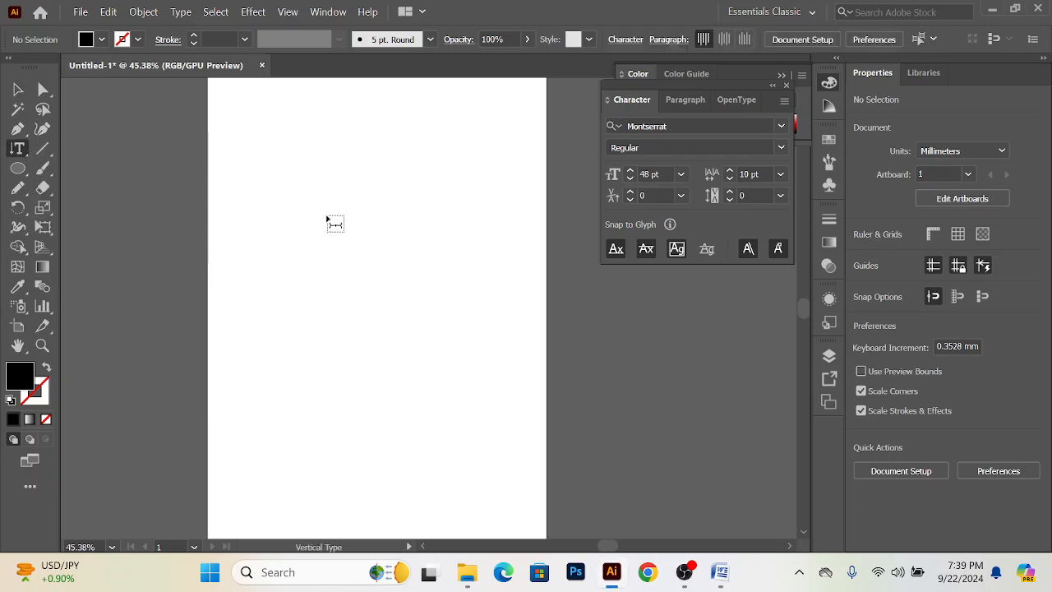
left_click(292, 177)
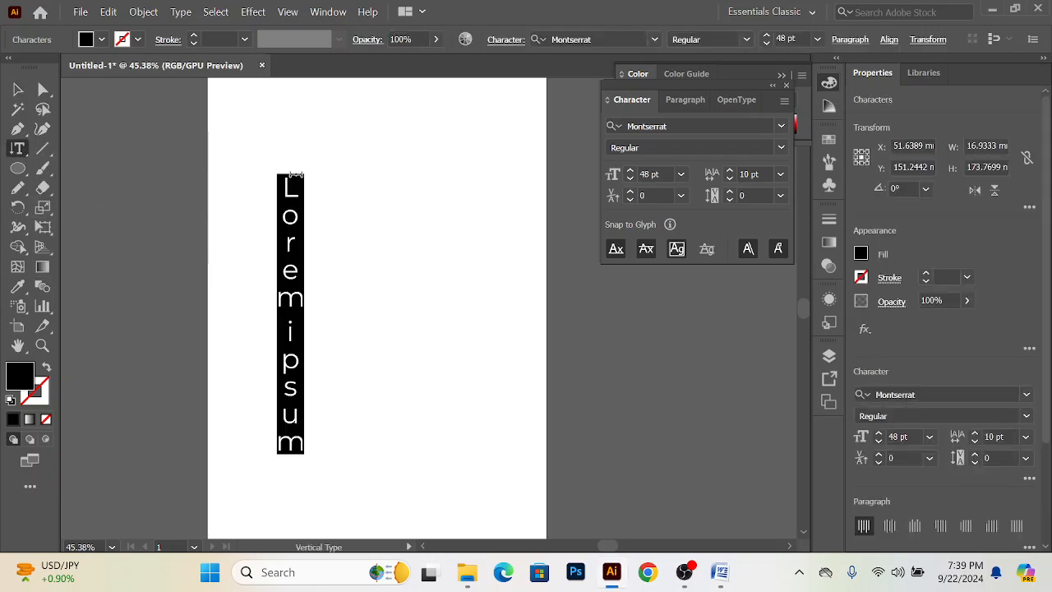
type("yfyutuhguhjgu")
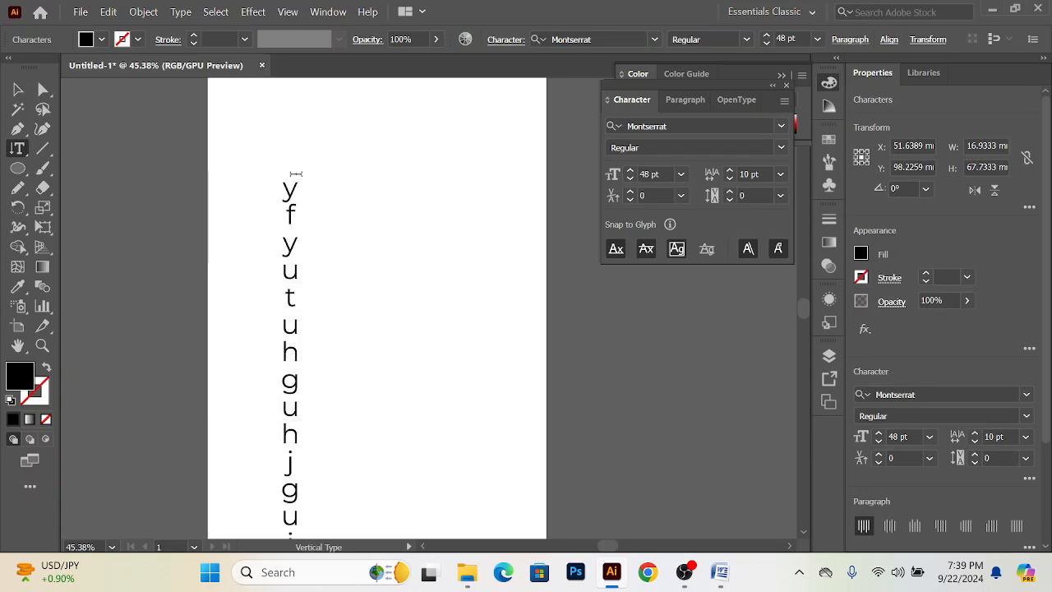
Step: Leave text editing and delete the vertical text from the artboard
left_click(19, 89)
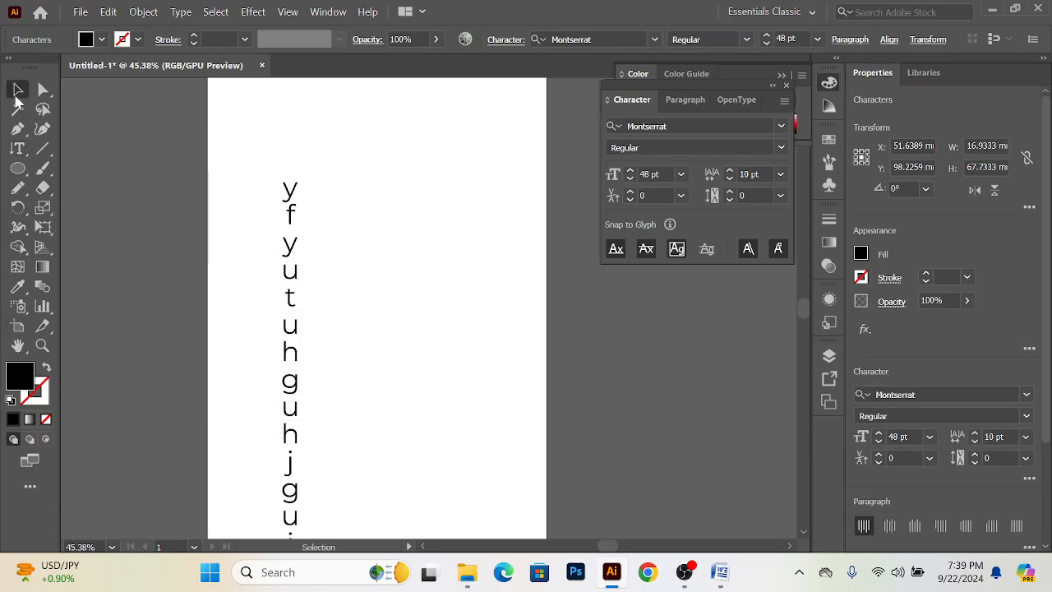
left_click(371, 222)
key("ctrl+a")
key("Delete")
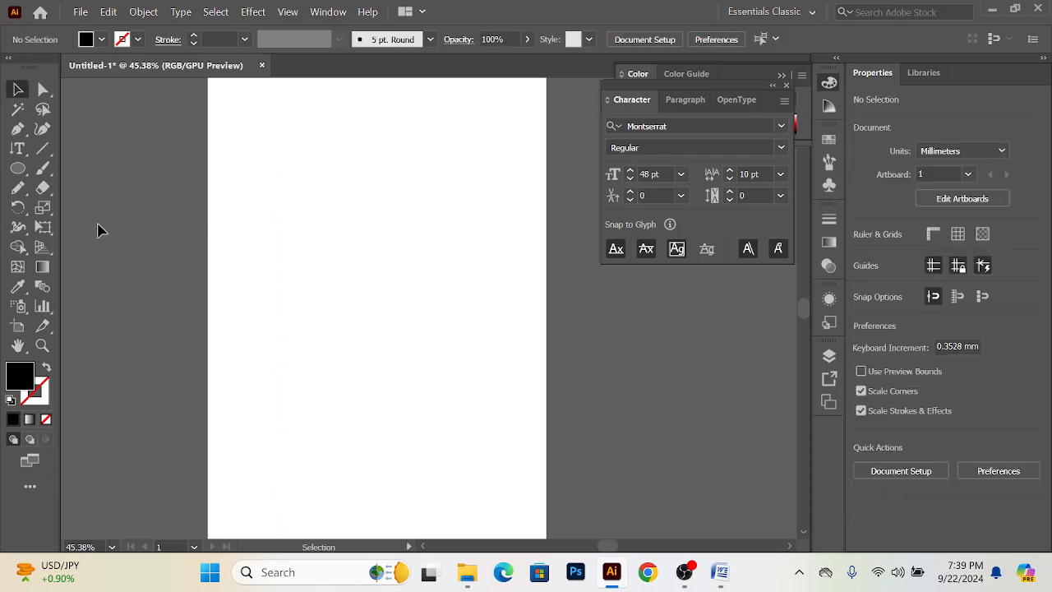
Step: Draw a rectangle about 89 by 48 mm with a black fill on the upper part of the artboard
left_click_drag(17, 148, 86, 197)
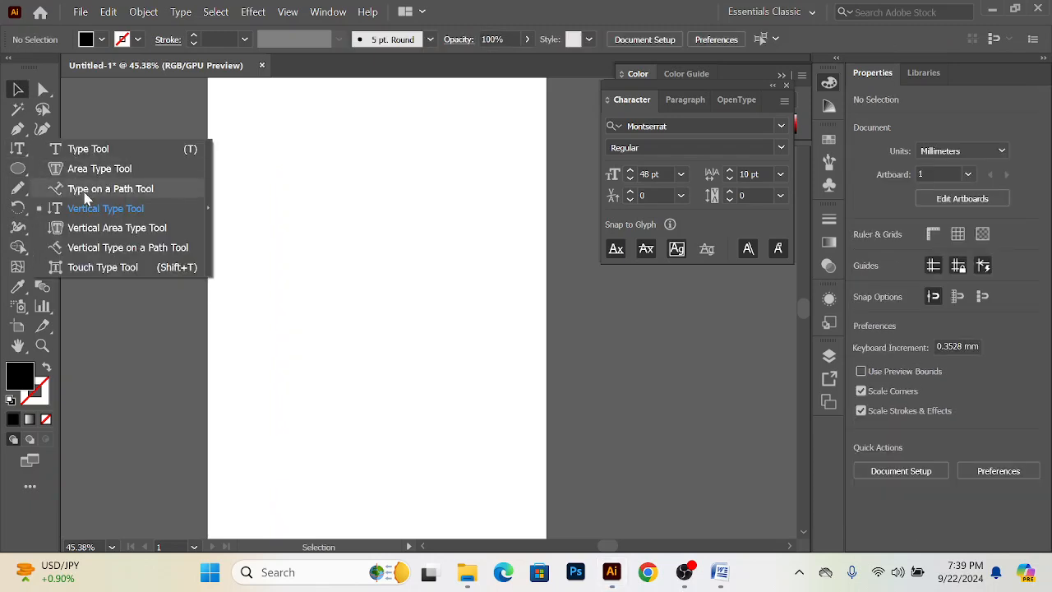
left_click(99, 234)
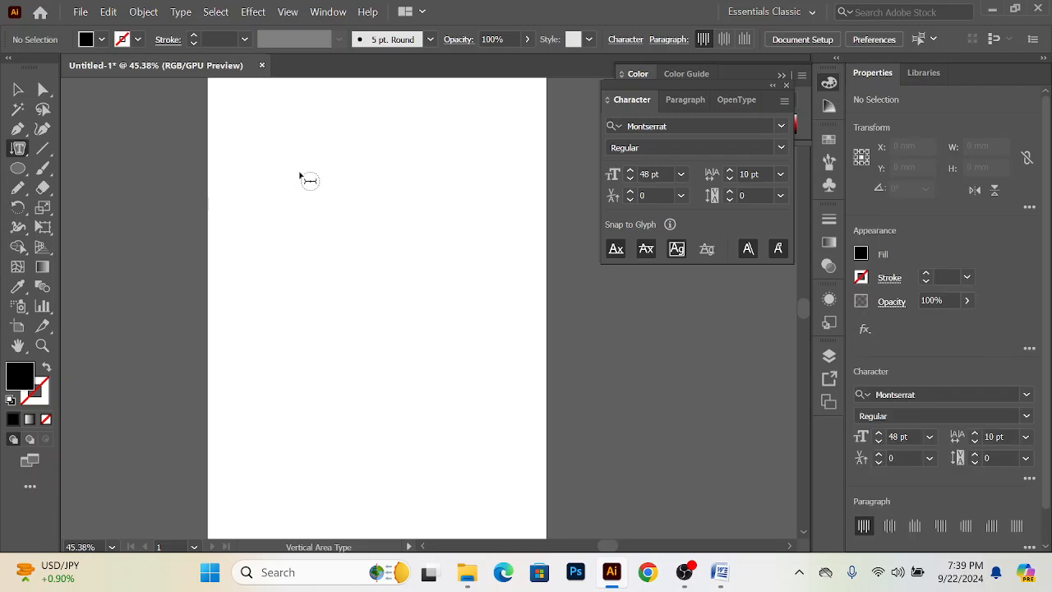
left_click_drag(18, 168, 91, 170)
left_click_drag(274, 164, 417, 241)
Step: Fill the rectangle with vertical placeholder text using the Vertical Area Type tool, and delete the resulting text object
key("t")
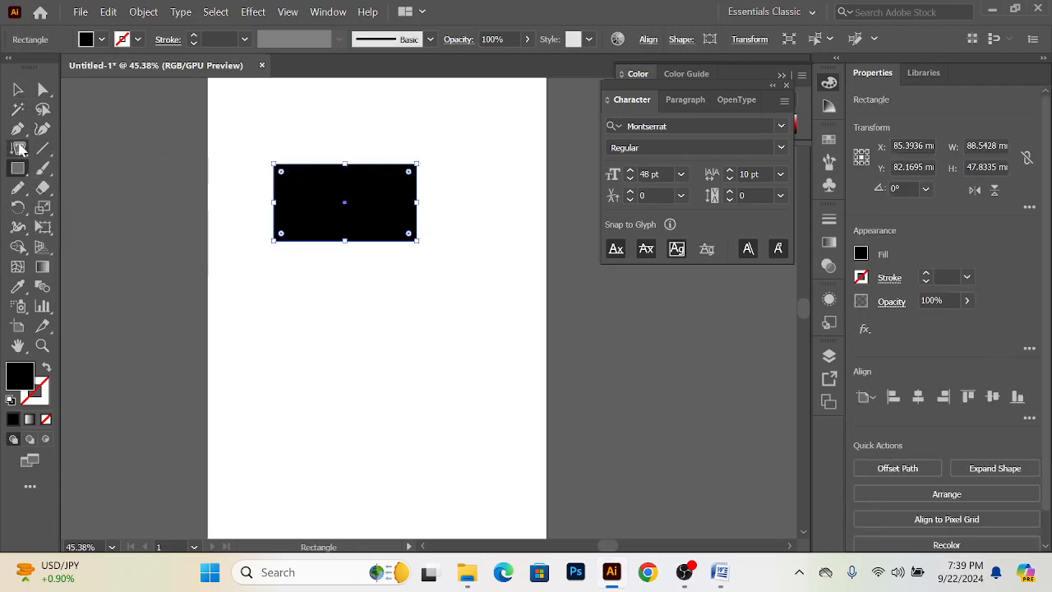
left_click(280, 164)
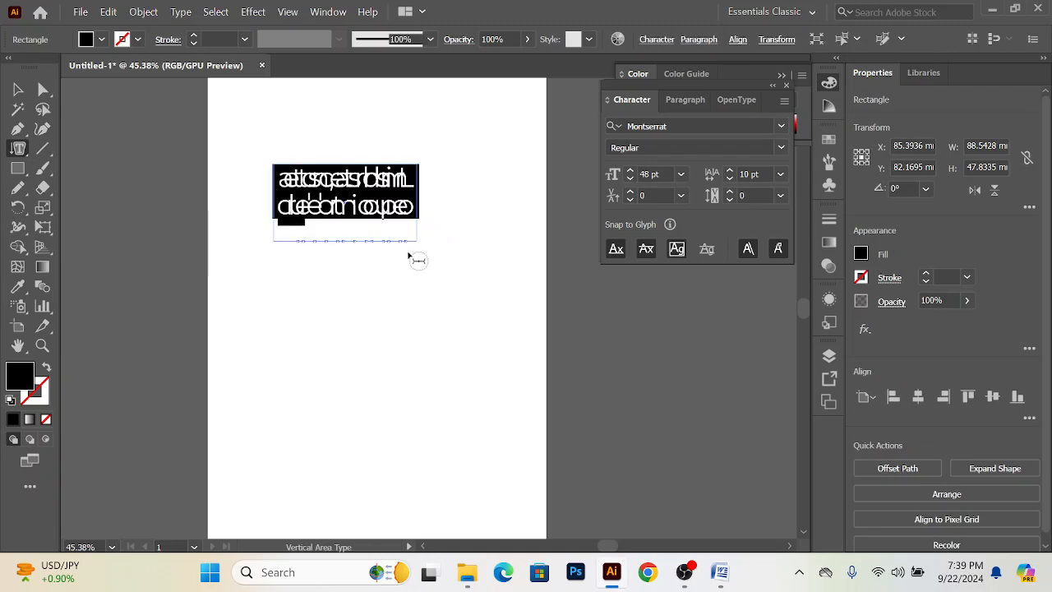
key("Escape")
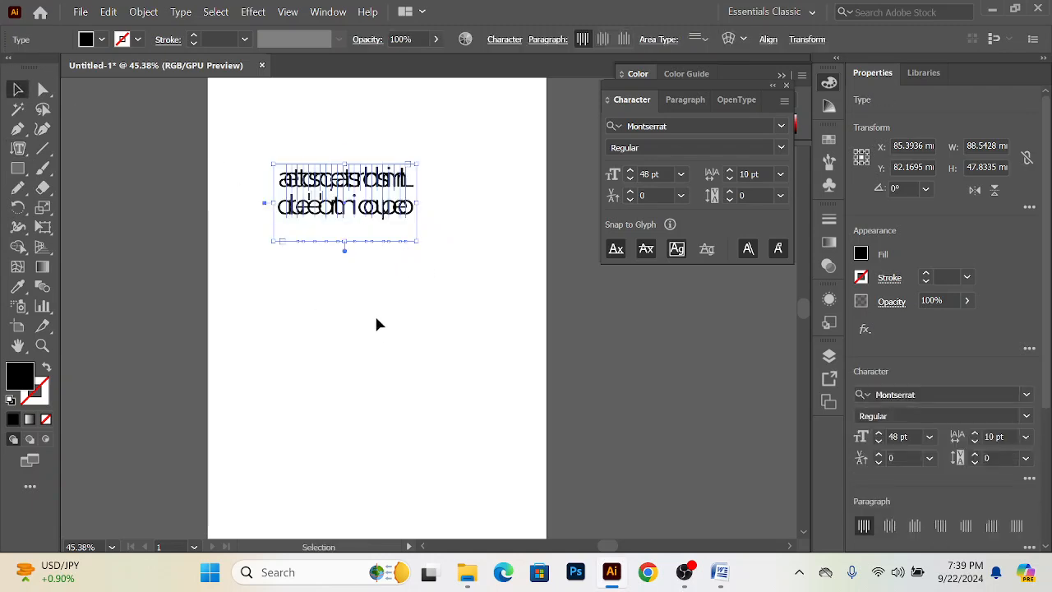
key("Delete")
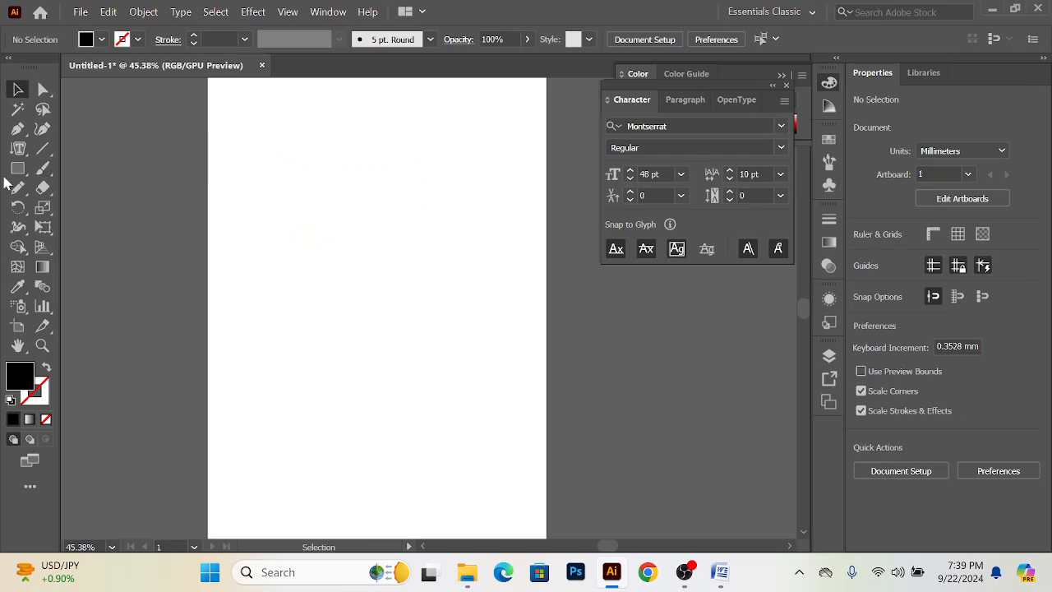
Step: Draw an open curved path about 205 mm wide with the Pen tool, extending past the artboard's right edge, with no fill and a black 1 pt stroke
left_click(20, 150)
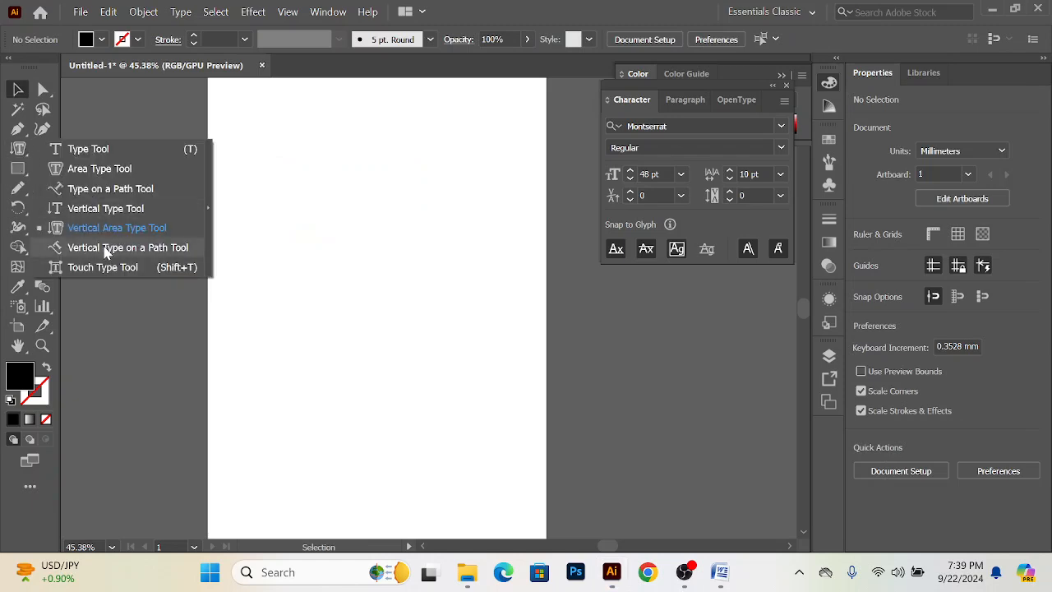
left_click(256, 228)
left_click(45, 151)
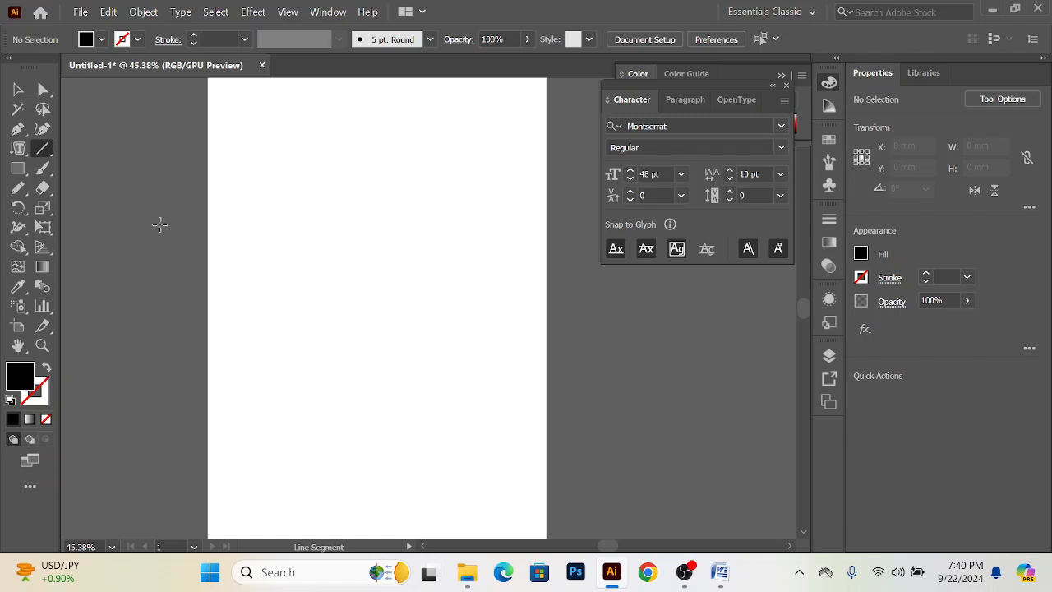
left_click(18, 130)
left_click(303, 290)
mouse_move(441, 221)
left_mouse_down()
mouse_move(517, 211)
mouse_move(610, 244)
left_mouse_up()
left_click_drag(631, 322, 645, 366)
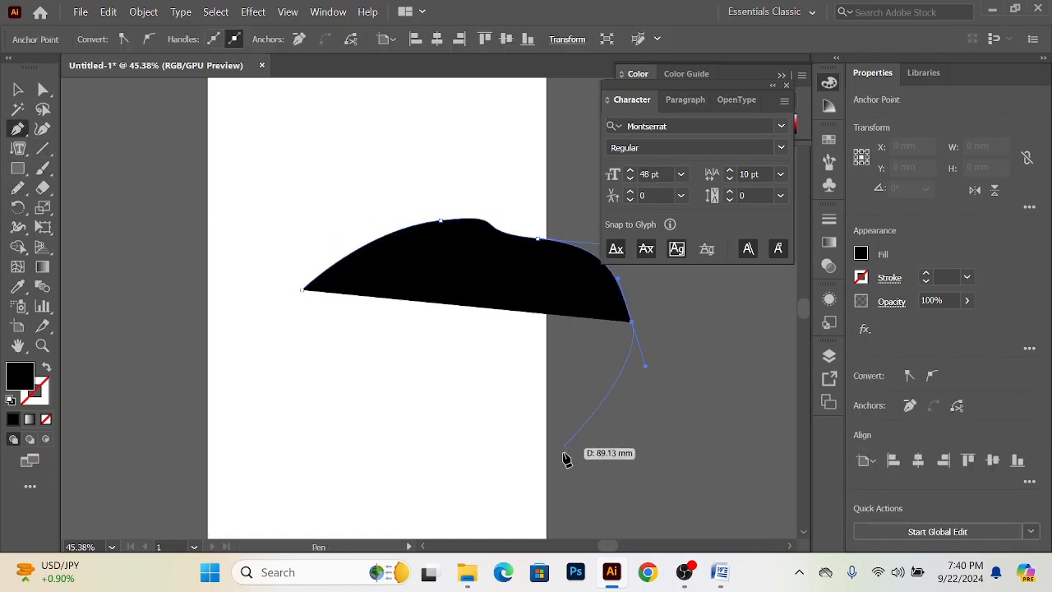
left_click(561, 448)
key("v")
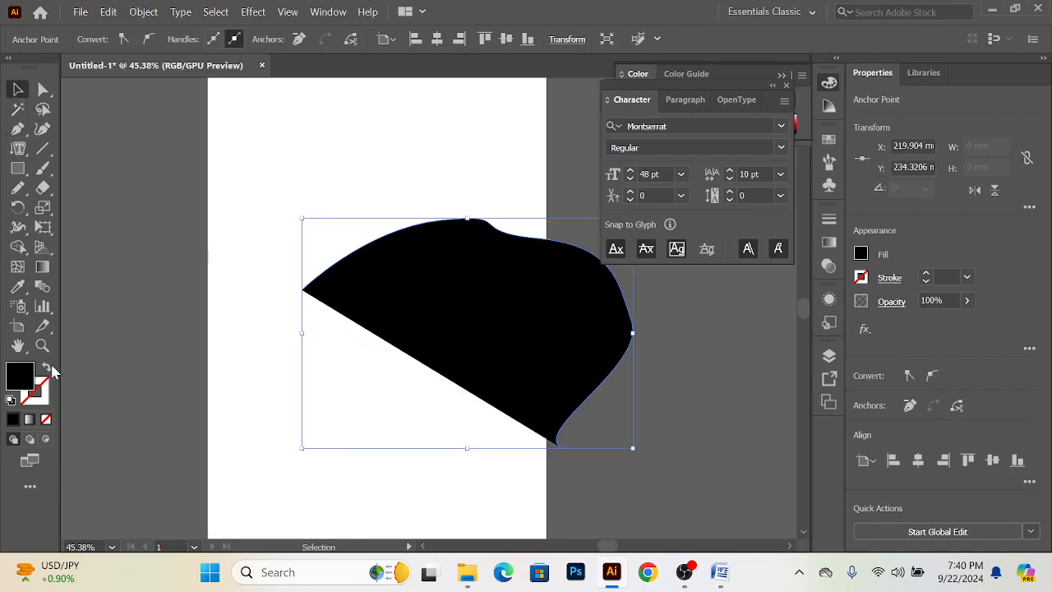
left_click(45, 370)
key("ctrl+shift+a")
Step: Run placeholder text along the curved path from its left end with the Vertical Type on a Path tool
left_click(18, 149)
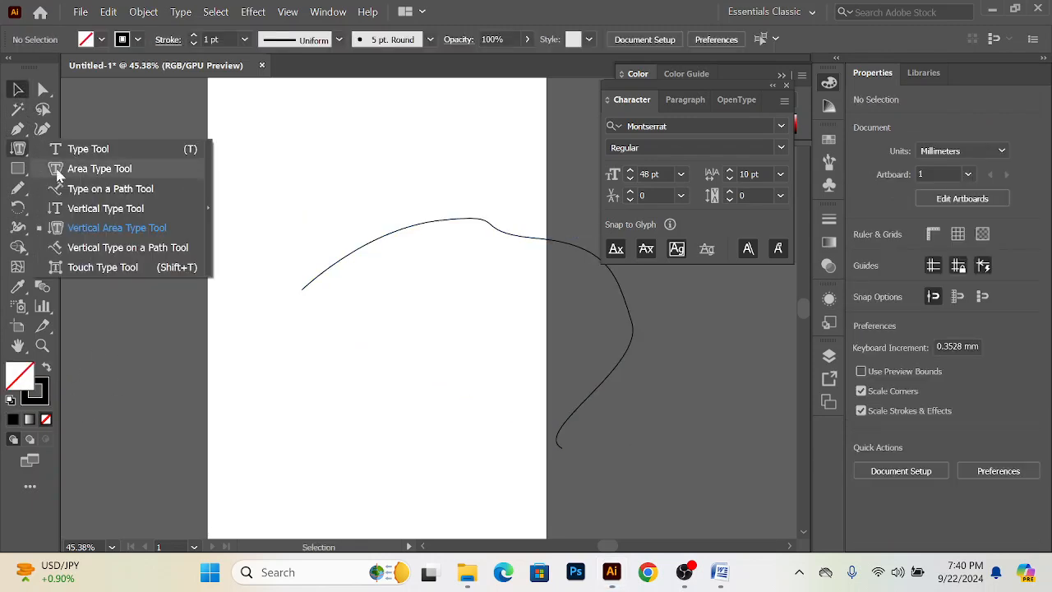
left_click(82, 248)
left_click(302, 288)
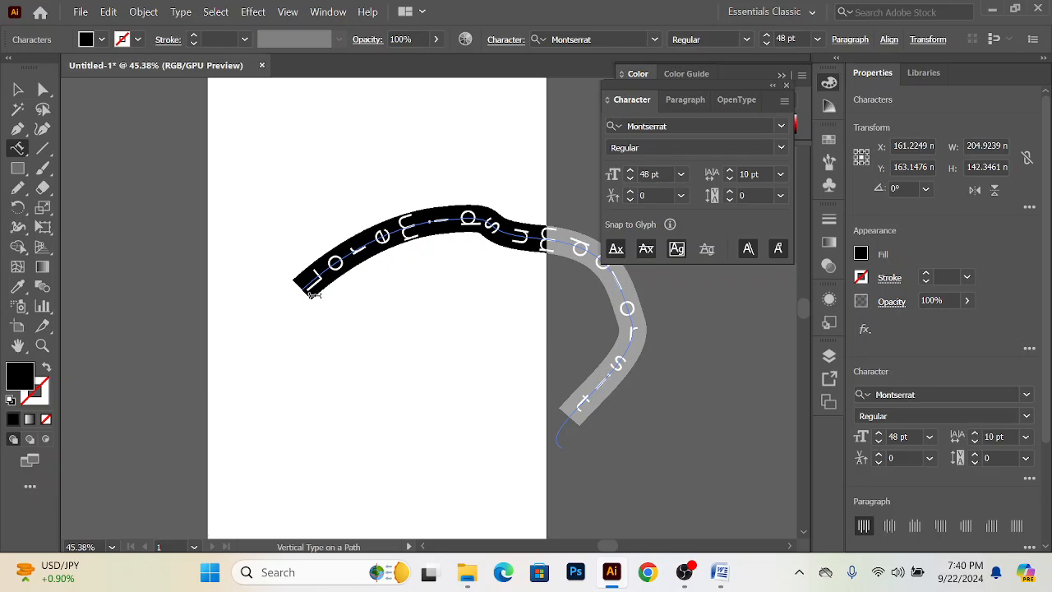
left_click(17, 156)
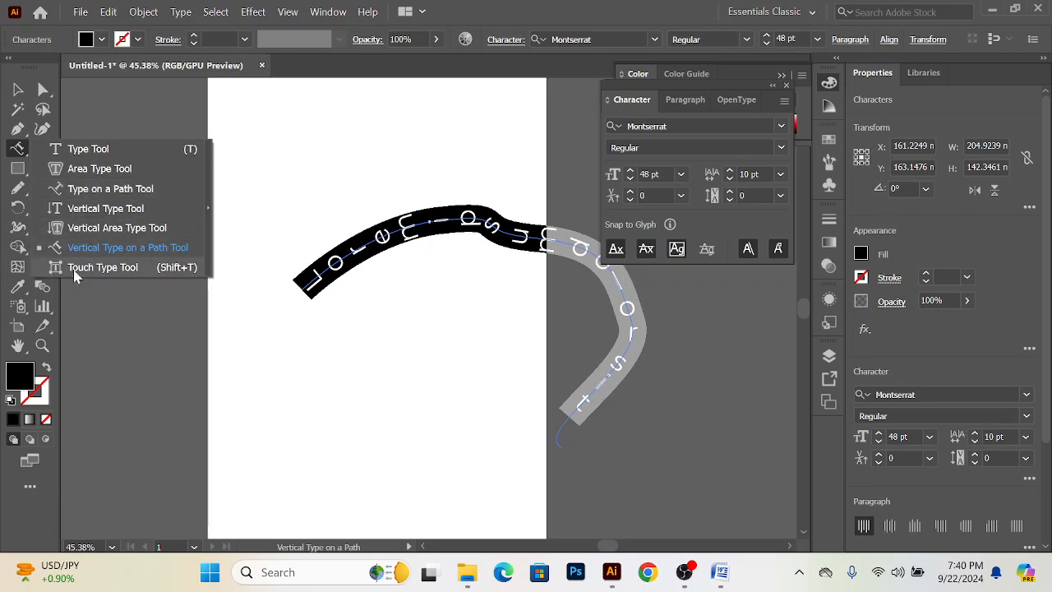
left_click(329, 278)
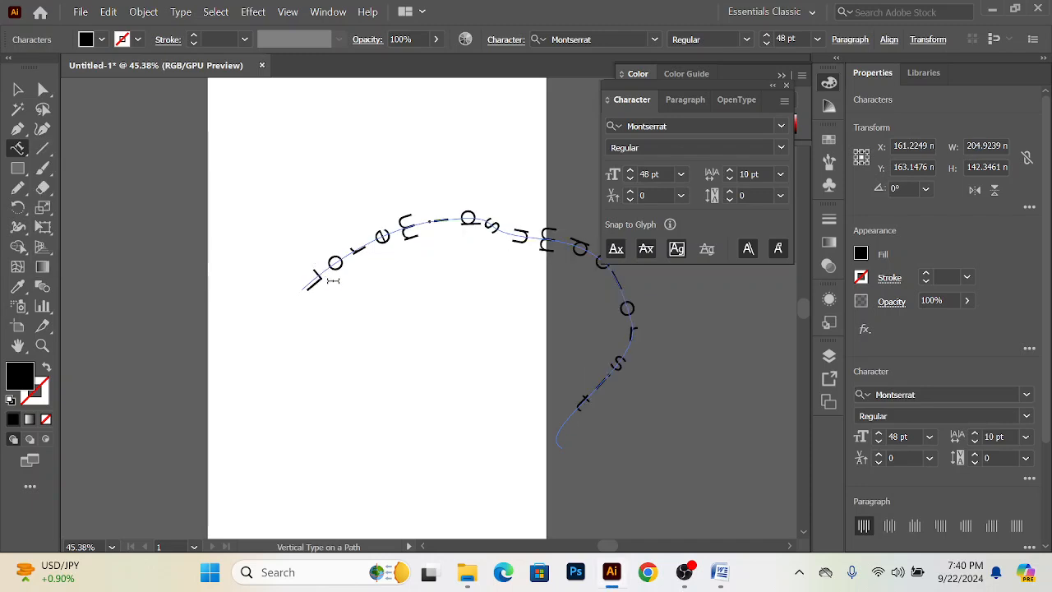
left_click_drag(311, 289, 624, 407)
key("Escape")
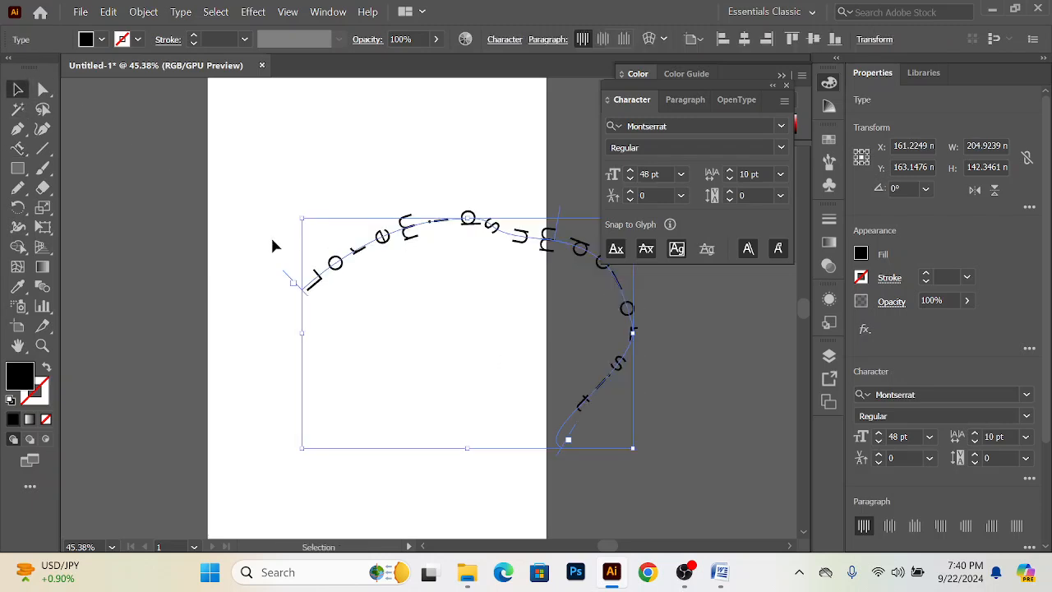
left_click(294, 228)
left_click(336, 263)
left_click(687, 574)
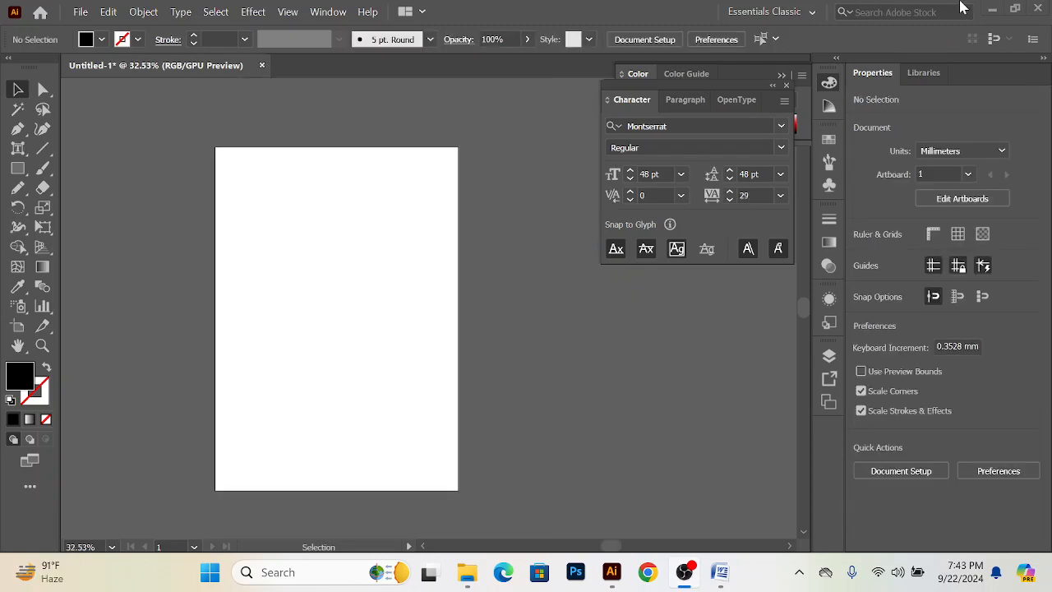
Step: Place a line of "Lorem ipsum" placeholder text near the top of the artboard with the Type tool
right_click(18, 149)
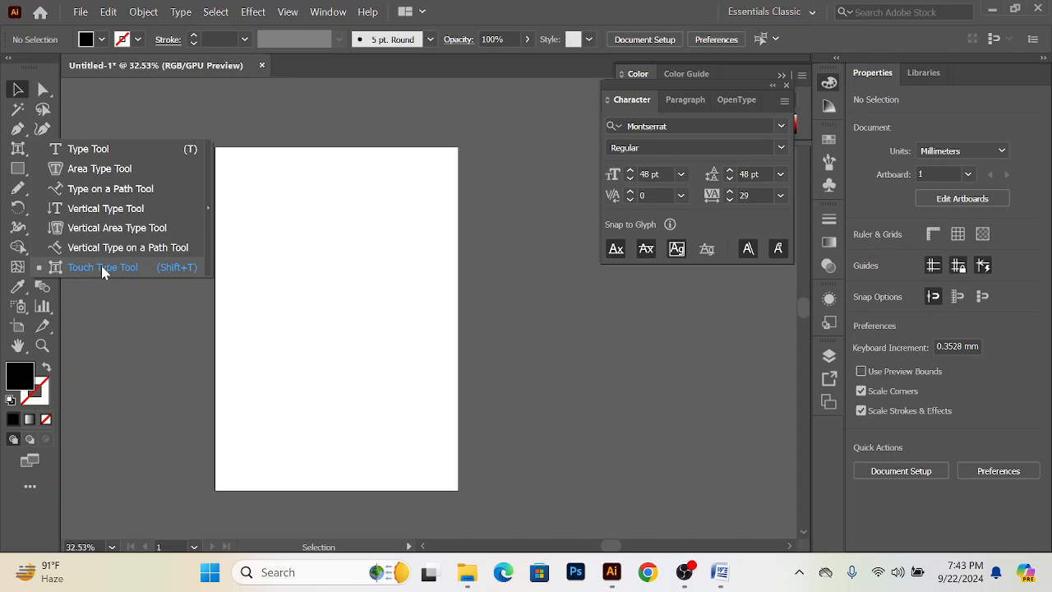
left_click(79, 150)
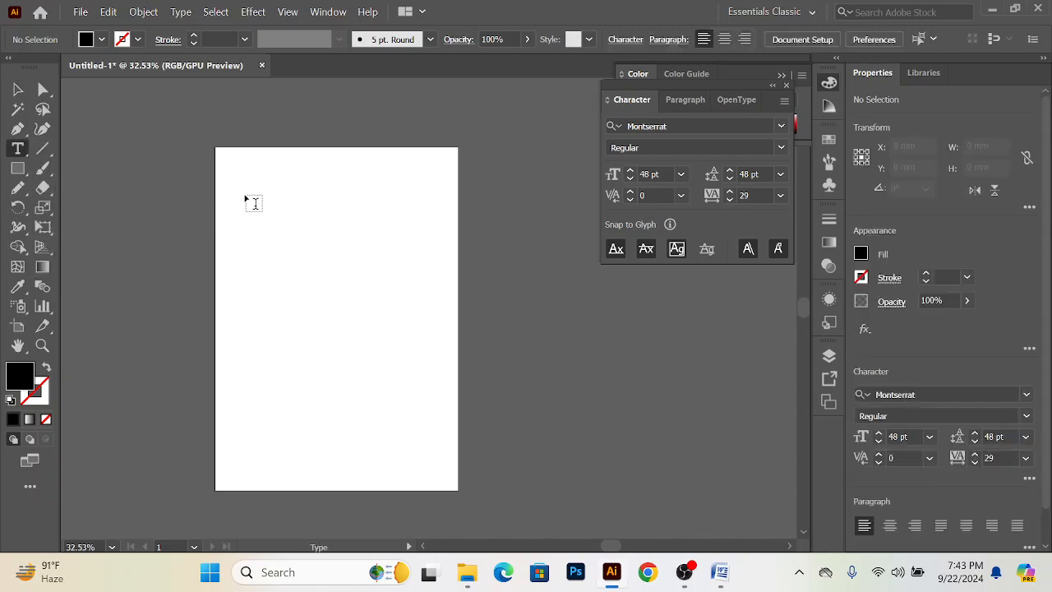
left_click(255, 203)
left_click(18, 89)
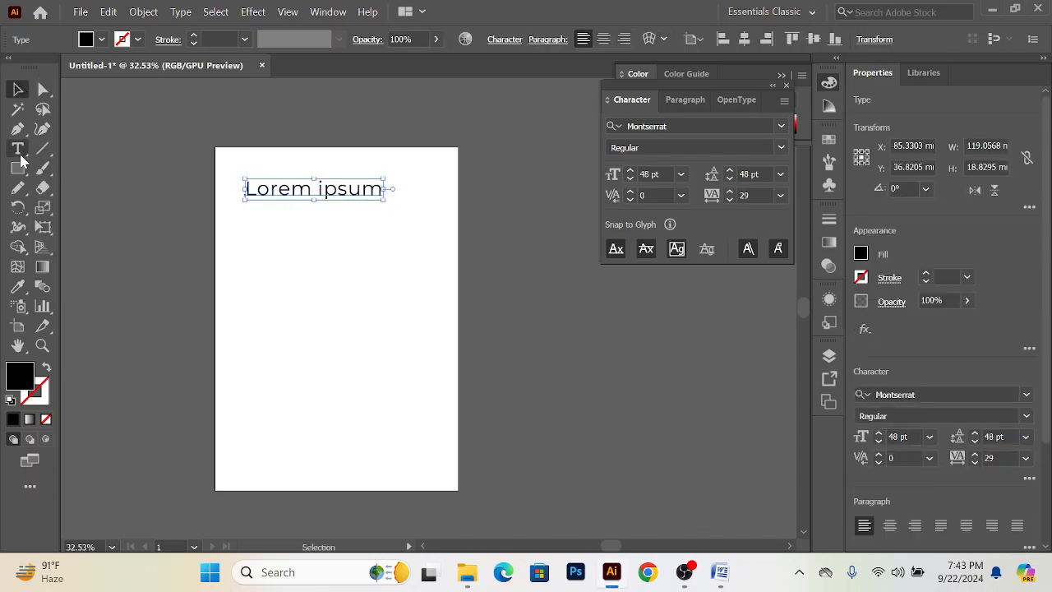
Step: Select the "o" in "Lorem" with the Touch Type tool and replace it with its small raised alternate glyph
left_click(17, 150)
left_click(99, 266)
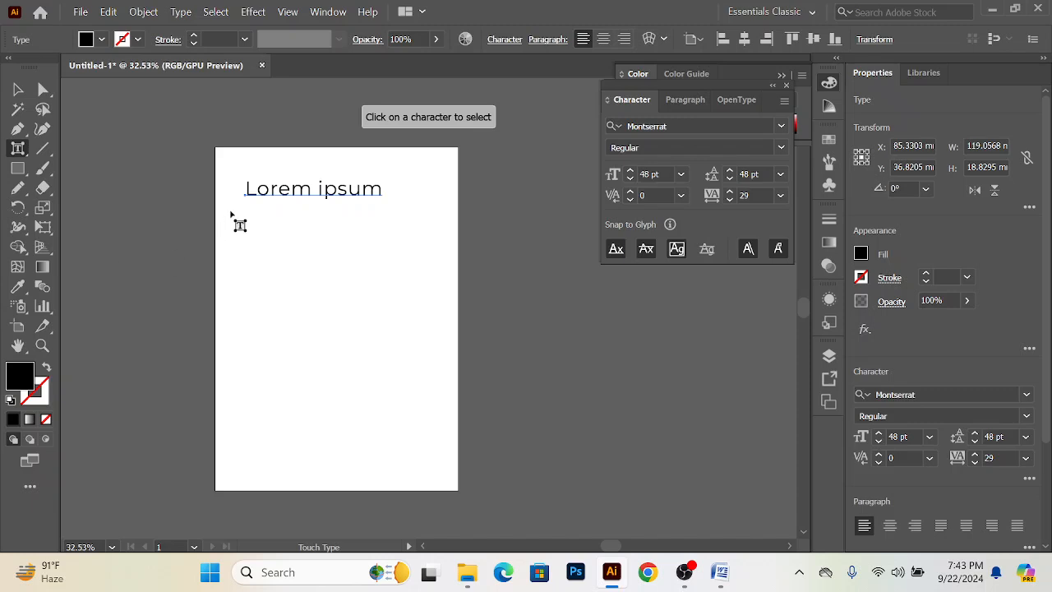
left_click(263, 191)
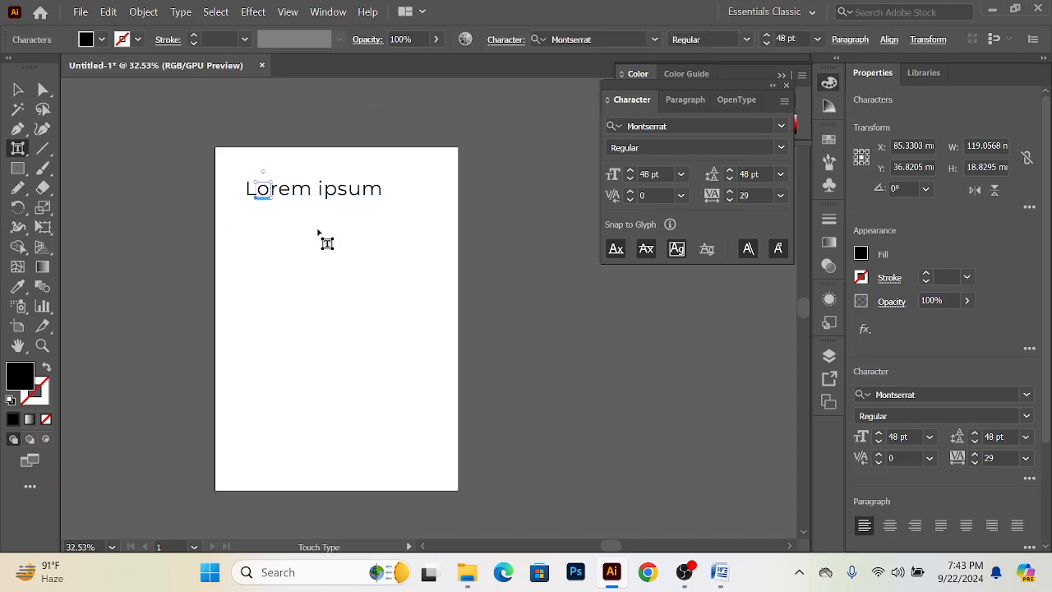
mouse_move(267, 196)
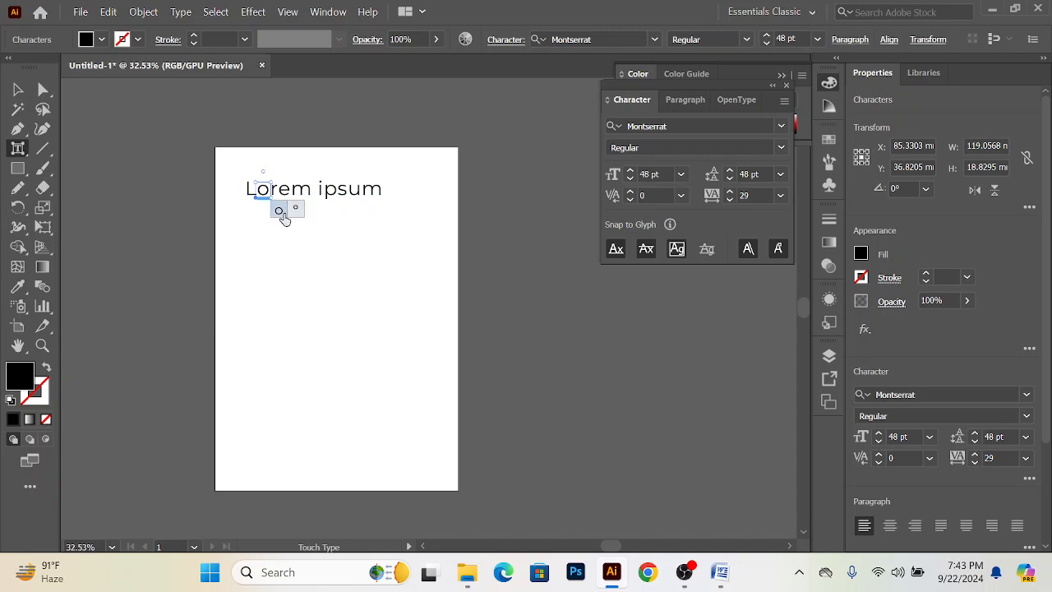
left_click(279, 209)
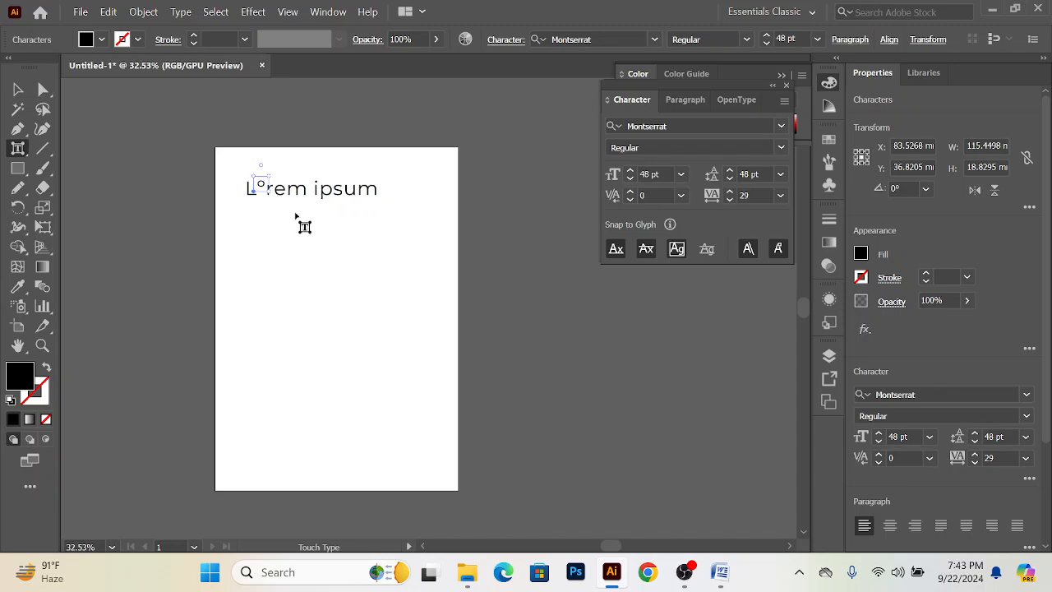
Step: Replace the "e" and "m" of "Lorem" with their small-capital alternate glyphs
left_click(279, 195)
left_click(314, 211)
left_click(301, 197)
left_click(317, 211)
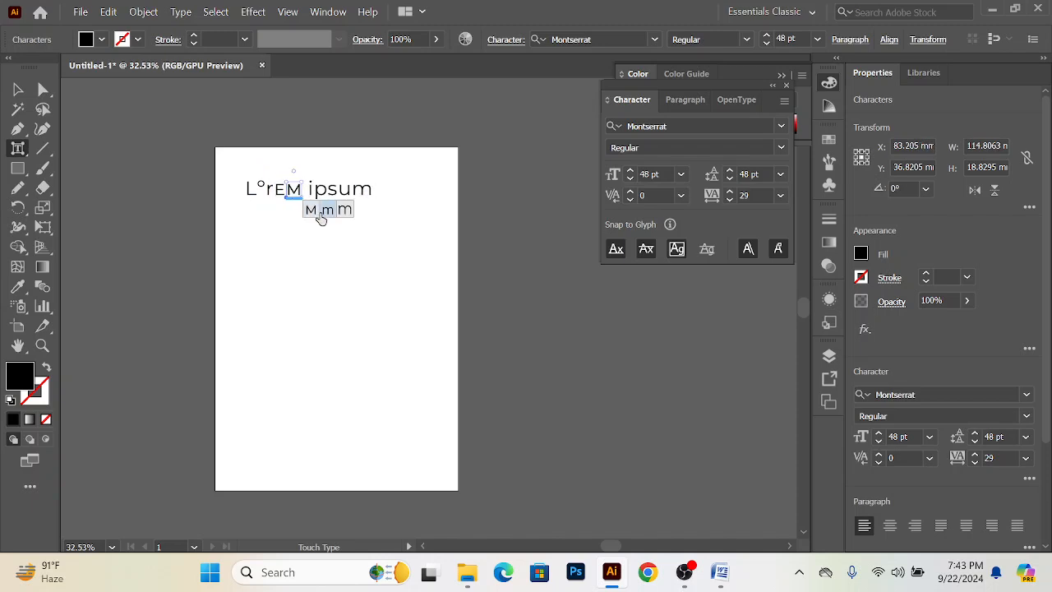
Step: Raise the small-capital M slightly above the text's baseline
key("Up")
key("Up")
key("Up")
key("Up")
key("Up")
key("Up")
key("Up")
key("Up")
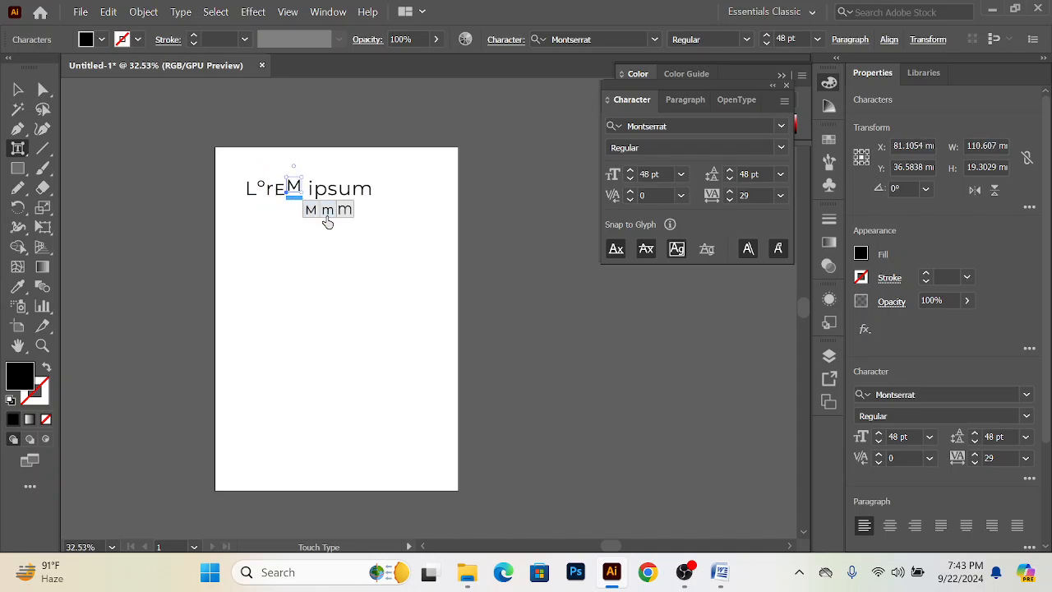
Step: Lower the small-capital M well below the text's baseline
key("alt+shift+Down")
key("alt+shift+Down")
key("alt+shift+Down")
key("alt+shift+Down")
key("alt+shift+Down")
key("alt+shift+Down")
key("alt+shift+Down")
key("alt+shift+Down")
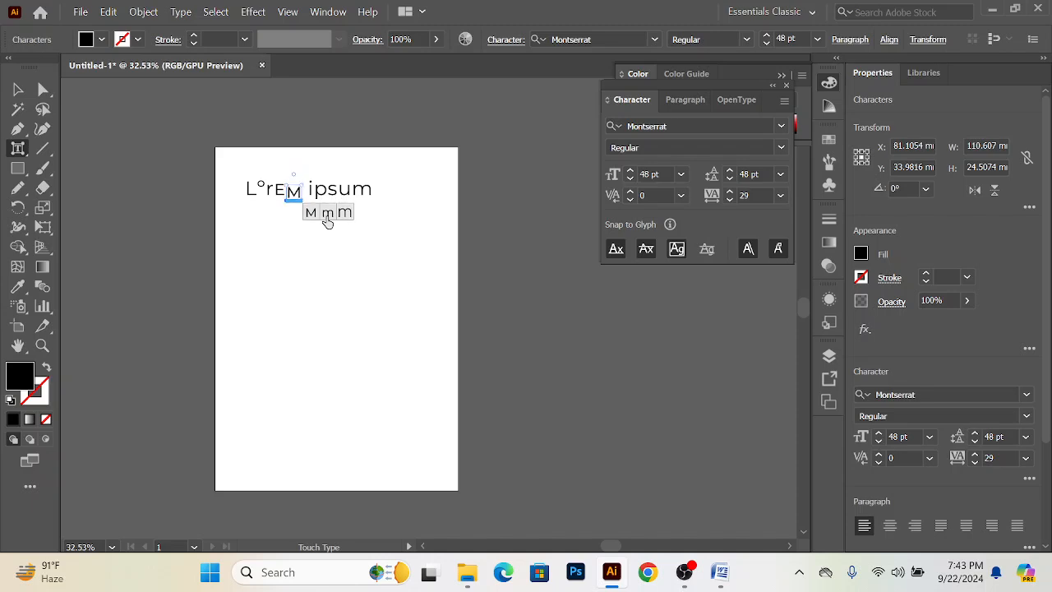
key("alt+shift+Down")
key("alt+shift+Down")
key("alt+shift+Down")
key("alt+shift+Down")
key("alt+shift+Down")
key("alt+shift+Down")
key("alt+shift+Down")
key("alt+shift+Down")
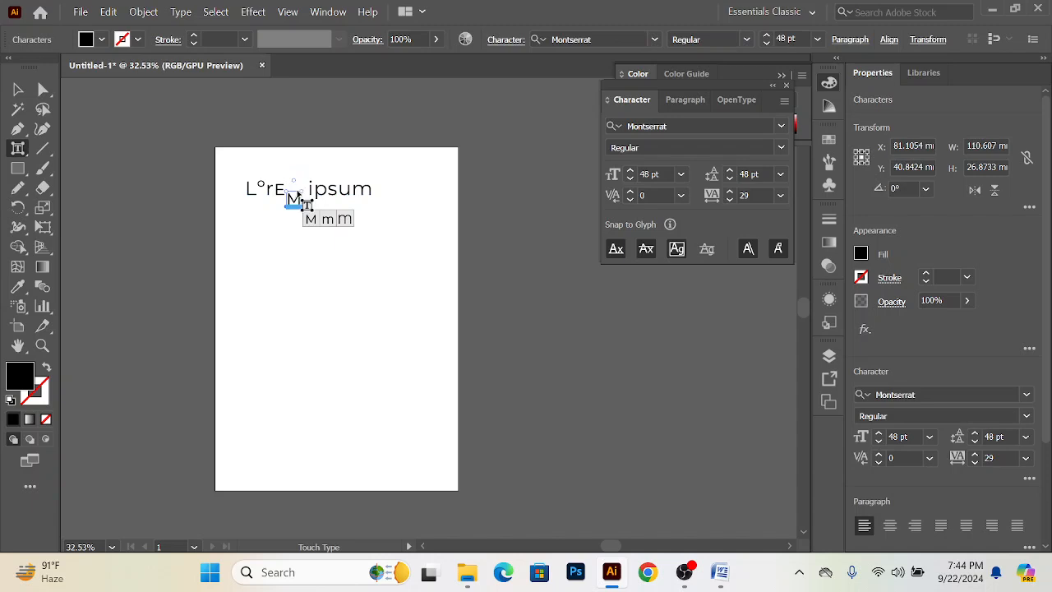
Step: Nudge the lowered M slightly up and to the right, away from the preceding E
key("Up")
key("Right")
key("Right")
key("Right")
key("Right")
key("Right")
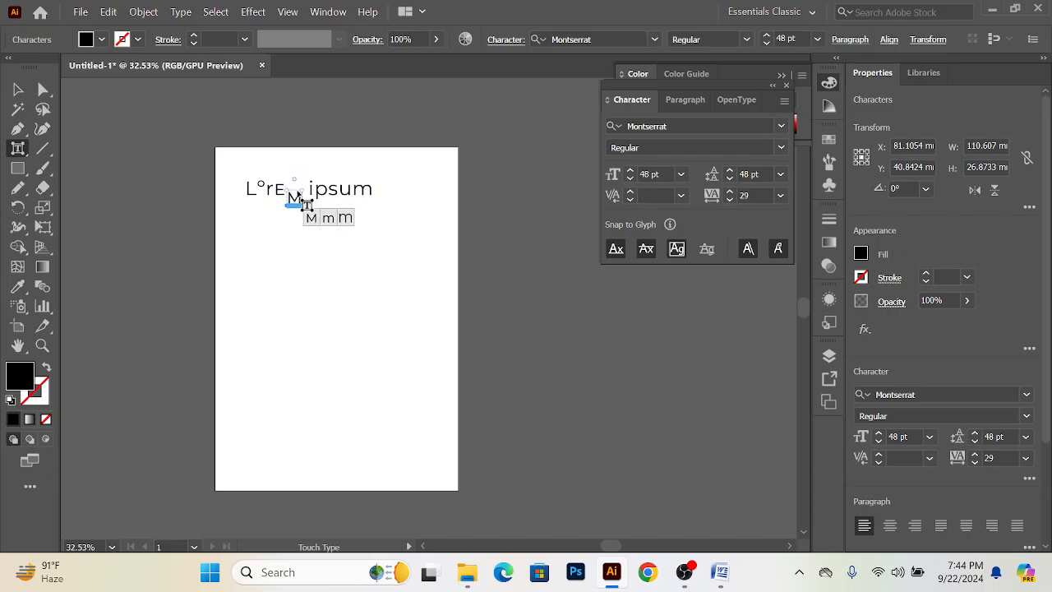
key("Up")
key("Right")
key("Right")
key("Right")
key("Right")
key("Right")
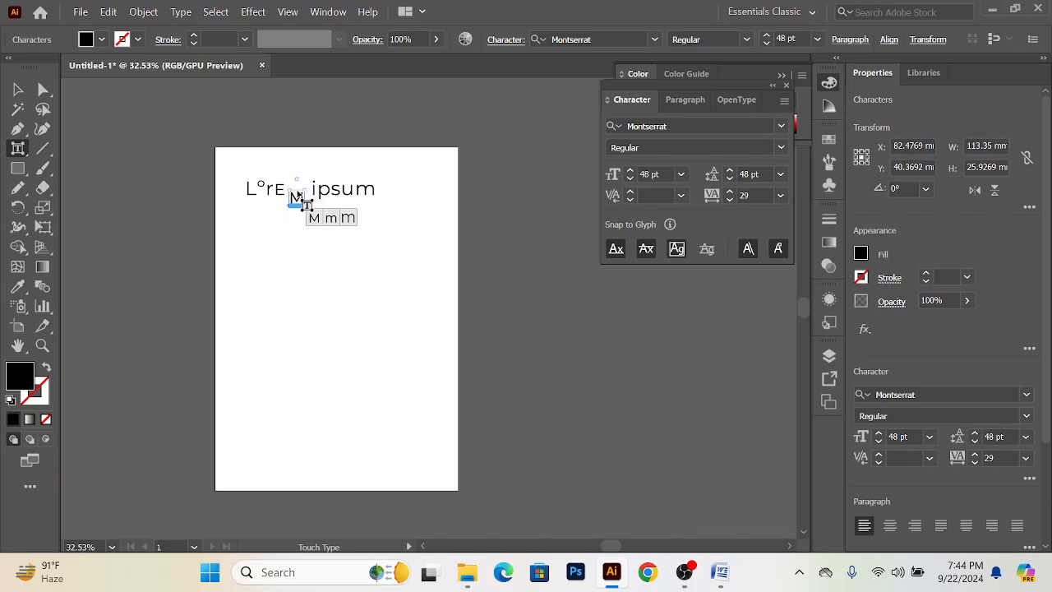
Step: Replace the "p" of "ipsum" with its small-capital alternate glyph
left_click(325, 194)
left_click(339, 222)
left_click(336, 190)
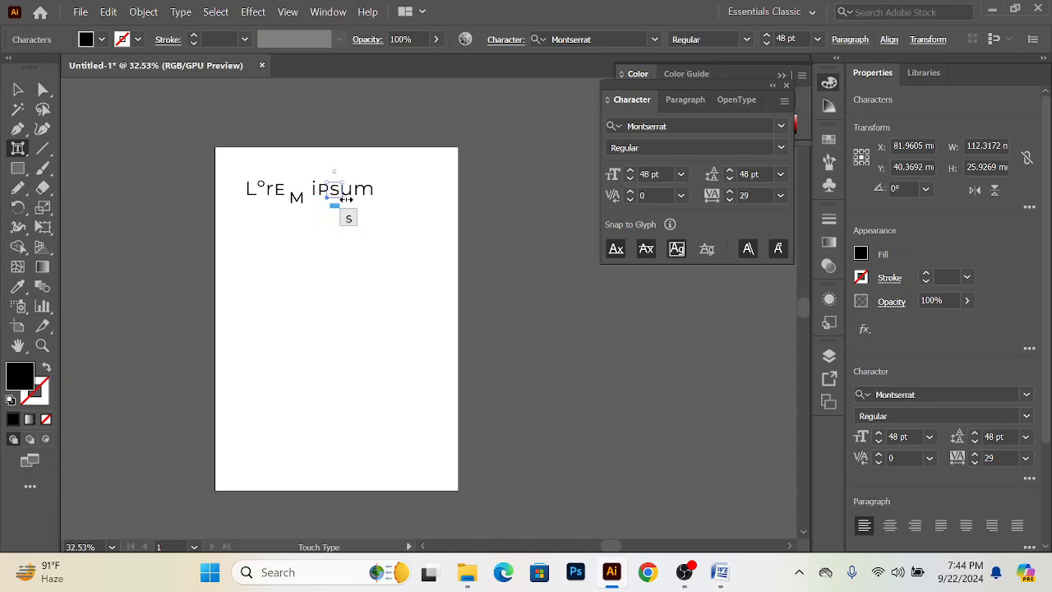
Step: Raise the final "m" of "ipsum" well above the text's baseline and deselect the text
left_click(364, 192)
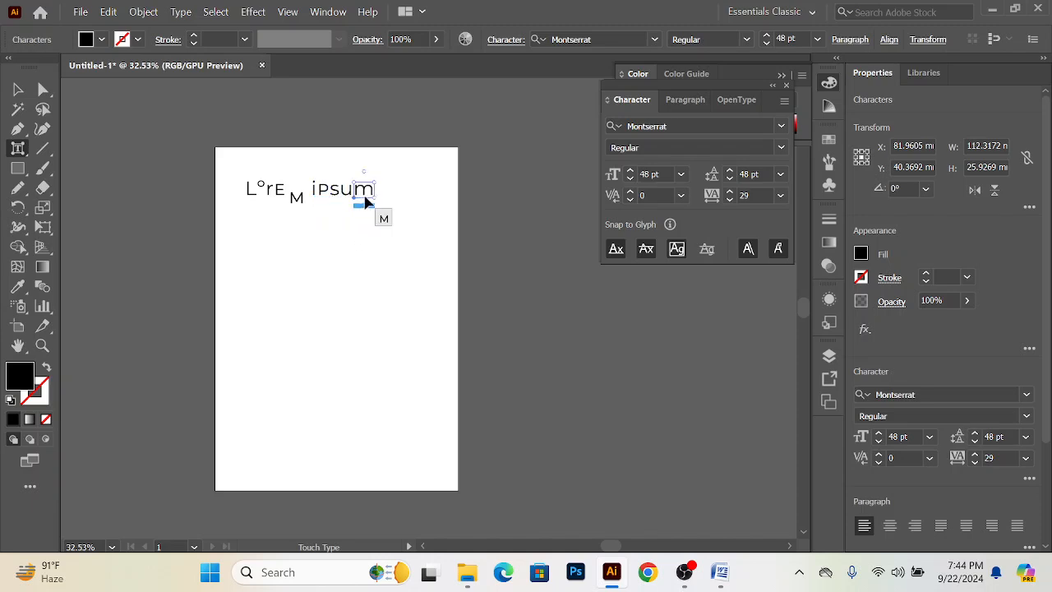
key("Up")
key("Up")
key("Up")
key("Up")
key("Up")
key("Up")
key("Up")
key("Up")
key("Up")
key("Up")
key("Up")
key("Up")
key("Up")
key("Up")
key("Up")
key("Up")
key("Up")
key("Up")
key("Up")
key("Up")
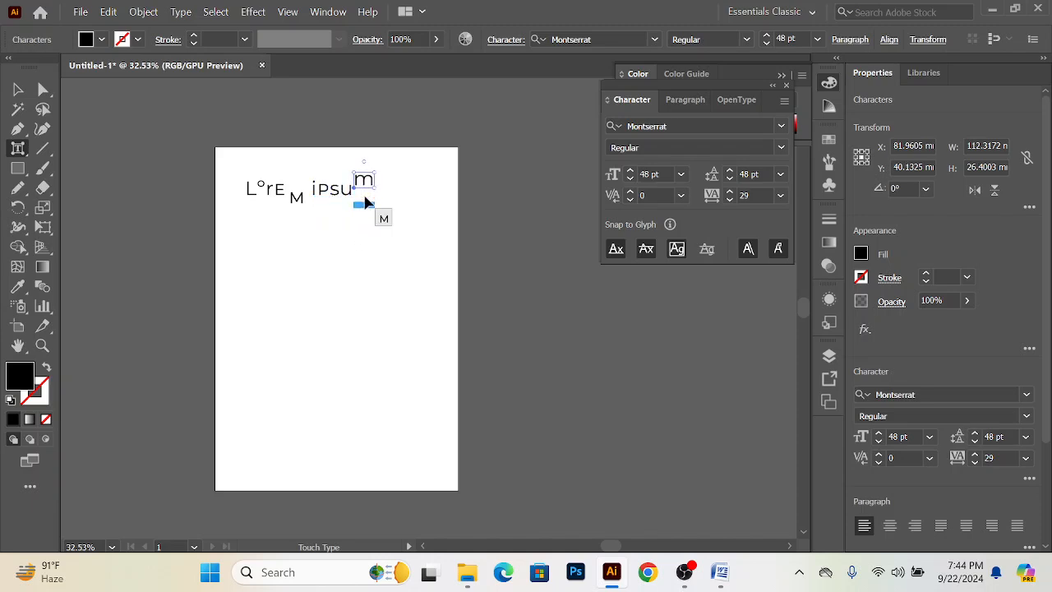
left_click(18, 89)
left_click(139, 178)
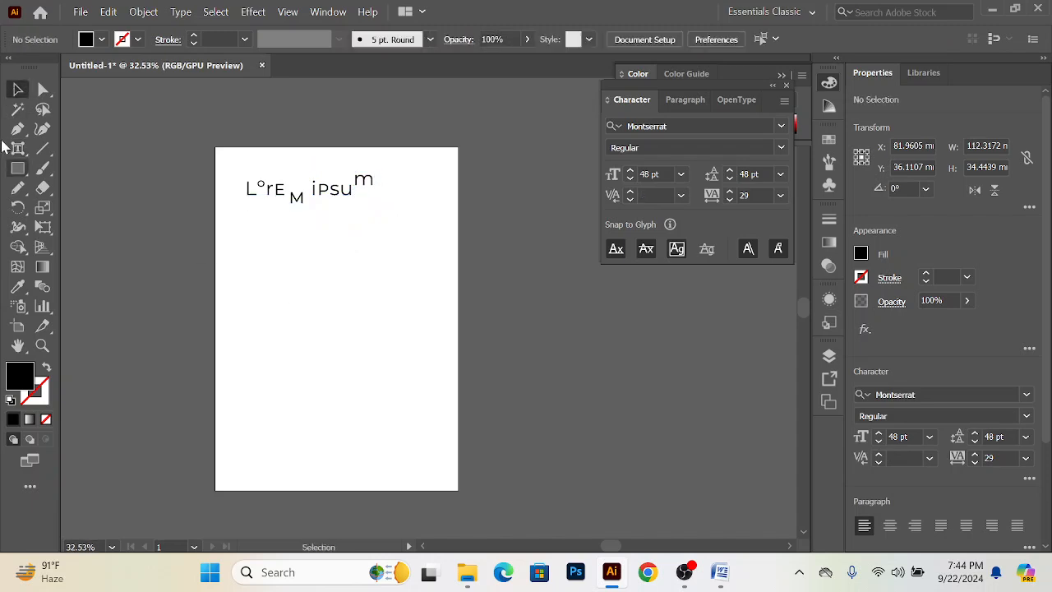
Step: Delete the reshaped "Lorem ipsum" text from the artboard
left_click(18, 156)
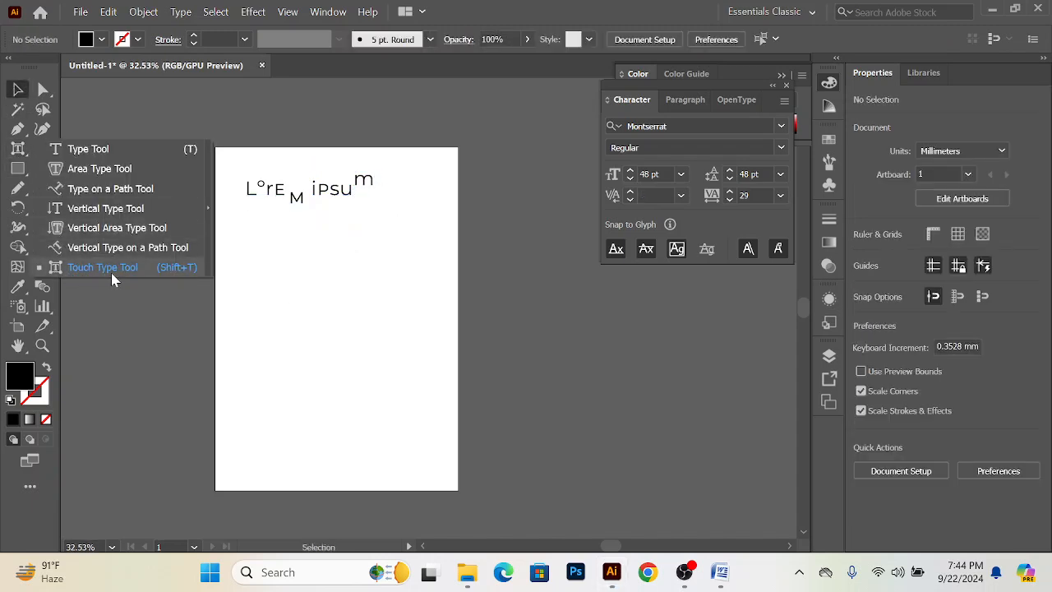
left_click(379, 298)
left_click(270, 188)
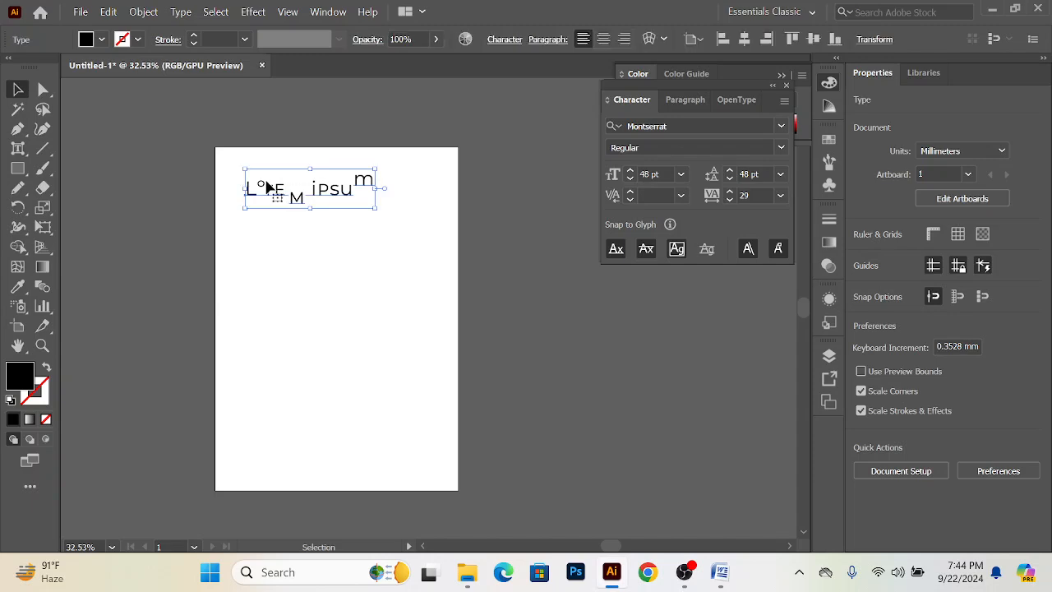
key("Delete")
Step: Place horizontal point text with the "Lorem ipsum" placeholder across the artboard's upper left edge, and delete it
left_click(18, 148)
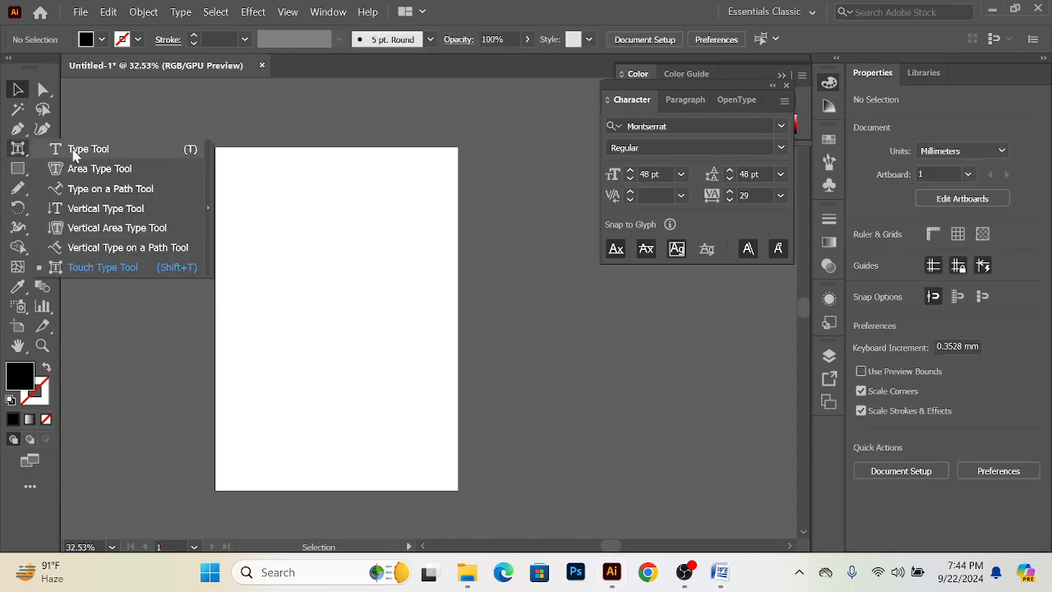
left_click(71, 150)
left_click(202, 176)
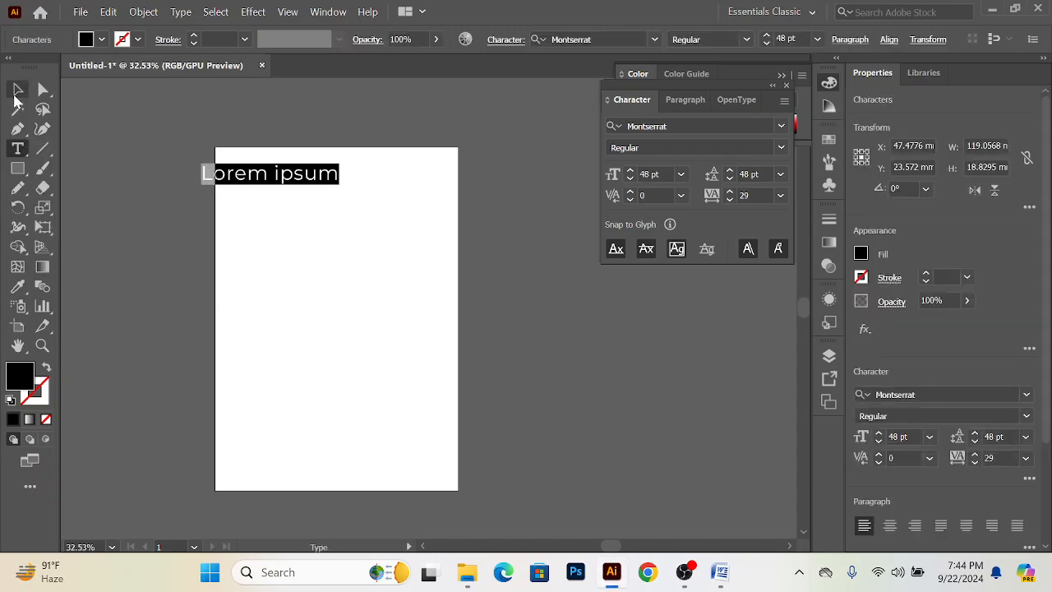
left_click(18, 91)
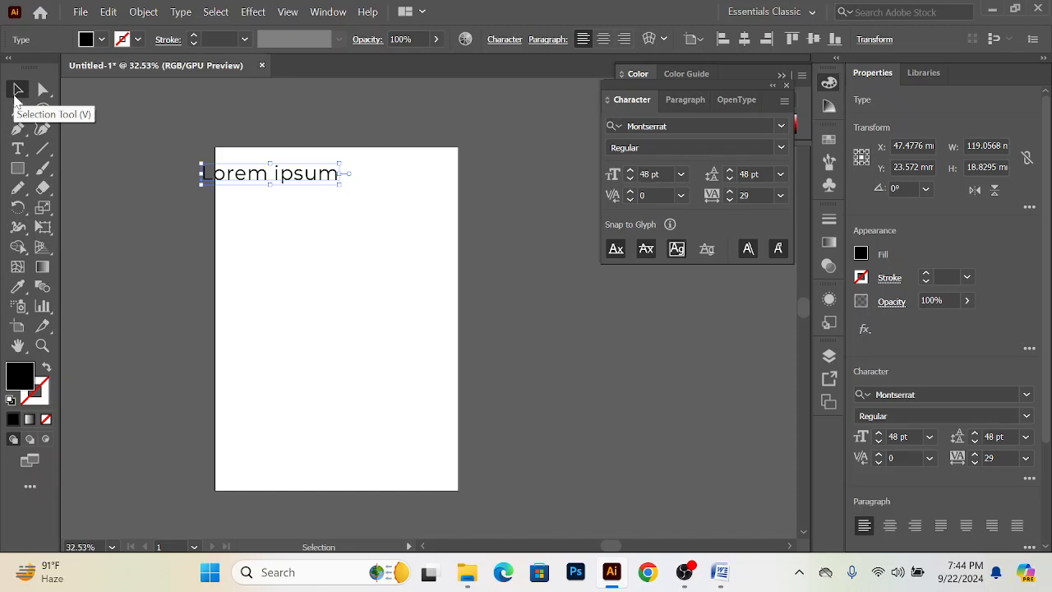
left_click_drag(277, 216, 267, 178)
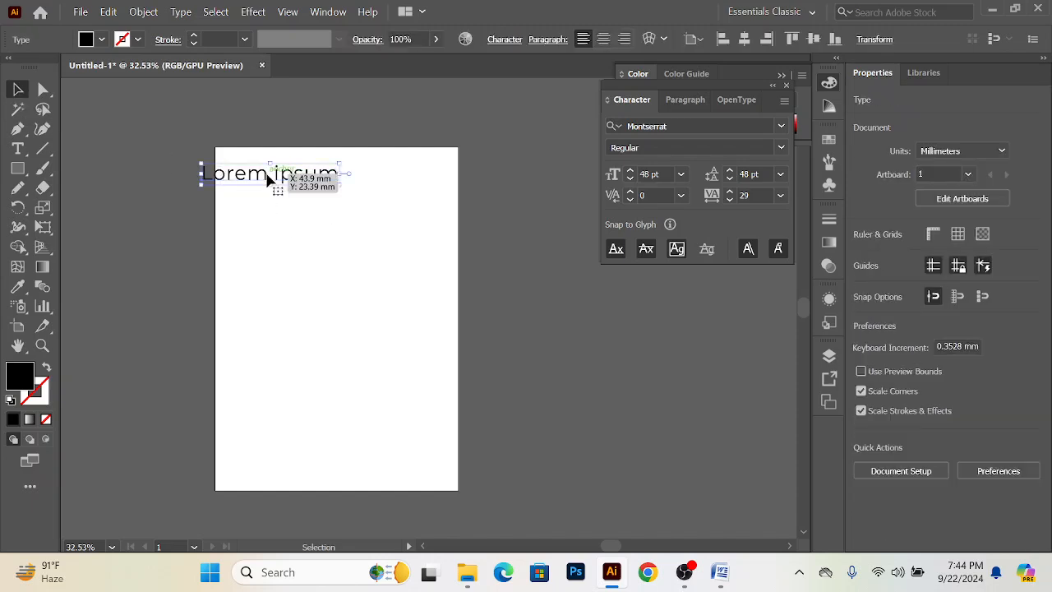
key("Delete")
Step: Draw a placeholder text frame about 258 by 187 mm across the artboard's left edge with the Type tool, and delete it
left_click(20, 151)
left_click_drag(144, 157, 439, 371)
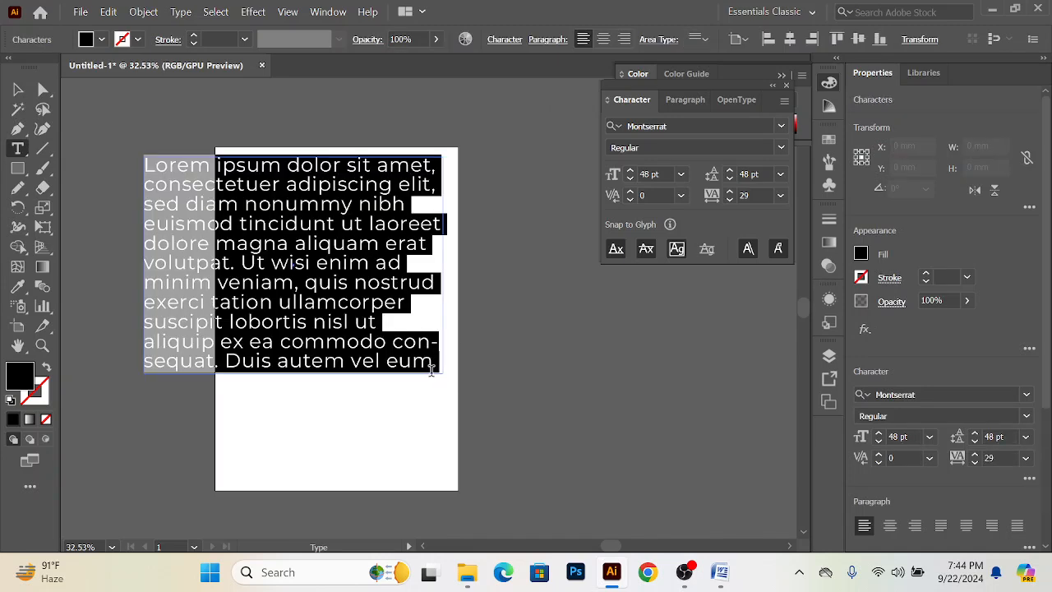
left_click(19, 90)
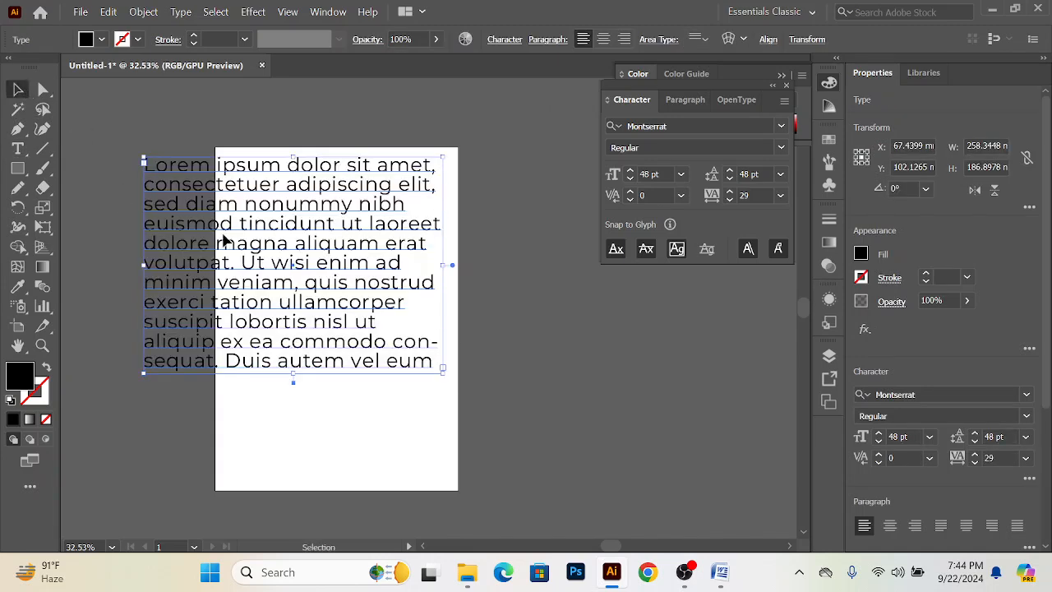
key("Delete")
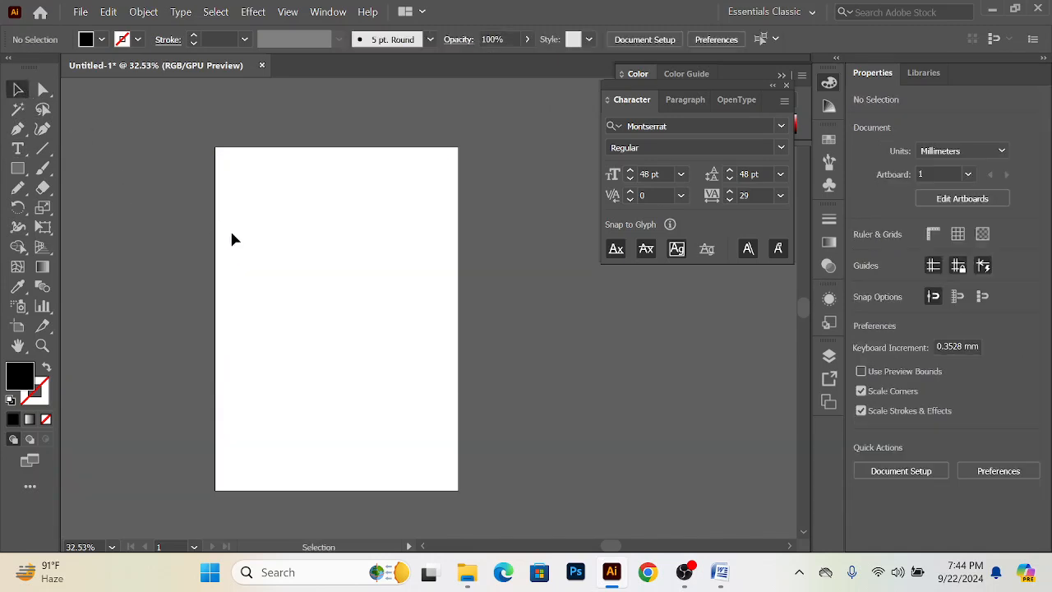
left_click_drag(18, 149, 83, 185)
left_click(18, 169)
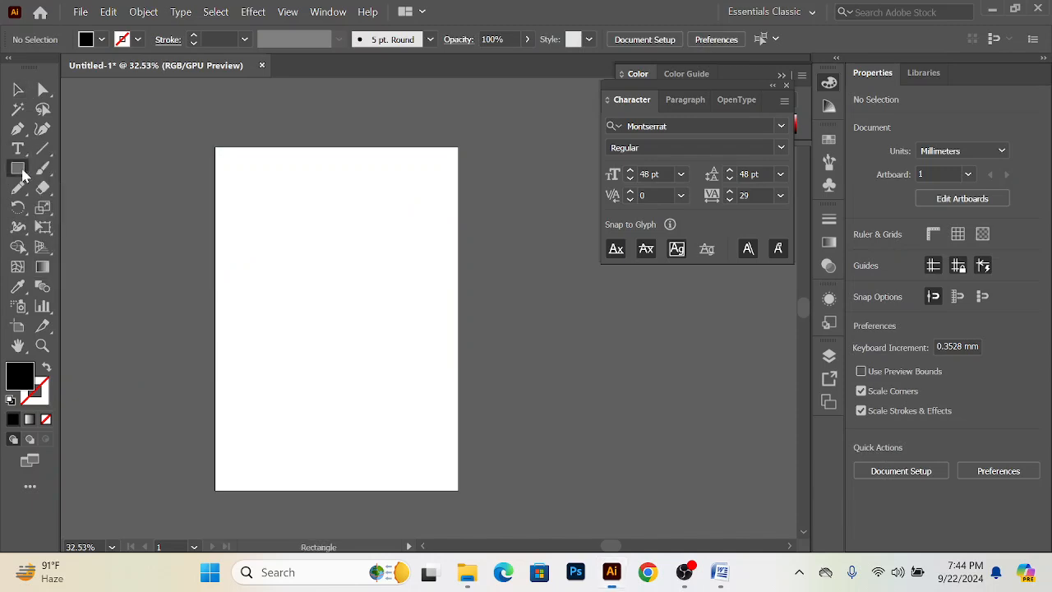
left_click(18, 151)
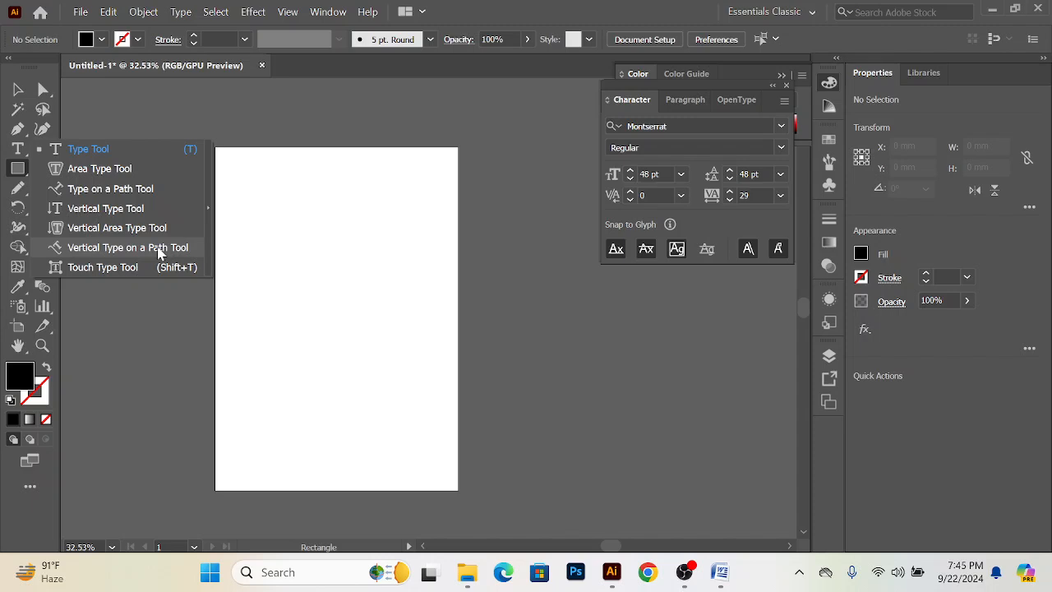
left_click(113, 267)
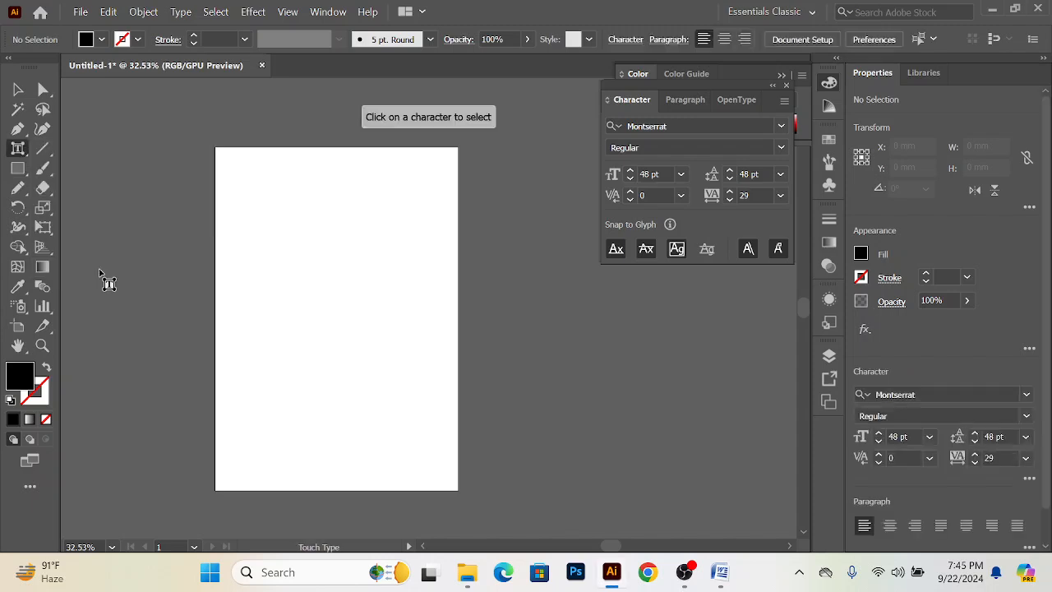
left_click(18, 89)
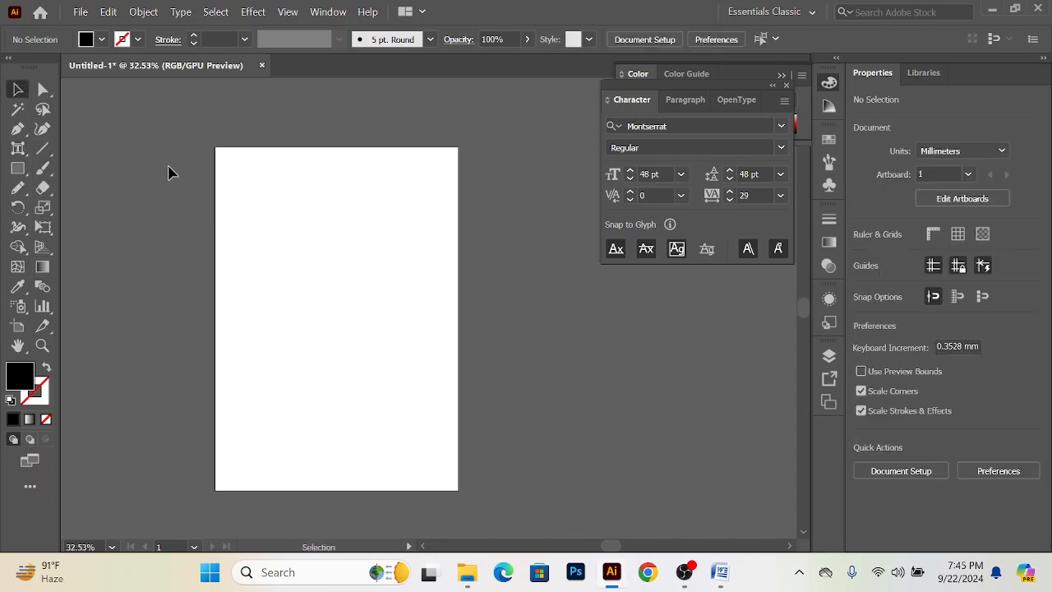